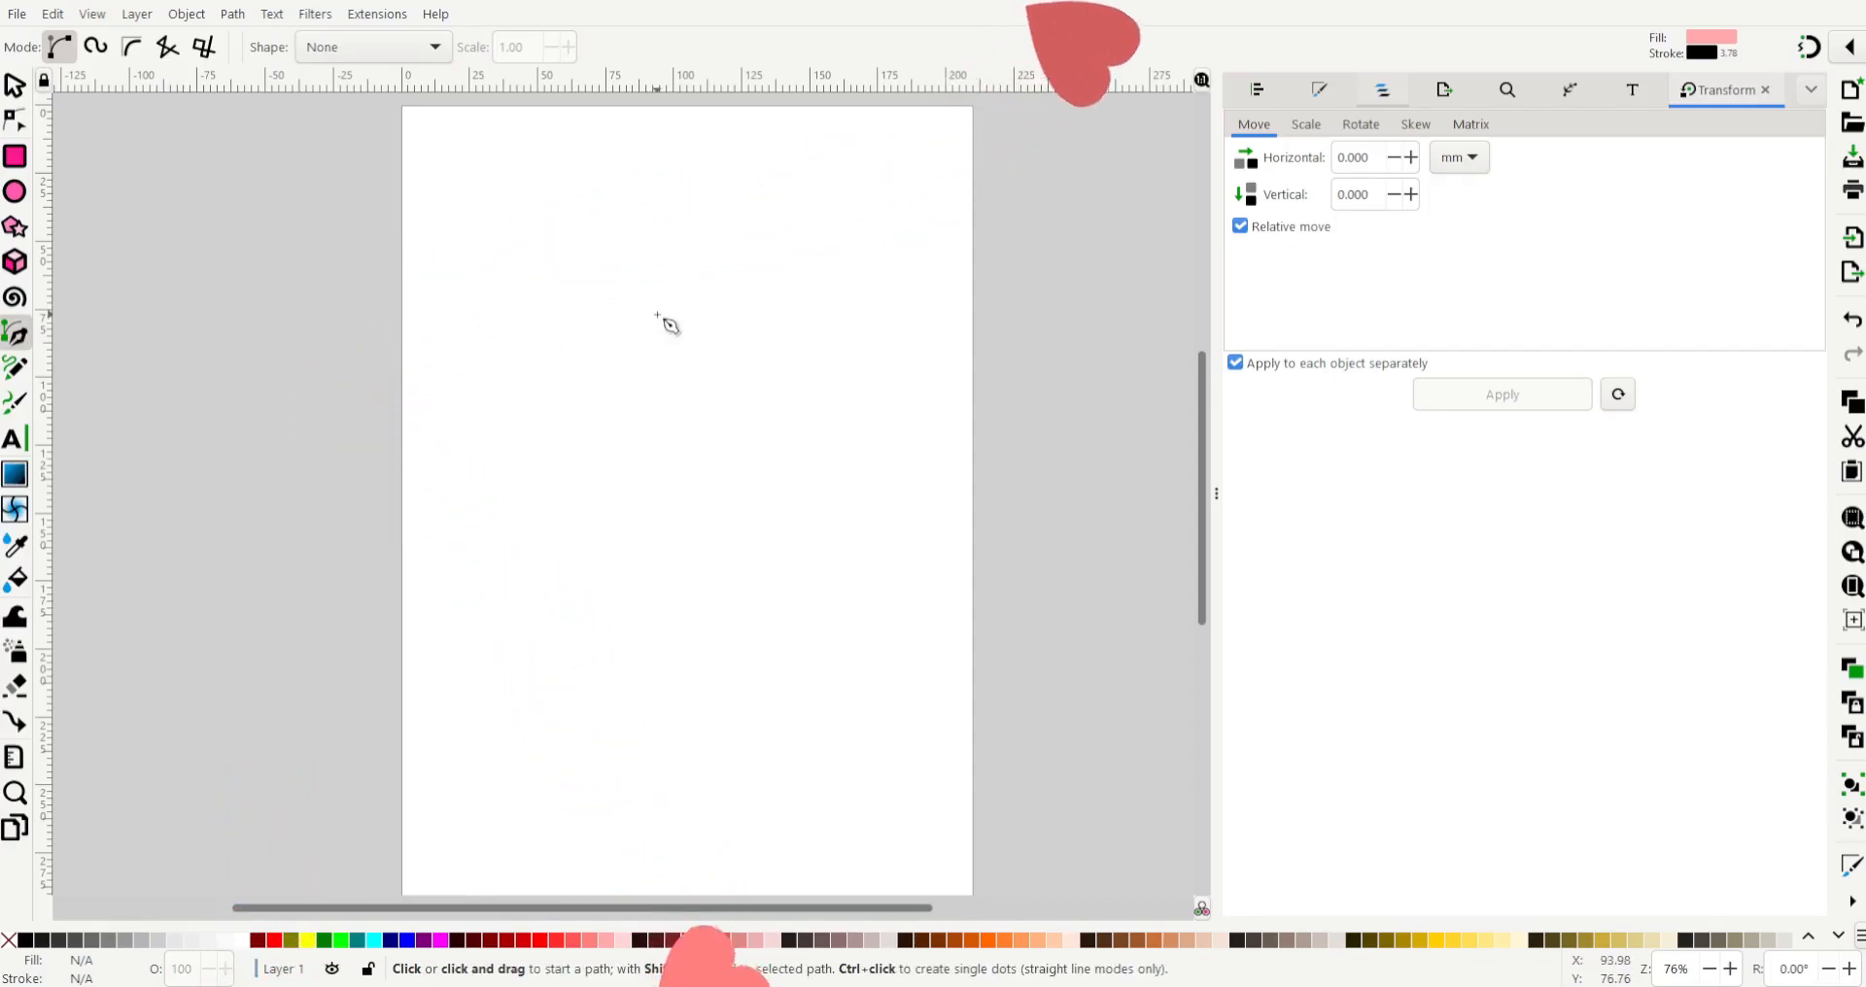
- Draw a straight vertical line about 71 mm long in the upper middle of the page with the Pen tool
click(657, 315)
key(Escape)
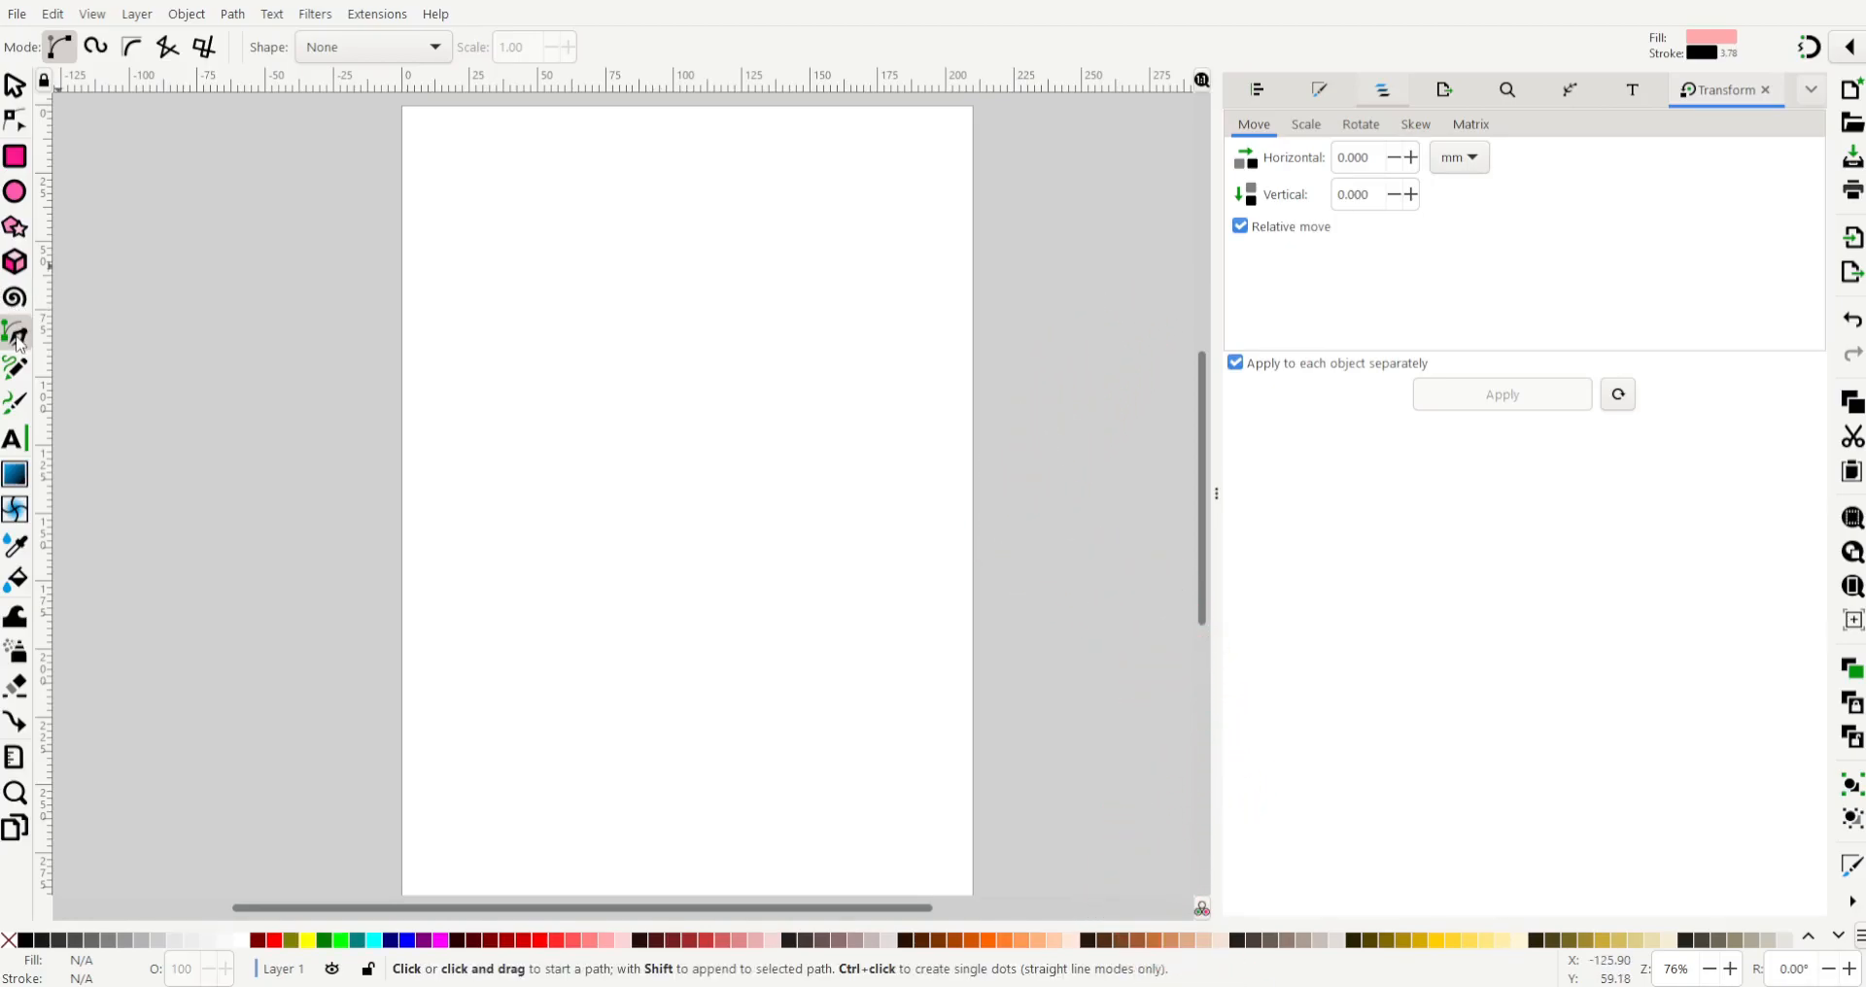
click(667, 288)
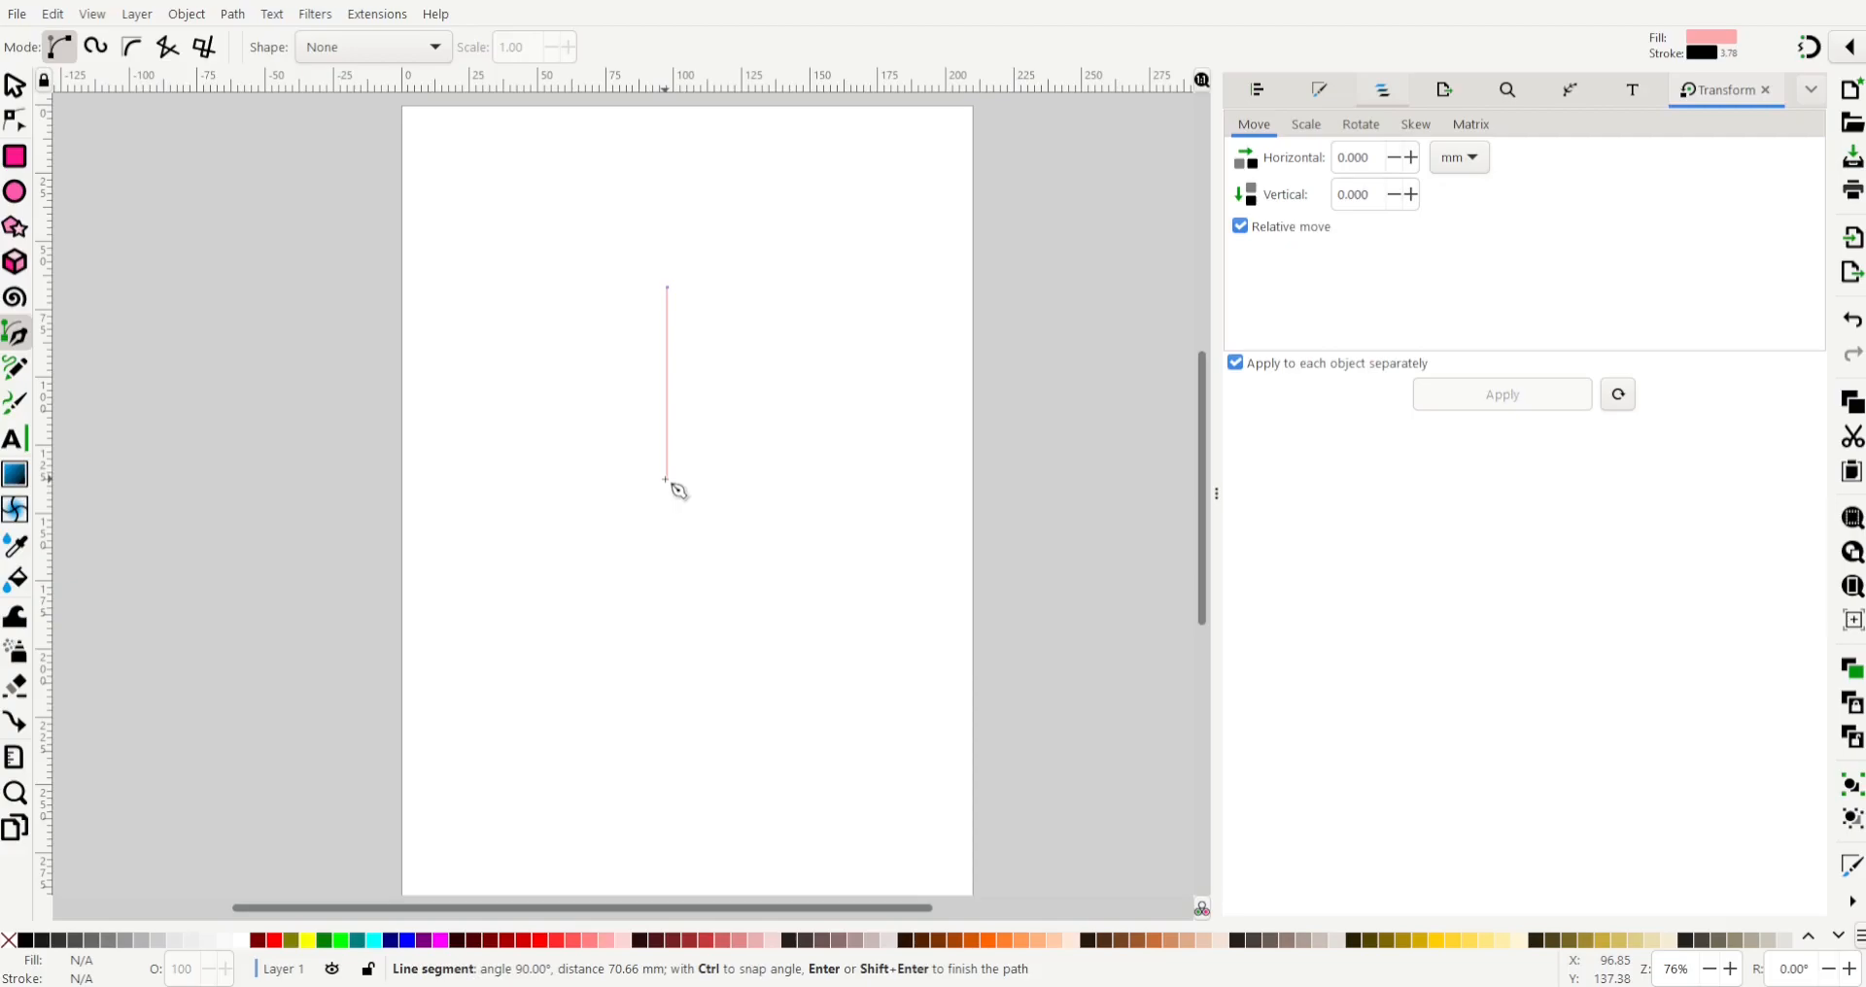
click(667, 479)
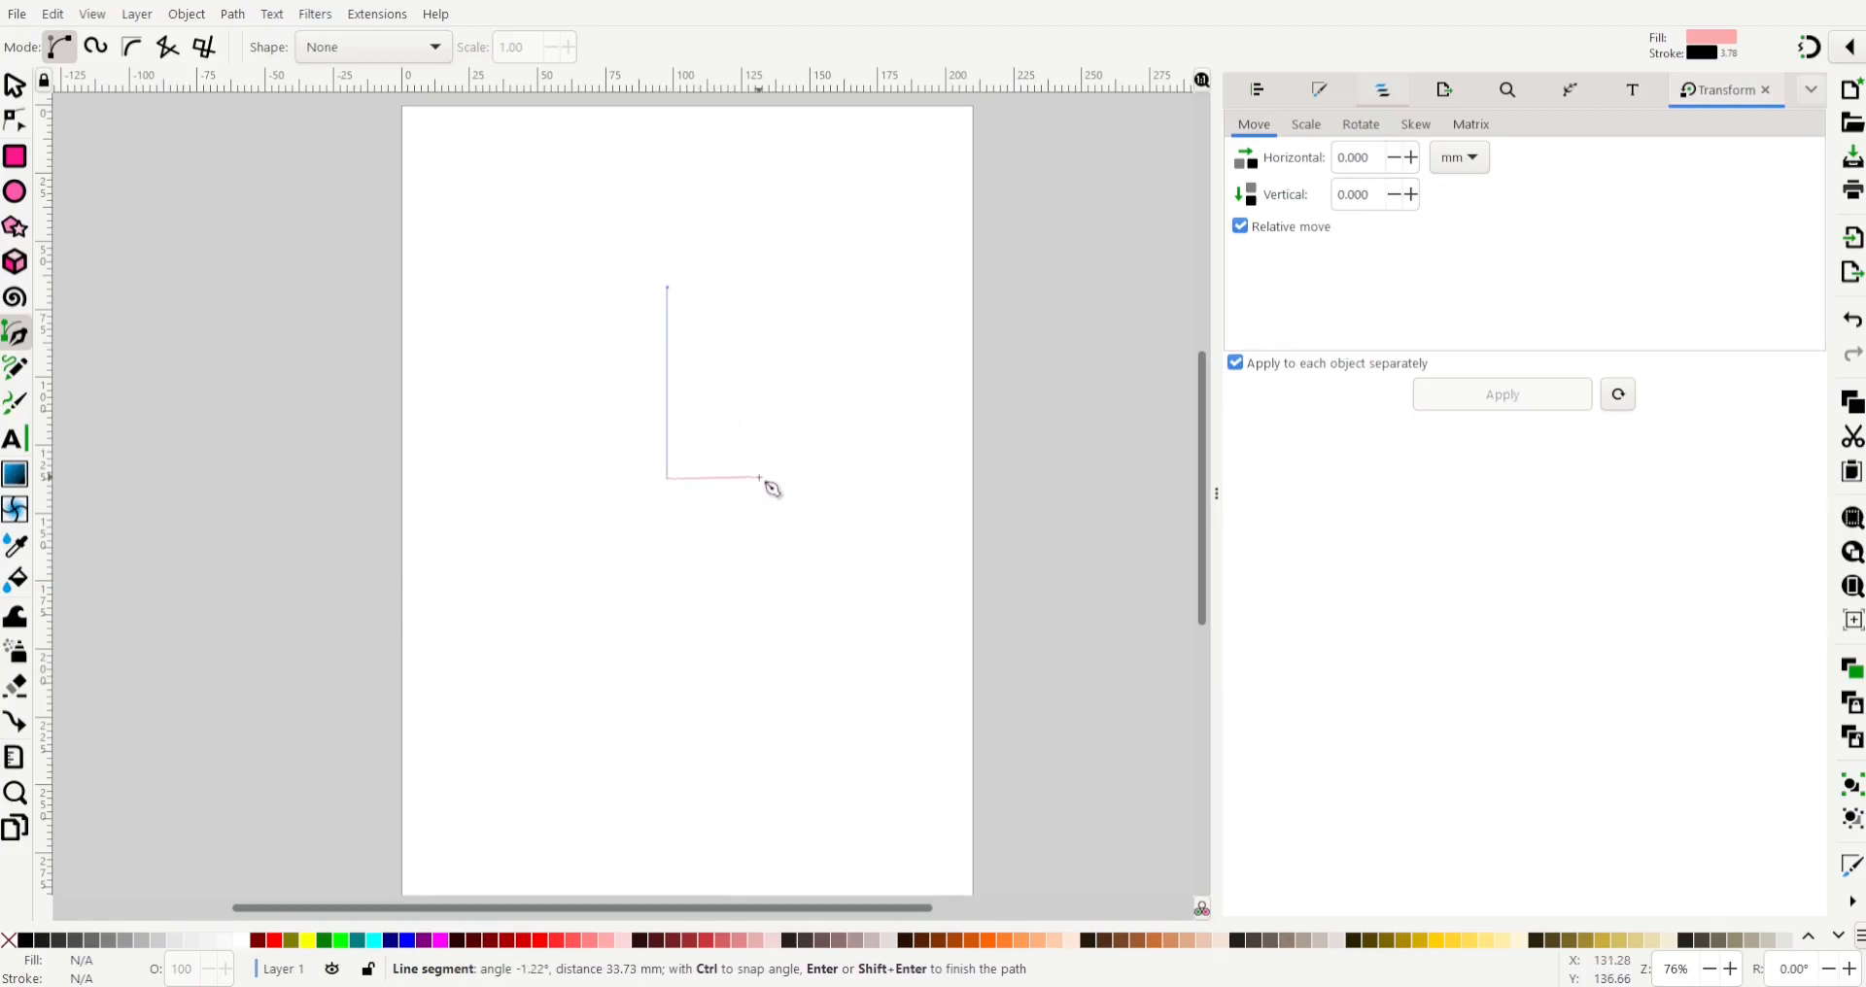
key(Return)
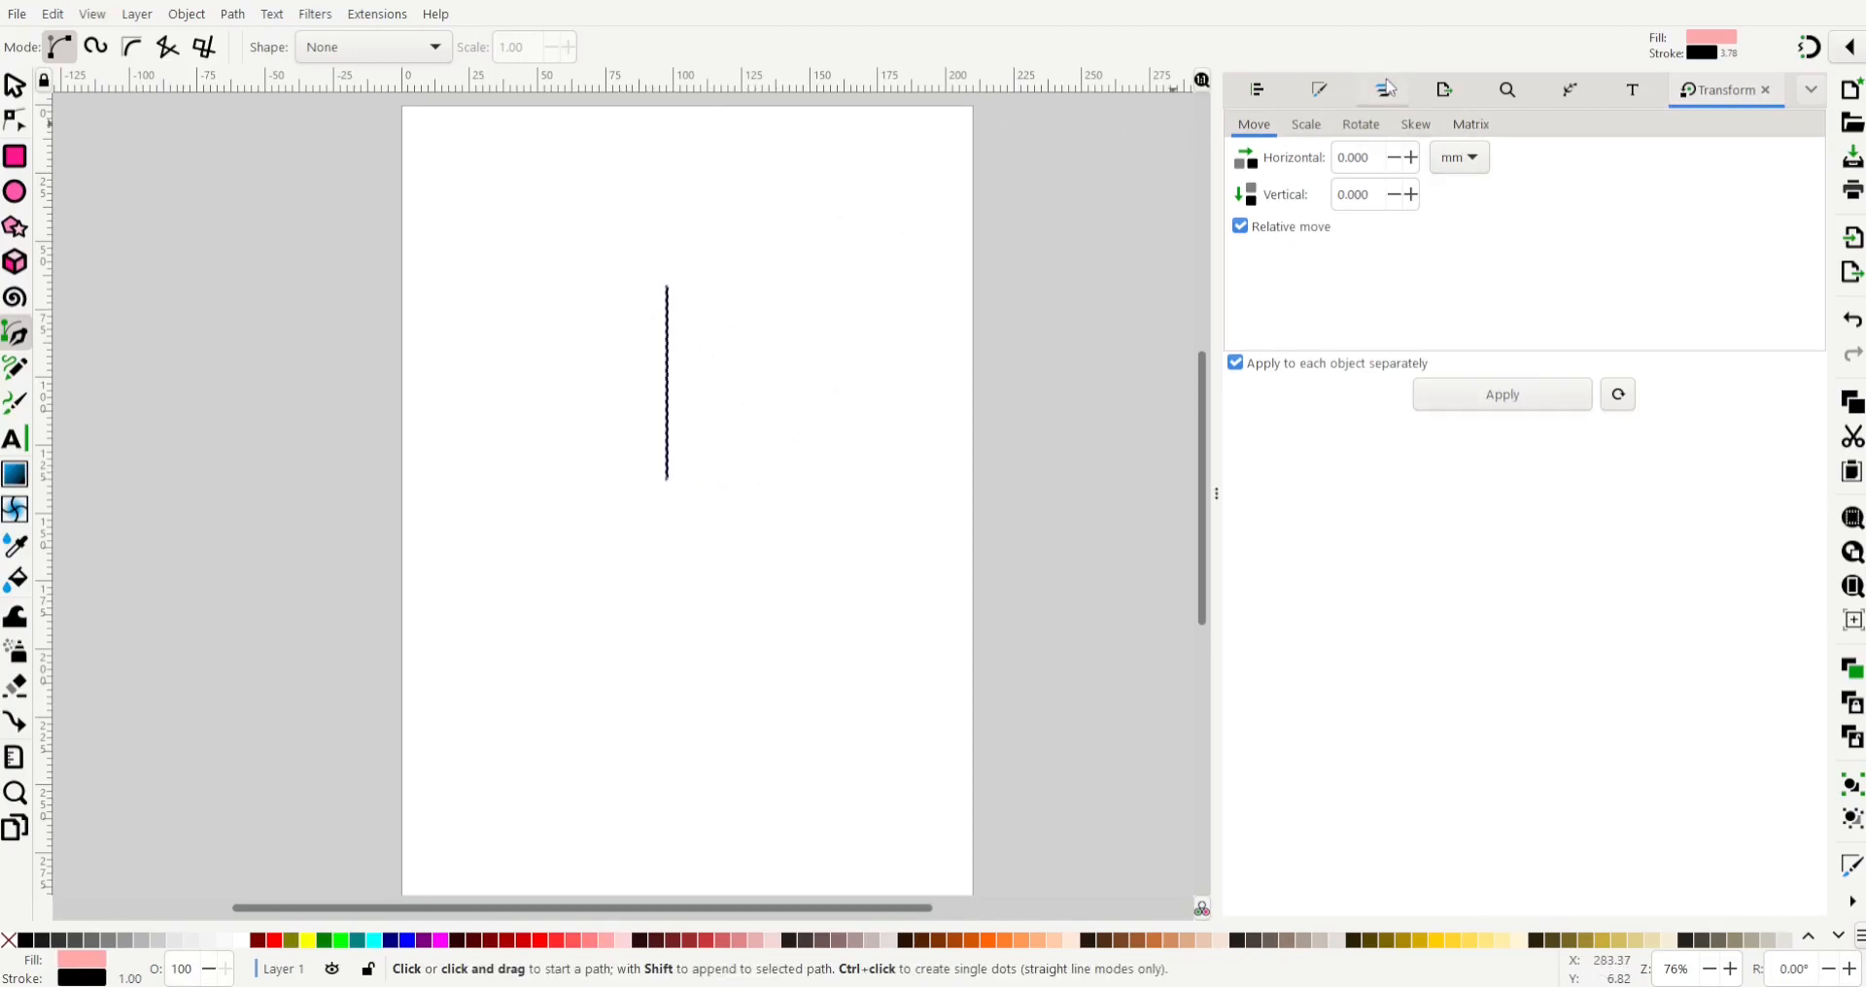
- Examine the line's fill, stroke paint and stroke width settings, and deselect the line
click(1320, 92)
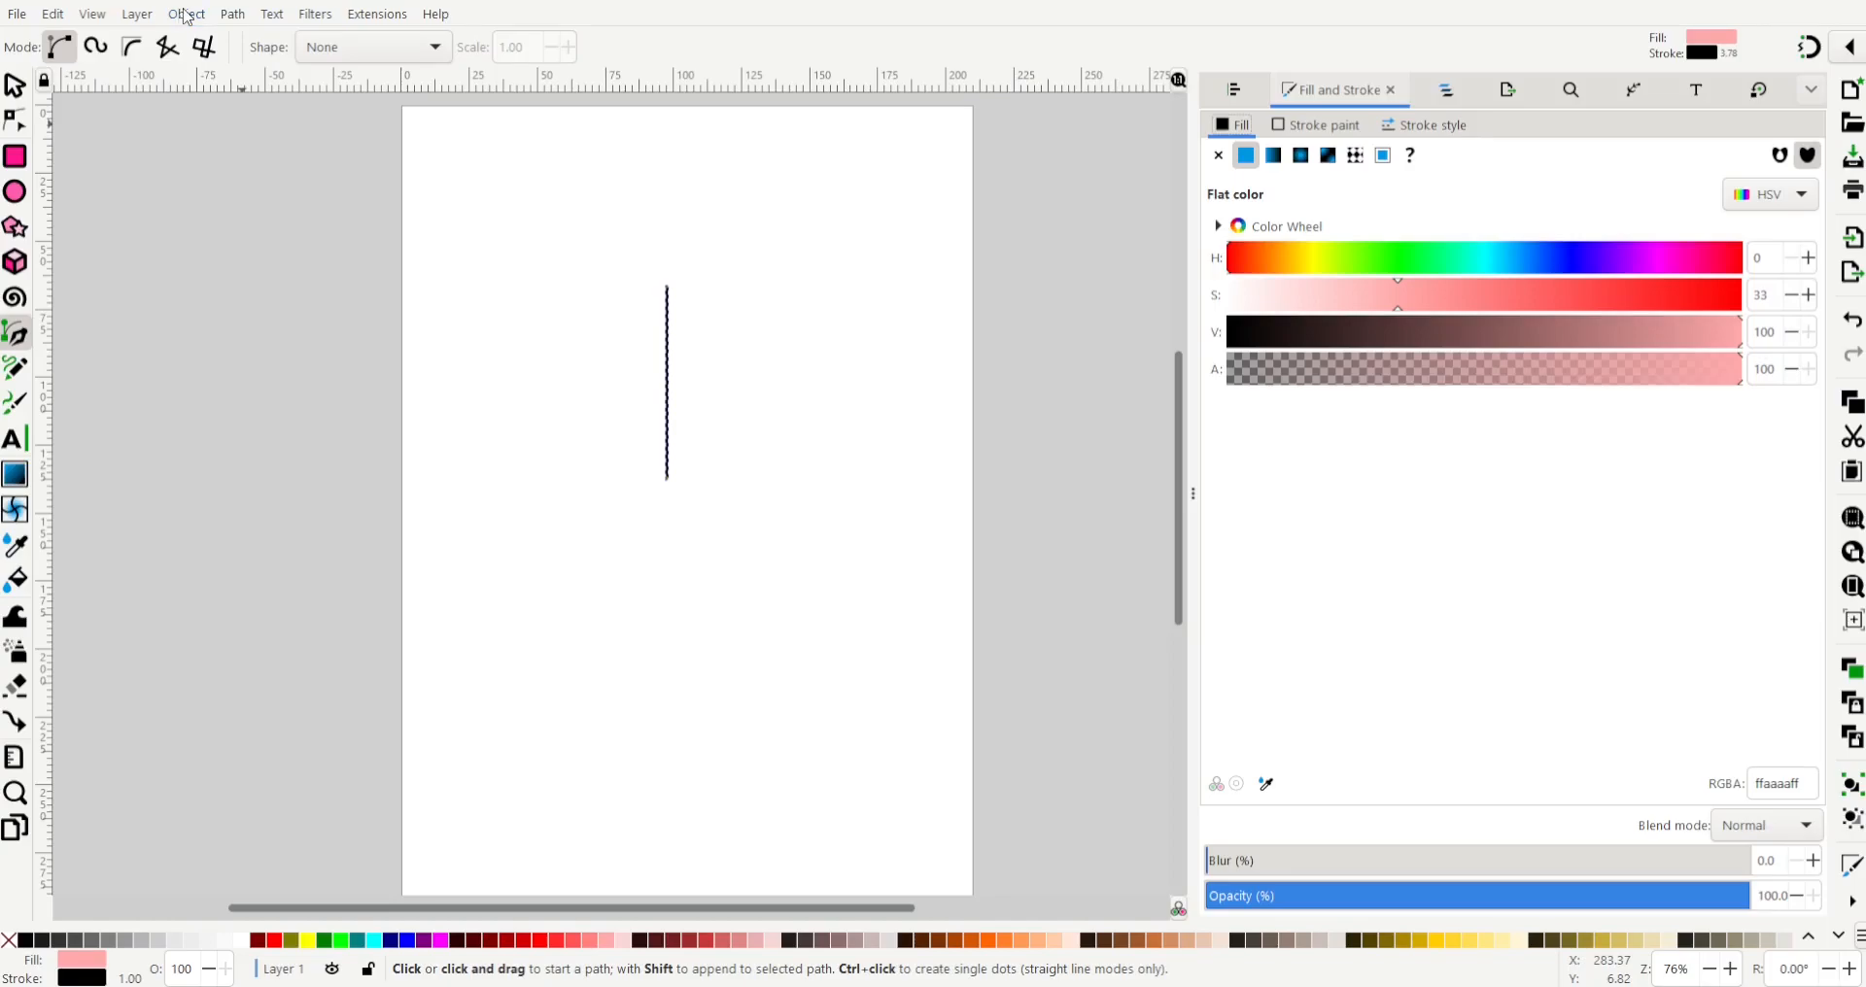
click(1311, 125)
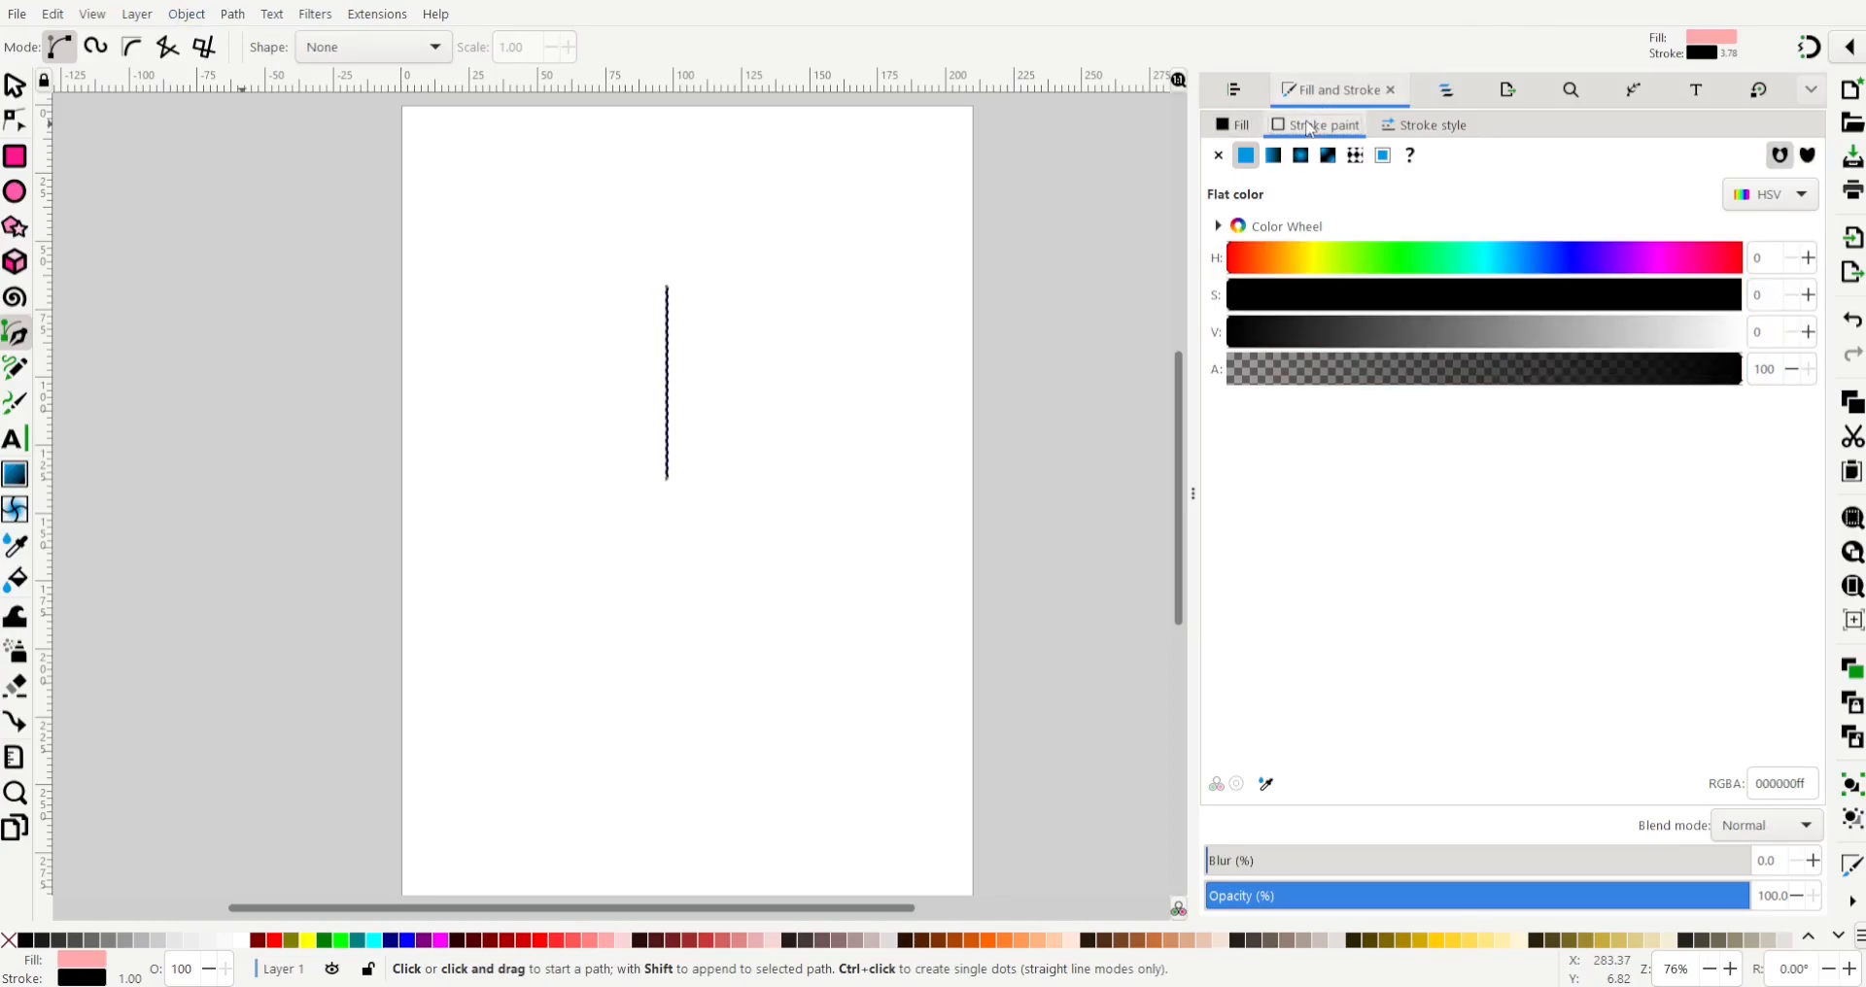
click(1433, 127)
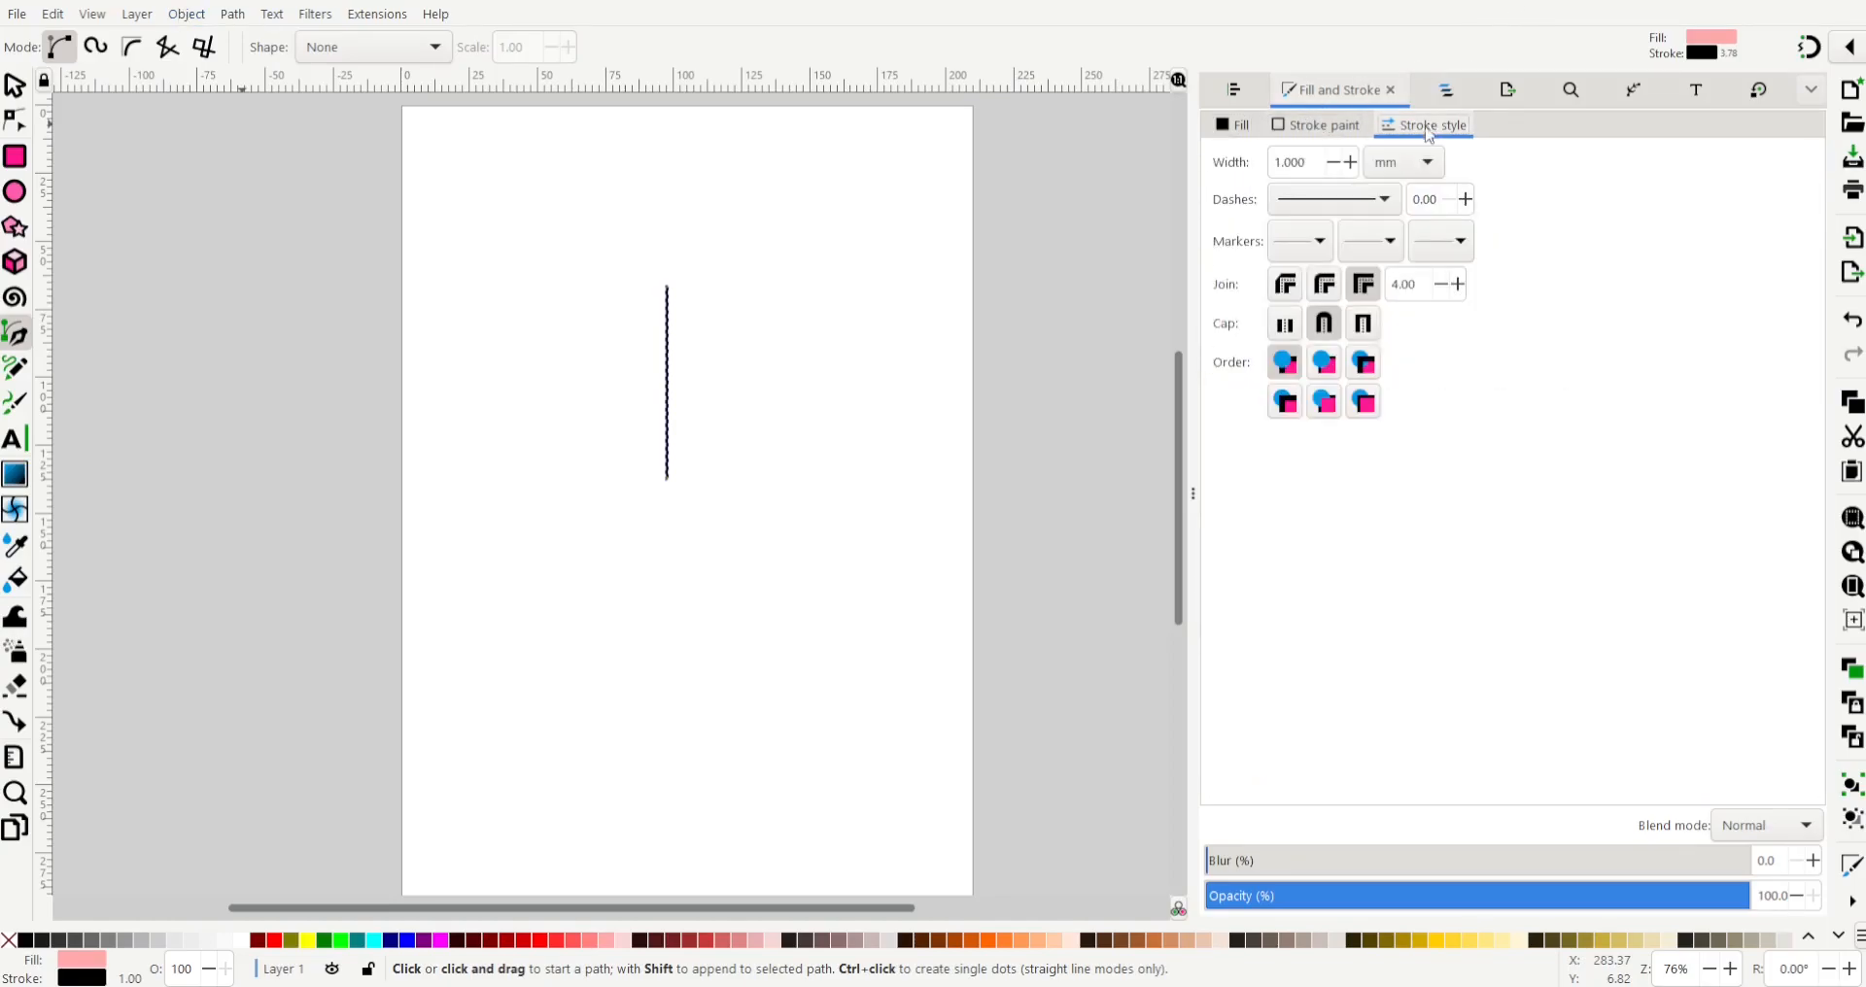
double_click(1311, 161)
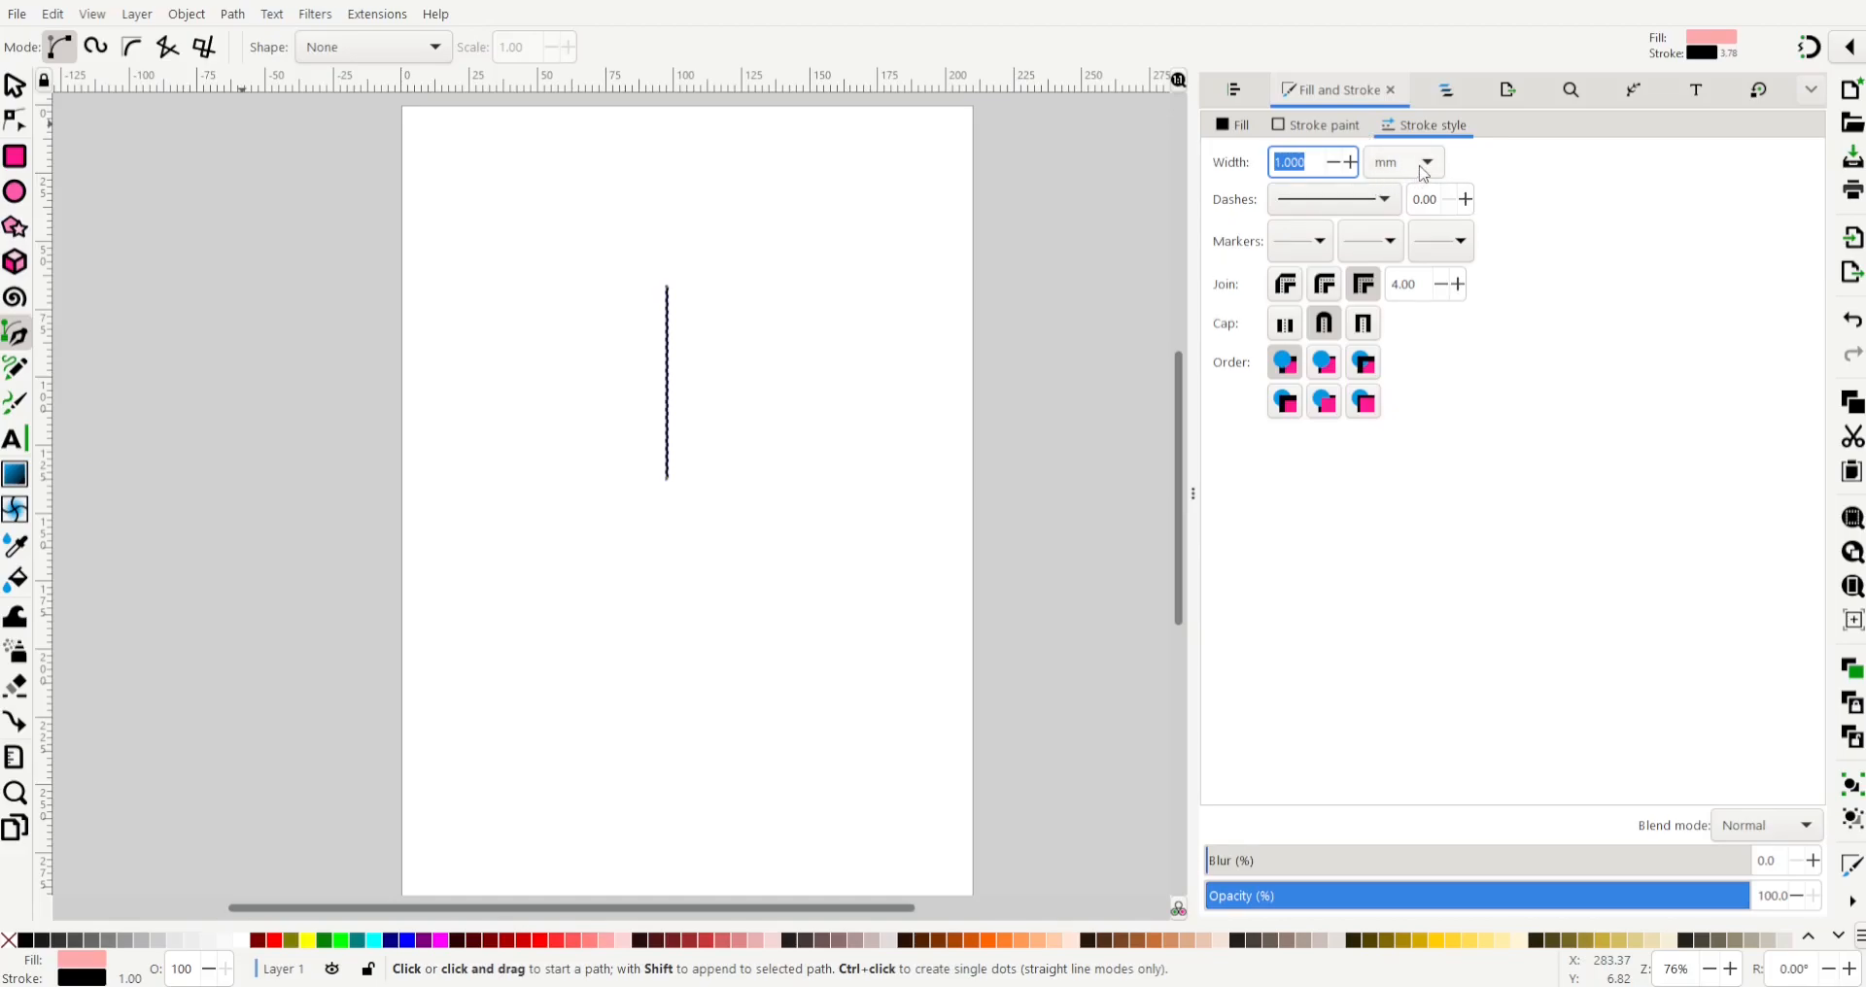
click(14, 87)
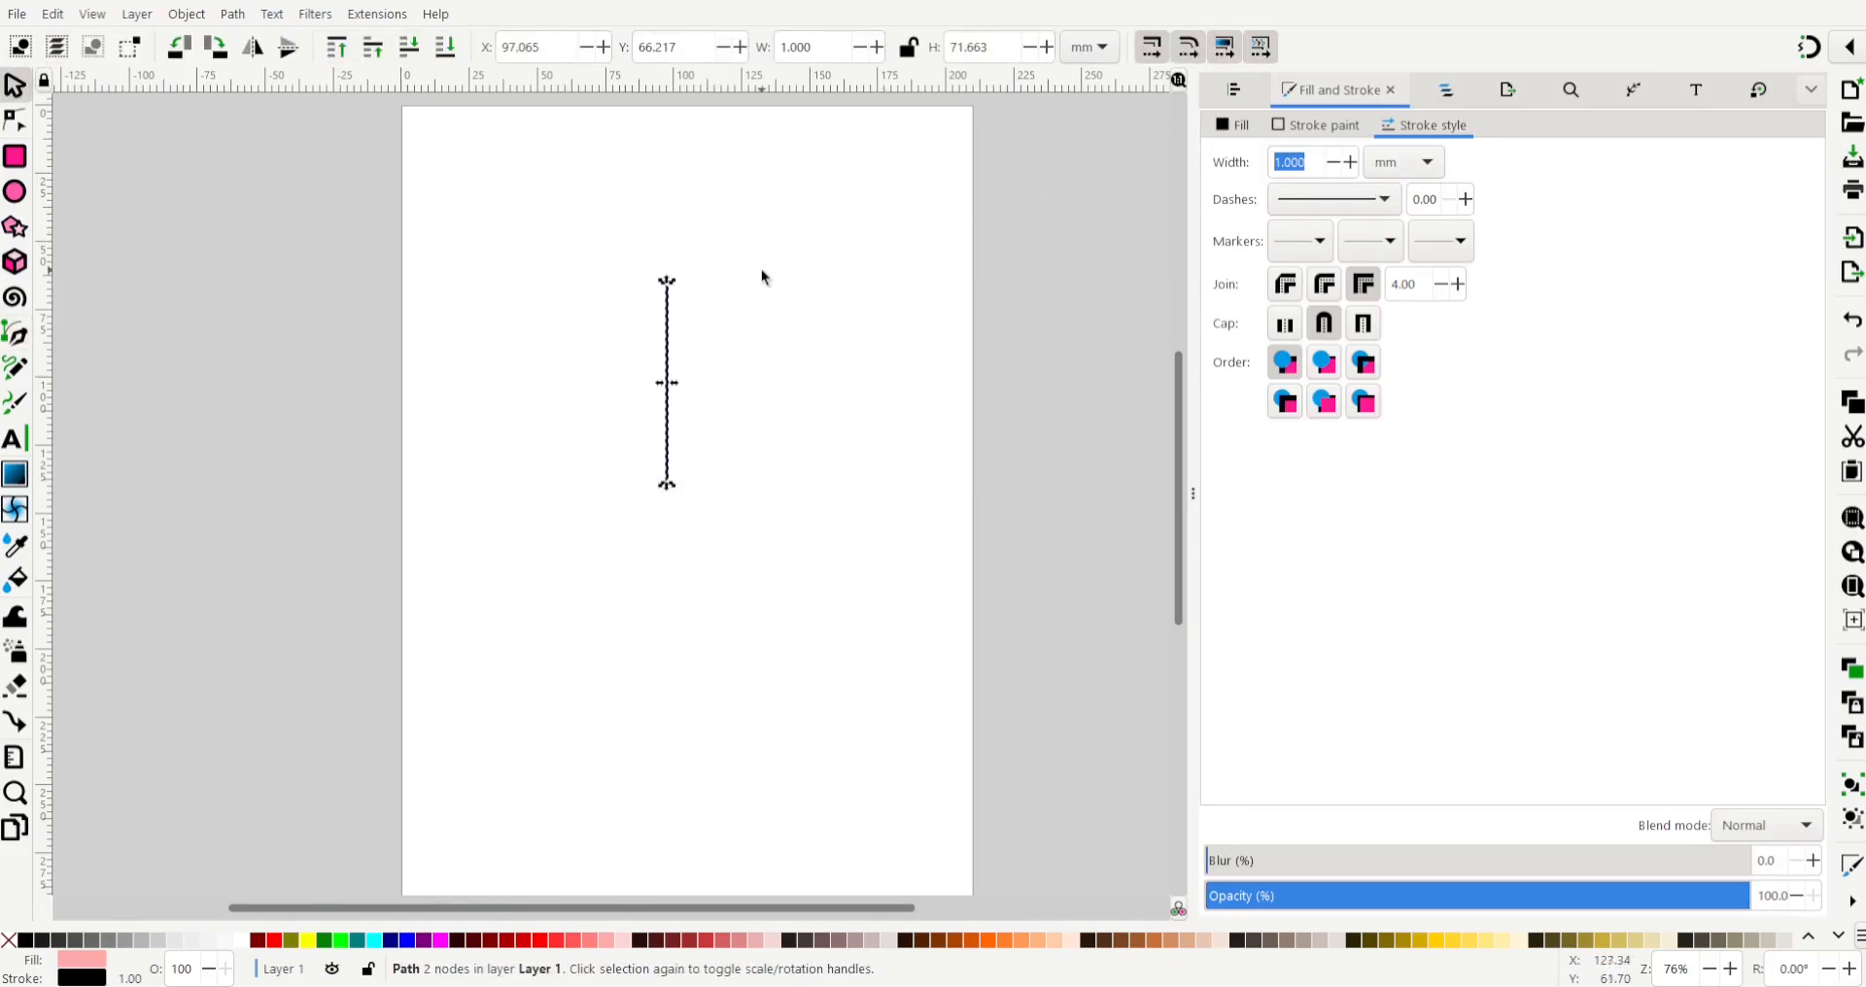
click(806, 301)
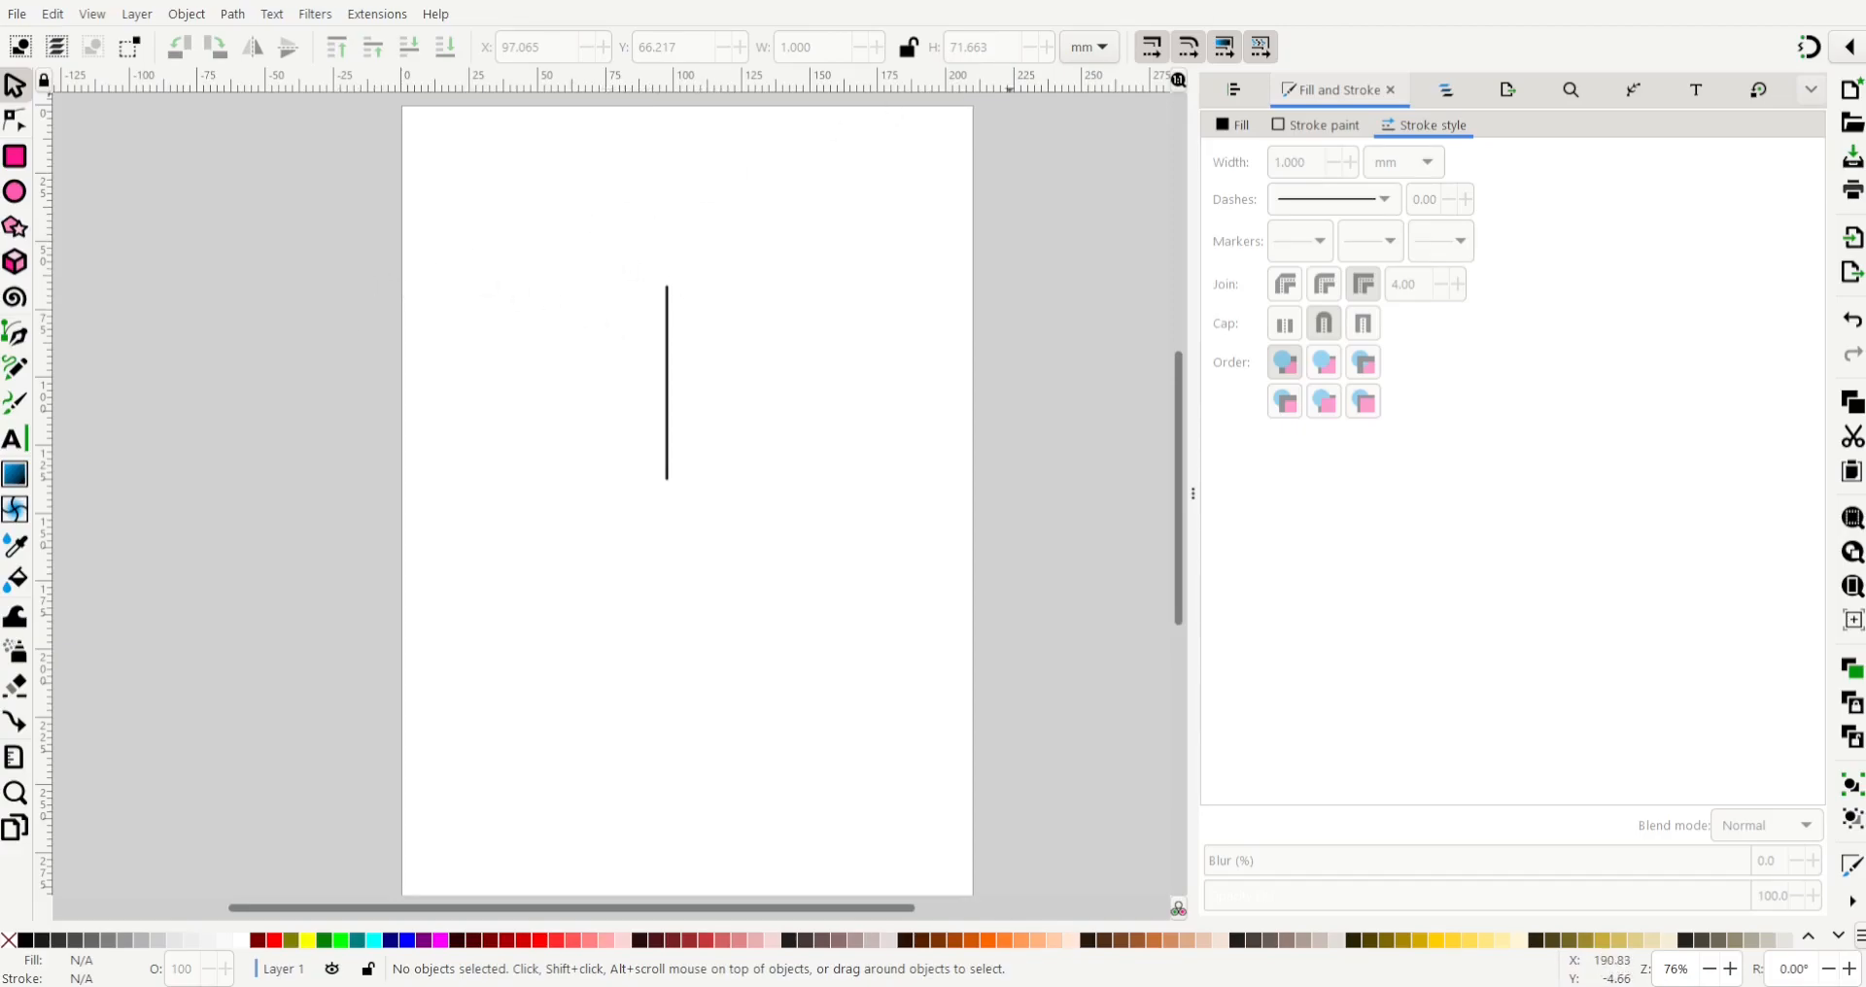
- Turn on snapping and activate the Pen tool for another path
click(1807, 48)
click(1809, 49)
click(15, 333)
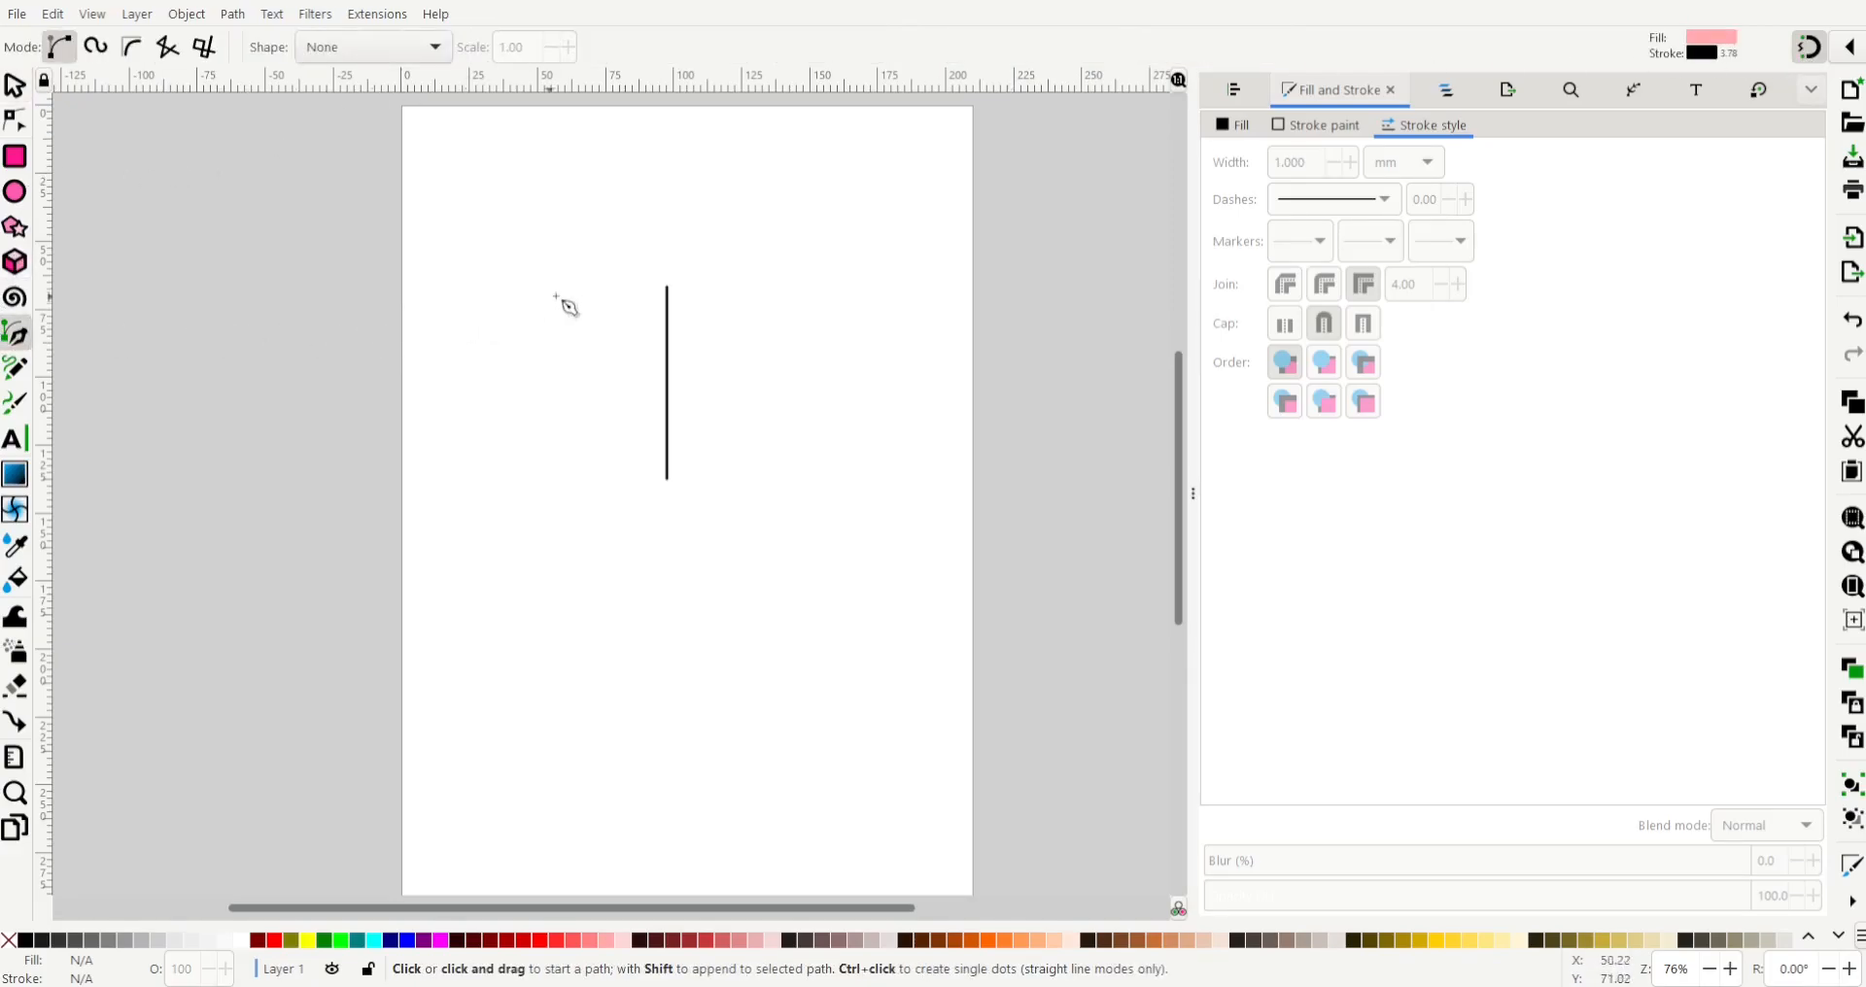
click(677, 294)
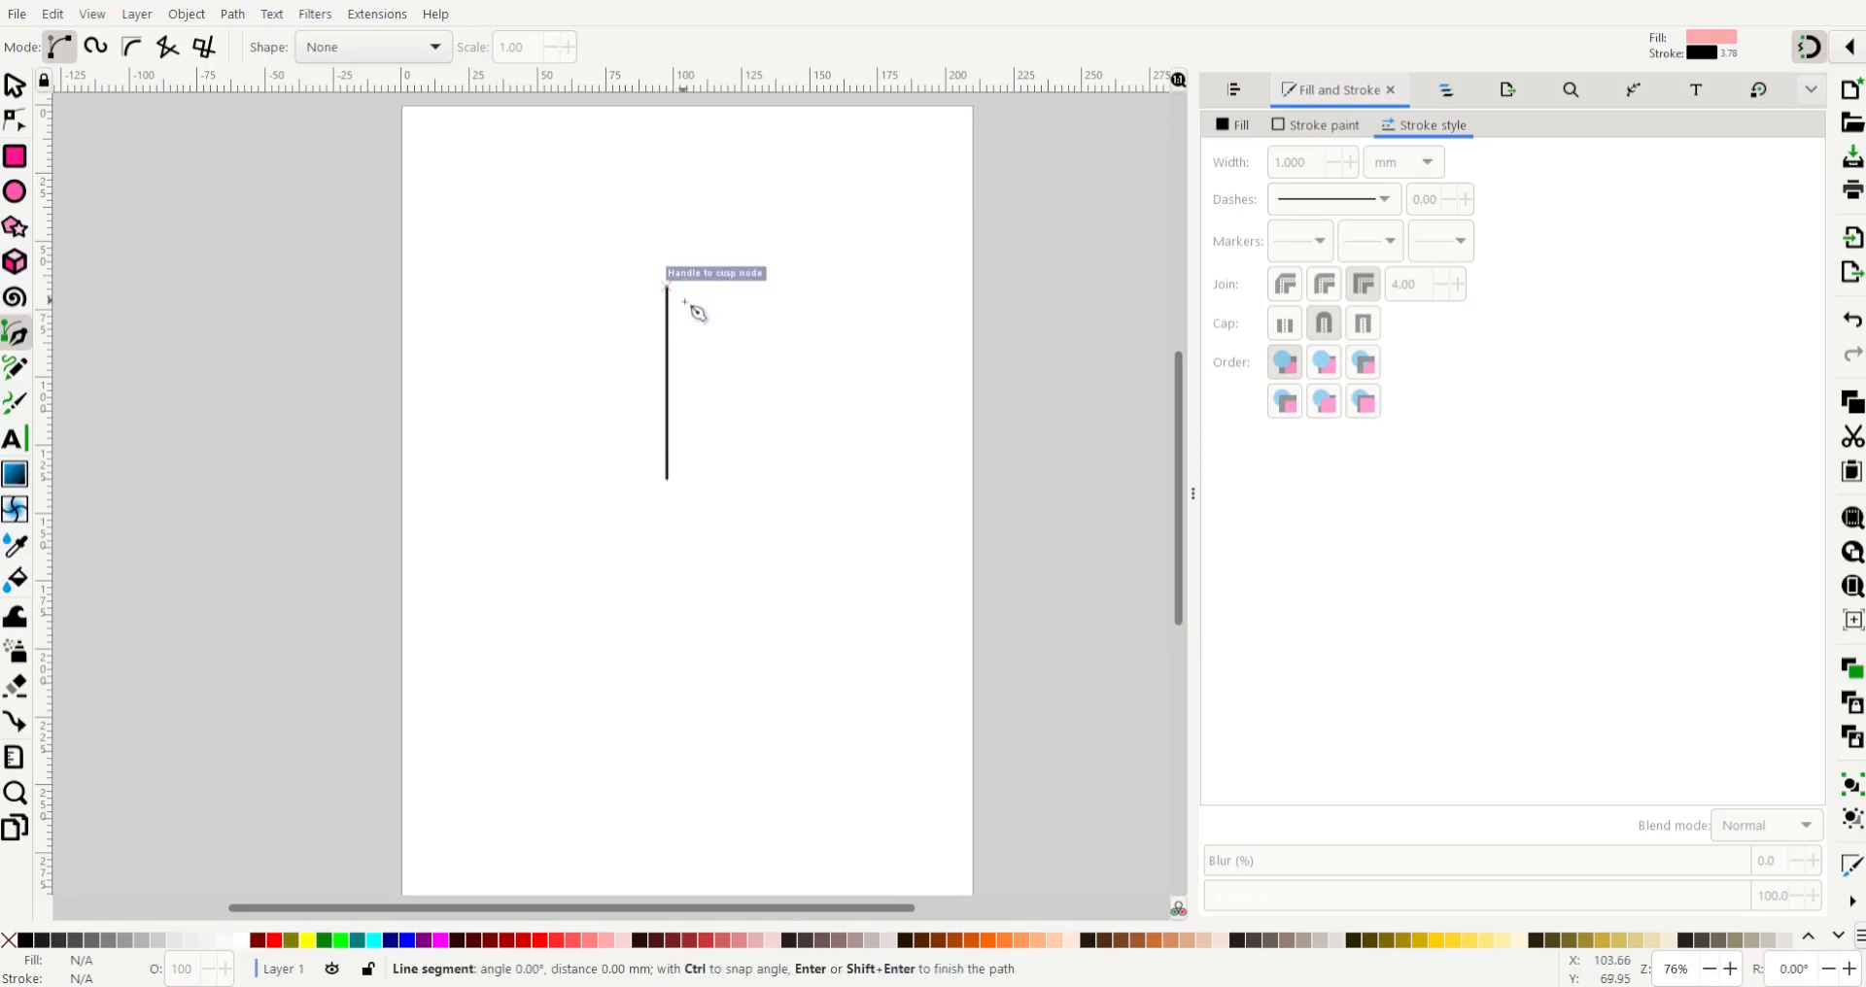
click(666, 478)
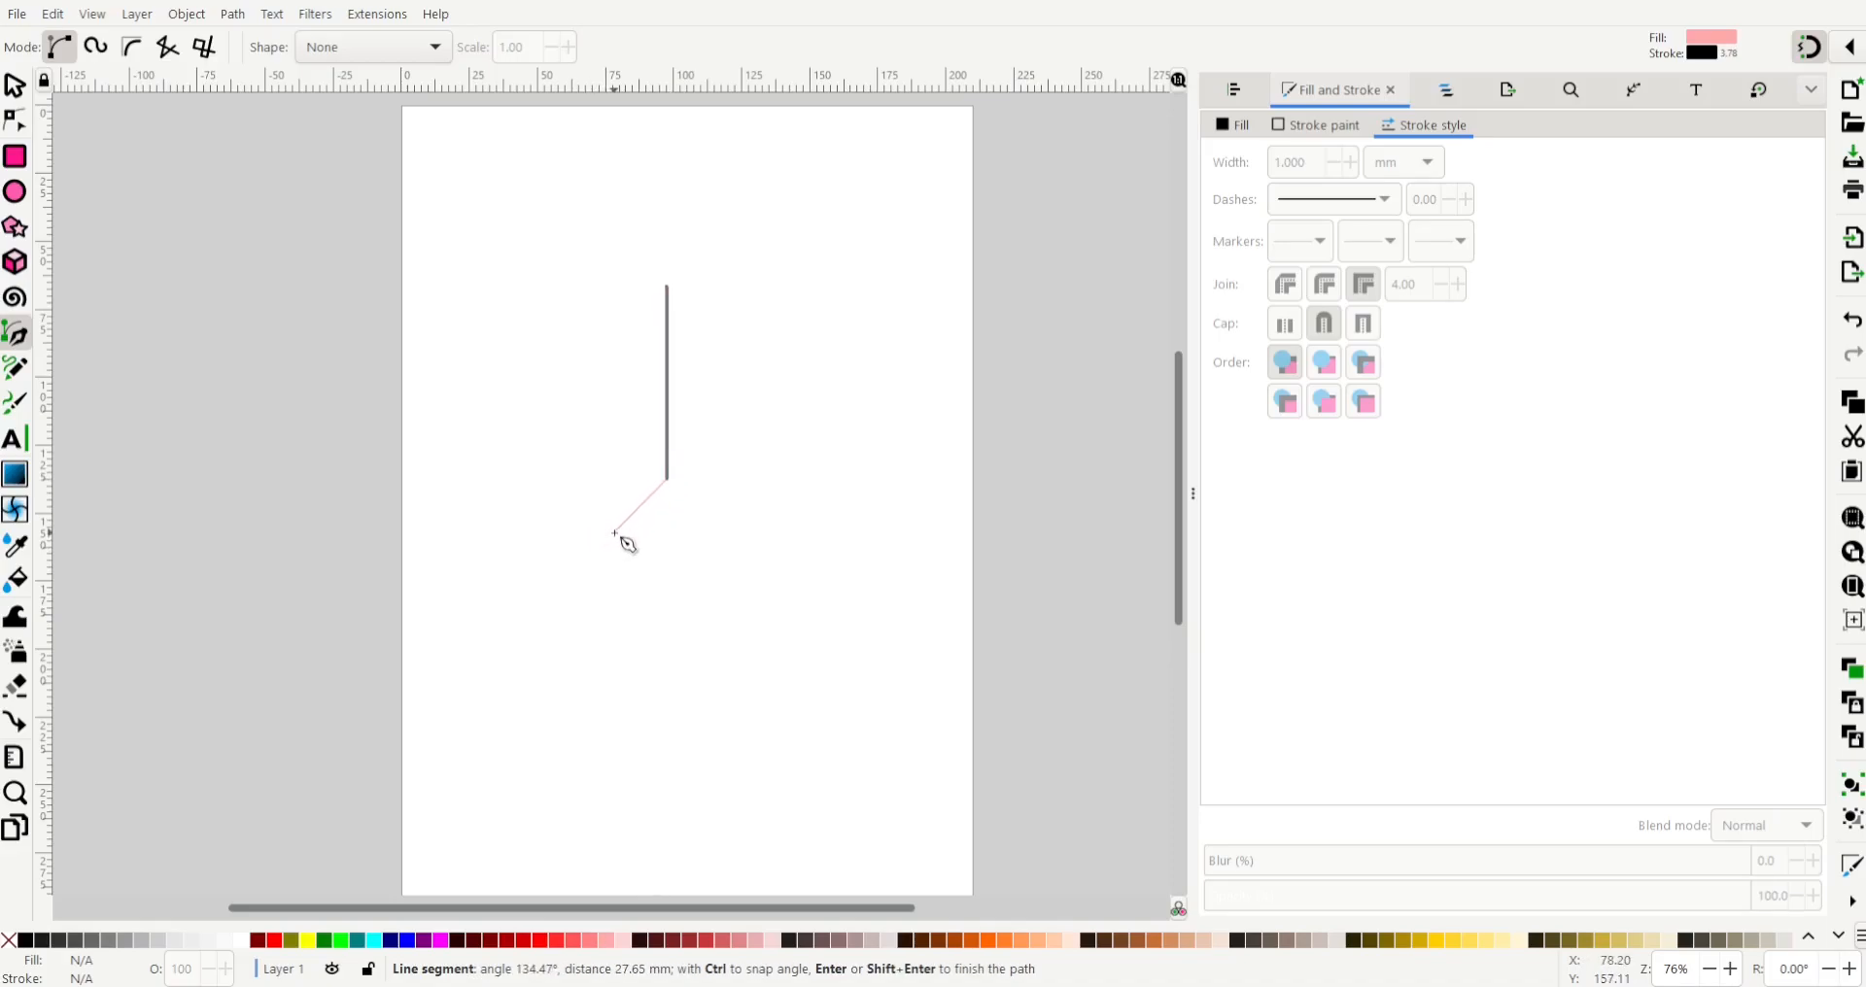
key(Escape)
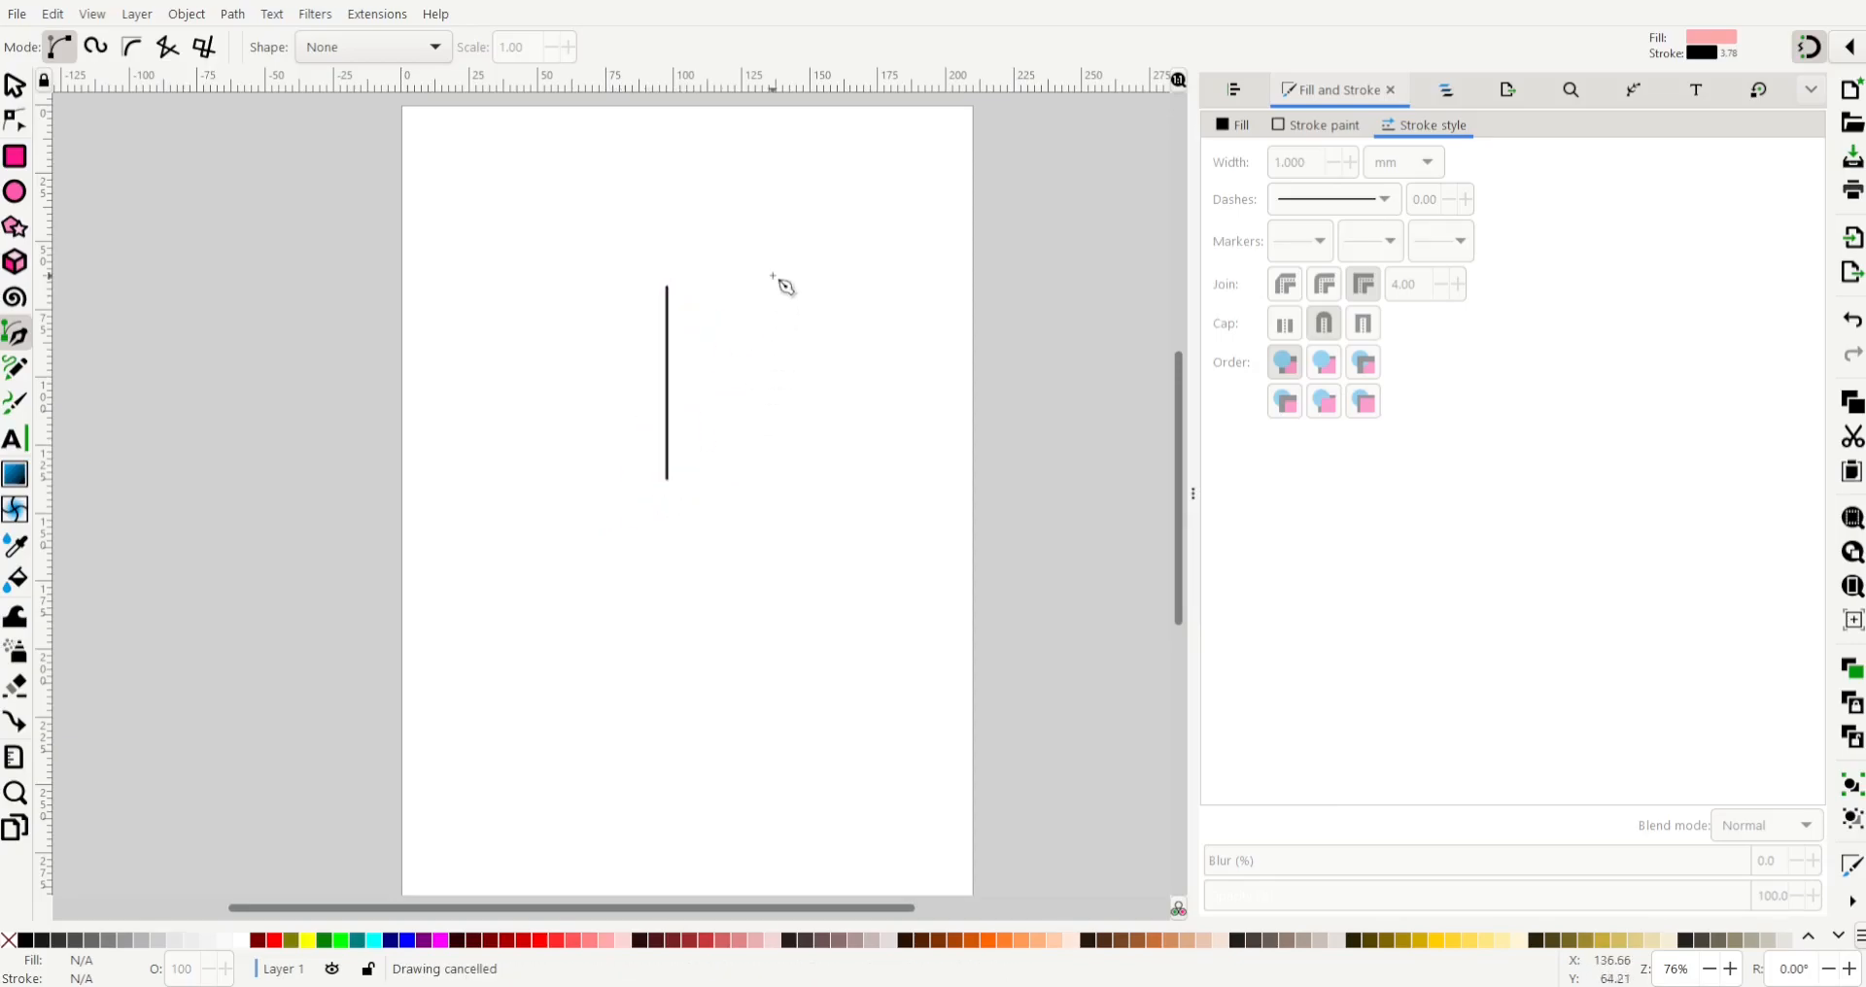
- Draw a curve from the line's upper end to its lower end, with an end handle about 130 mm long at roughly 117°
click(667, 289)
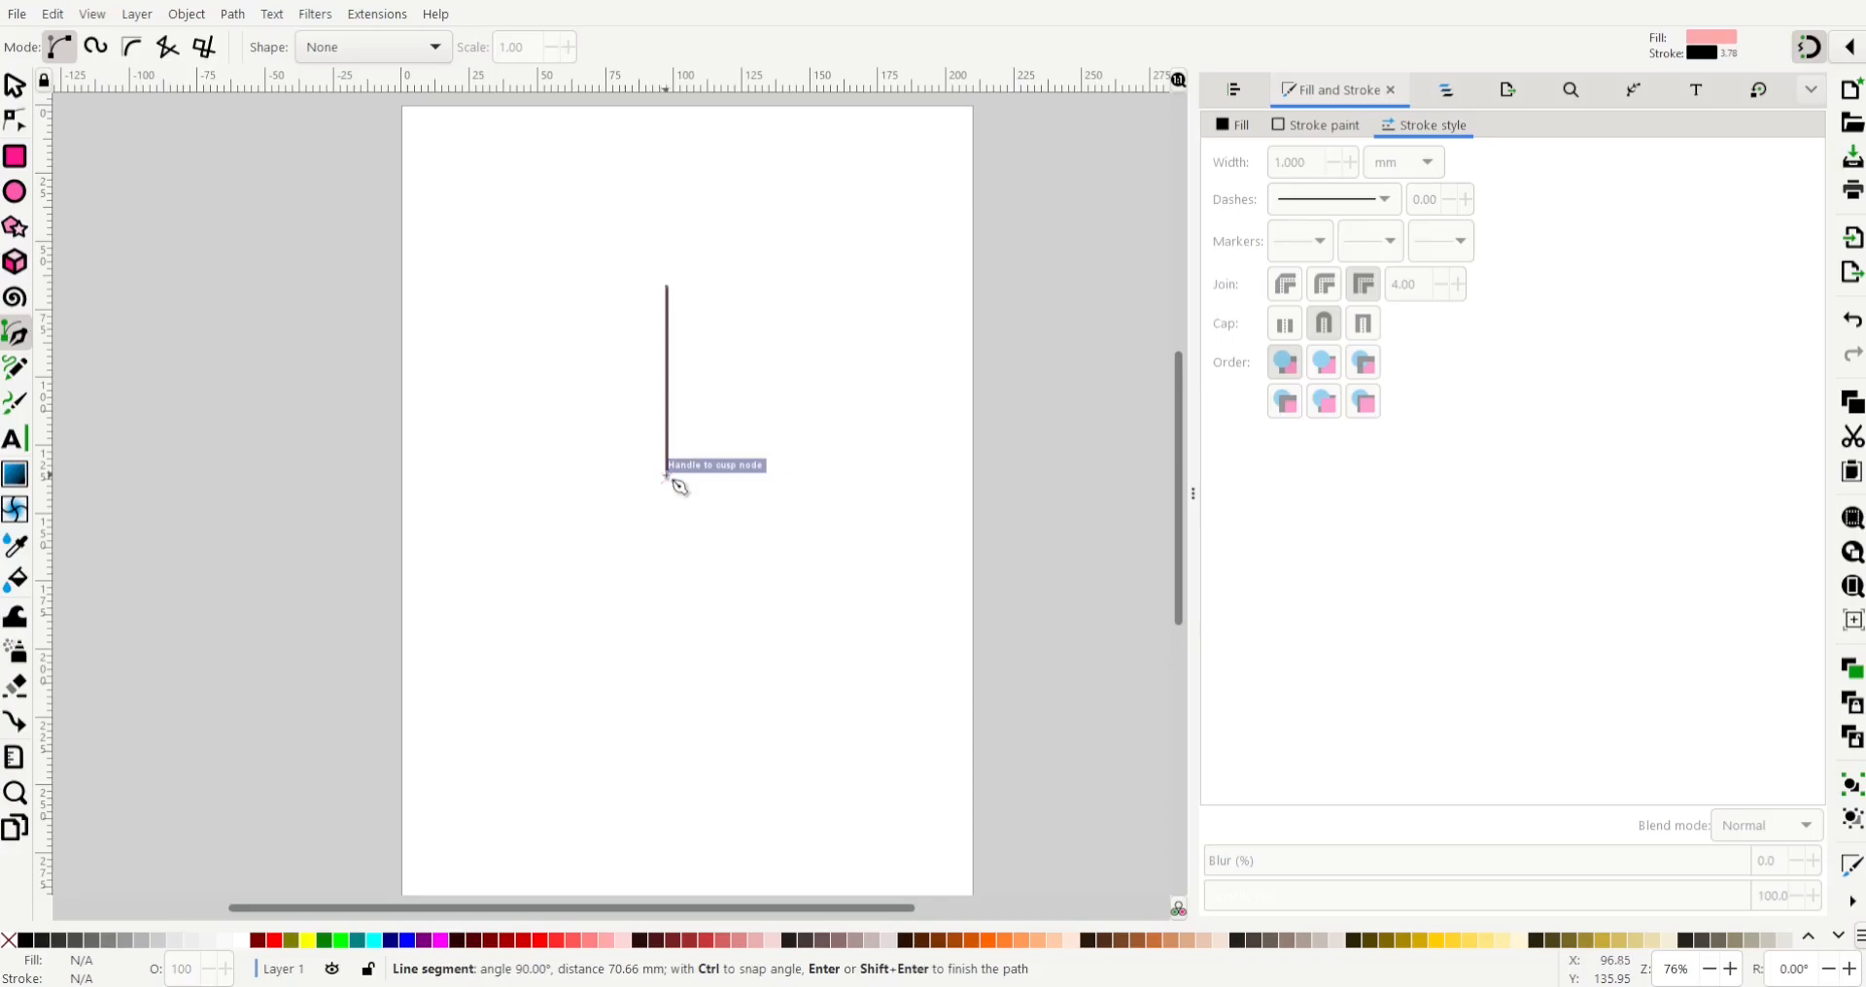
drag(667, 476, 509, 795)
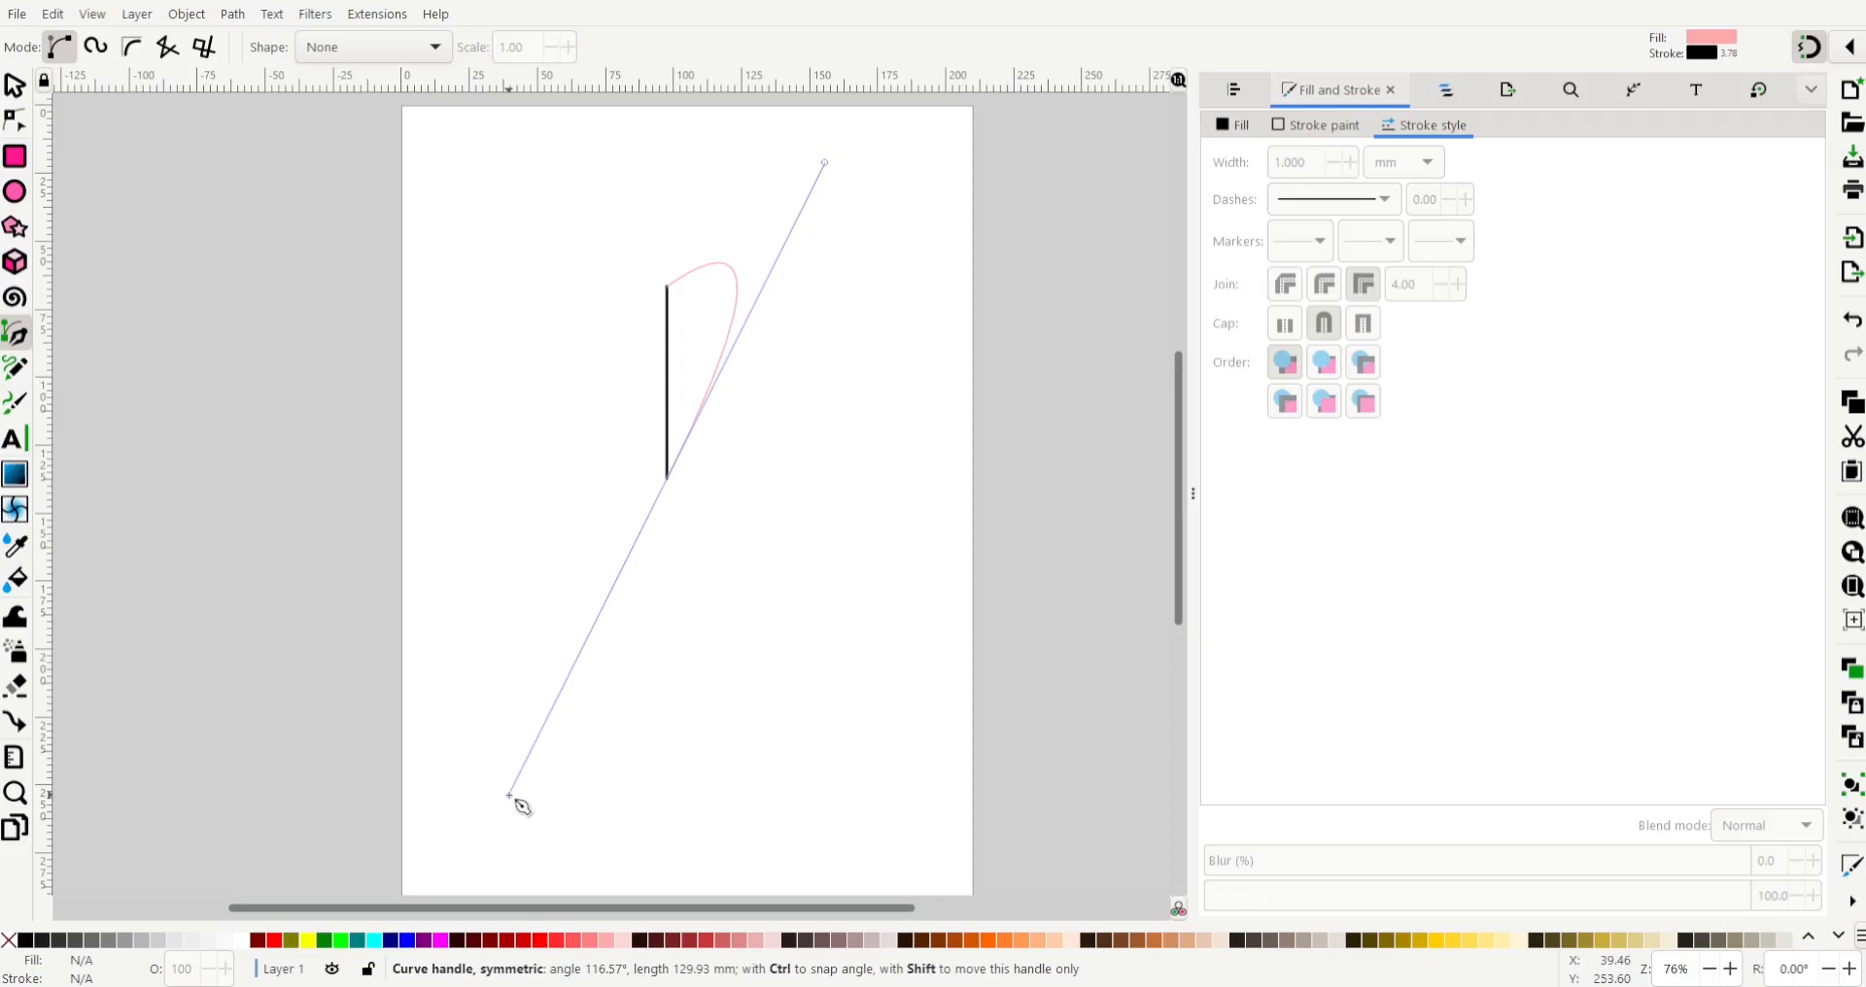
drag(509, 795, 507, 794)
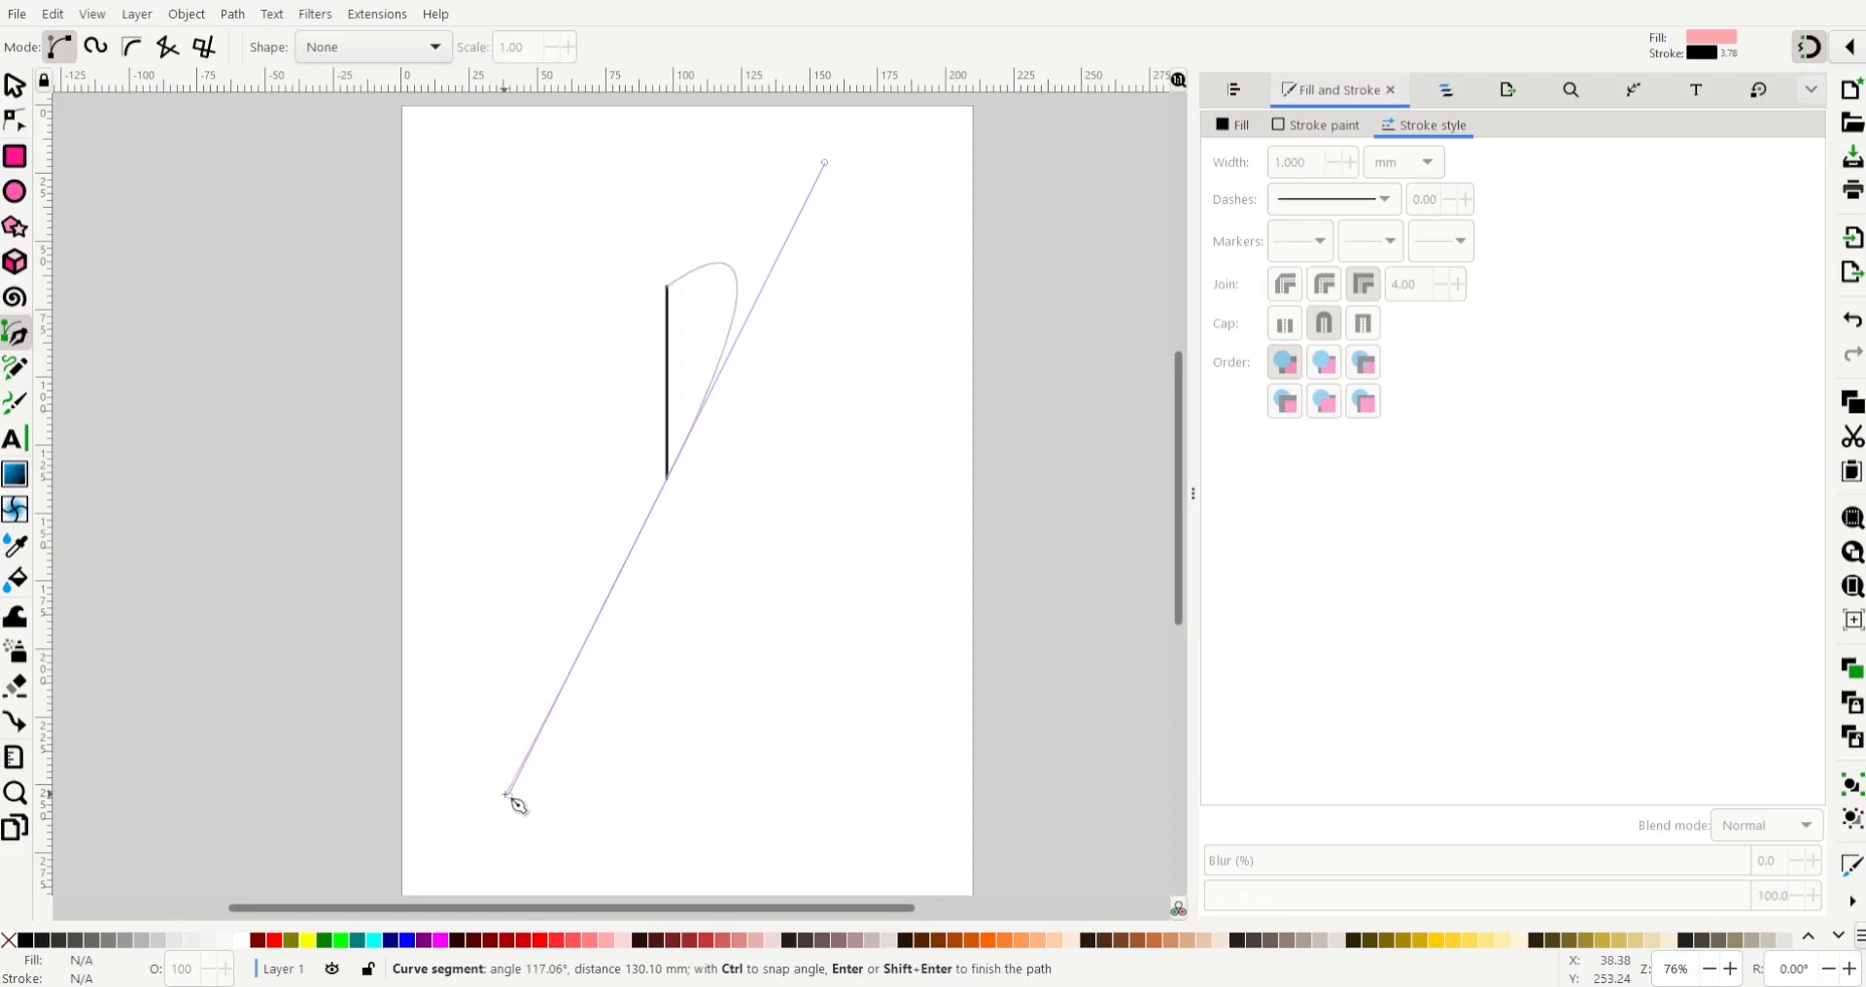
key(Return)
- Move the straight guide line off the page to the left and place the curved shape near the page's horizontal centre
click(15, 85)
drag(741, 336, 907, 342)
drag(669, 374, 88, 359)
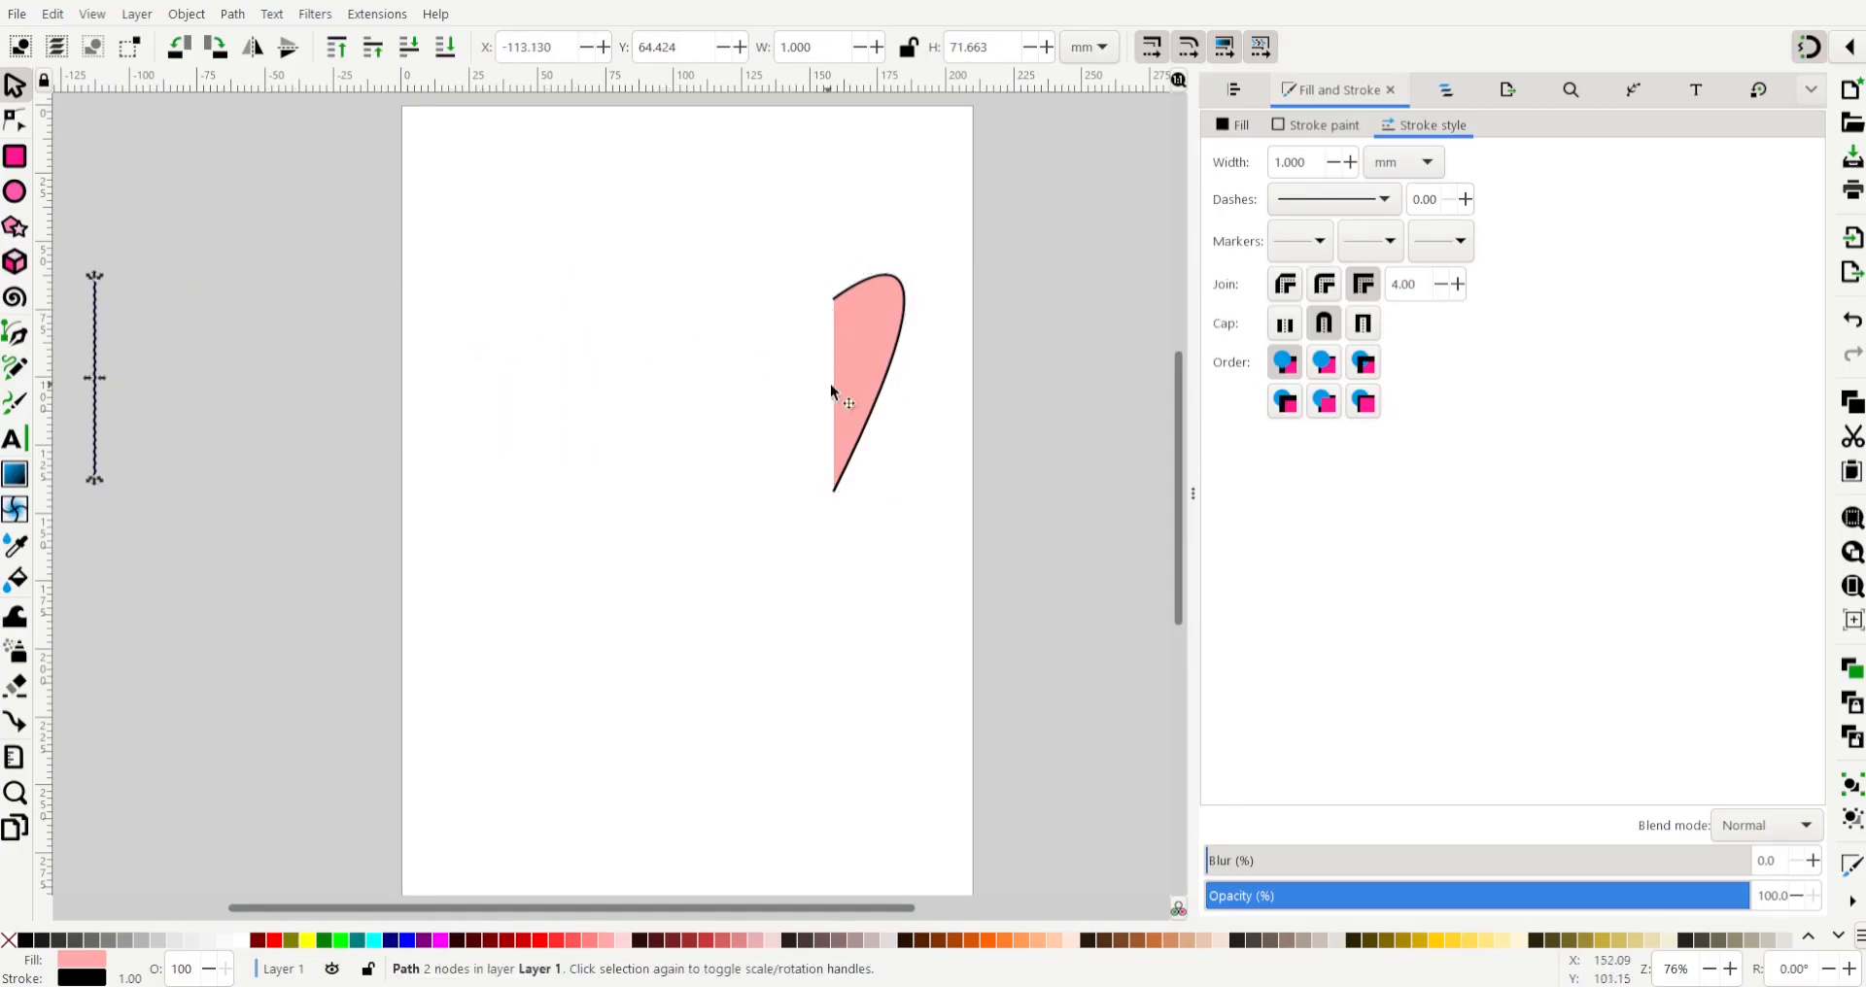
drag(852, 326, 657, 346)
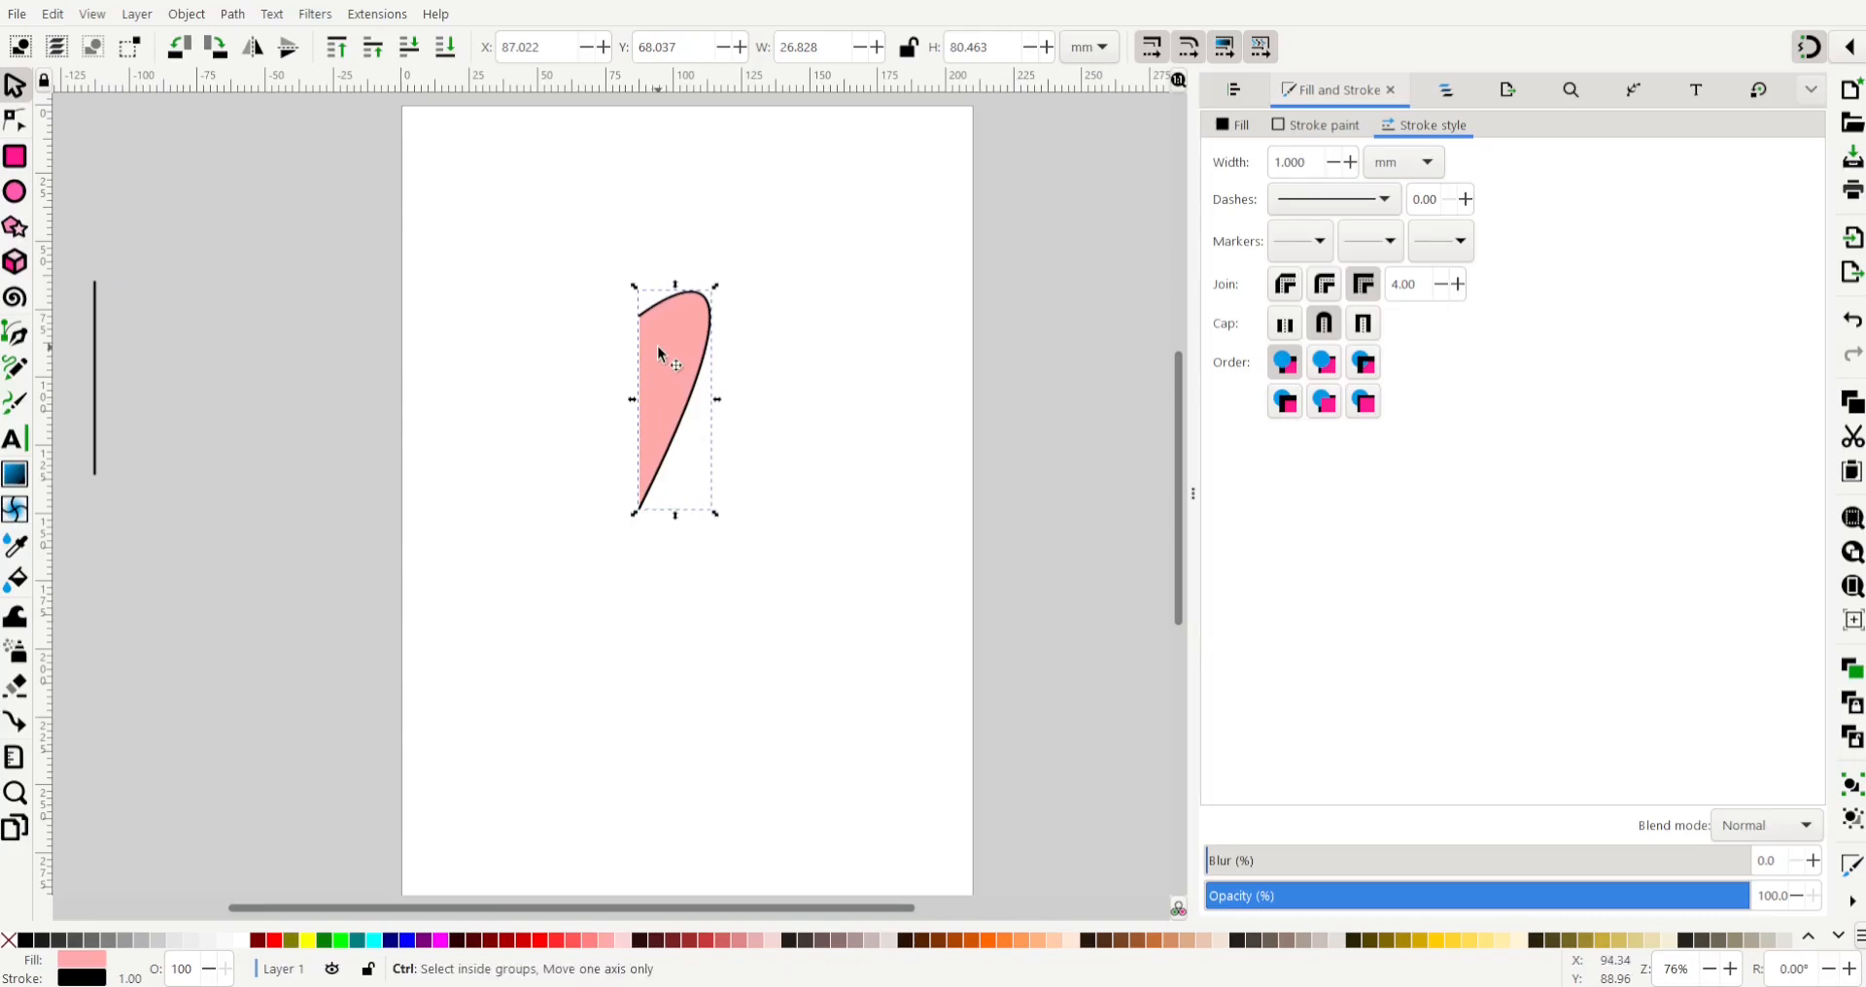
- Reshape the curve by its segment and both node handles into a wider, rounded half-heart
scroll(656, 346, up, 3)
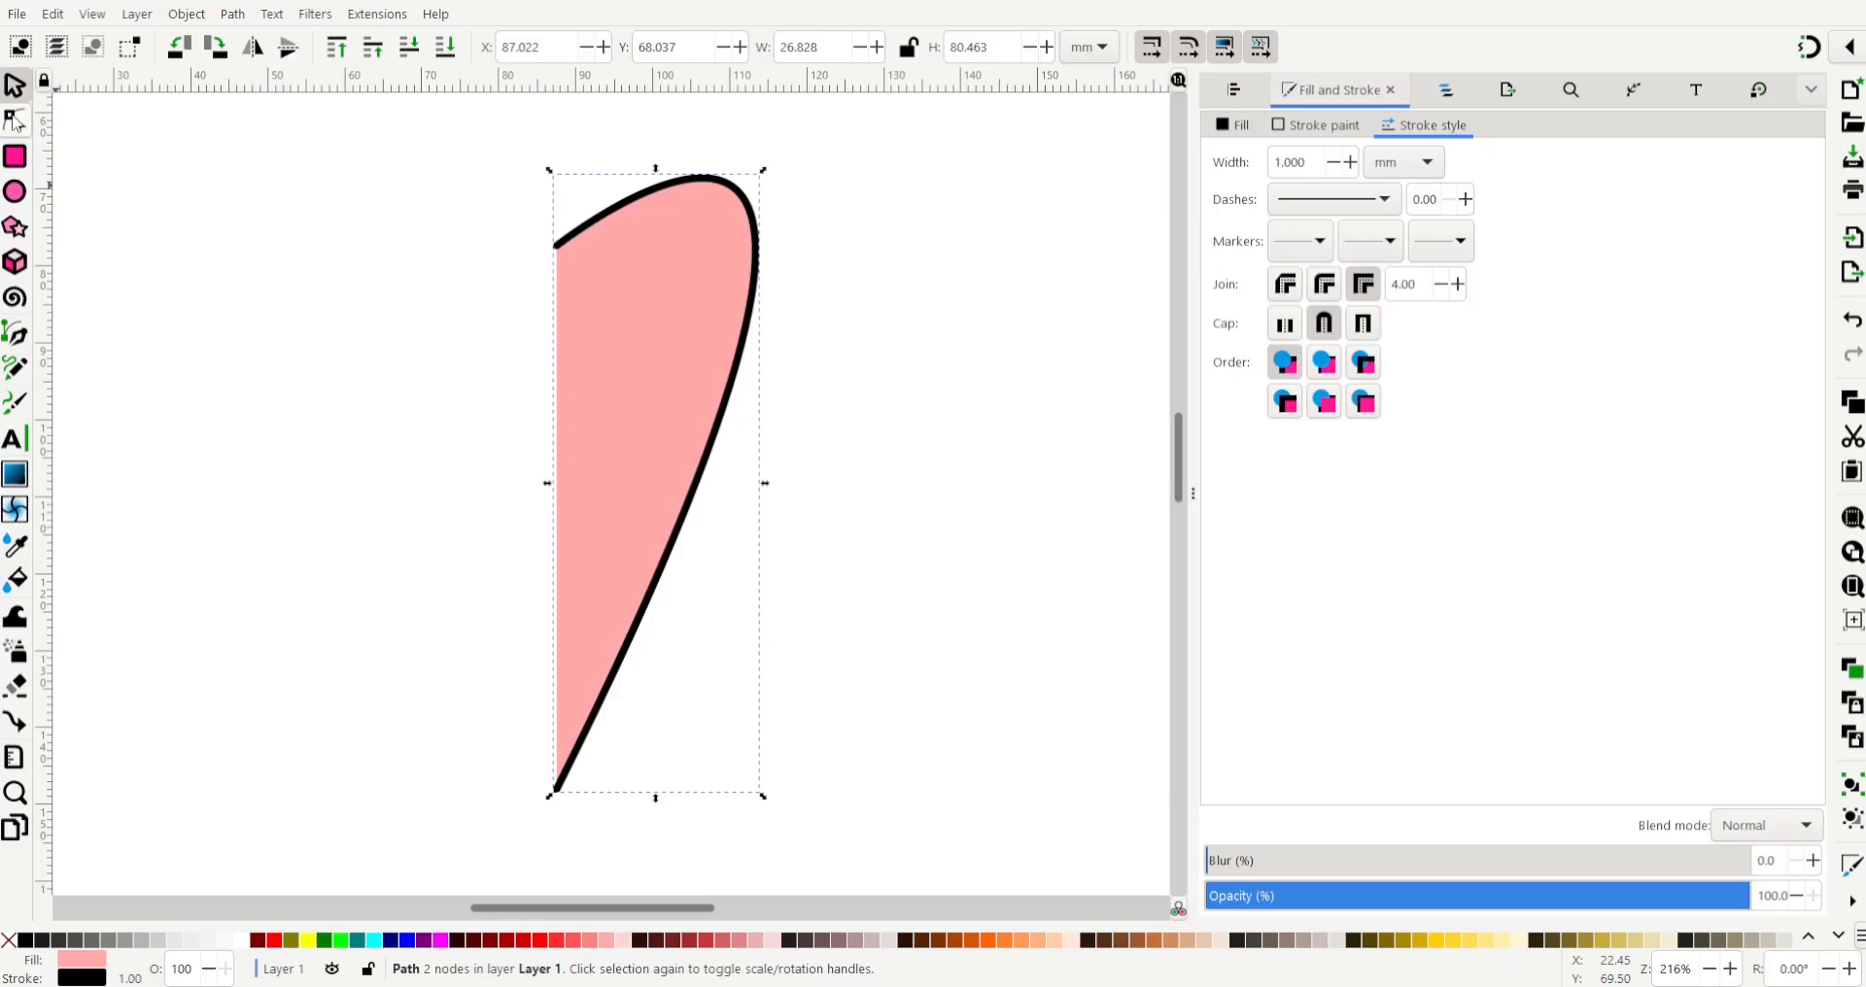
click(15, 119)
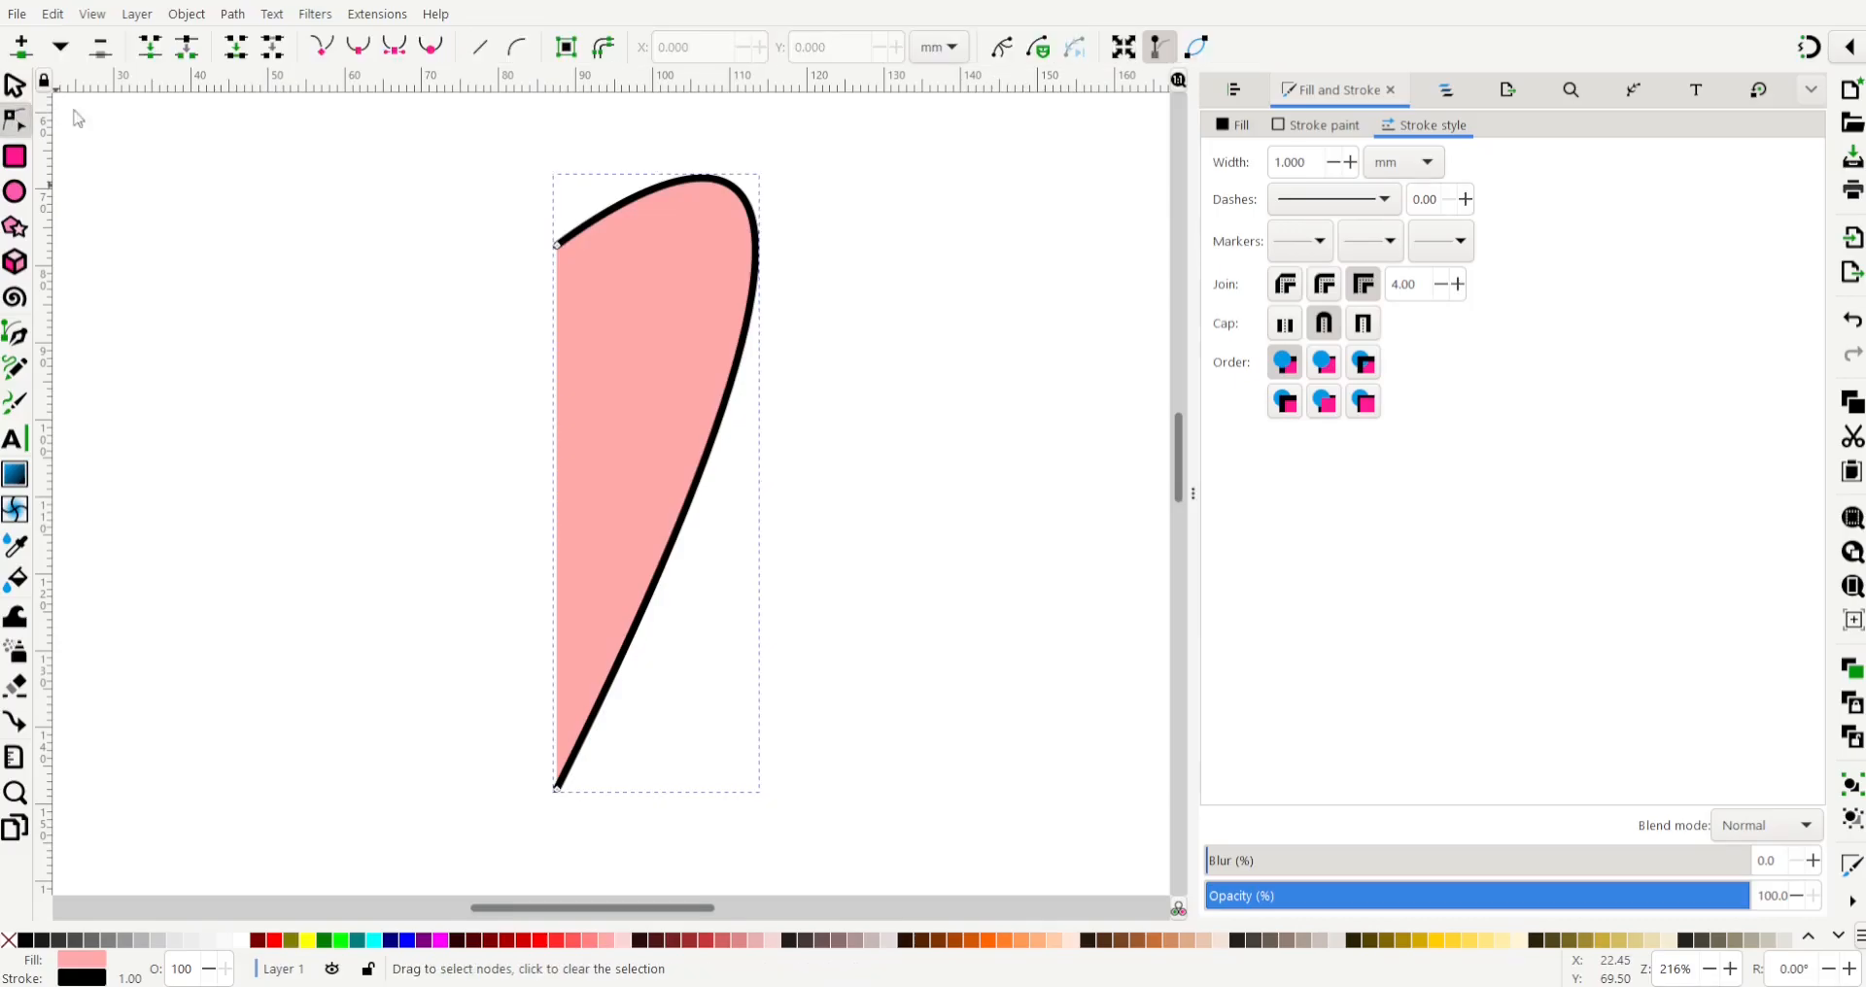
click(757, 214)
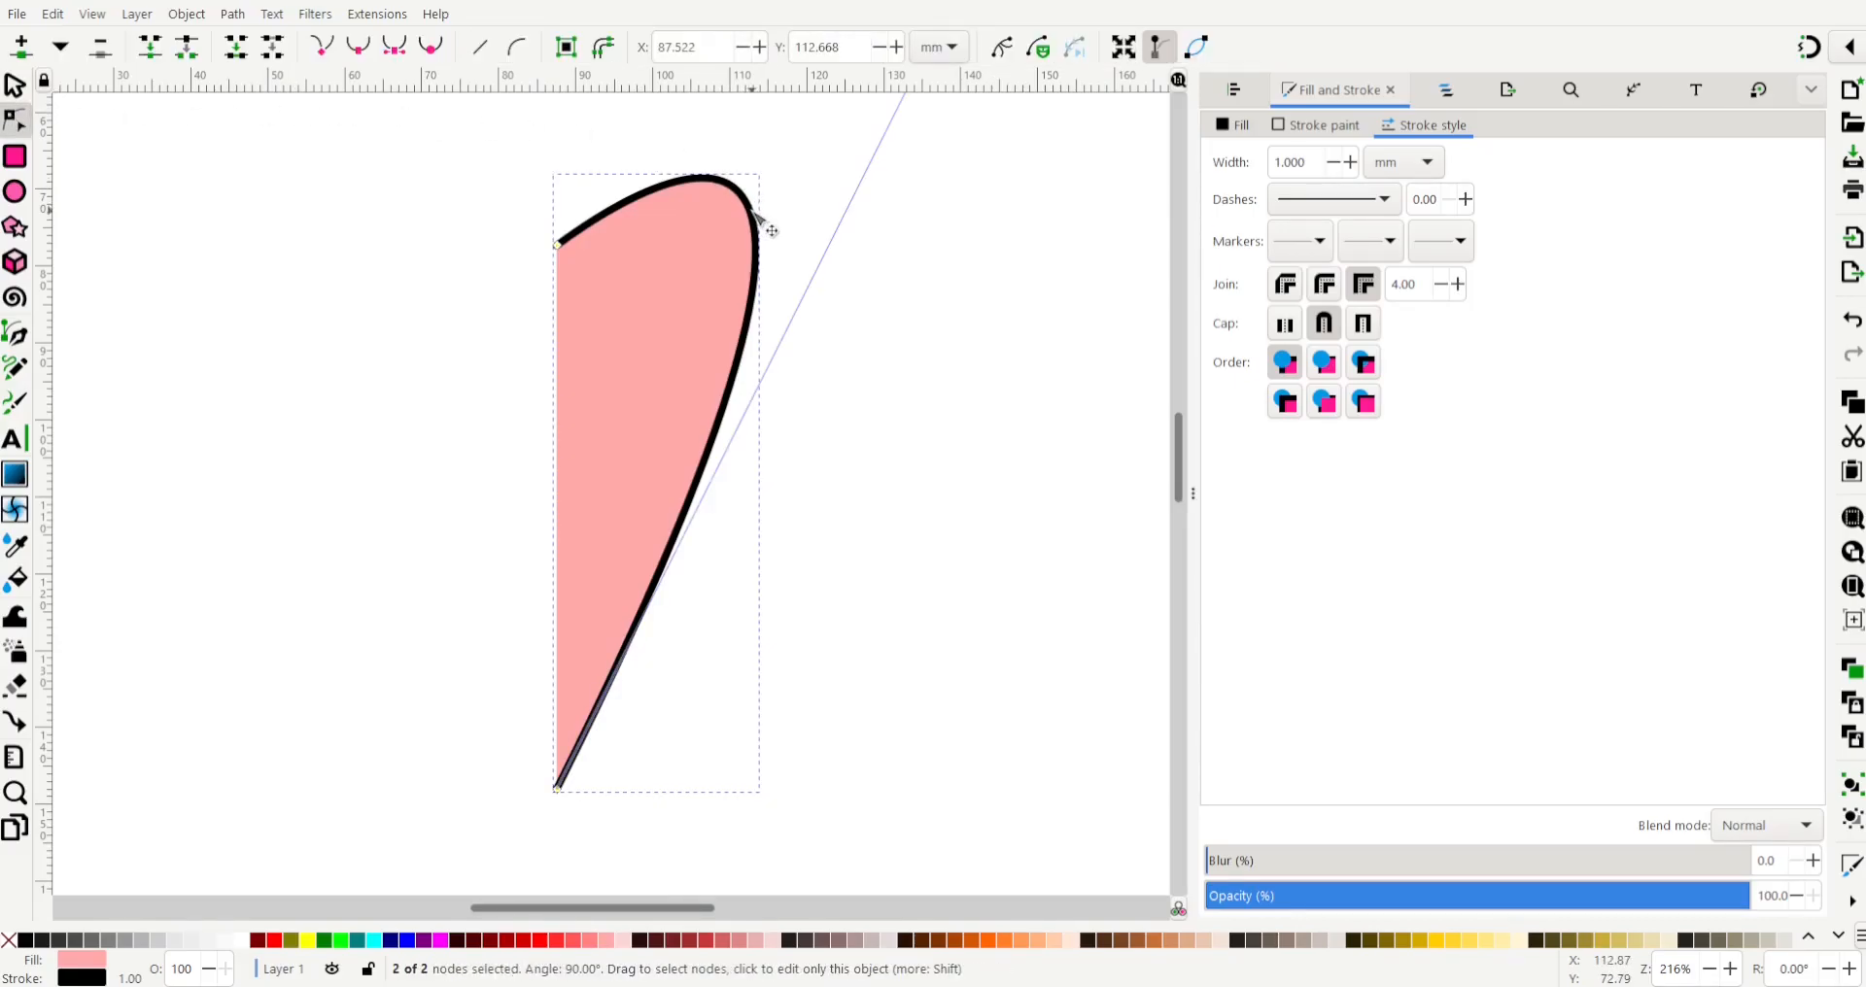
scroll(977, 272, up, 4)
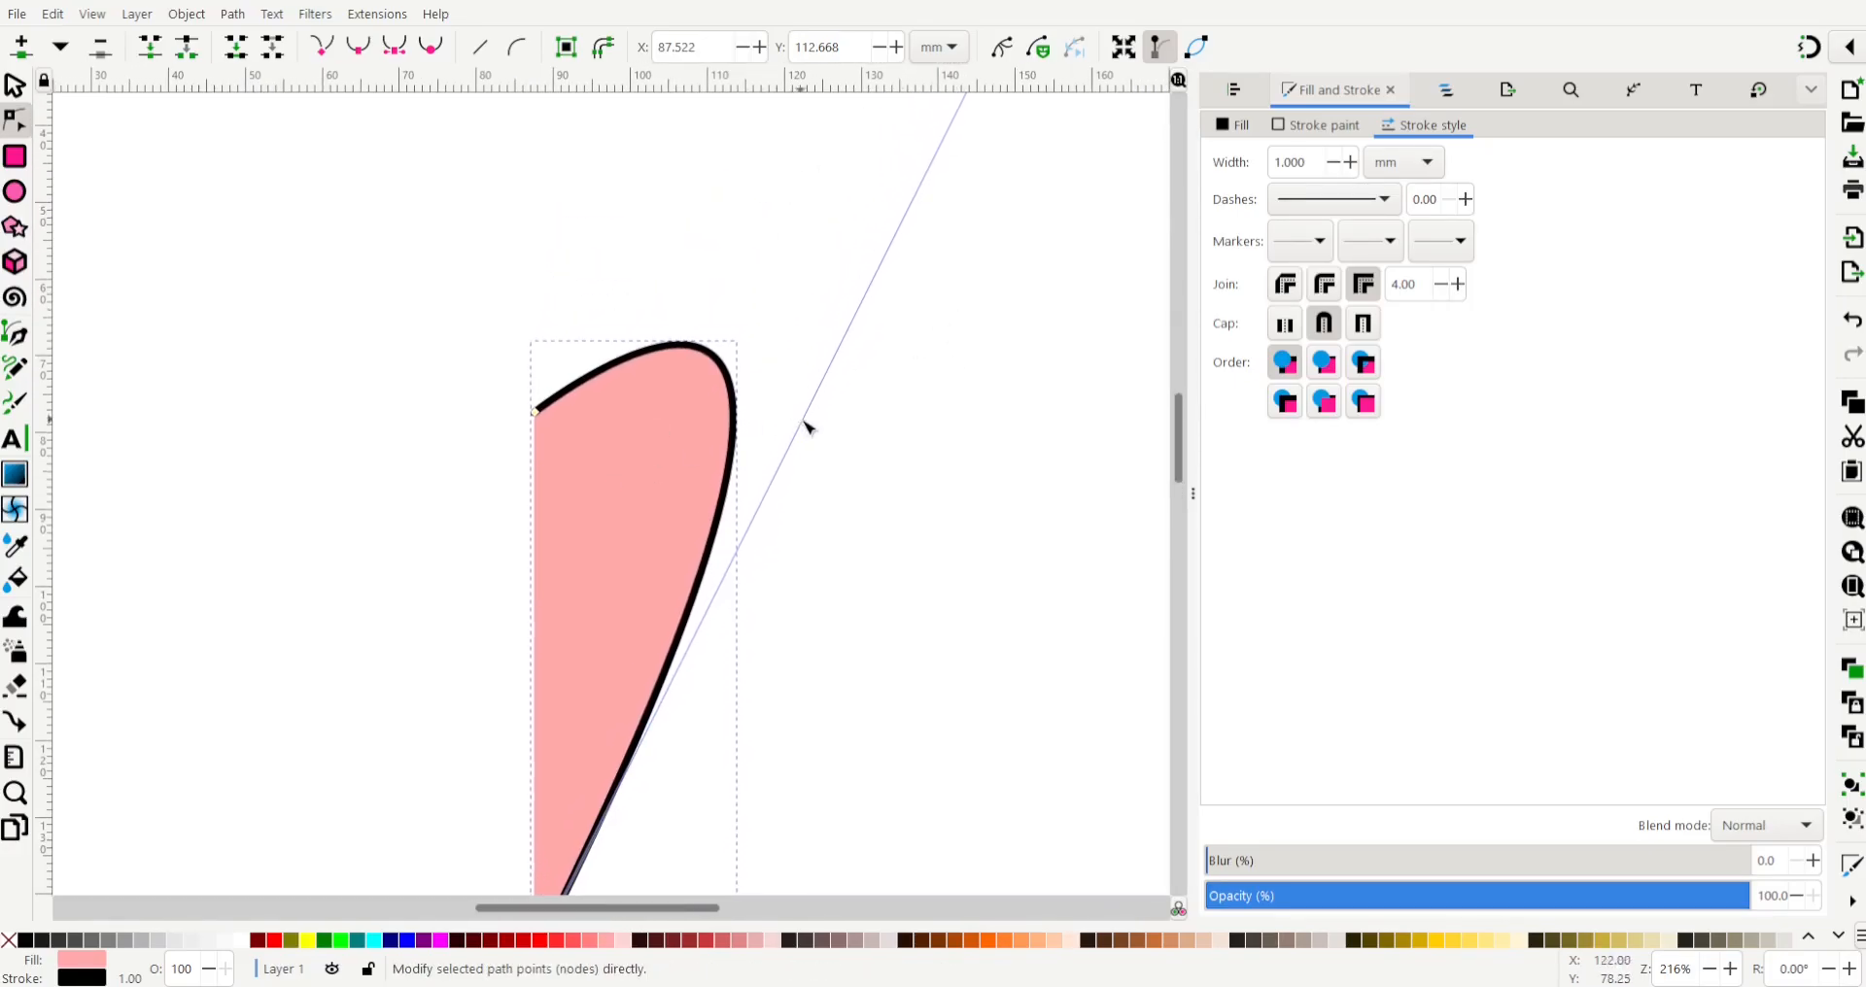
scroll(795, 452, down, 1)
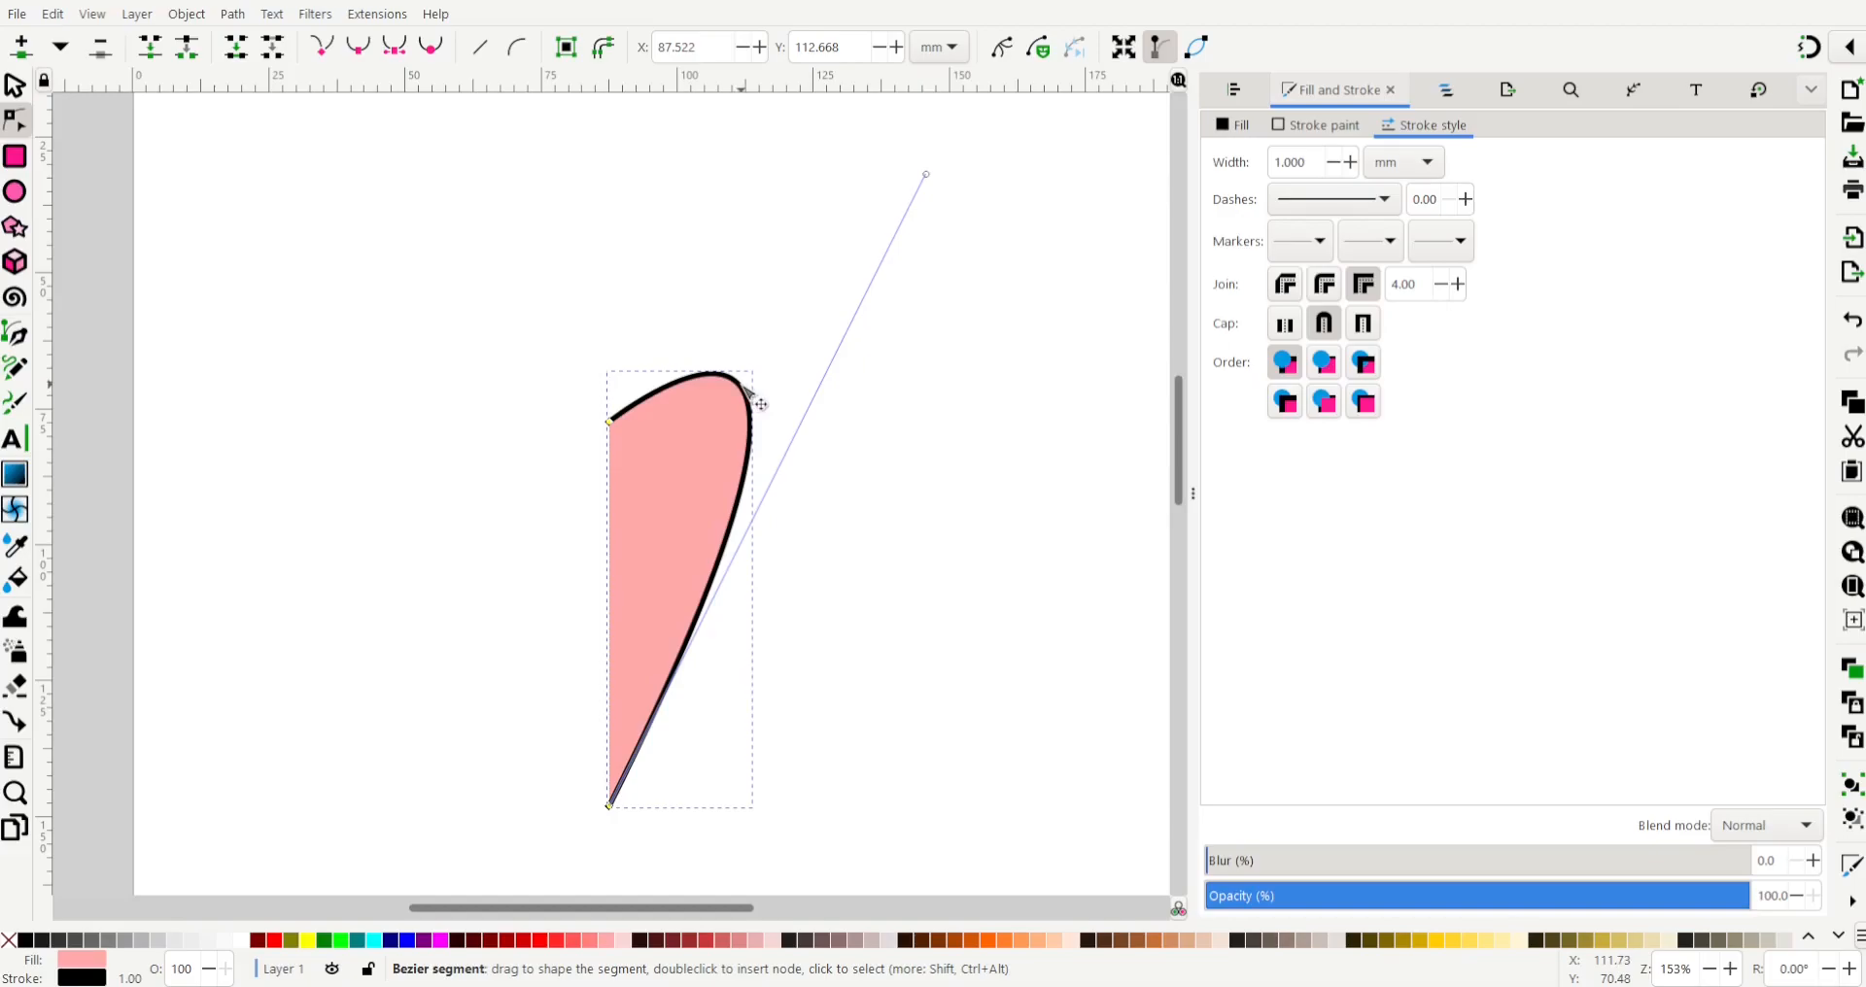
drag(745, 386, 757, 380)
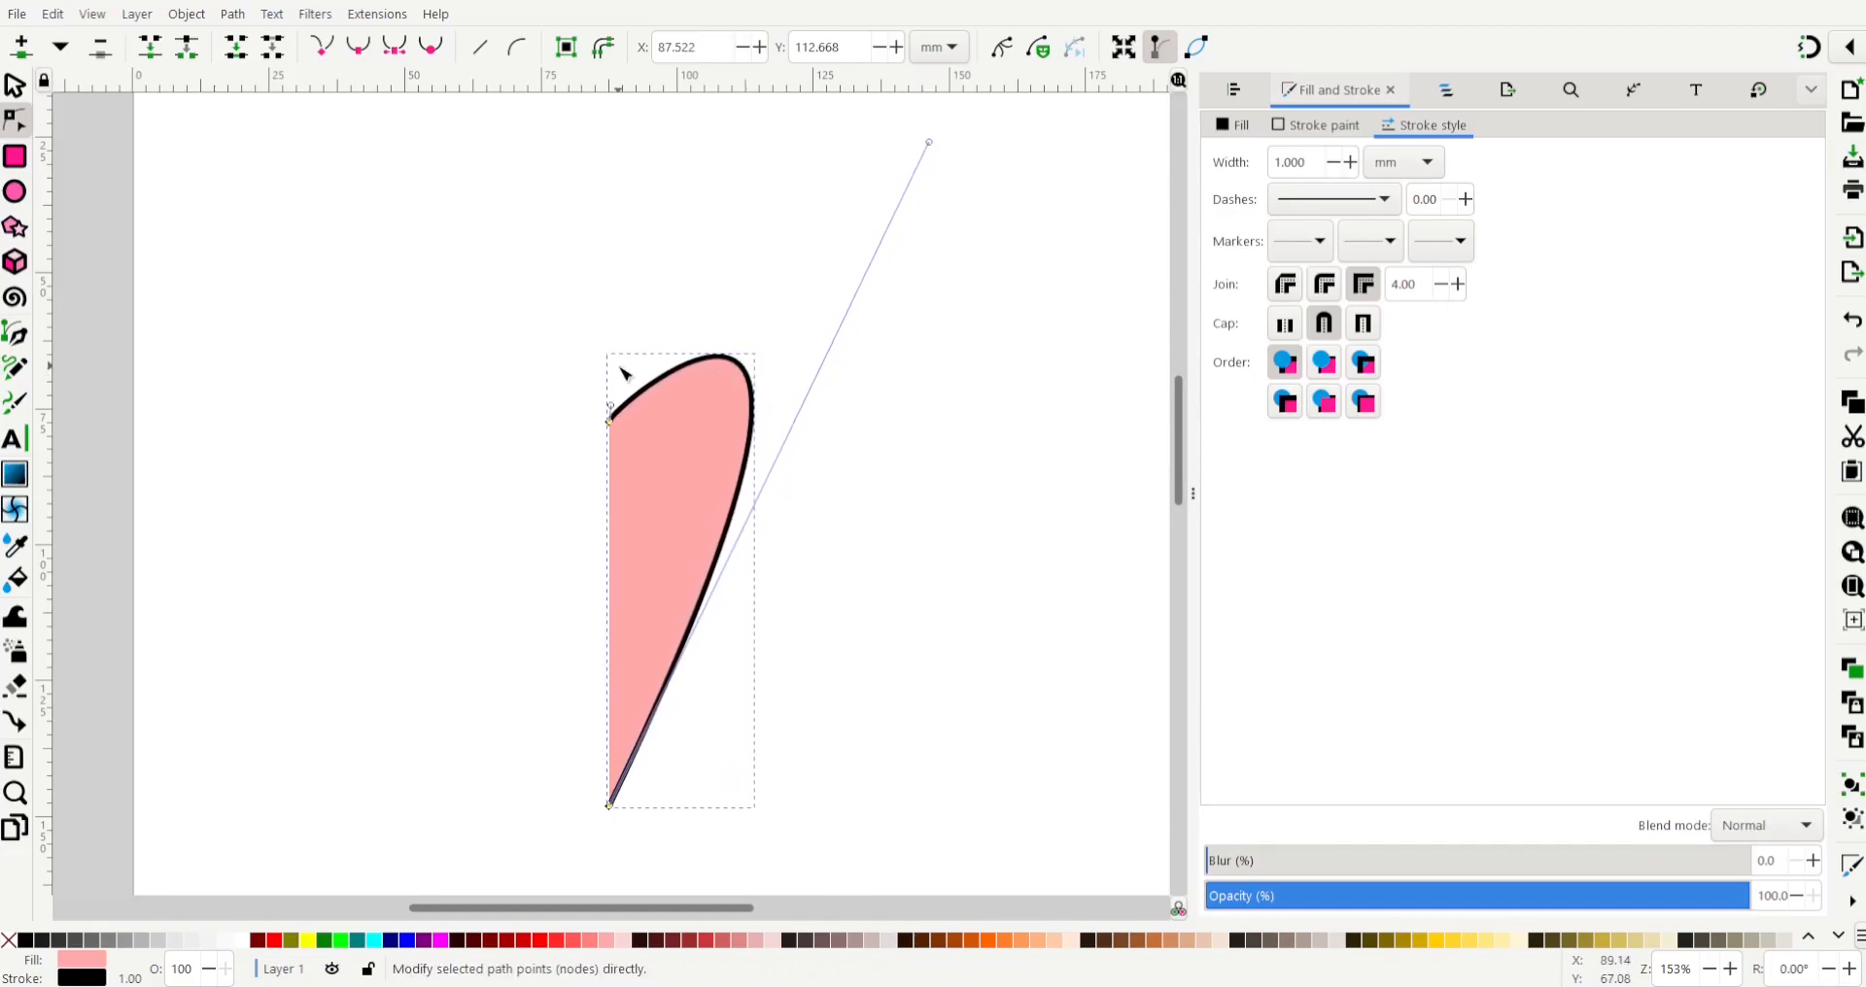
drag(614, 407, 637, 329)
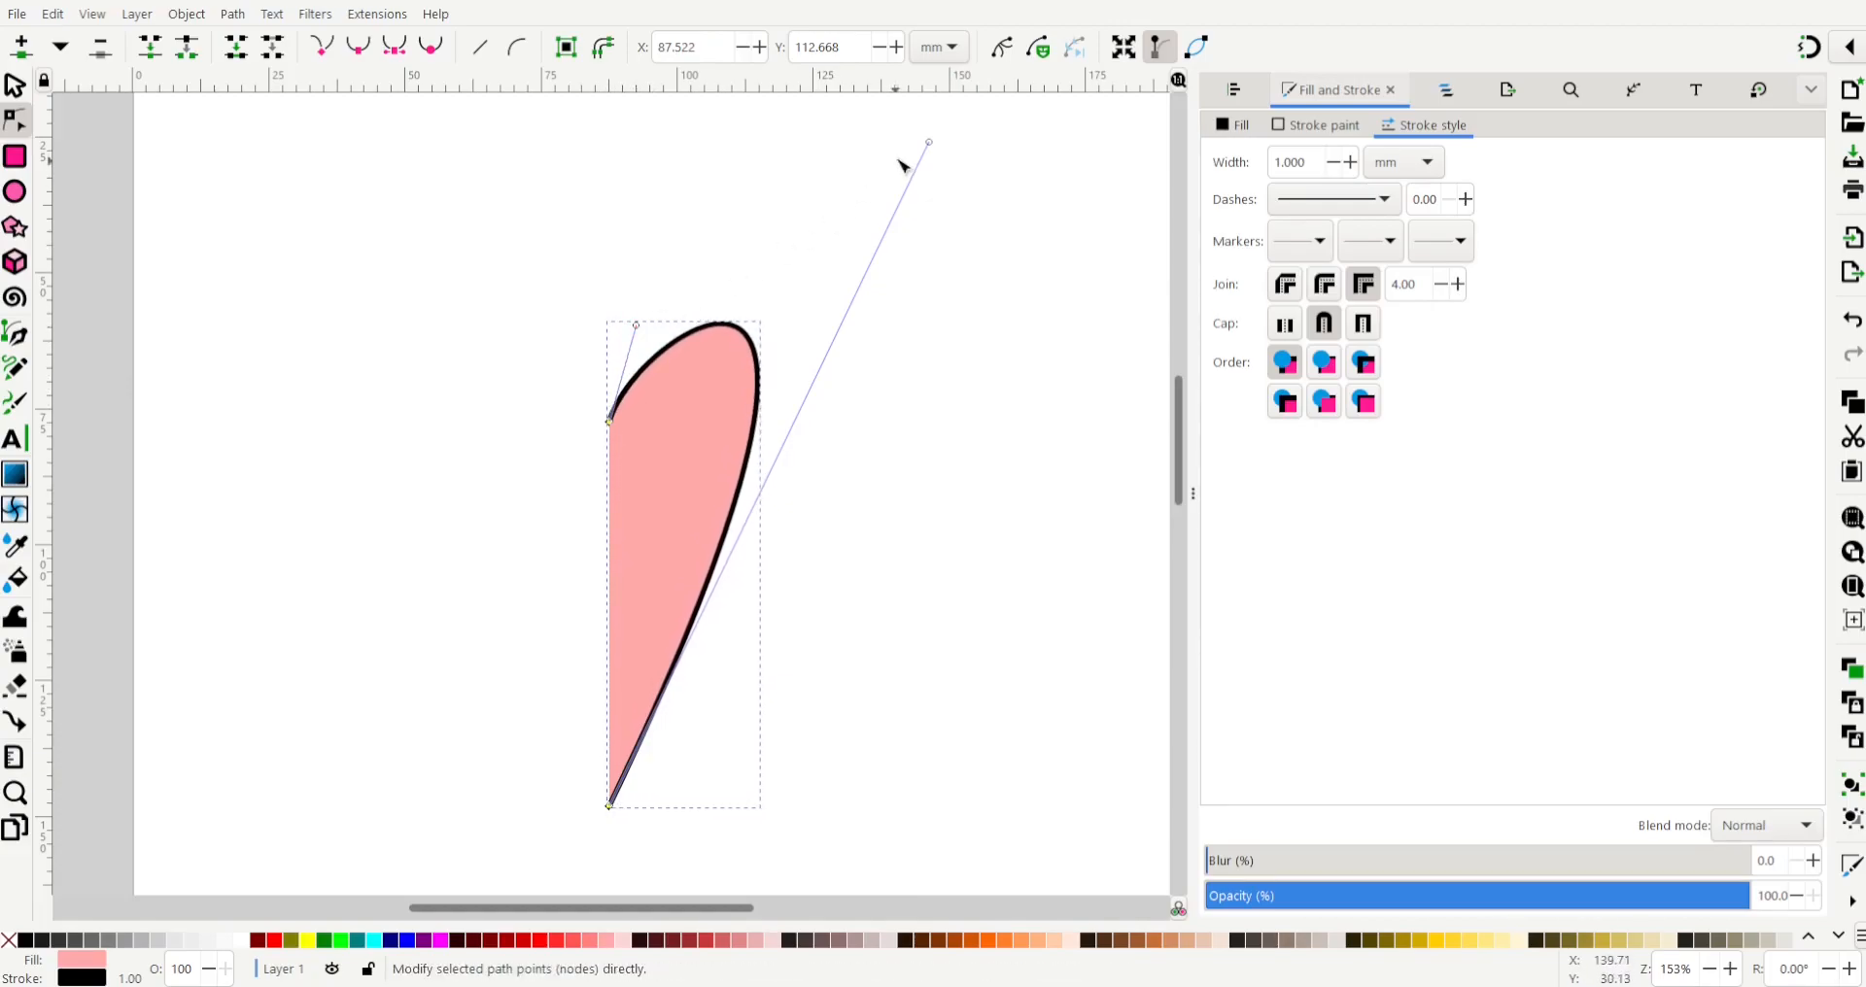
drag(933, 143, 1012, 353)
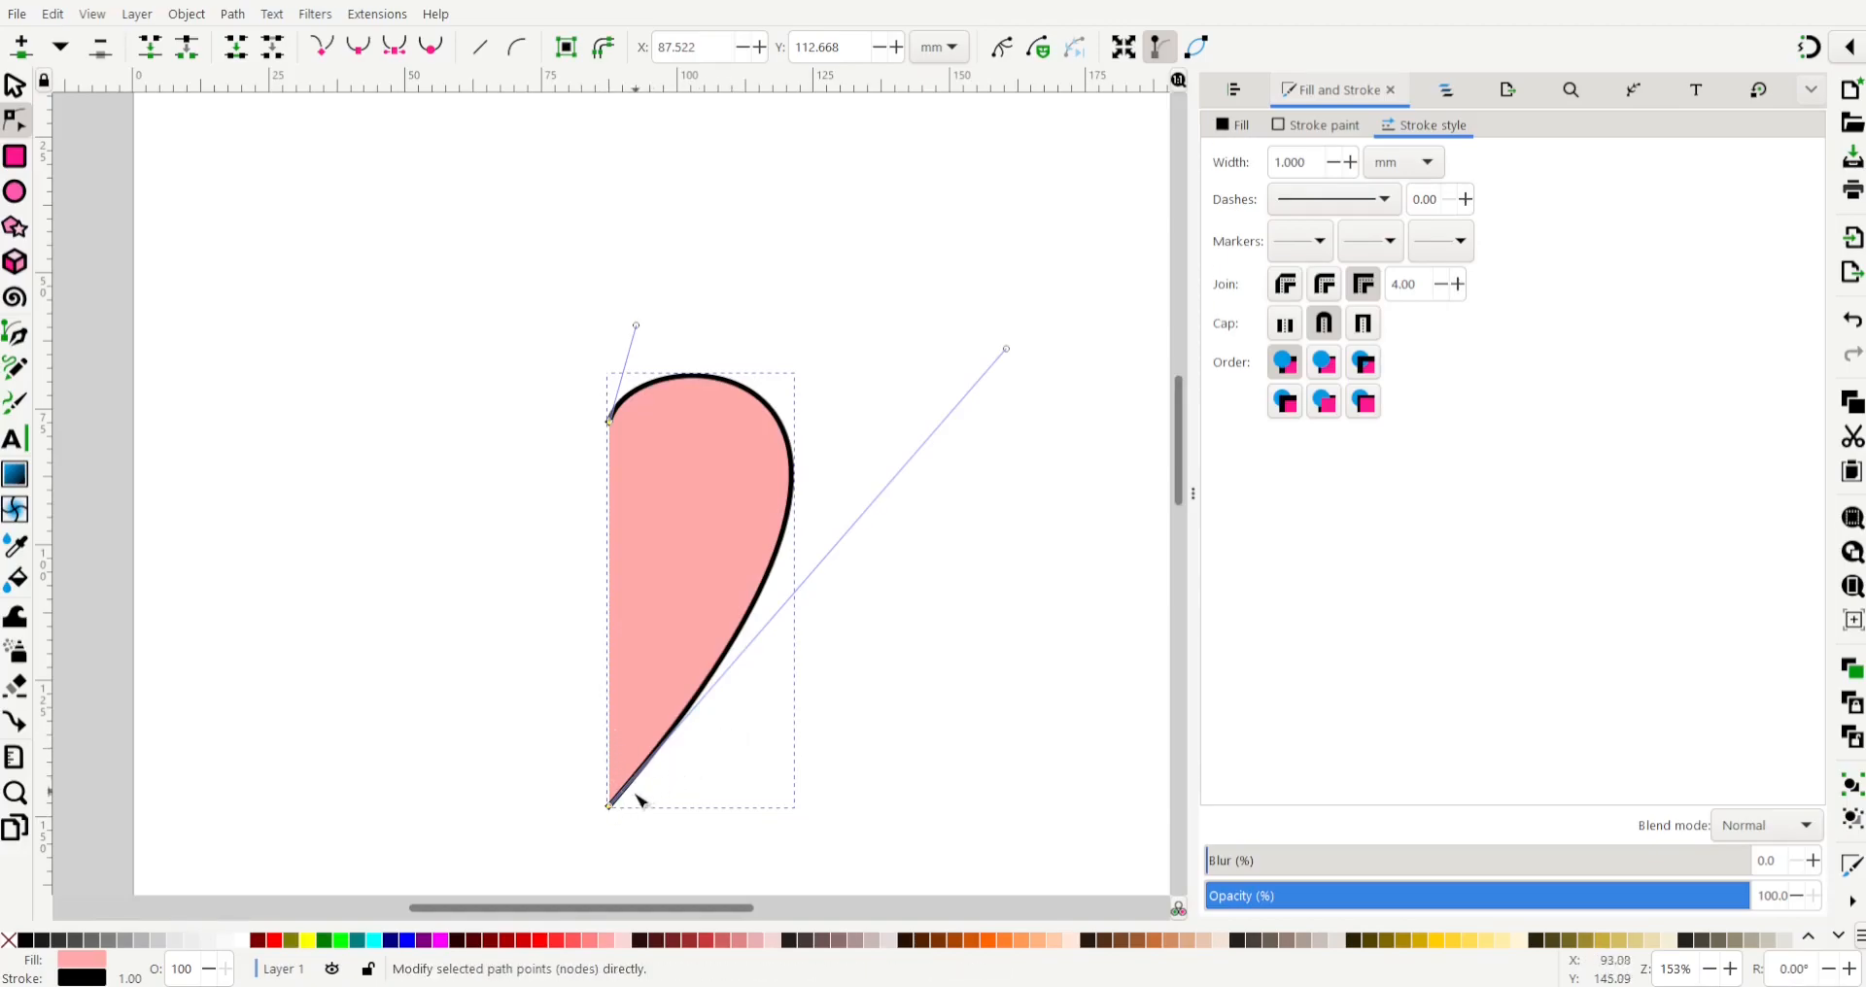
- Lengthen the upper node's curve handle upward to raise the half-heart's rounded lobe
click(837, 727)
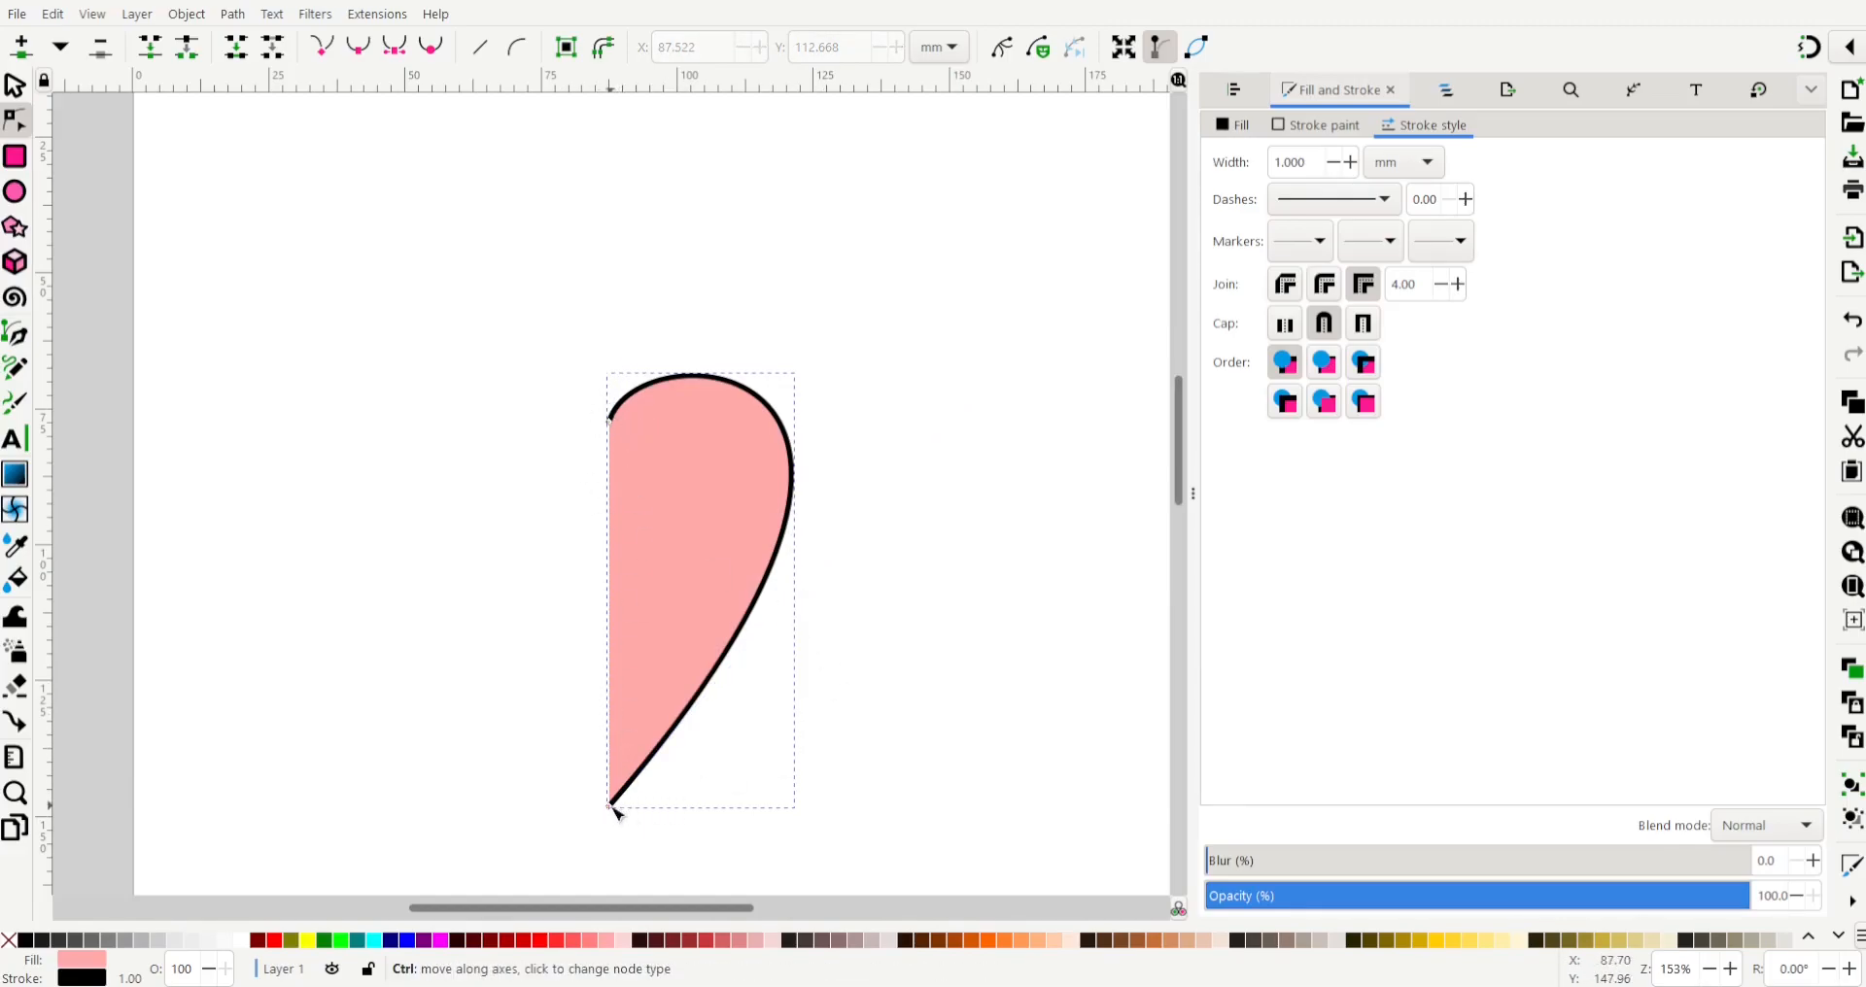
mouse_move(613, 806)
mouse_down()
mouse_move(595, 741)
mouse_move(599, 841)
mouse_move(610, 727)
mouse_move(618, 838)
mouse_up()
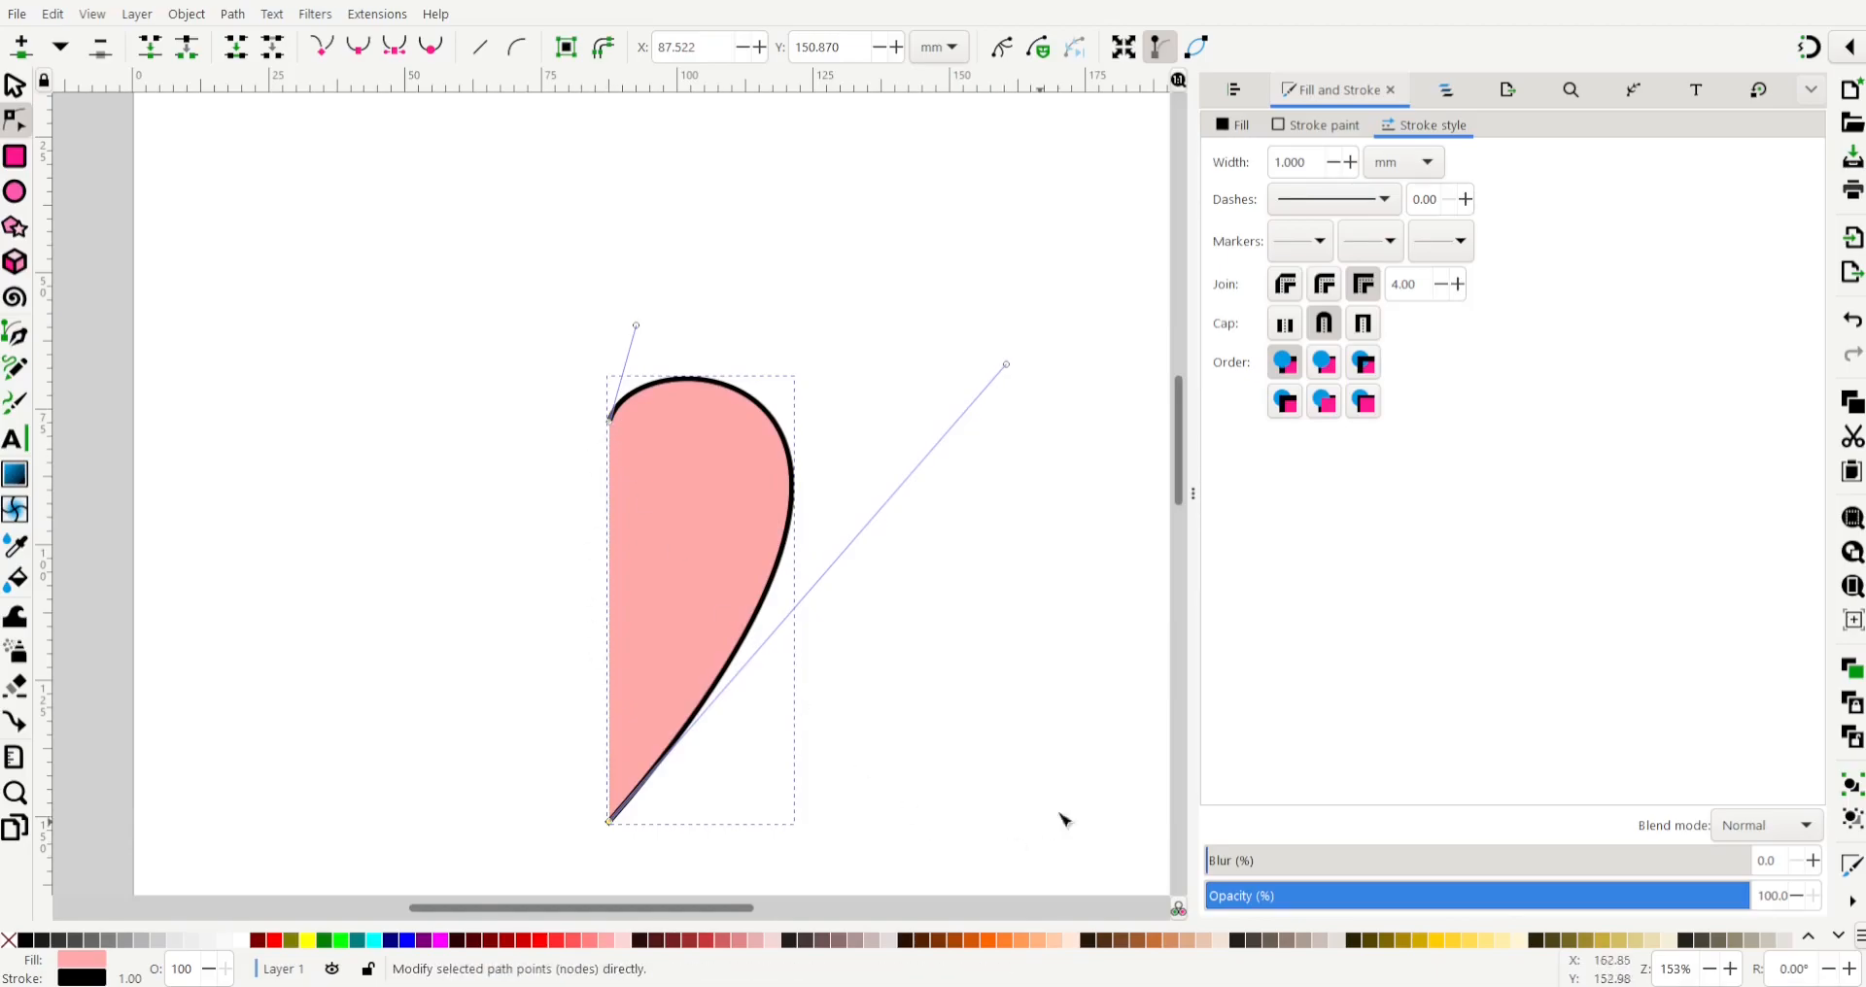
key(ctrl+z)
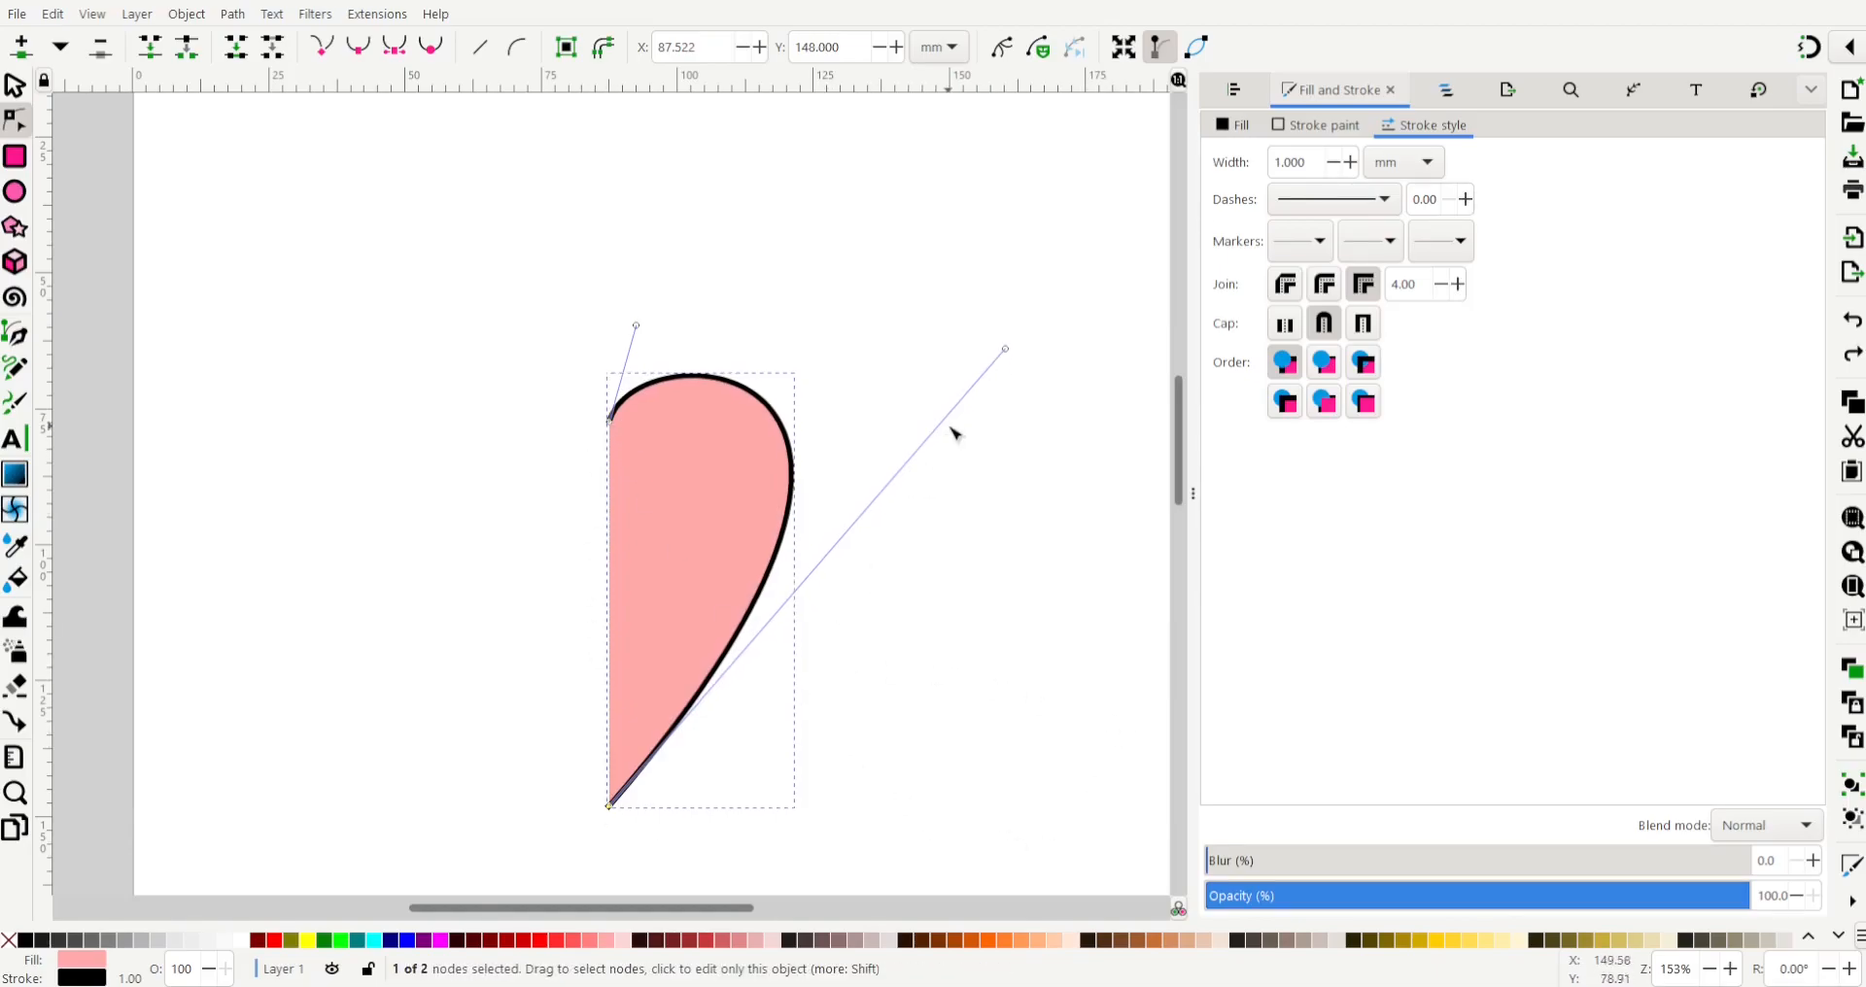
drag(635, 326, 648, 297)
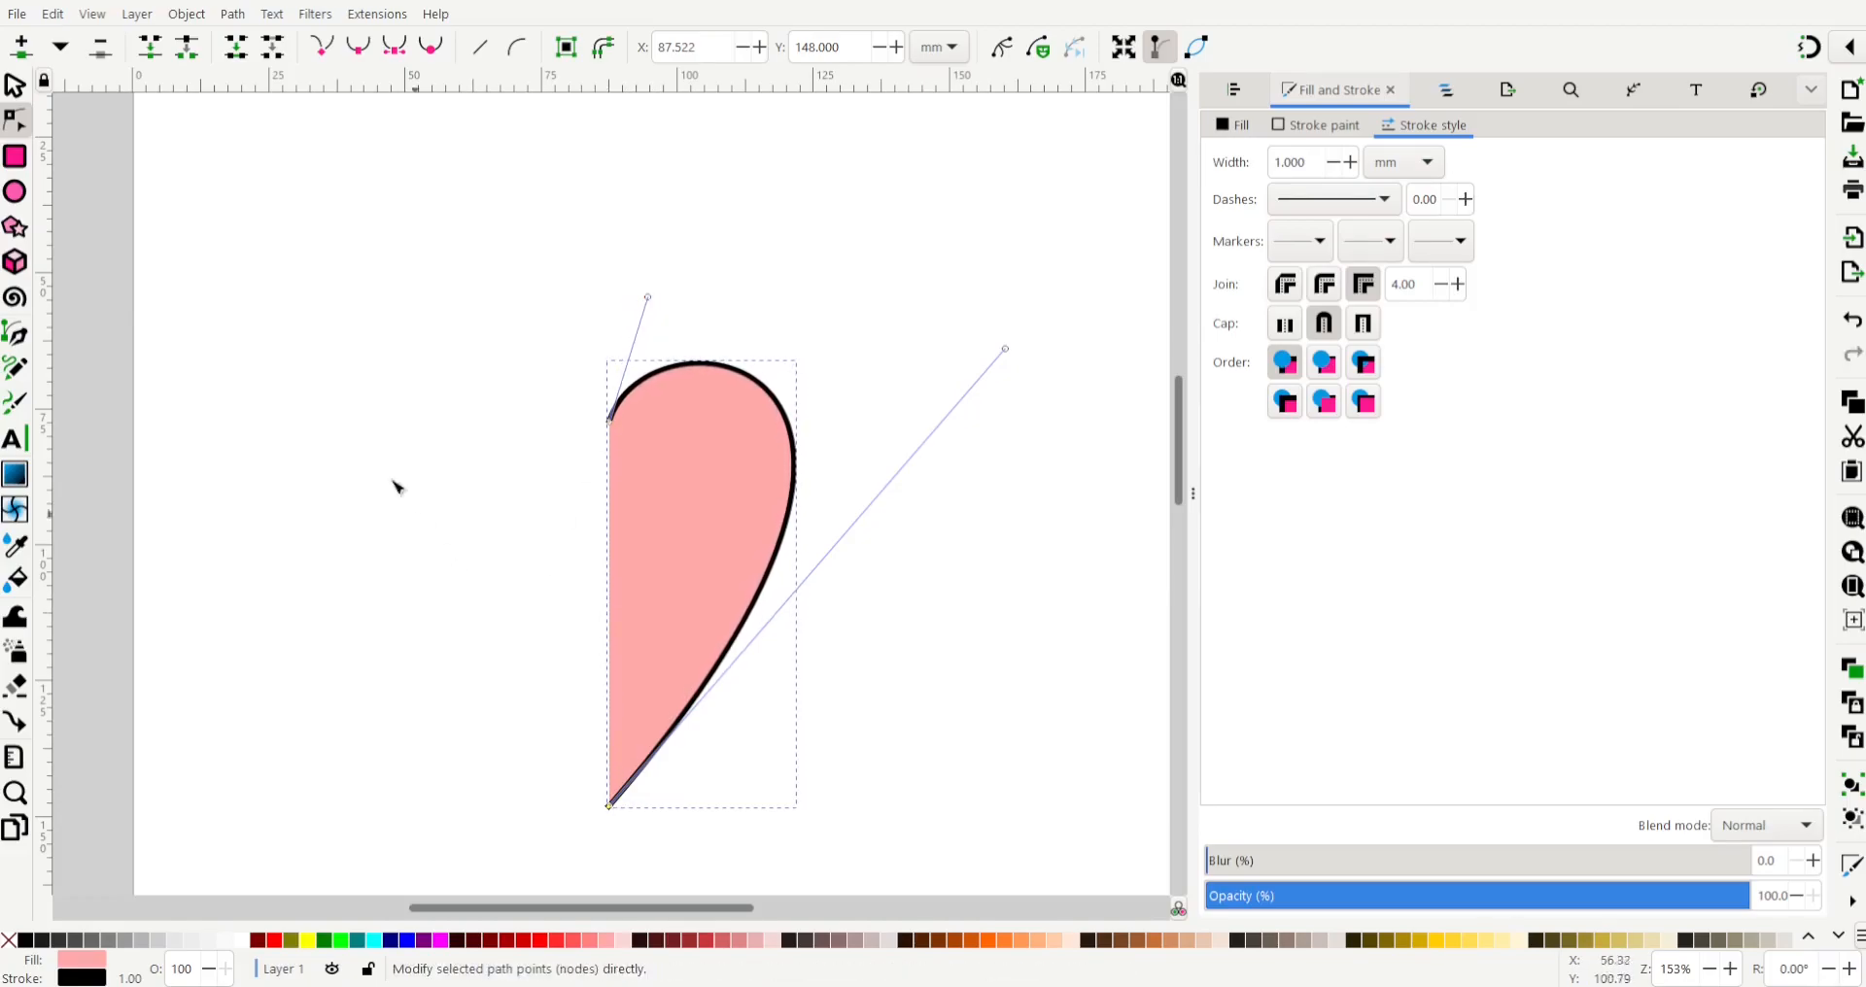
- Duplicate the half-heart, flip the copy horizontally and snap it against the original to complete the heart
click(16, 87)
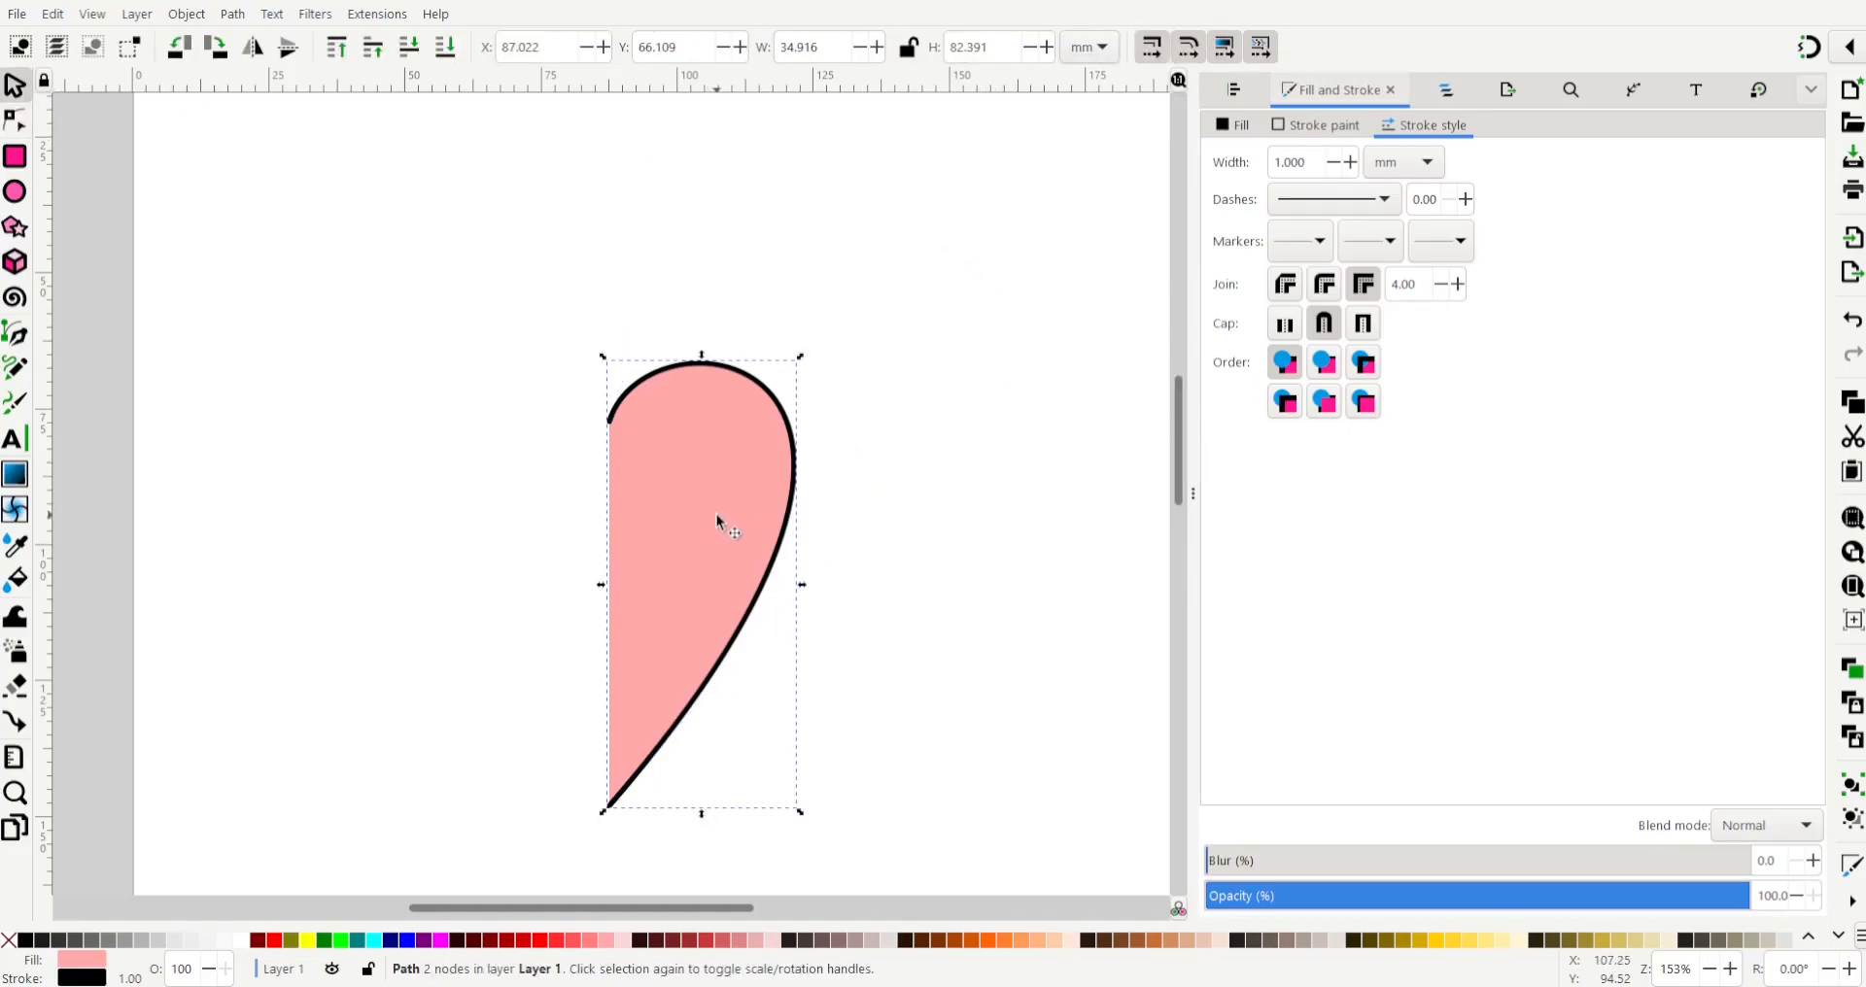
key(ctrl)
click(256, 50)
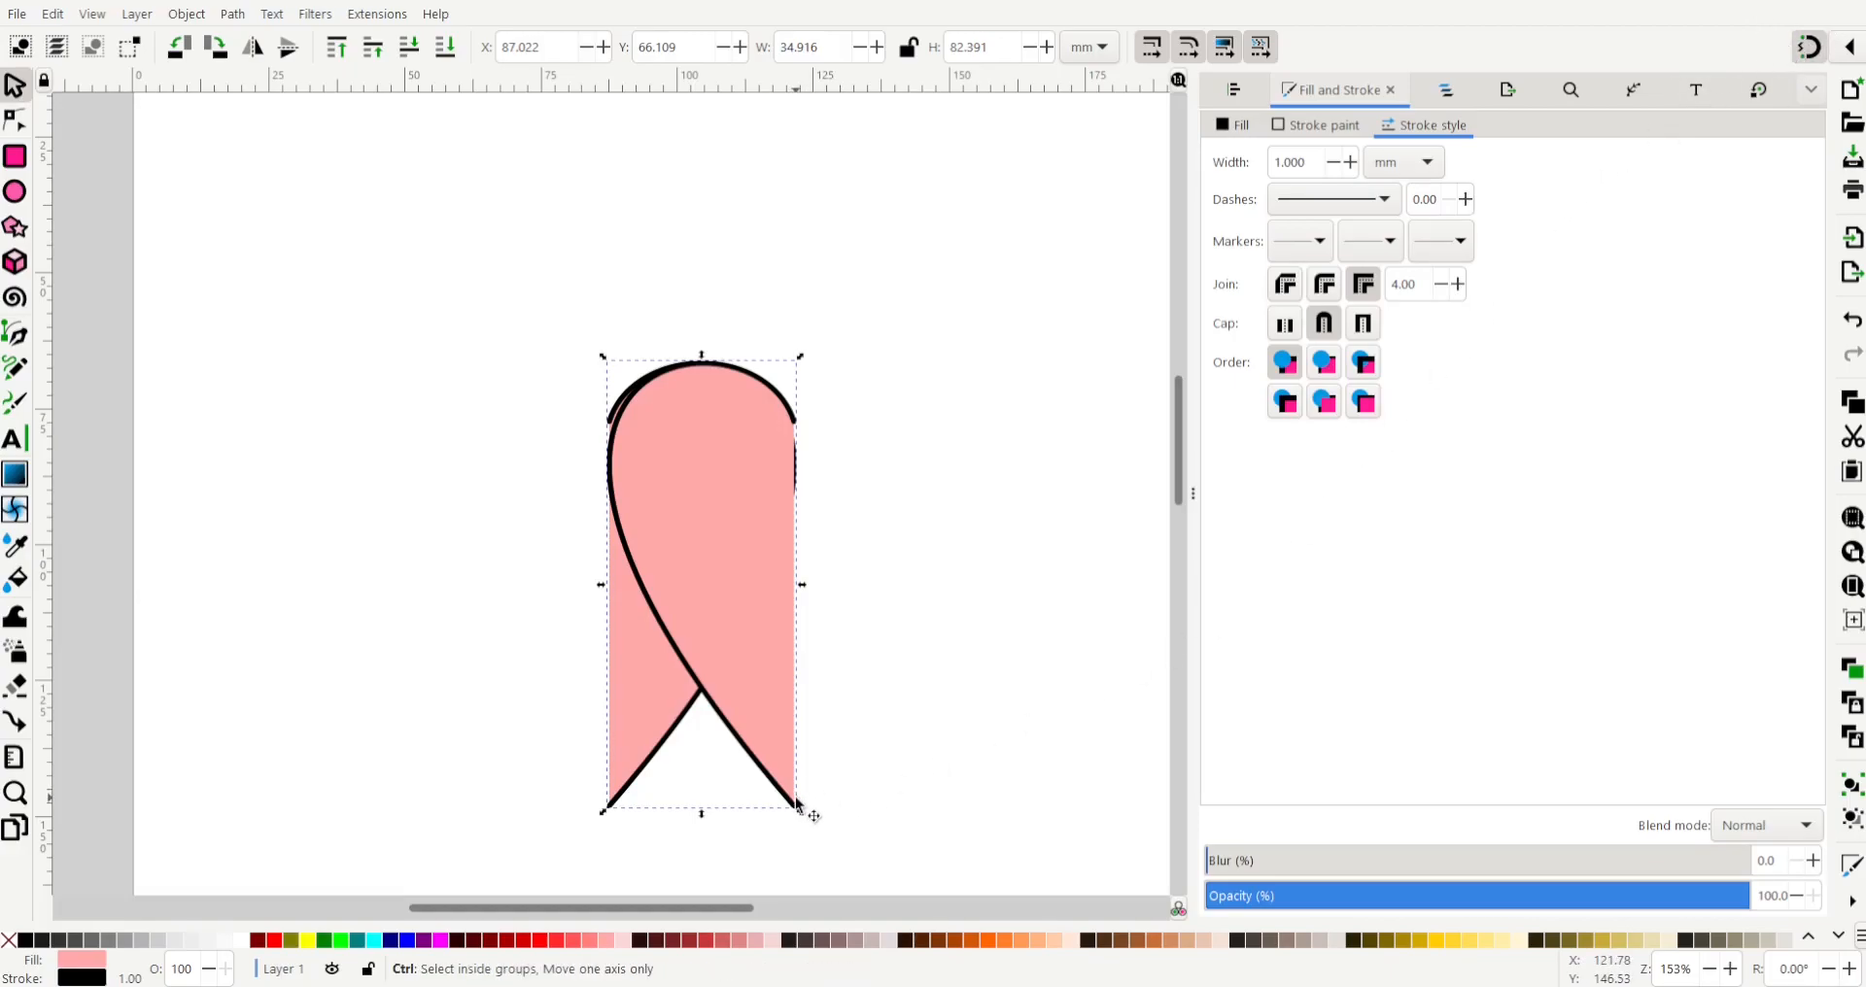
mouse_move(791, 805)
mouse_down()
mouse_move(589, 801)
mouse_move(616, 797)
mouse_up()
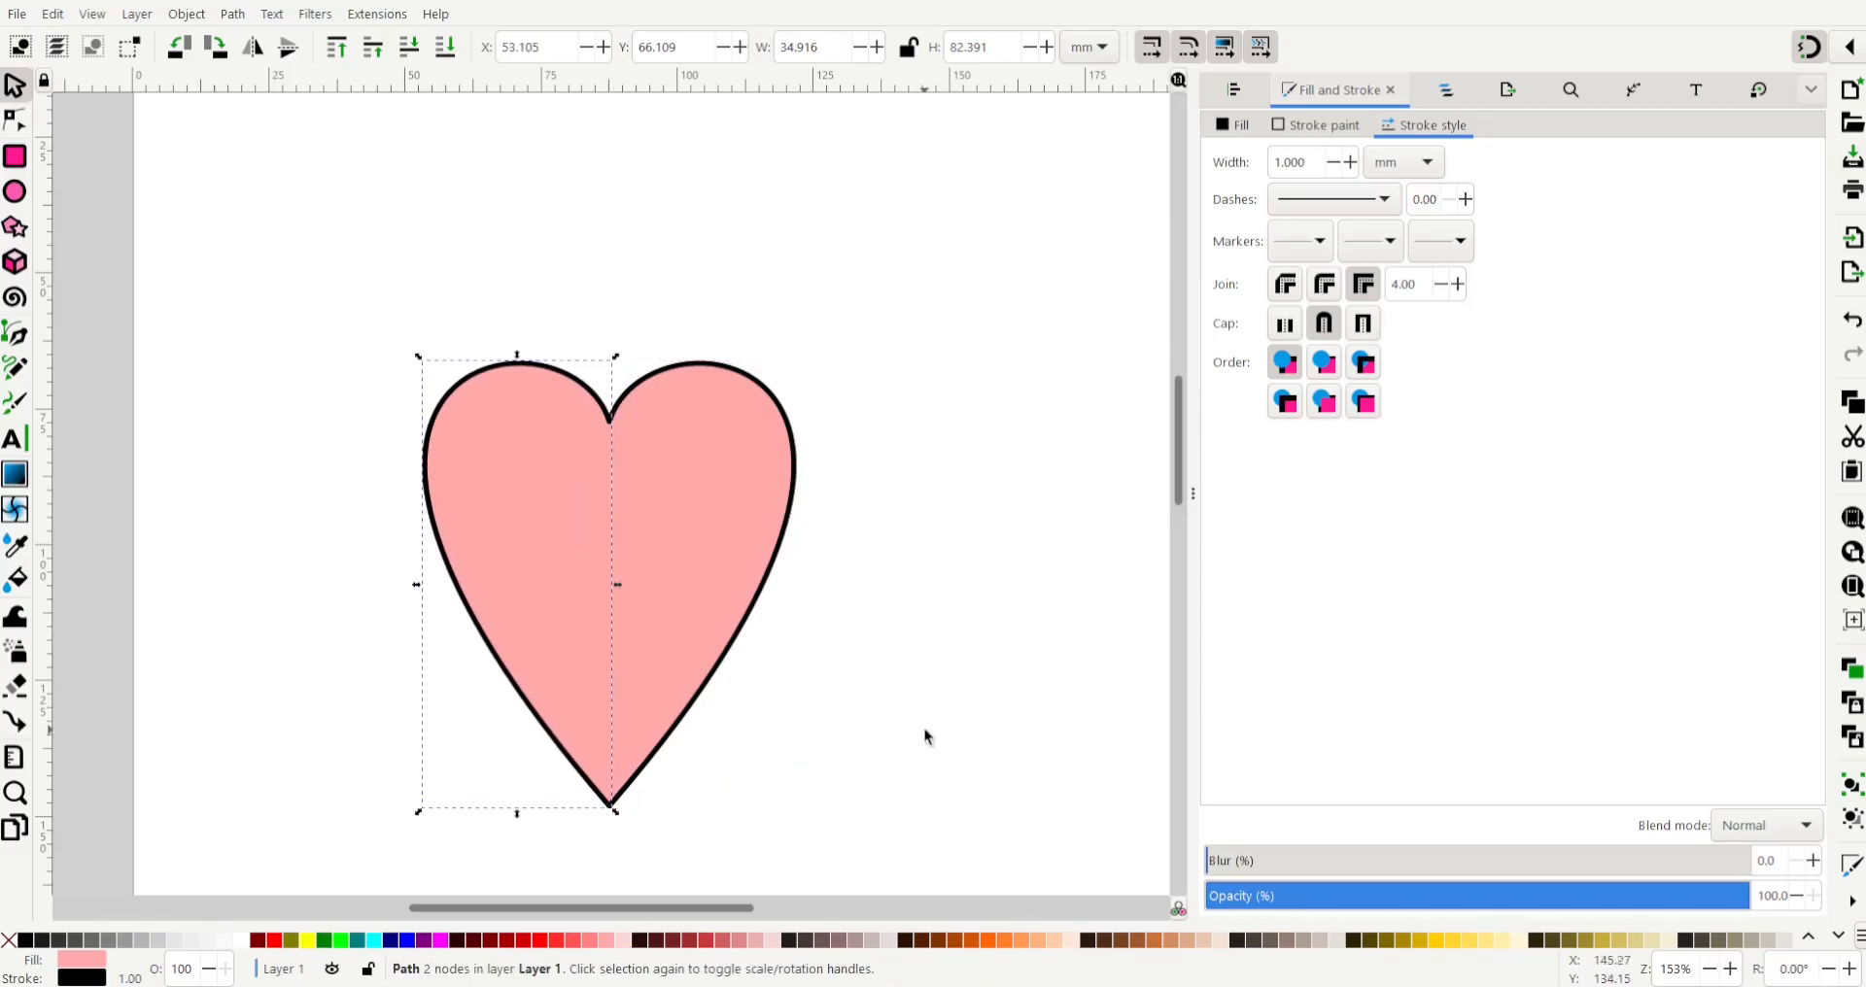
- Give both heart halves a stroke sampled from their pink fill (ffaaaaff) and union them into one path
click(854, 853)
drag(350, 296, 895, 854)
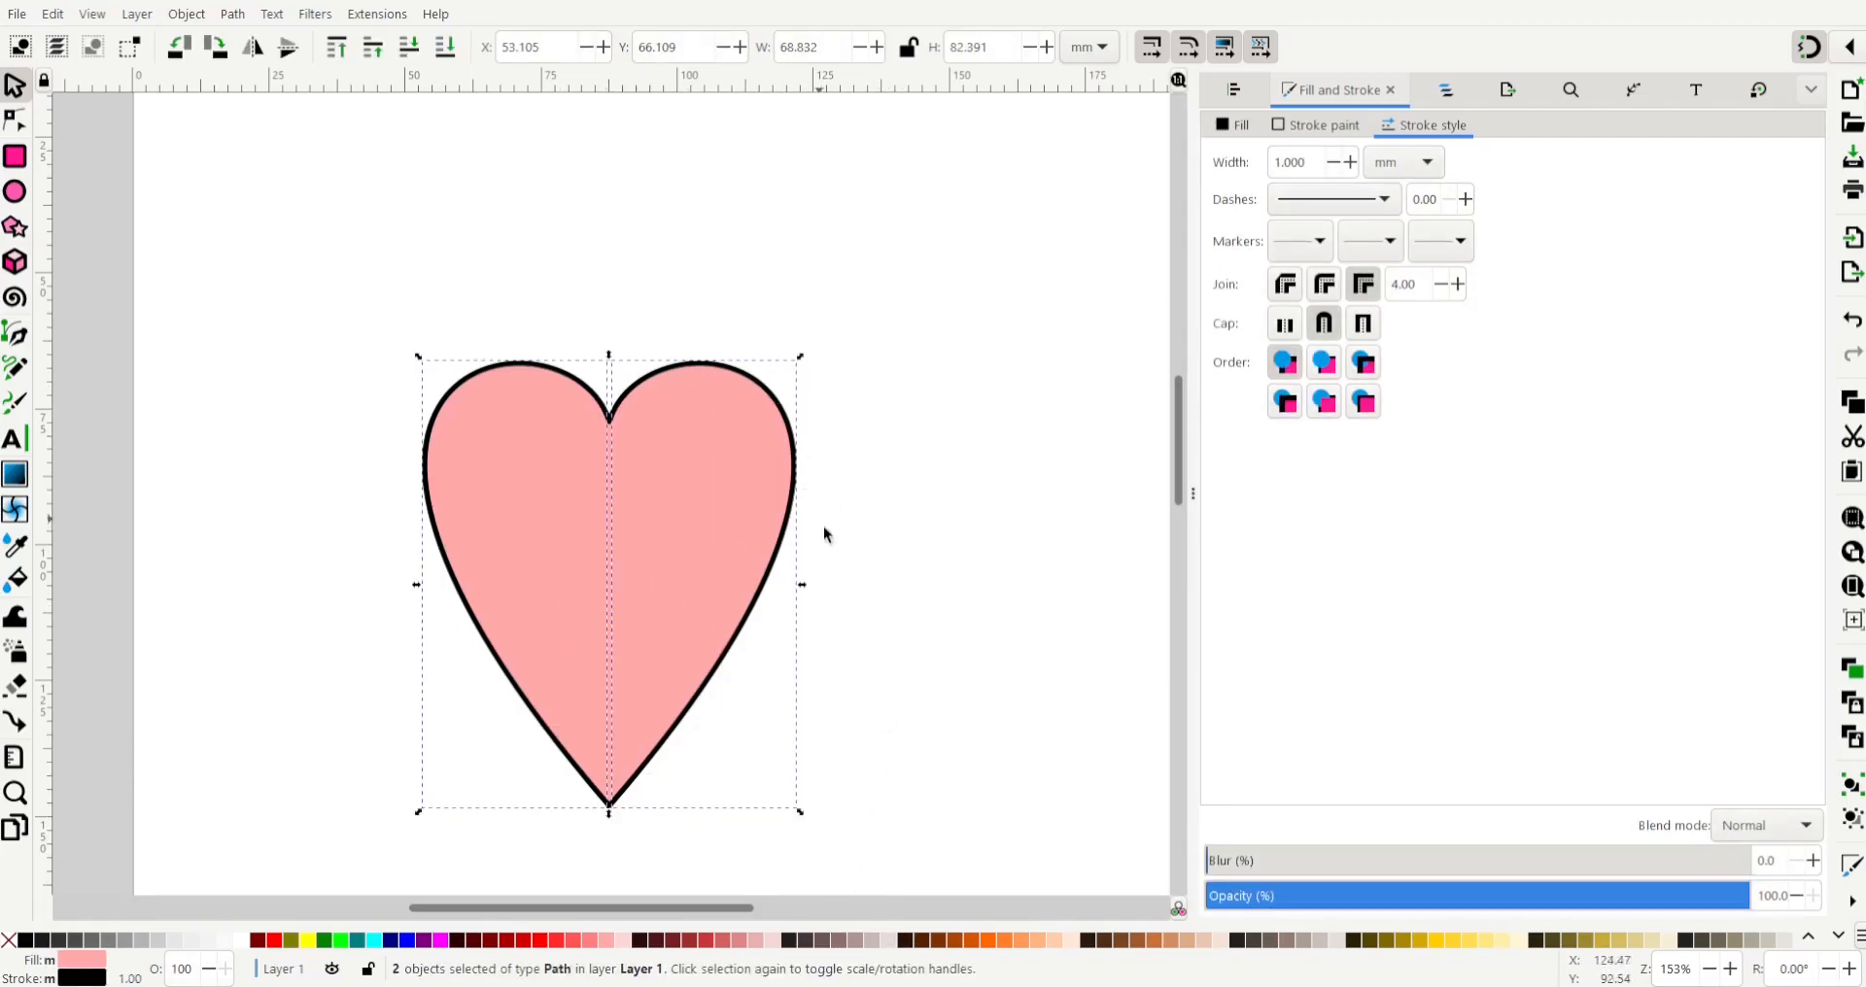
click(1318, 133)
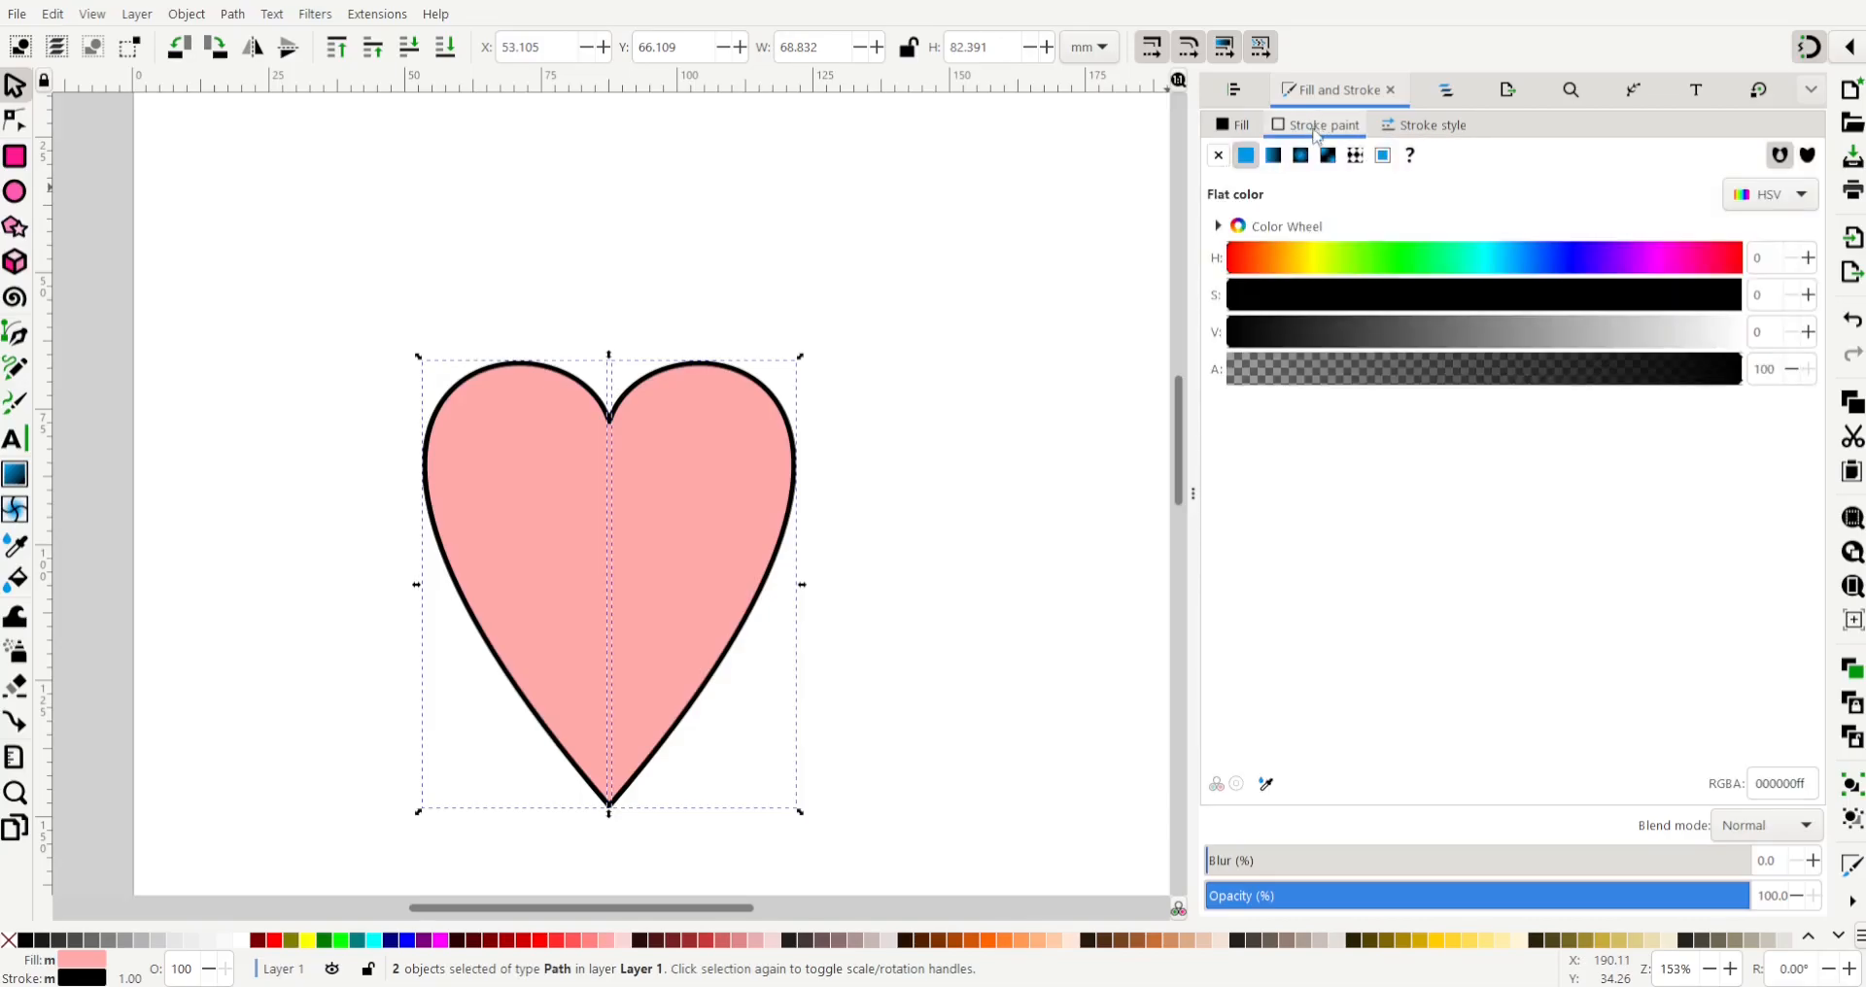
click(1266, 785)
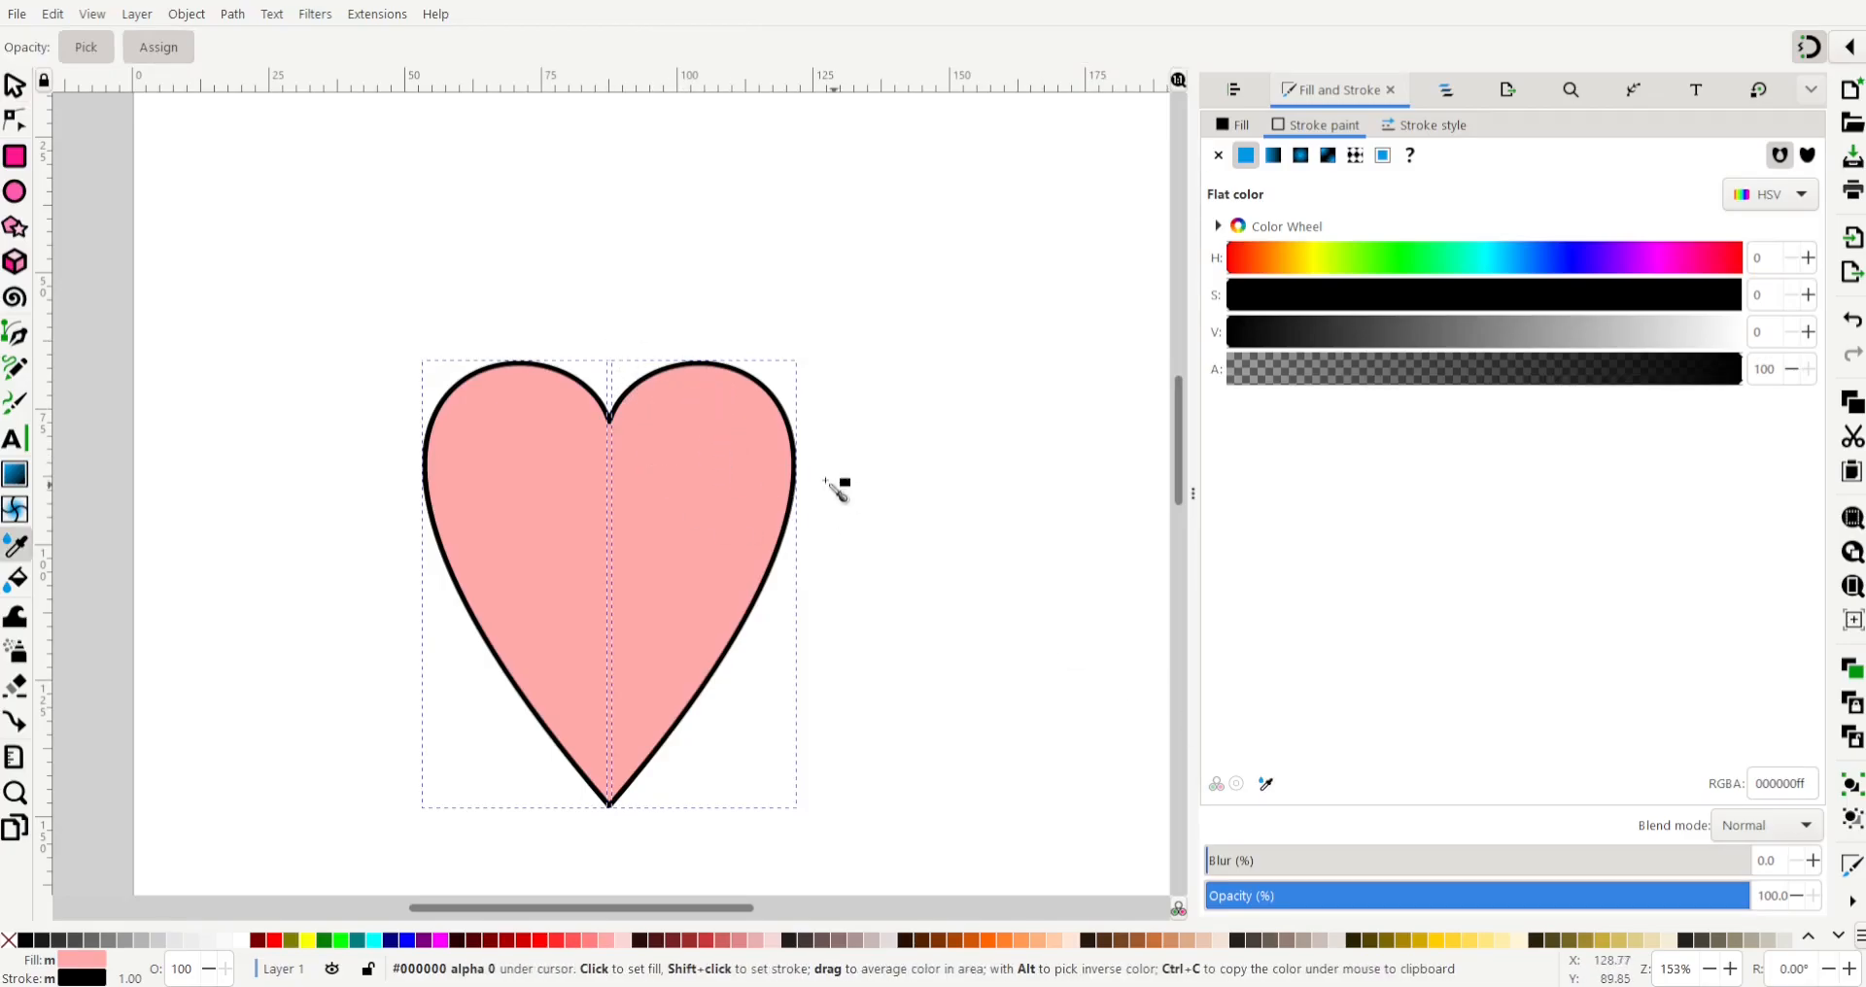
click(735, 518)
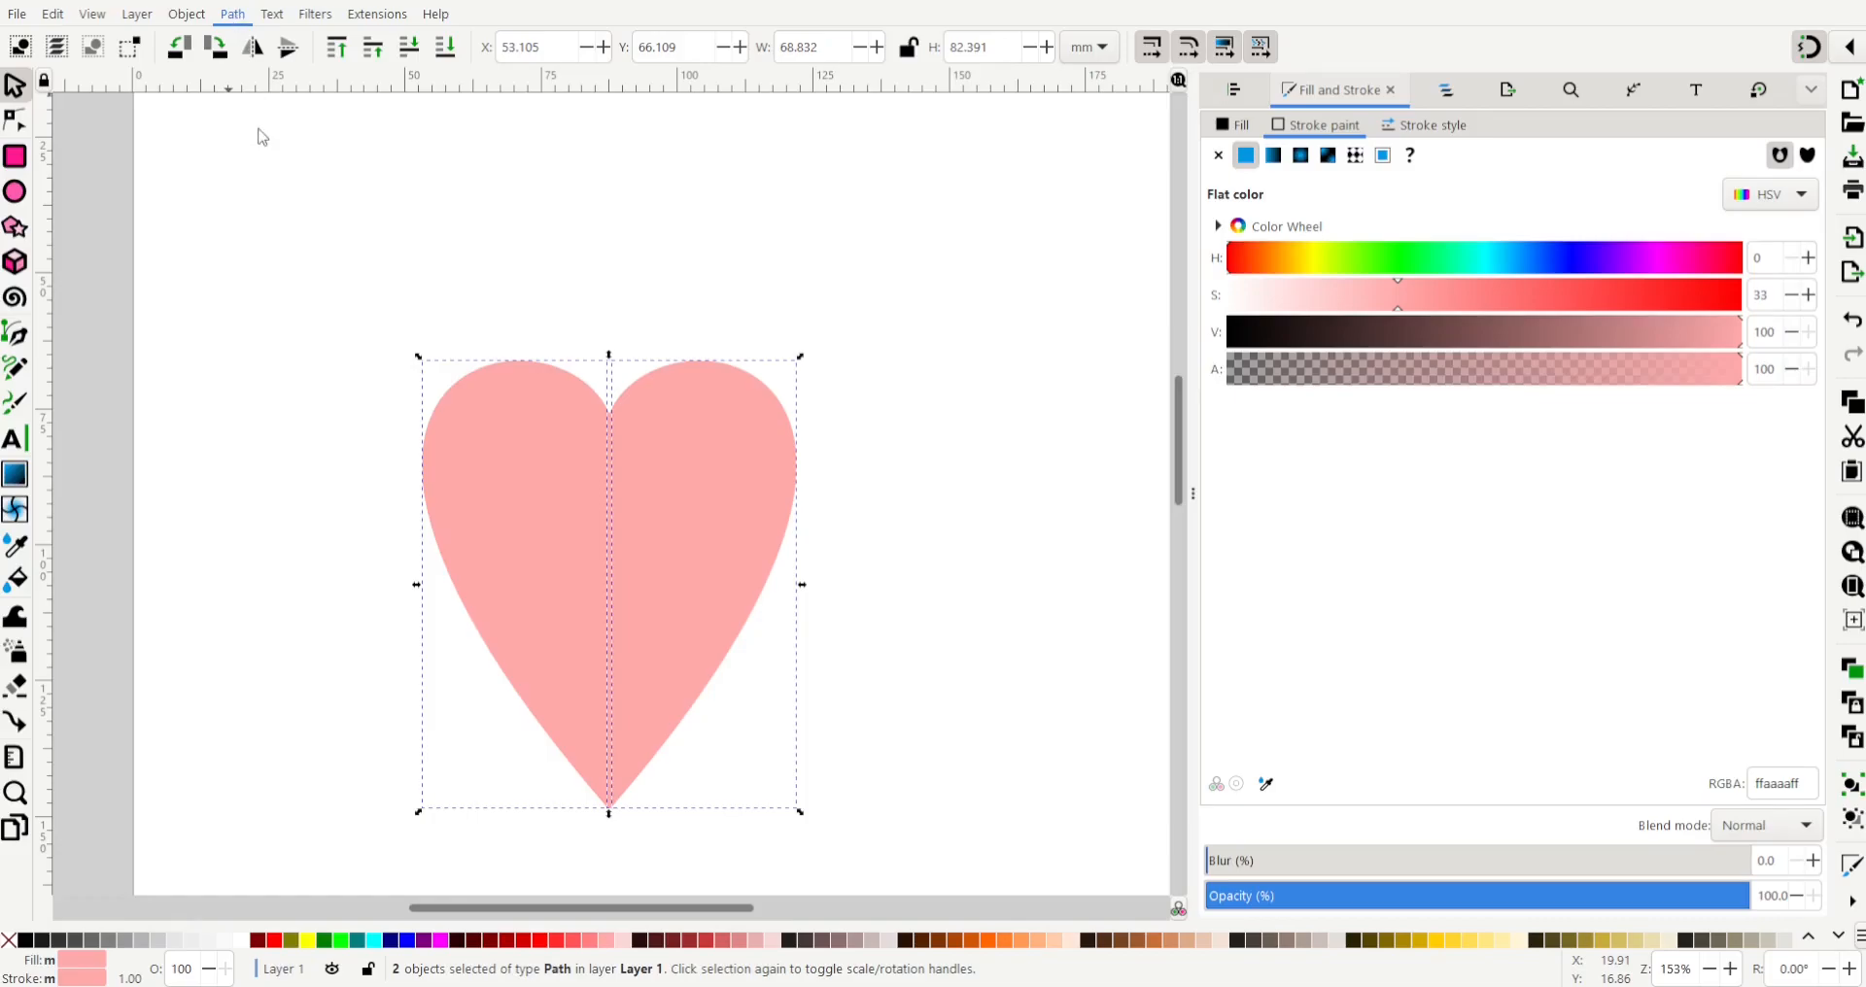
key(ctrl+plus)
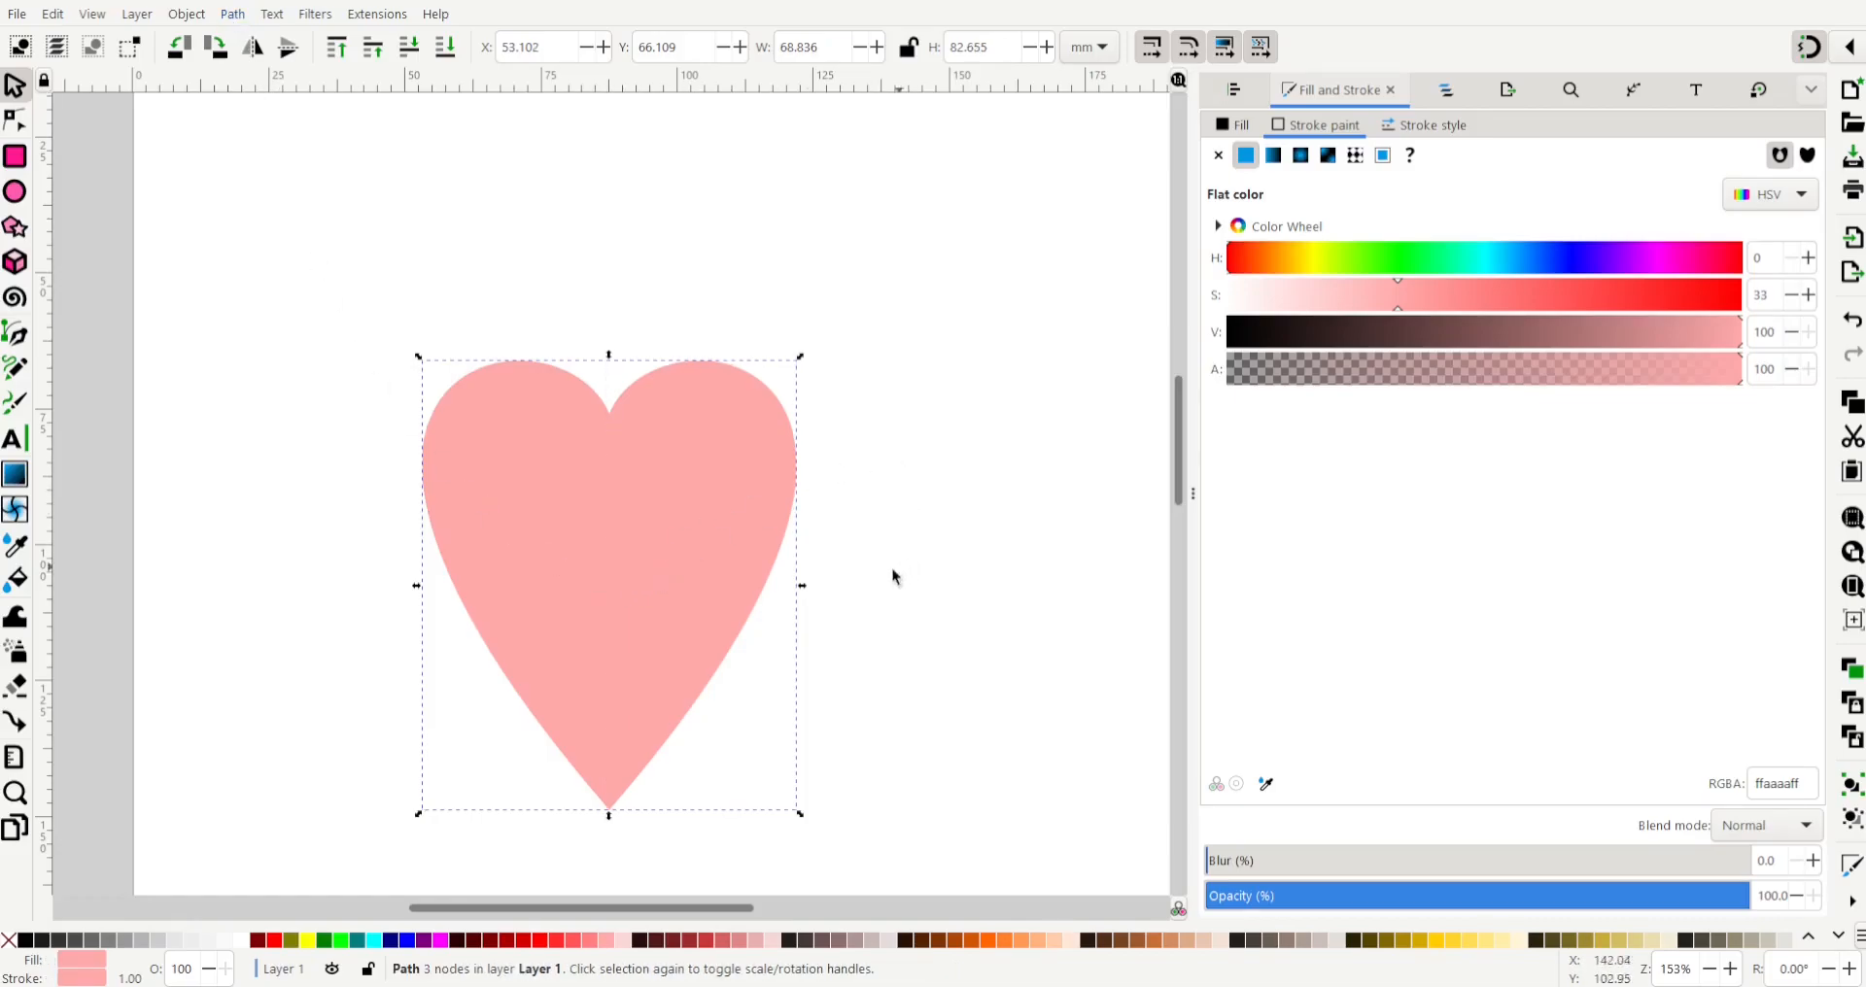
- Move the finished heart off the page to the right and bring the vertical line back onto the page
drag(622, 646, 635, 566)
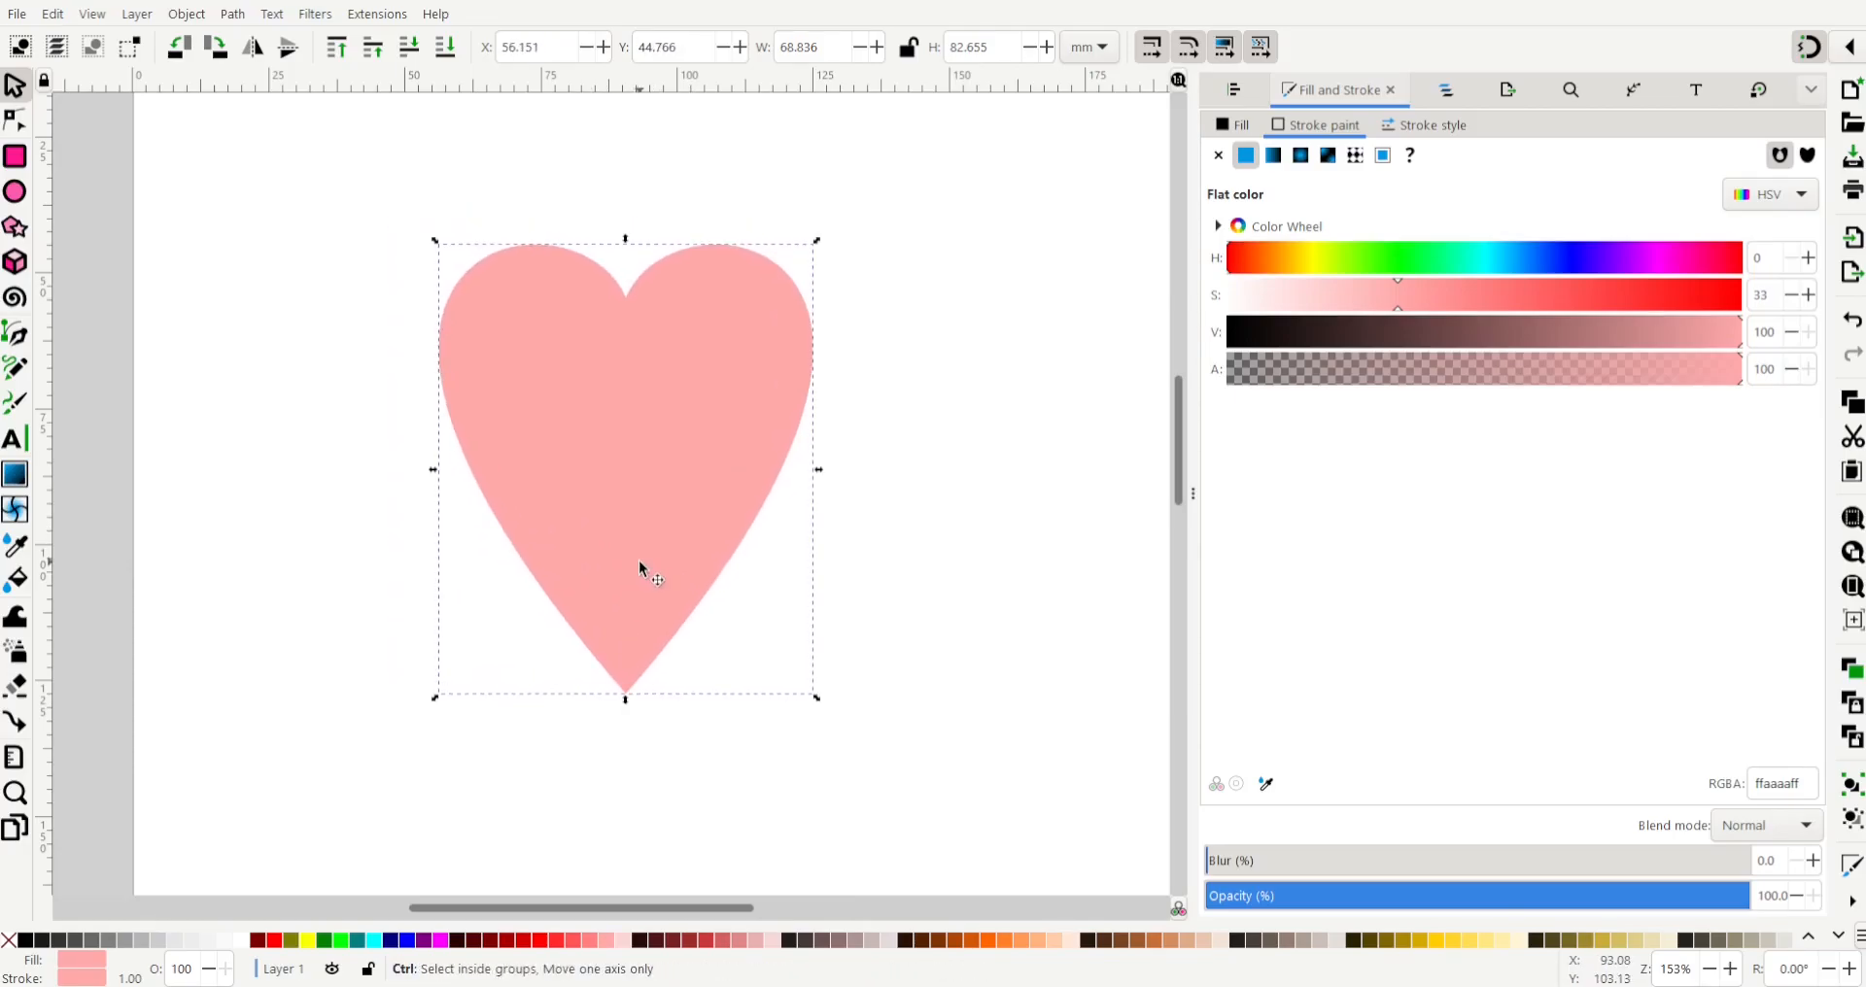
scroll(638, 562, down, 3)
drag(611, 522, 995, 435)
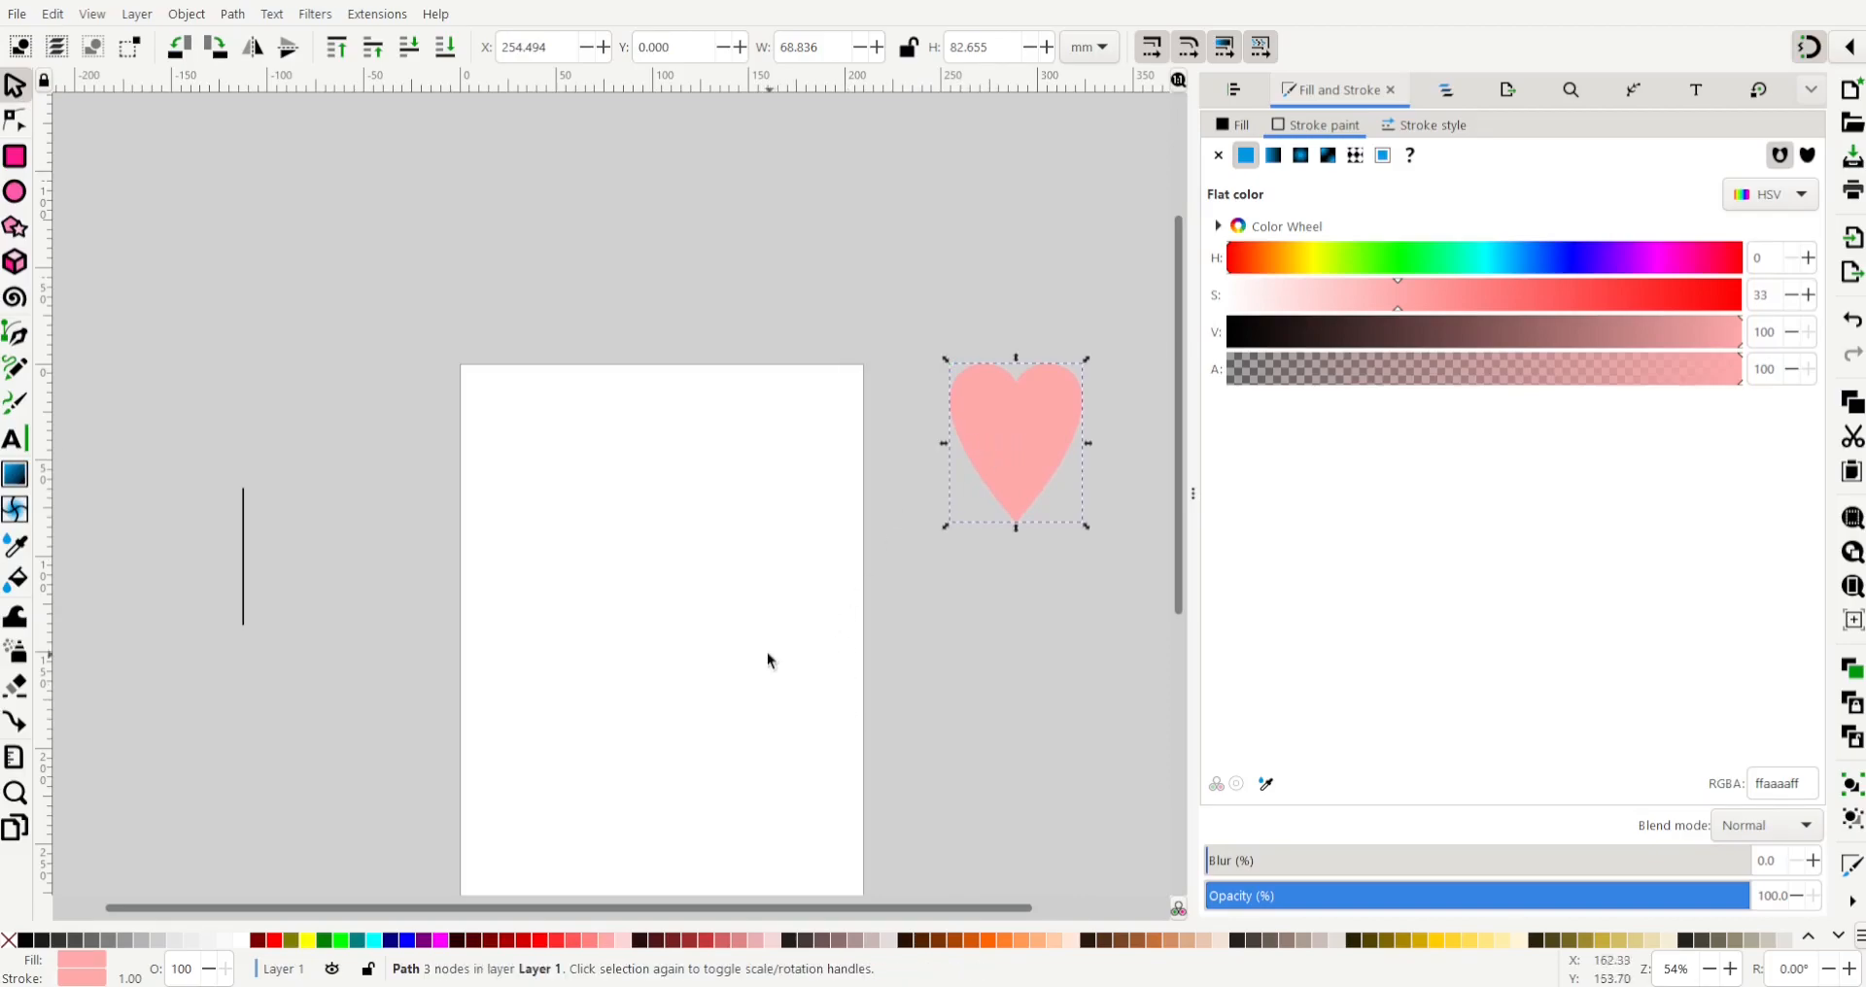
scroll(721, 621, down, 4)
scroll(778, 445, up, 1)
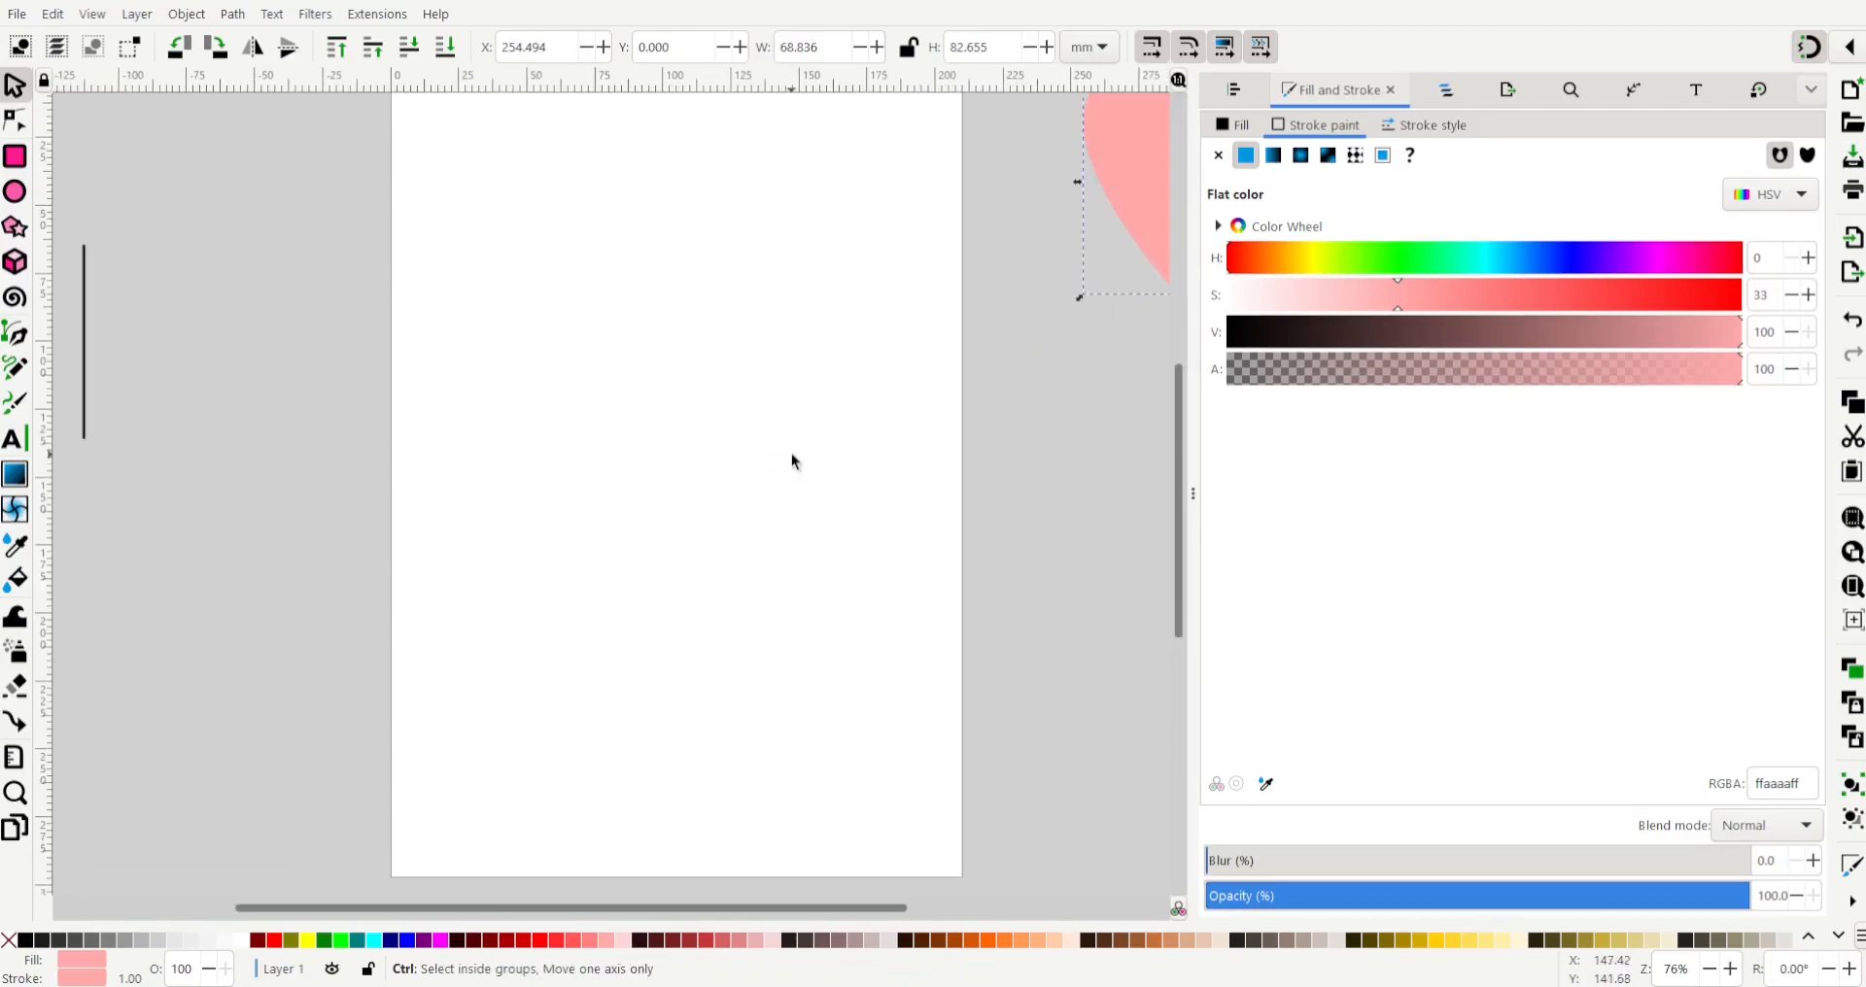
mouse_move(85, 340)
mouse_down()
mouse_move(325, 327)
mouse_move(617, 365)
mouse_move(495, 385)
mouse_move(129, 381)
mouse_move(801, 385)
mouse_up()
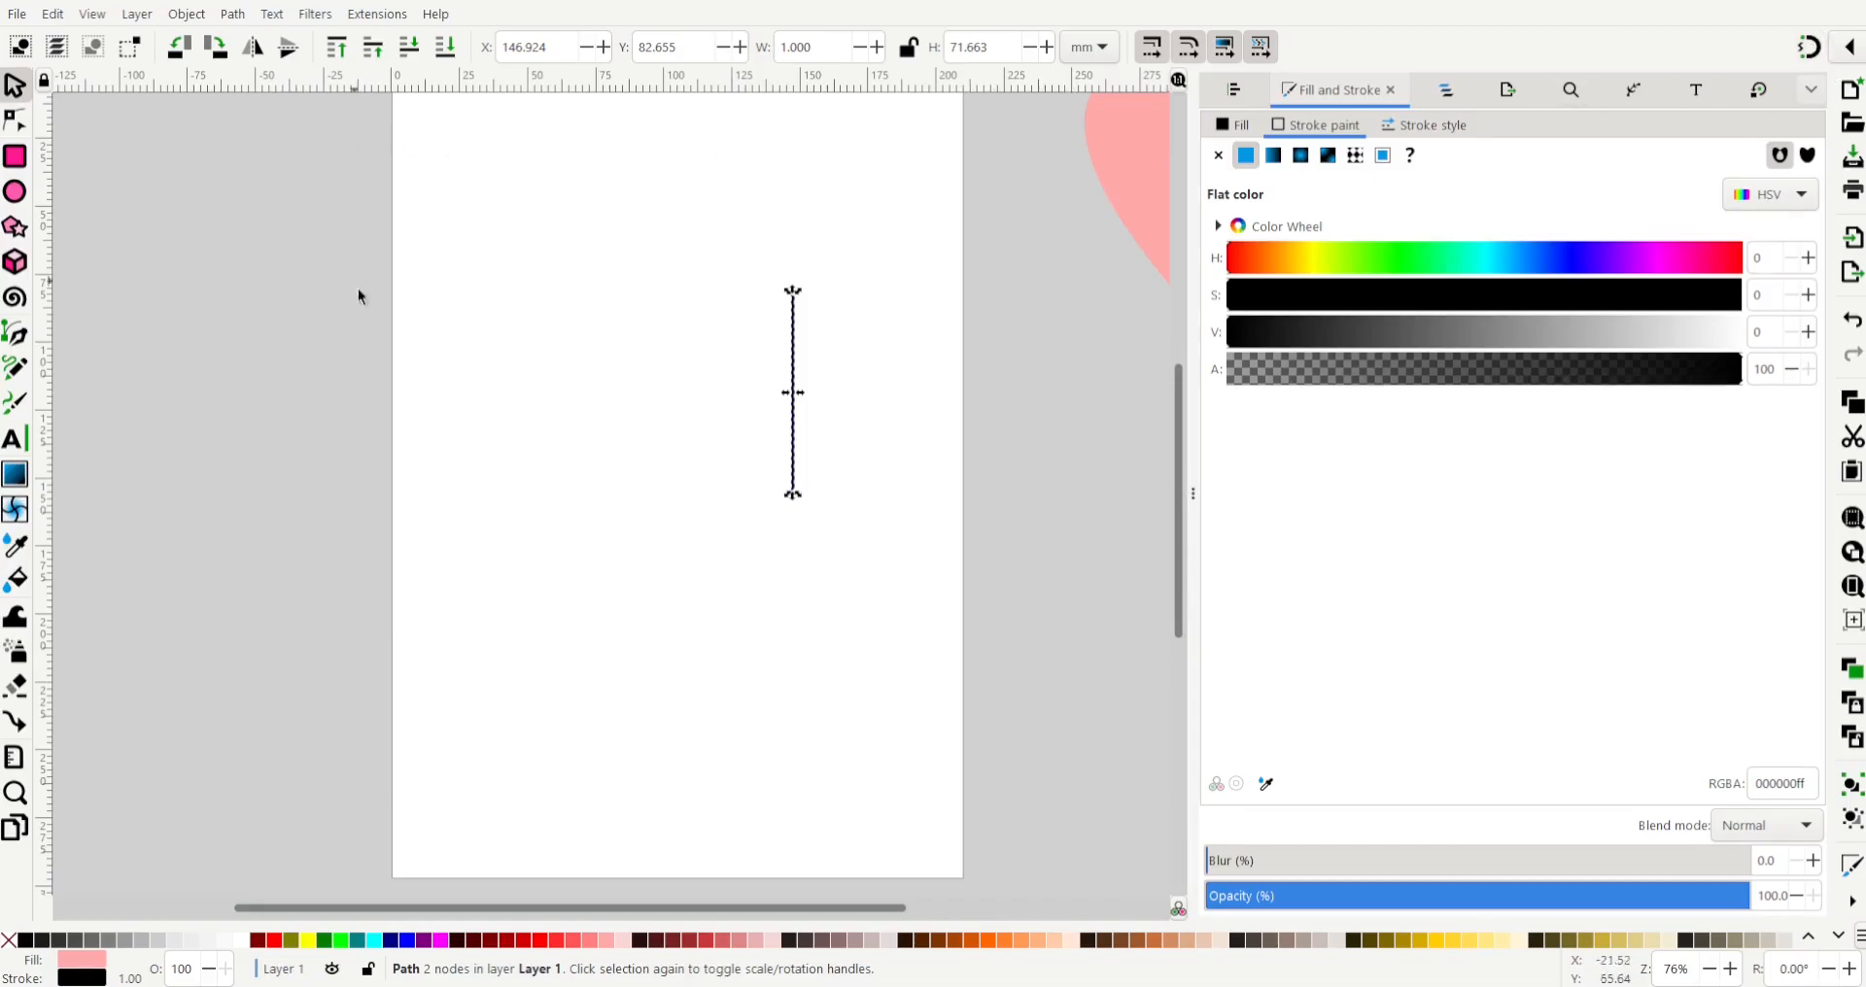
click(541, 450)
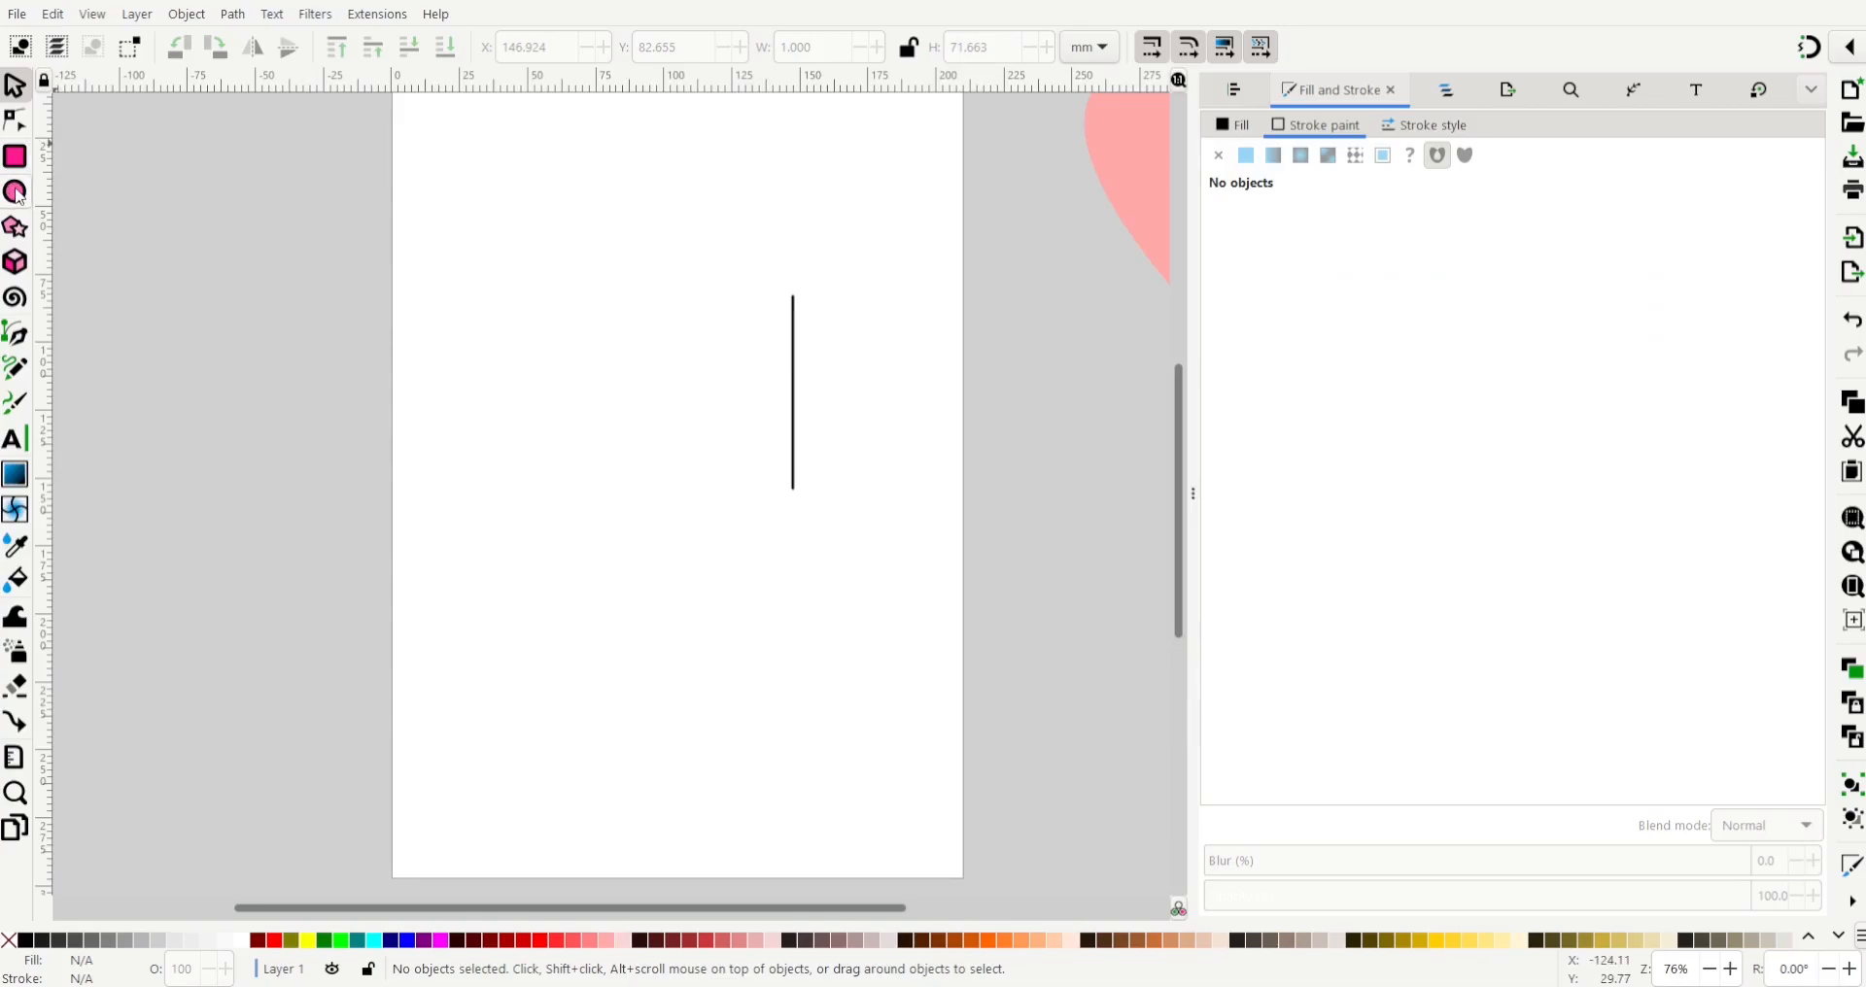
- Draw a circle with a radius of about 27 mm on the page beside the vertical line
click(18, 194)
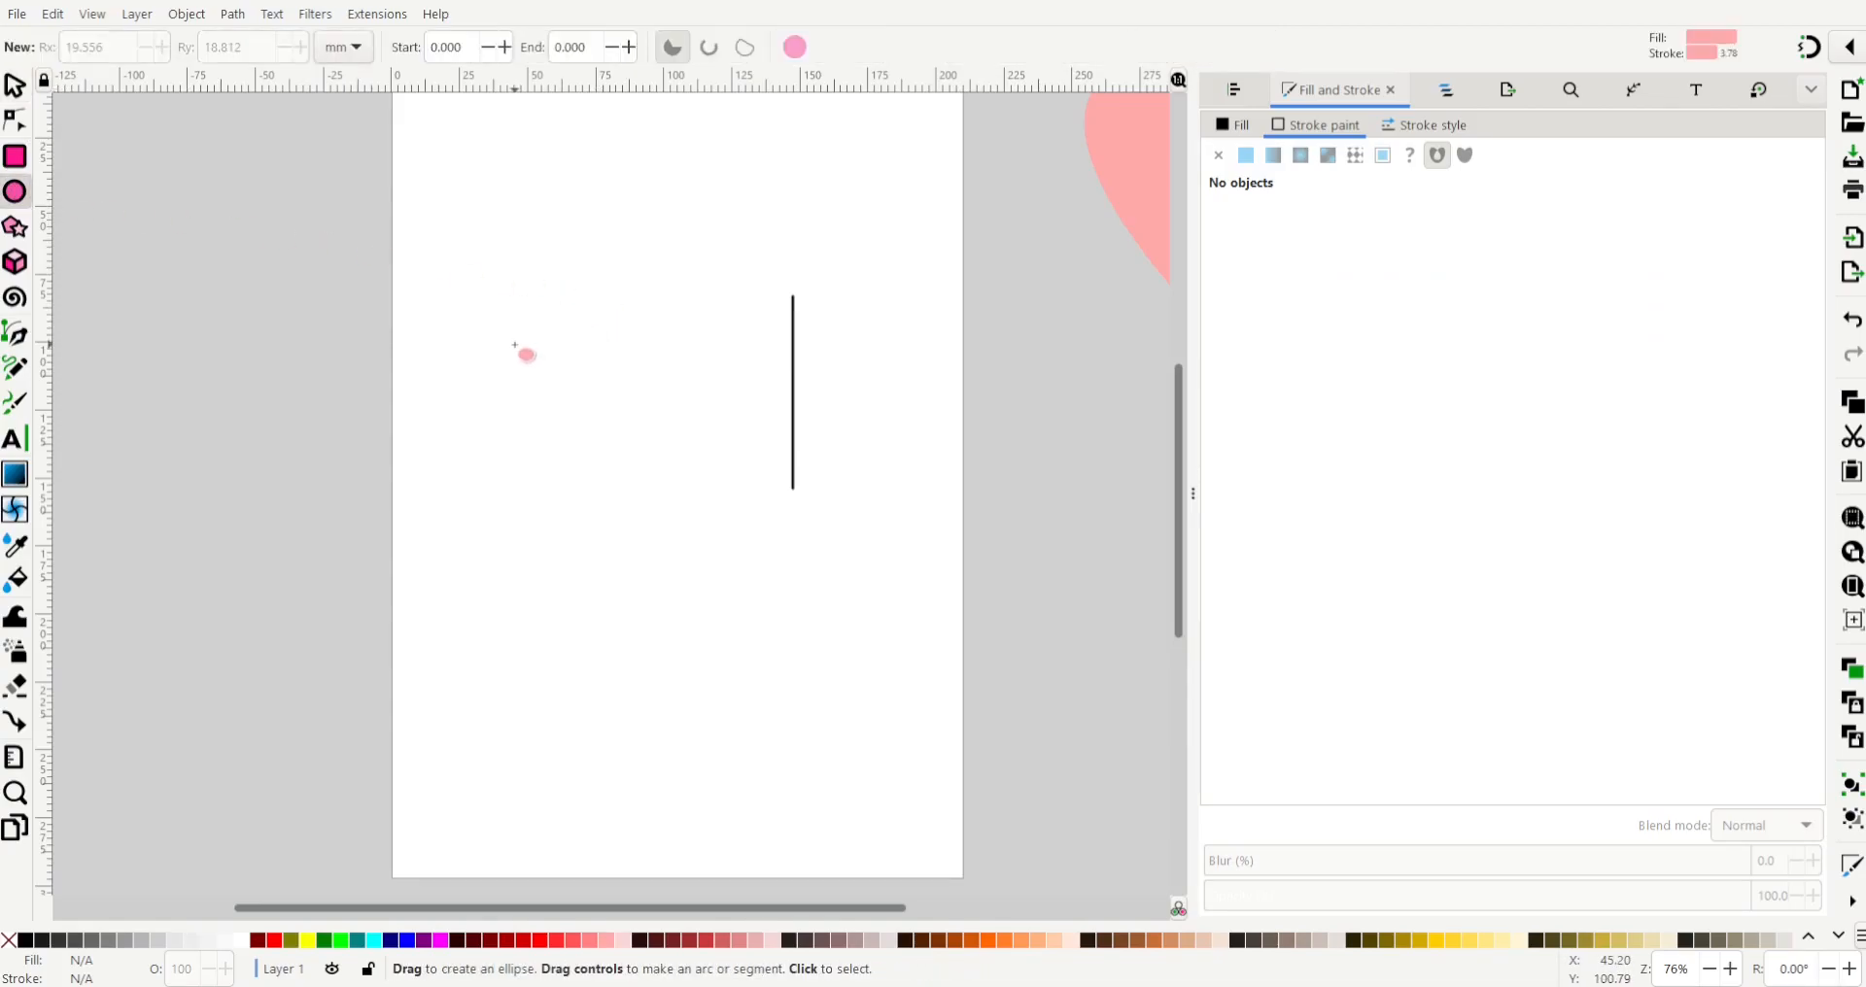
key(ctrl)
drag(477, 329, 640, 478)
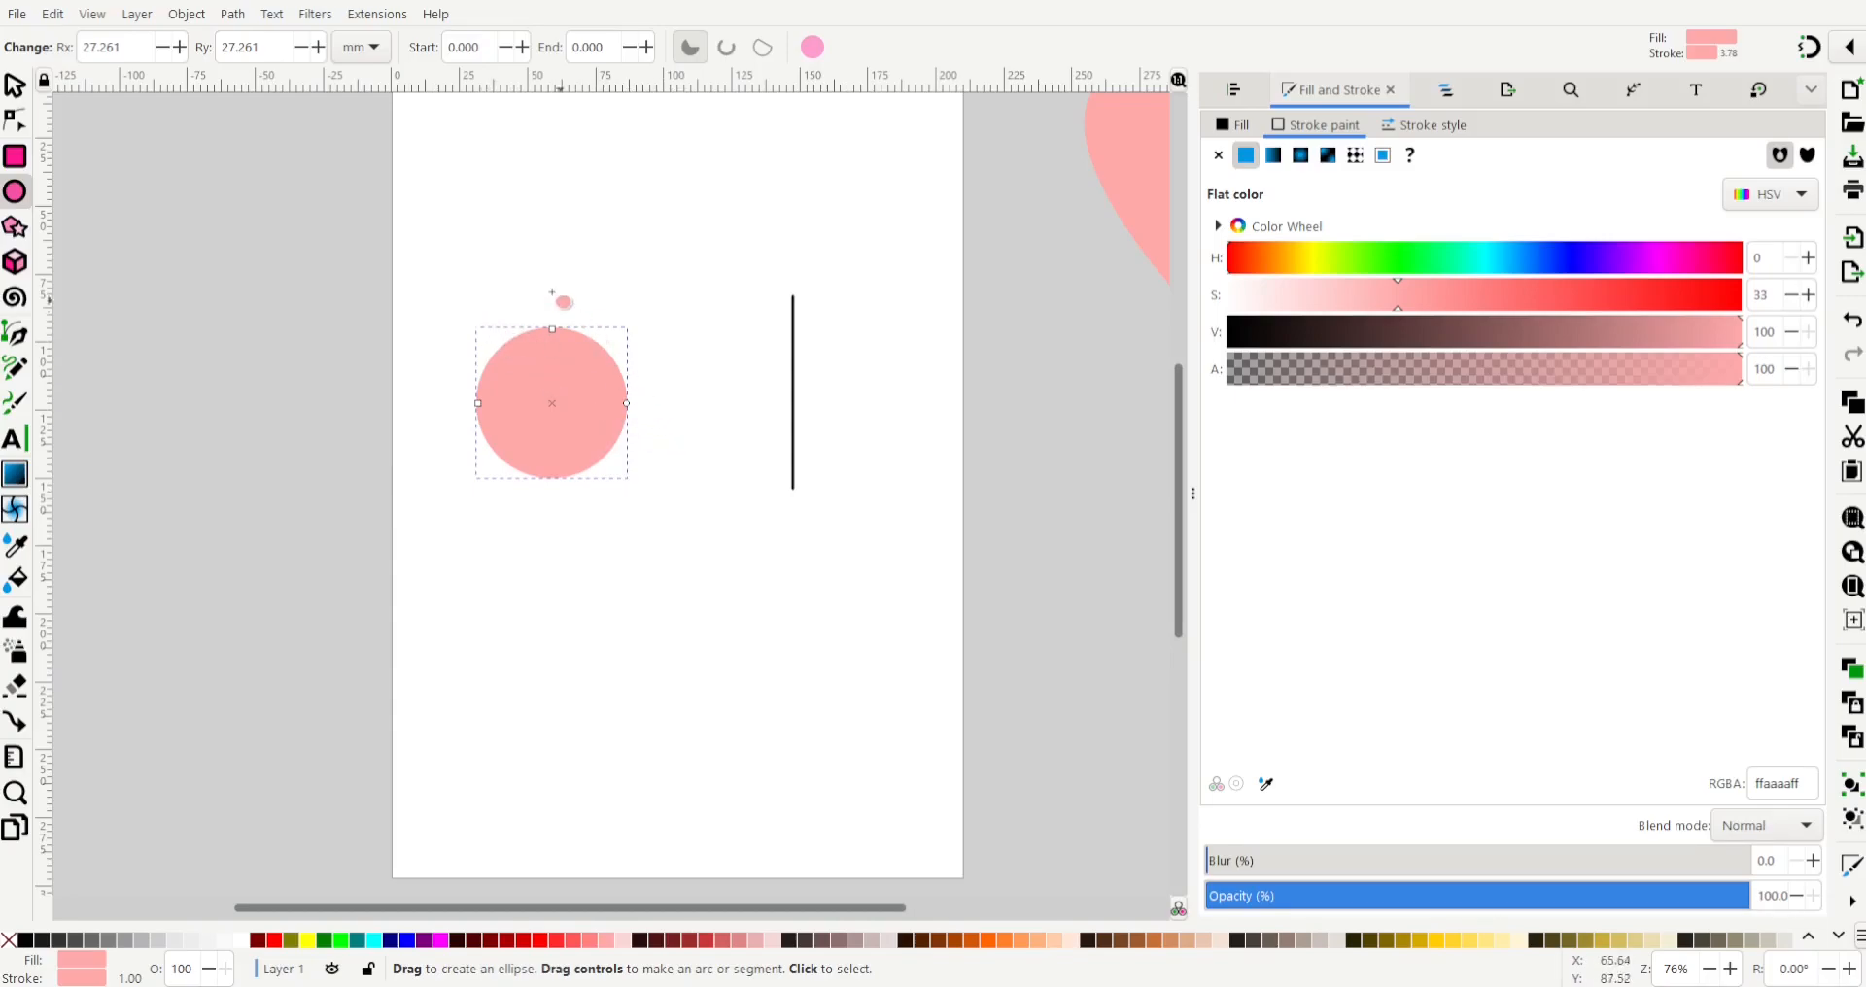
drag(480, 143, 699, 266)
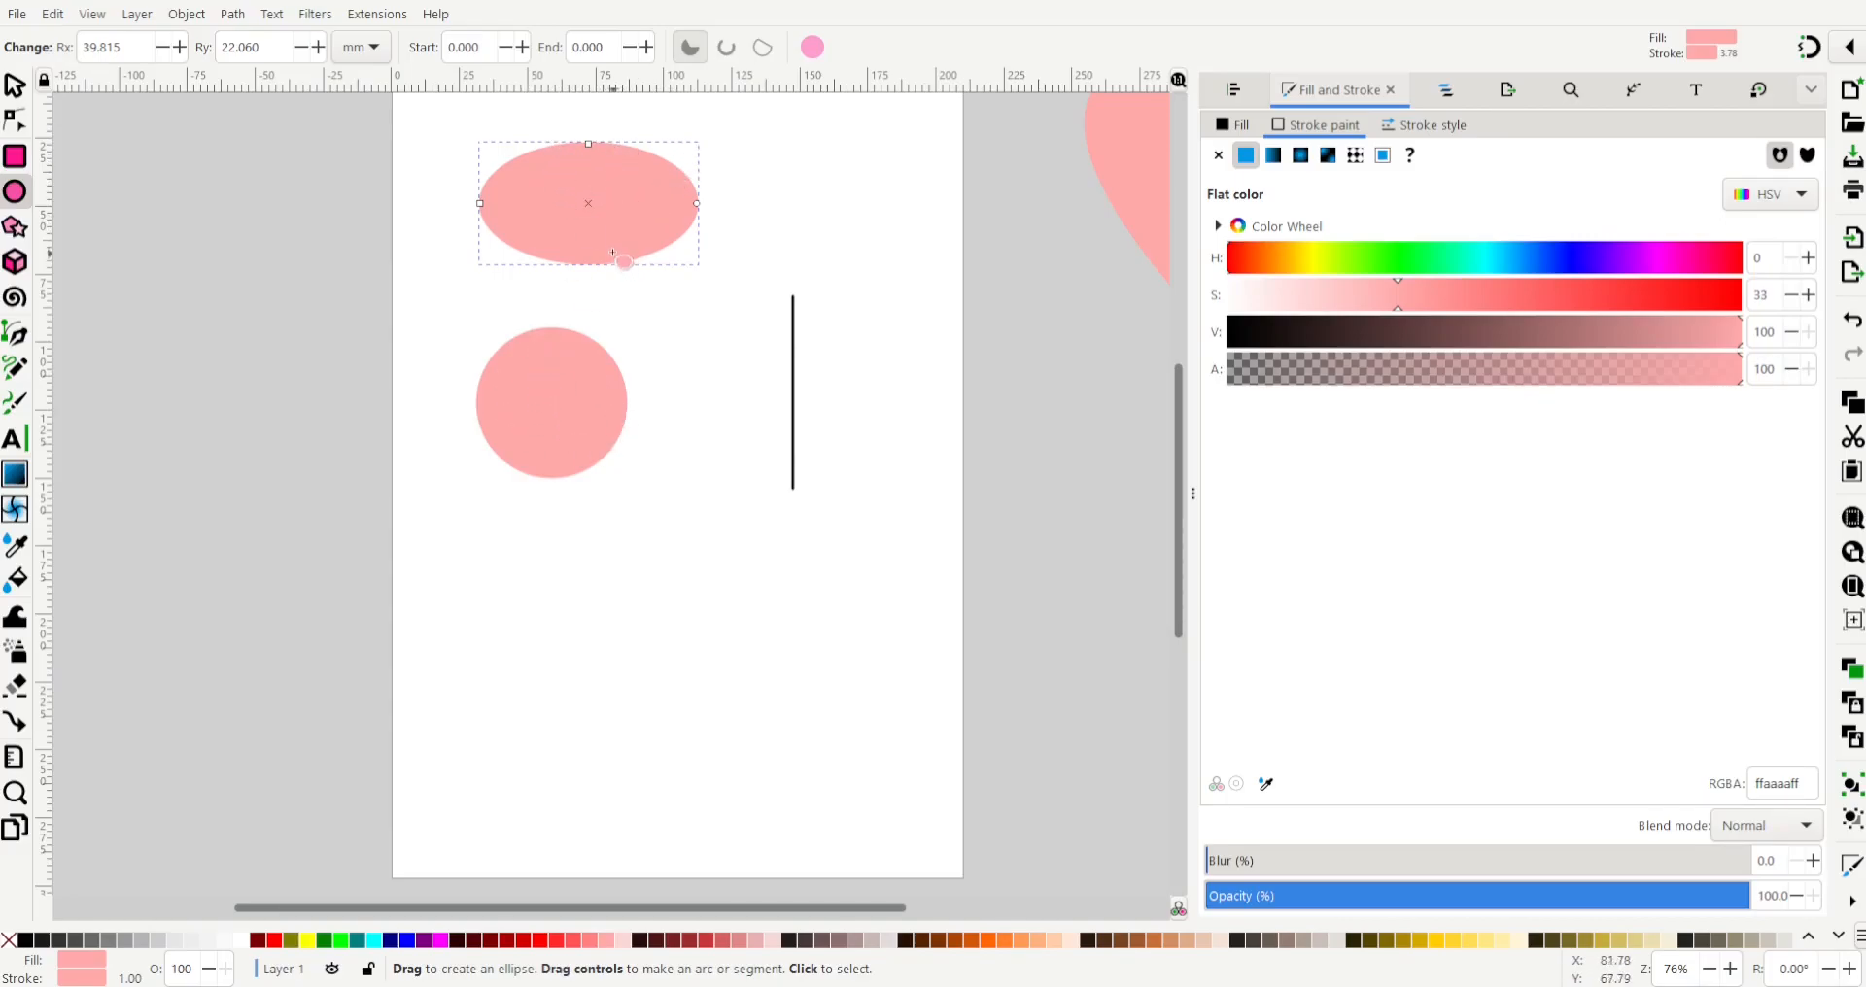
key(Delete)
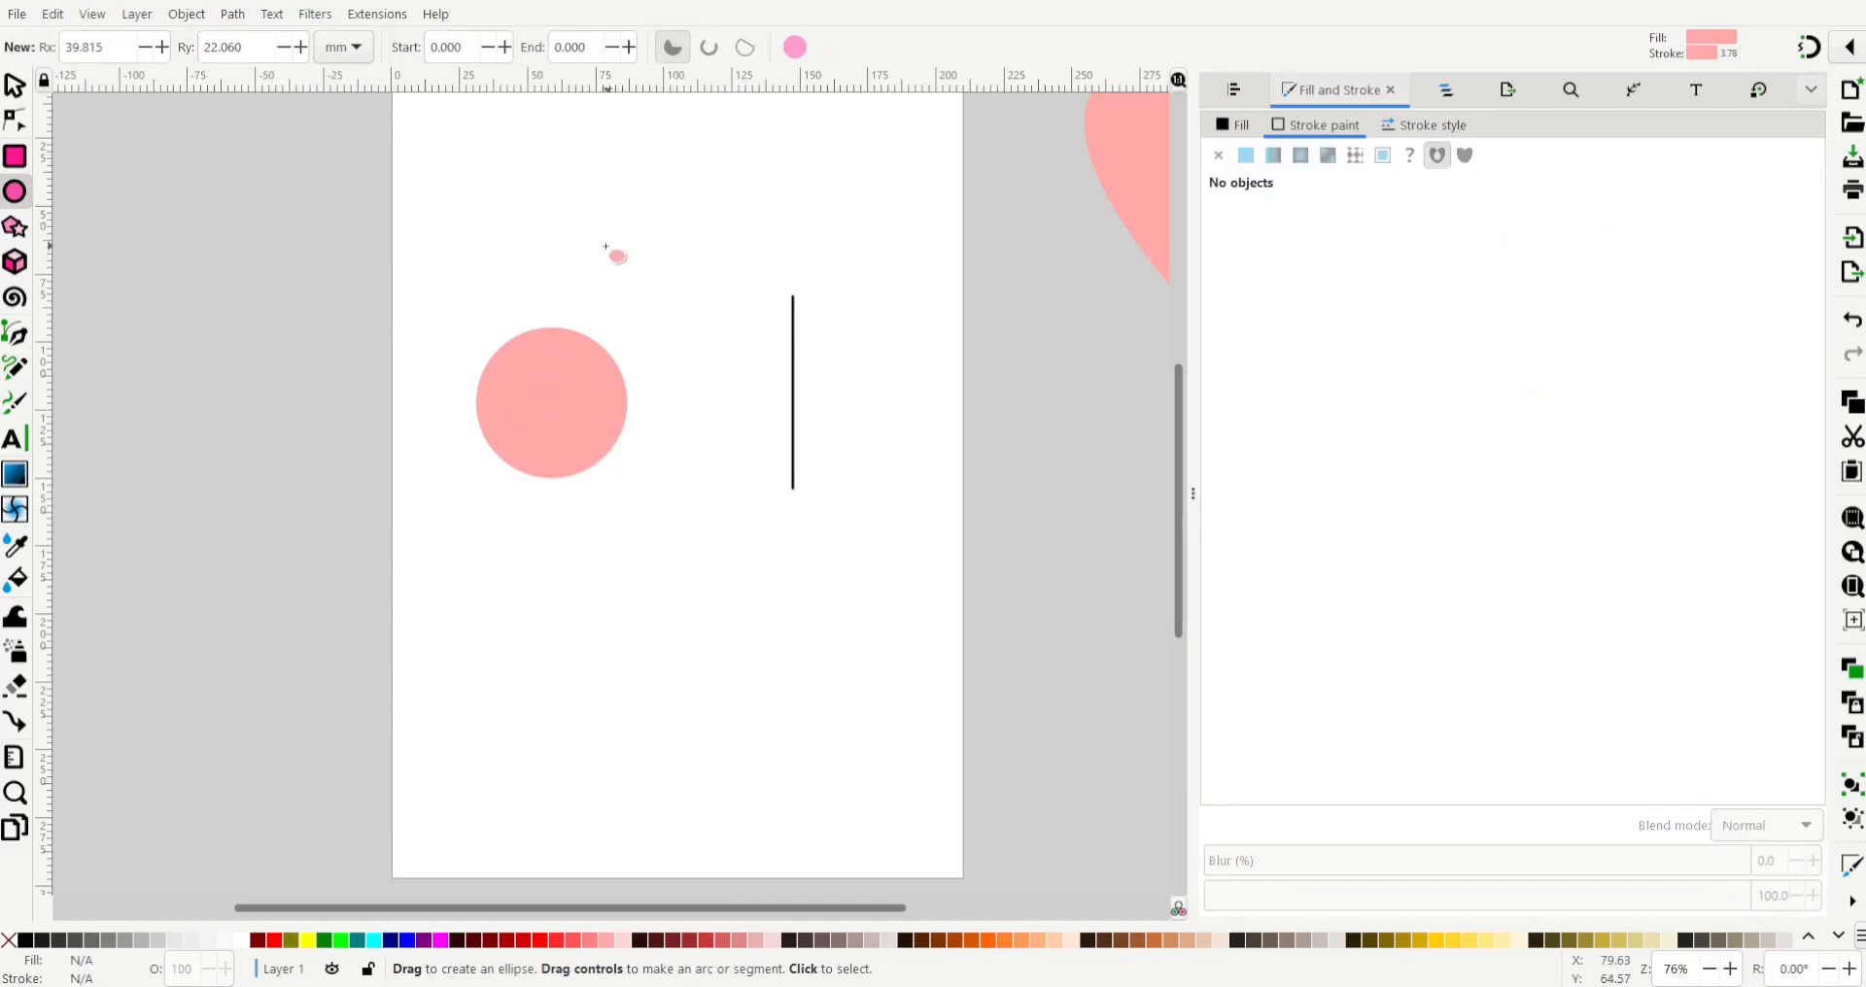
- Place the vertical line across the circle's centre and raise it to the top of the stacking order
click(14, 87)
drag(775, 363, 551, 360)
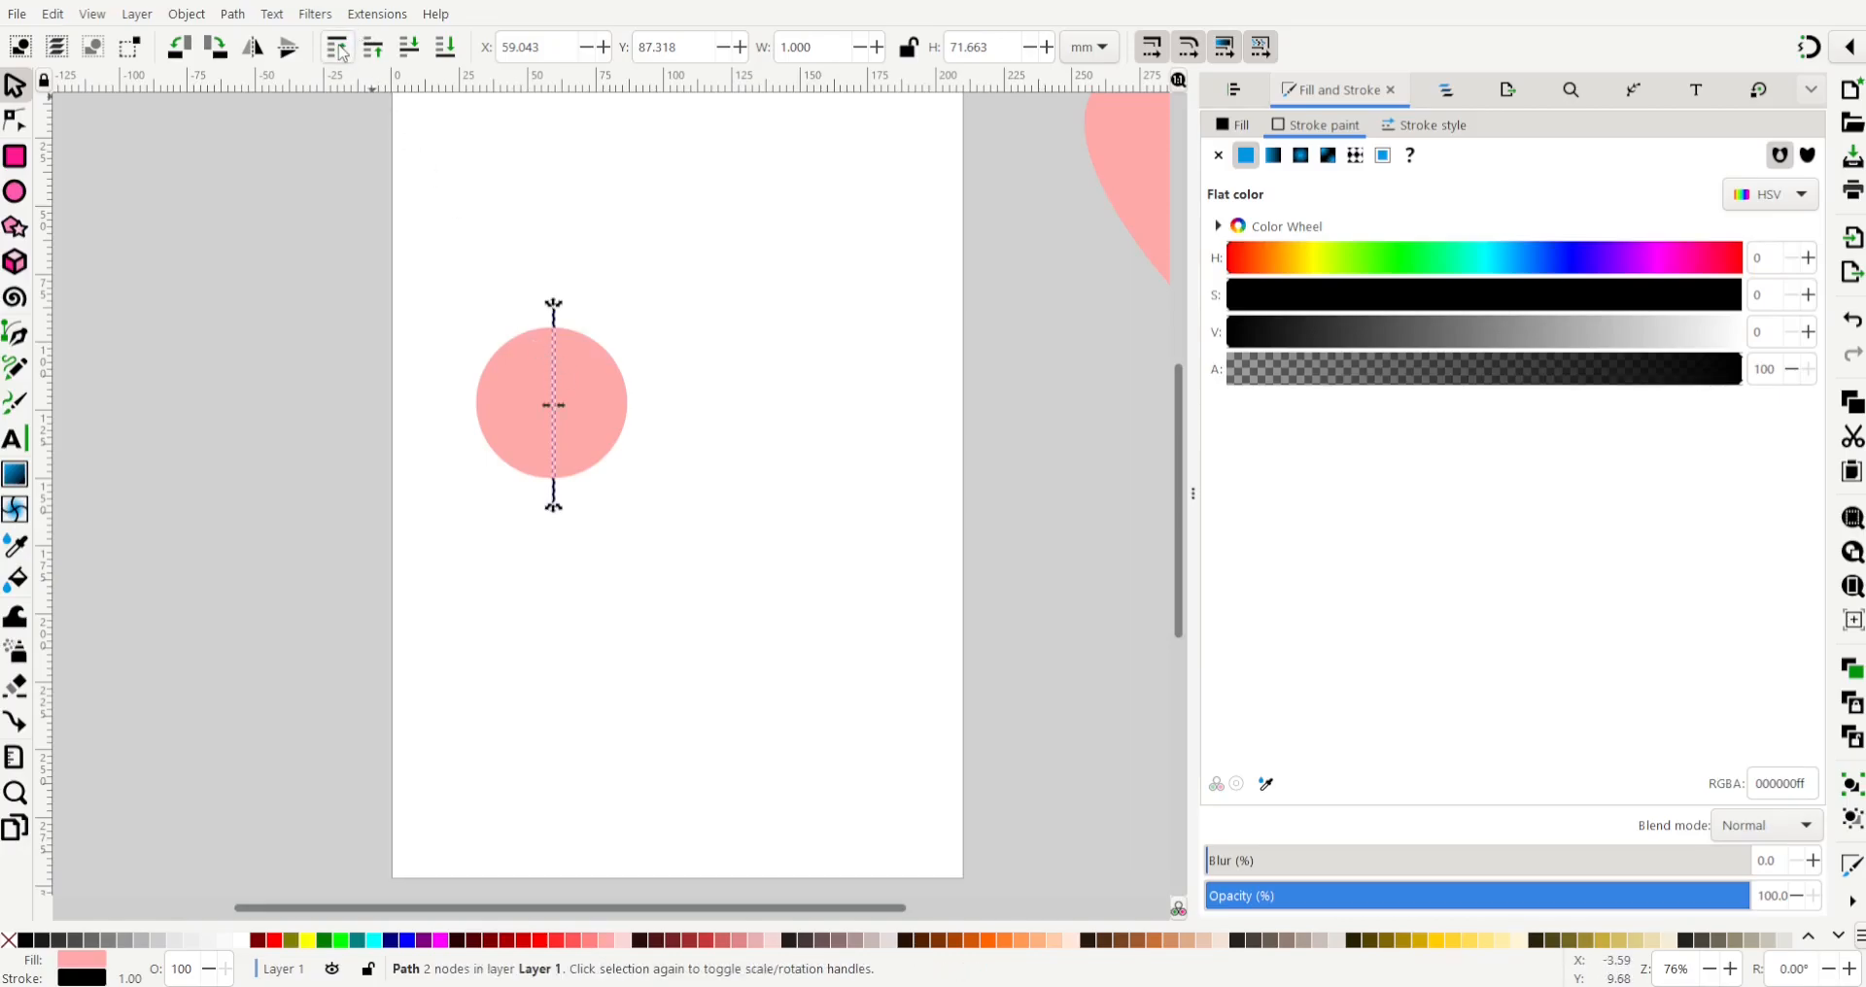
click(340, 52)
- Skew the circle vertically into a slanted ellipse about 55 mm wide and 60 mm tall
click(599, 392)
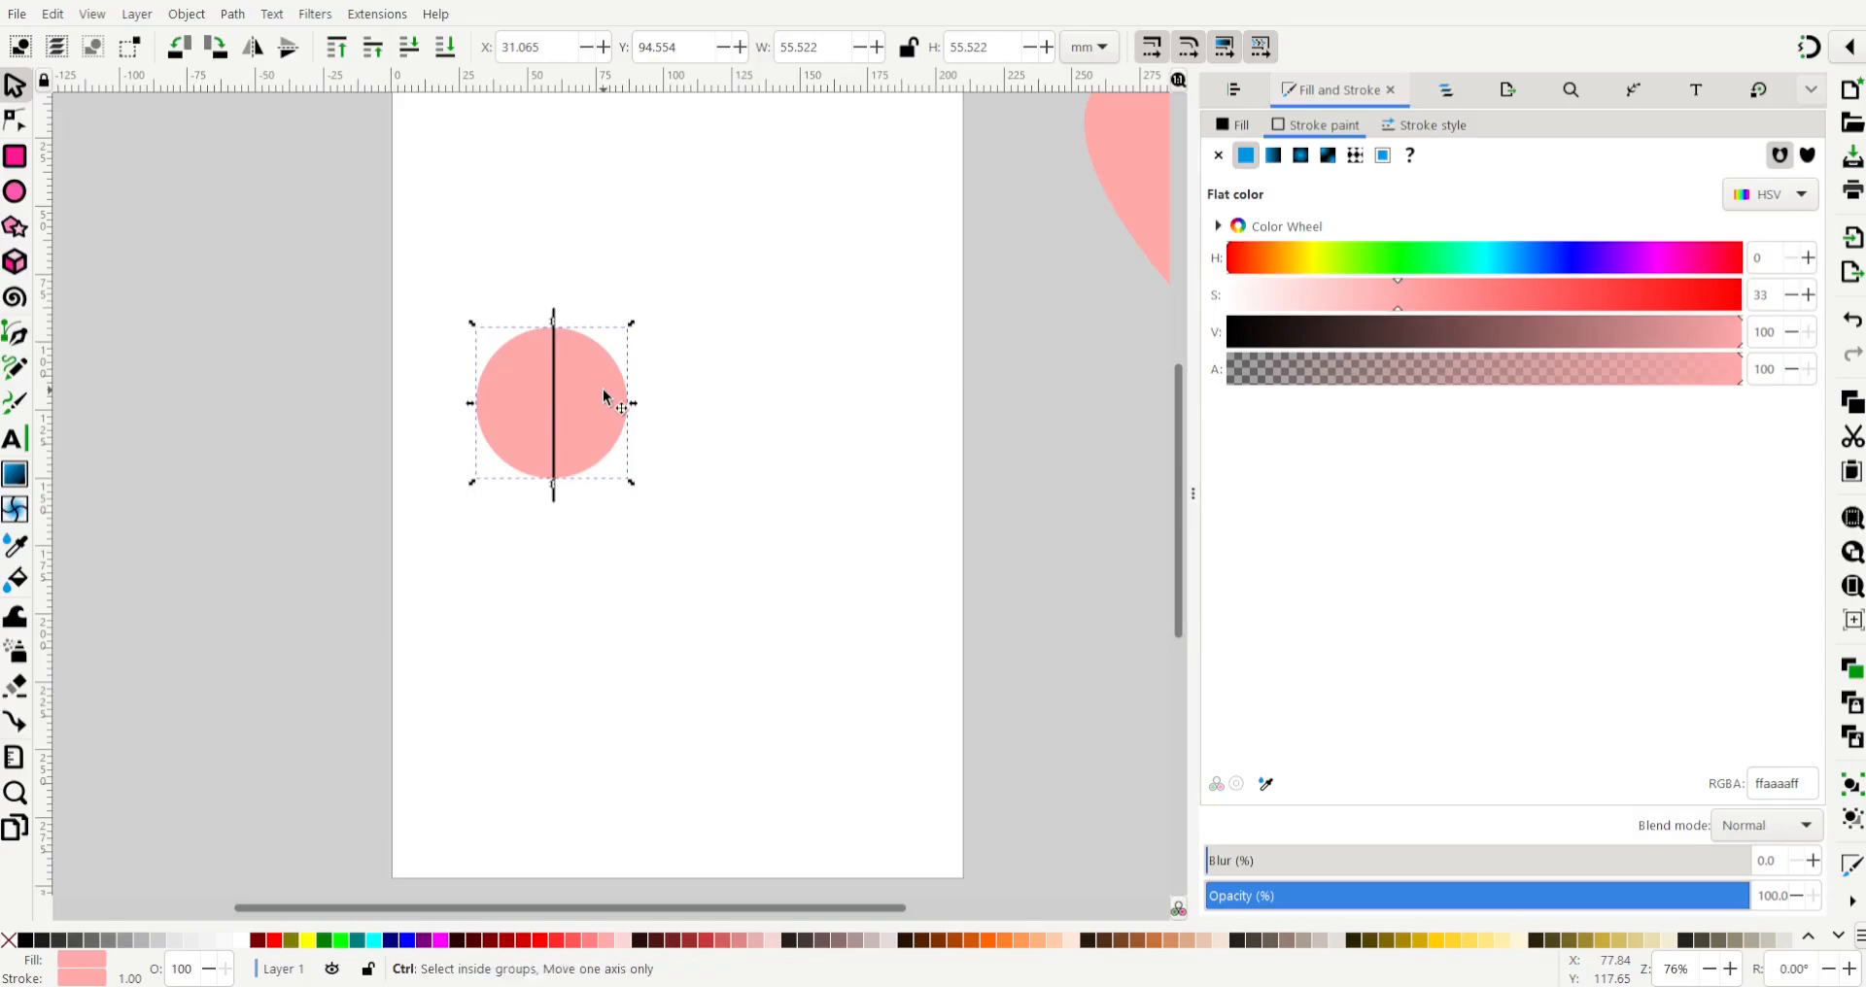
ctrl+scroll(602, 388, up, 3)
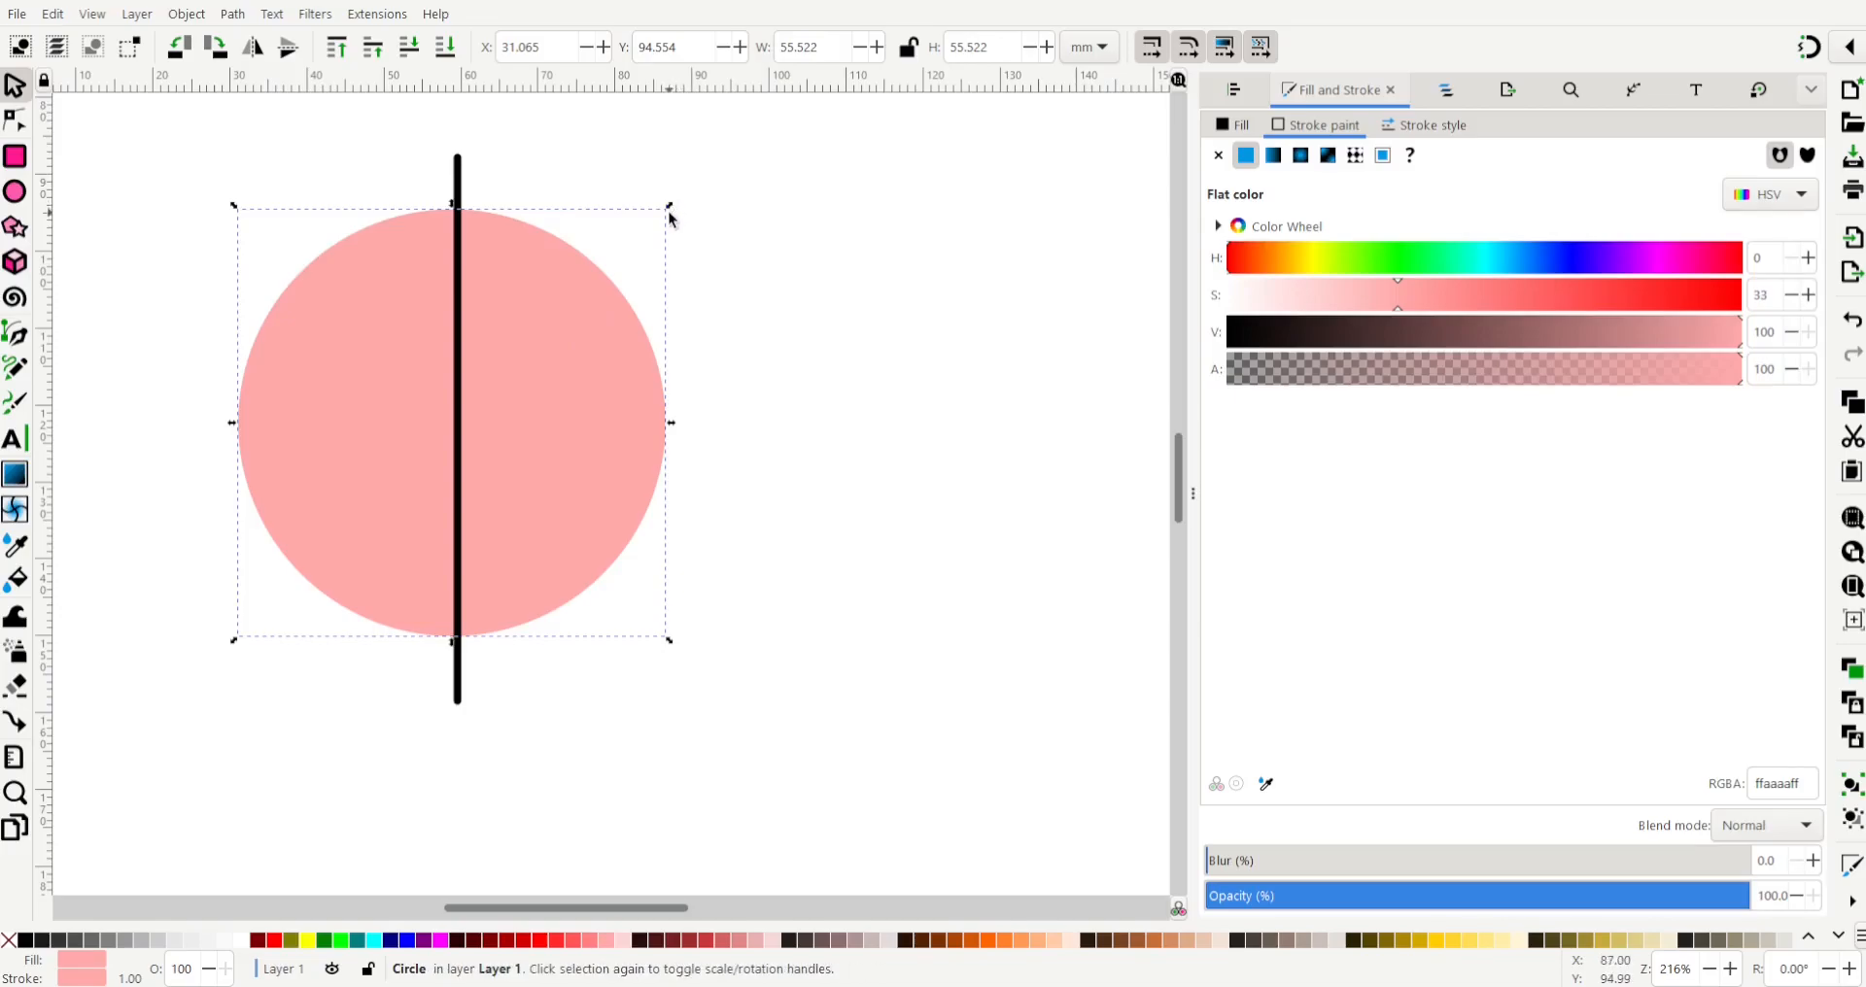
click(575, 363)
drag(672, 427, 666, 492)
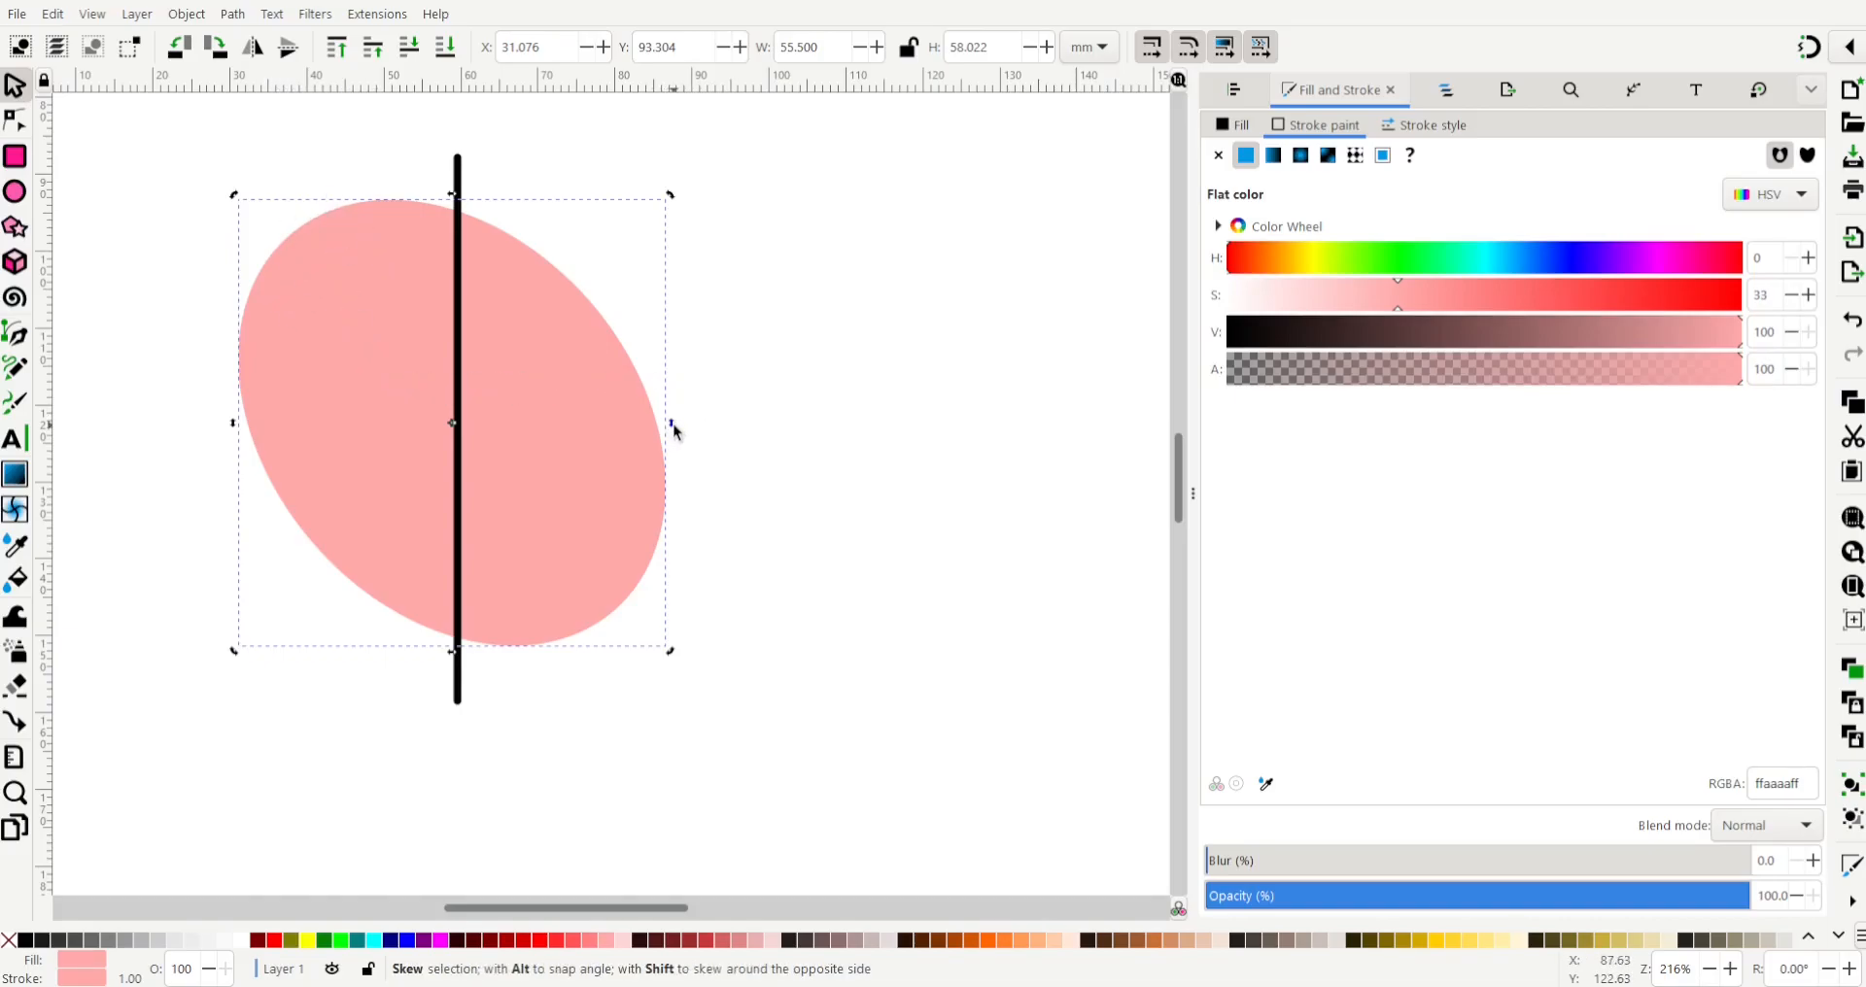
drag(672, 426, 669, 446)
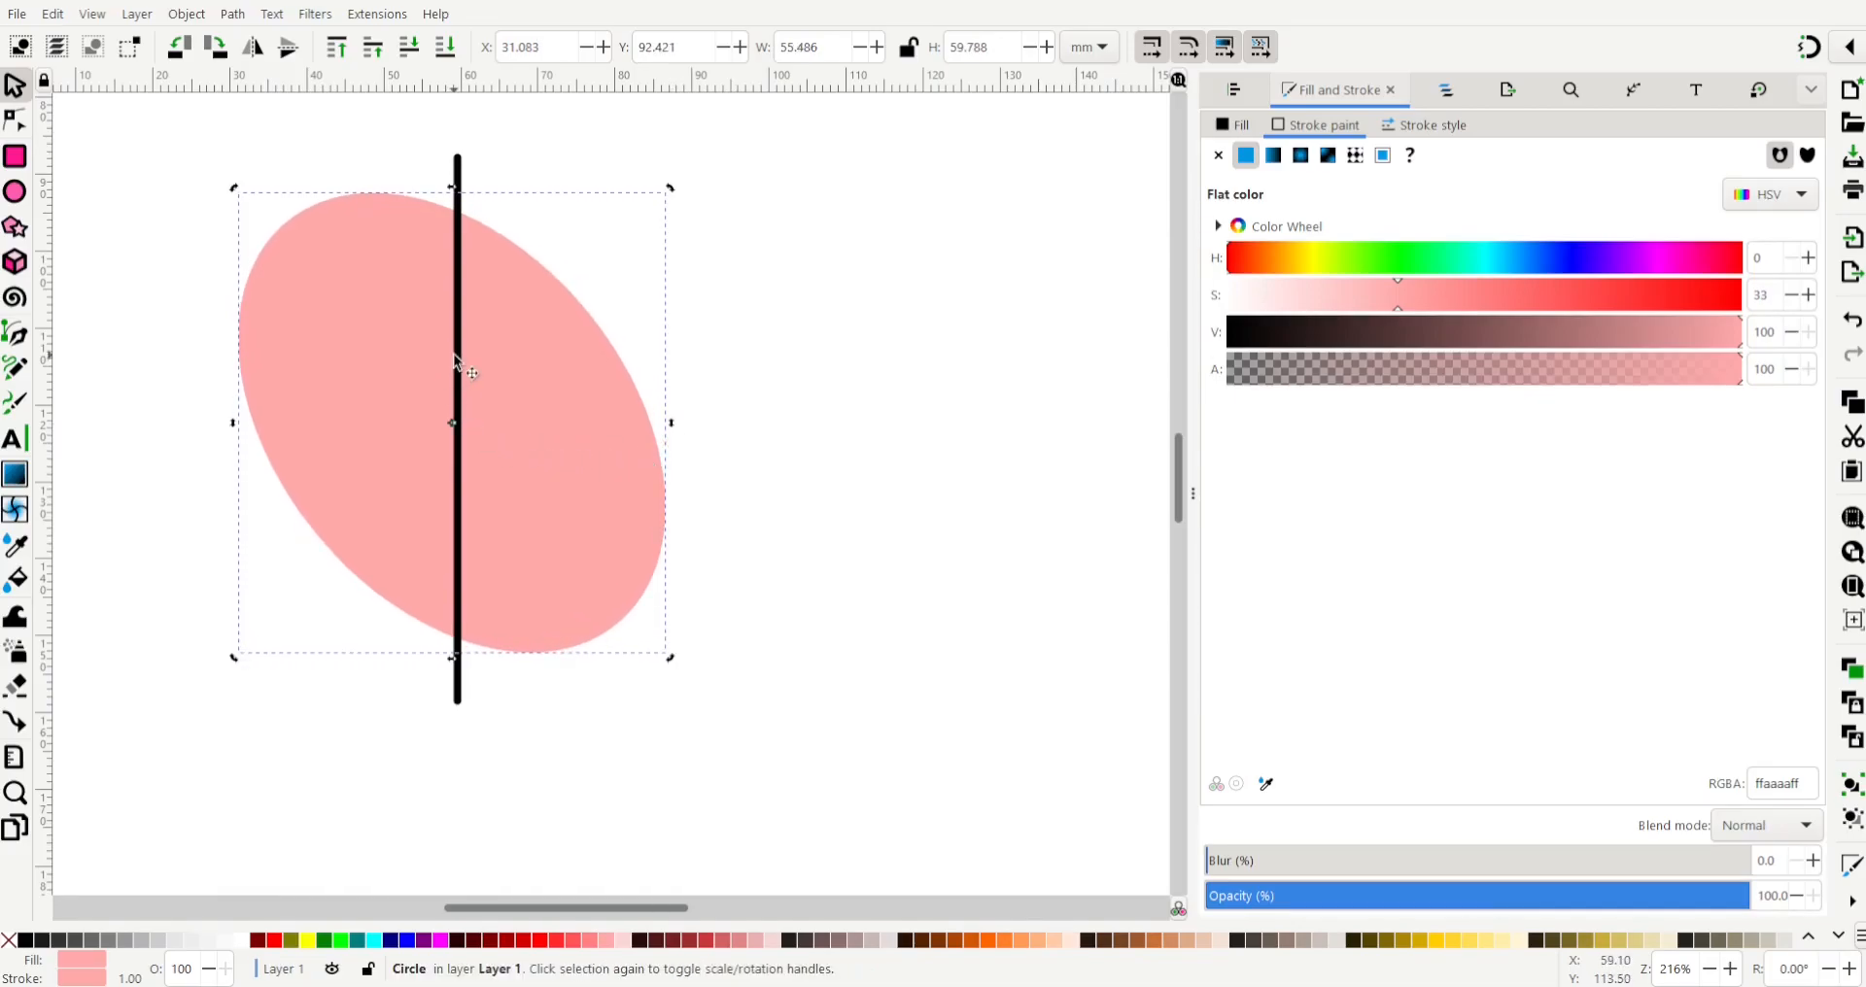
- Recentre the vertical line over the slanted ellipse and divide the ellipse along it using Division
drag(460, 360, 447, 346)
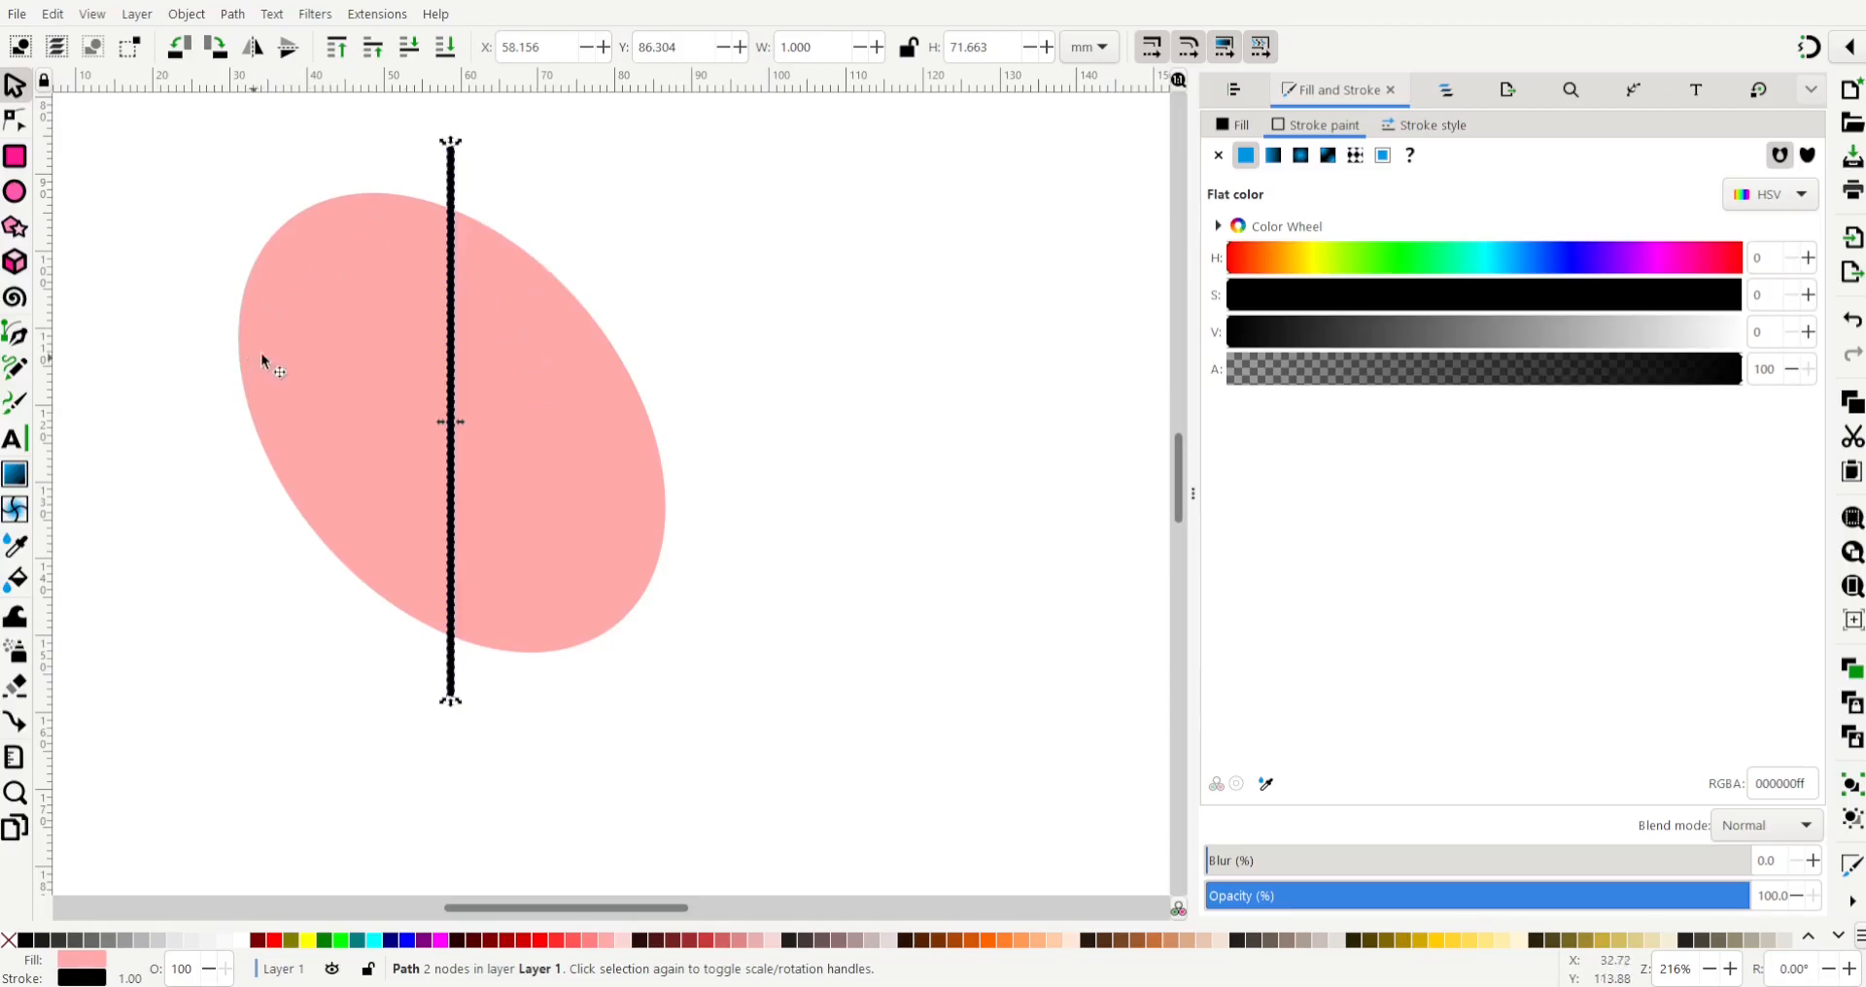
key(shift)
key(shift)
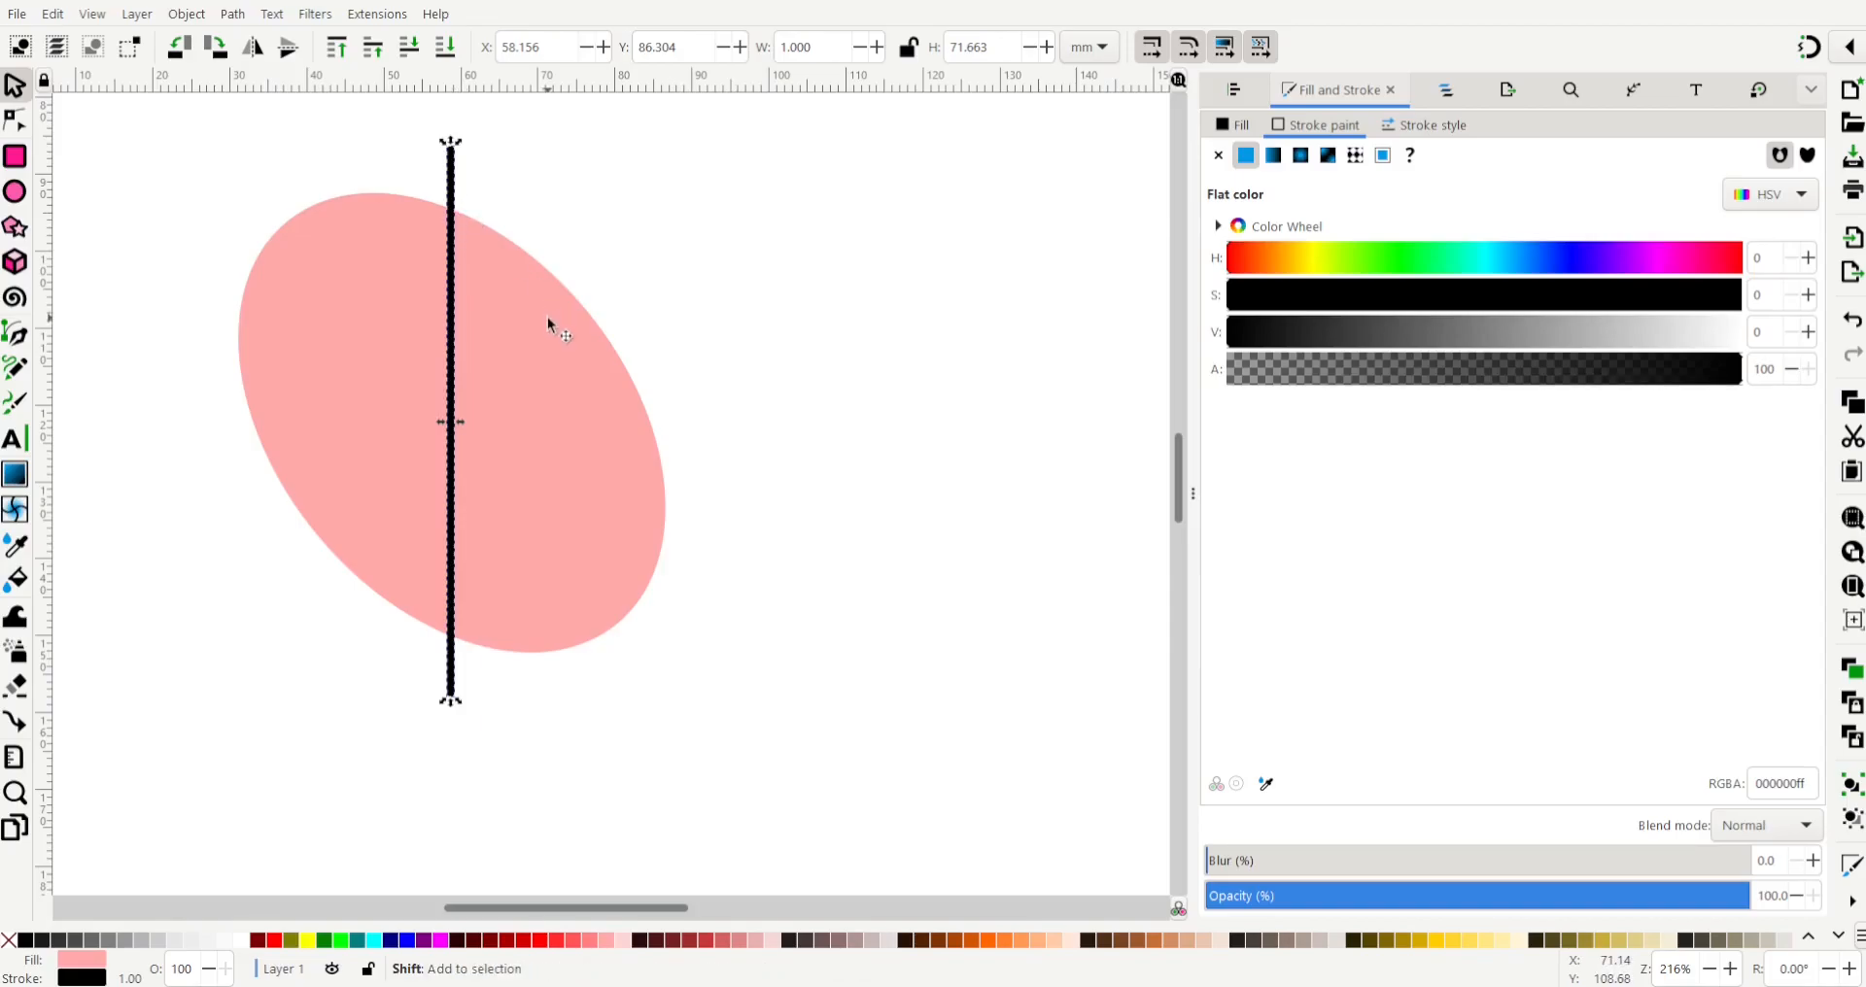
shift+click(585, 422)
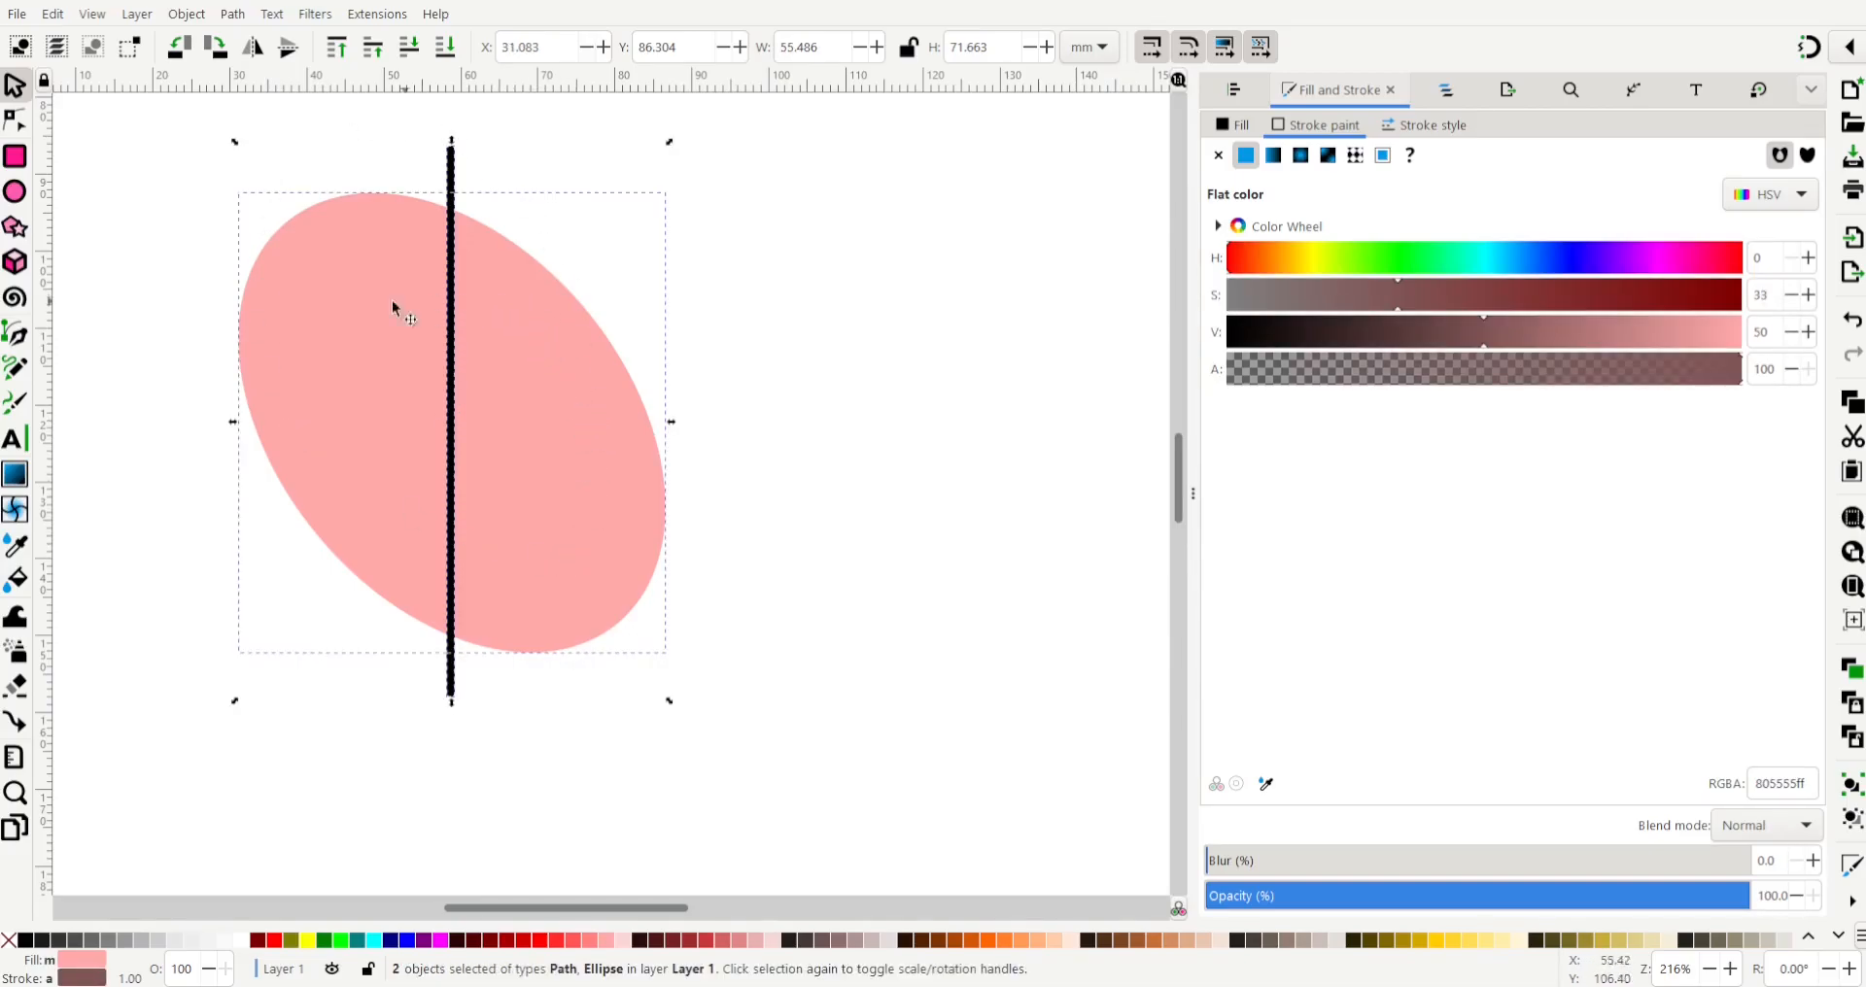
click(94, 109)
mouse_move(88, 104)
mouse_down()
mouse_move(462, 305)
mouse_move(826, 629)
mouse_move(957, 786)
mouse_move(1020, 838)
mouse_move(1023, 820)
mouse_up()
key(ctrl+slash)
click(792, 279)
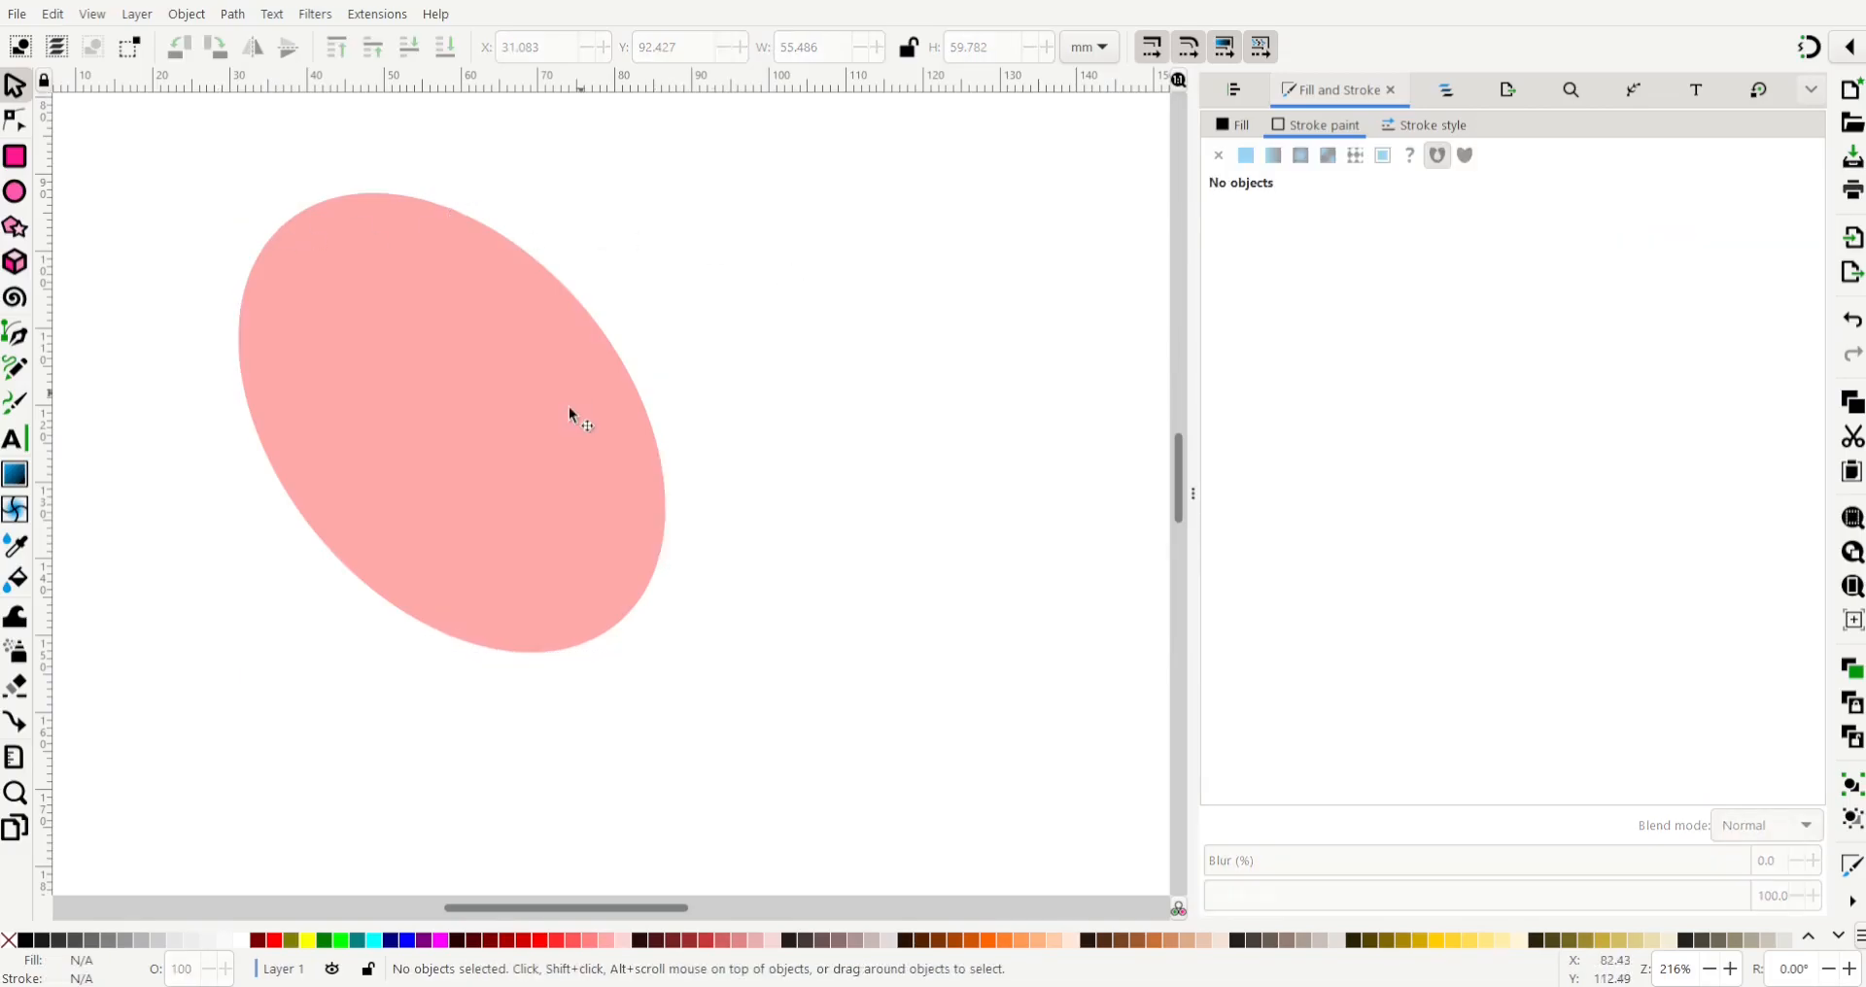
- Pull the two halves of the divided ellipse far apart horizontally
drag(543, 412, 787, 416)
drag(389, 388, 271, 366)
drag(755, 440, 1028, 444)
click(216, 323)
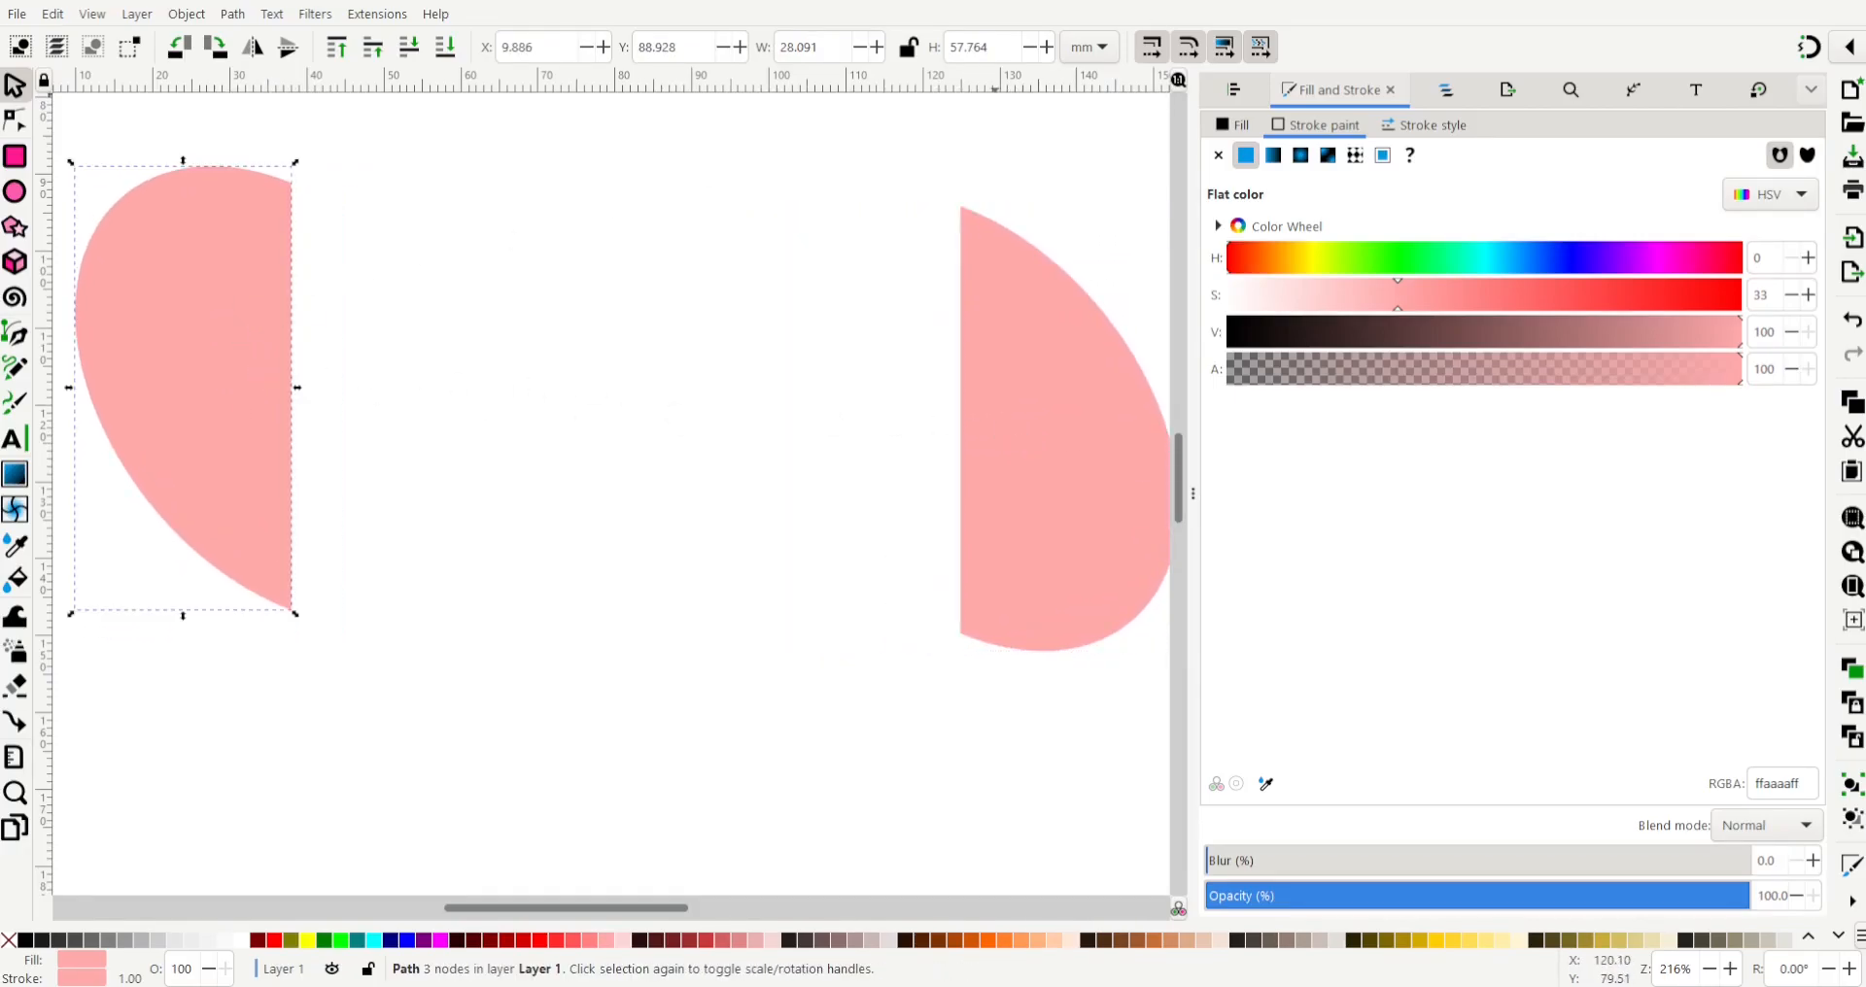
- Enable snapping, duplicate the left ellipse half, flip the copy horizontally and snap it against the original to form a heart
click(1805, 47)
key(ctrl)
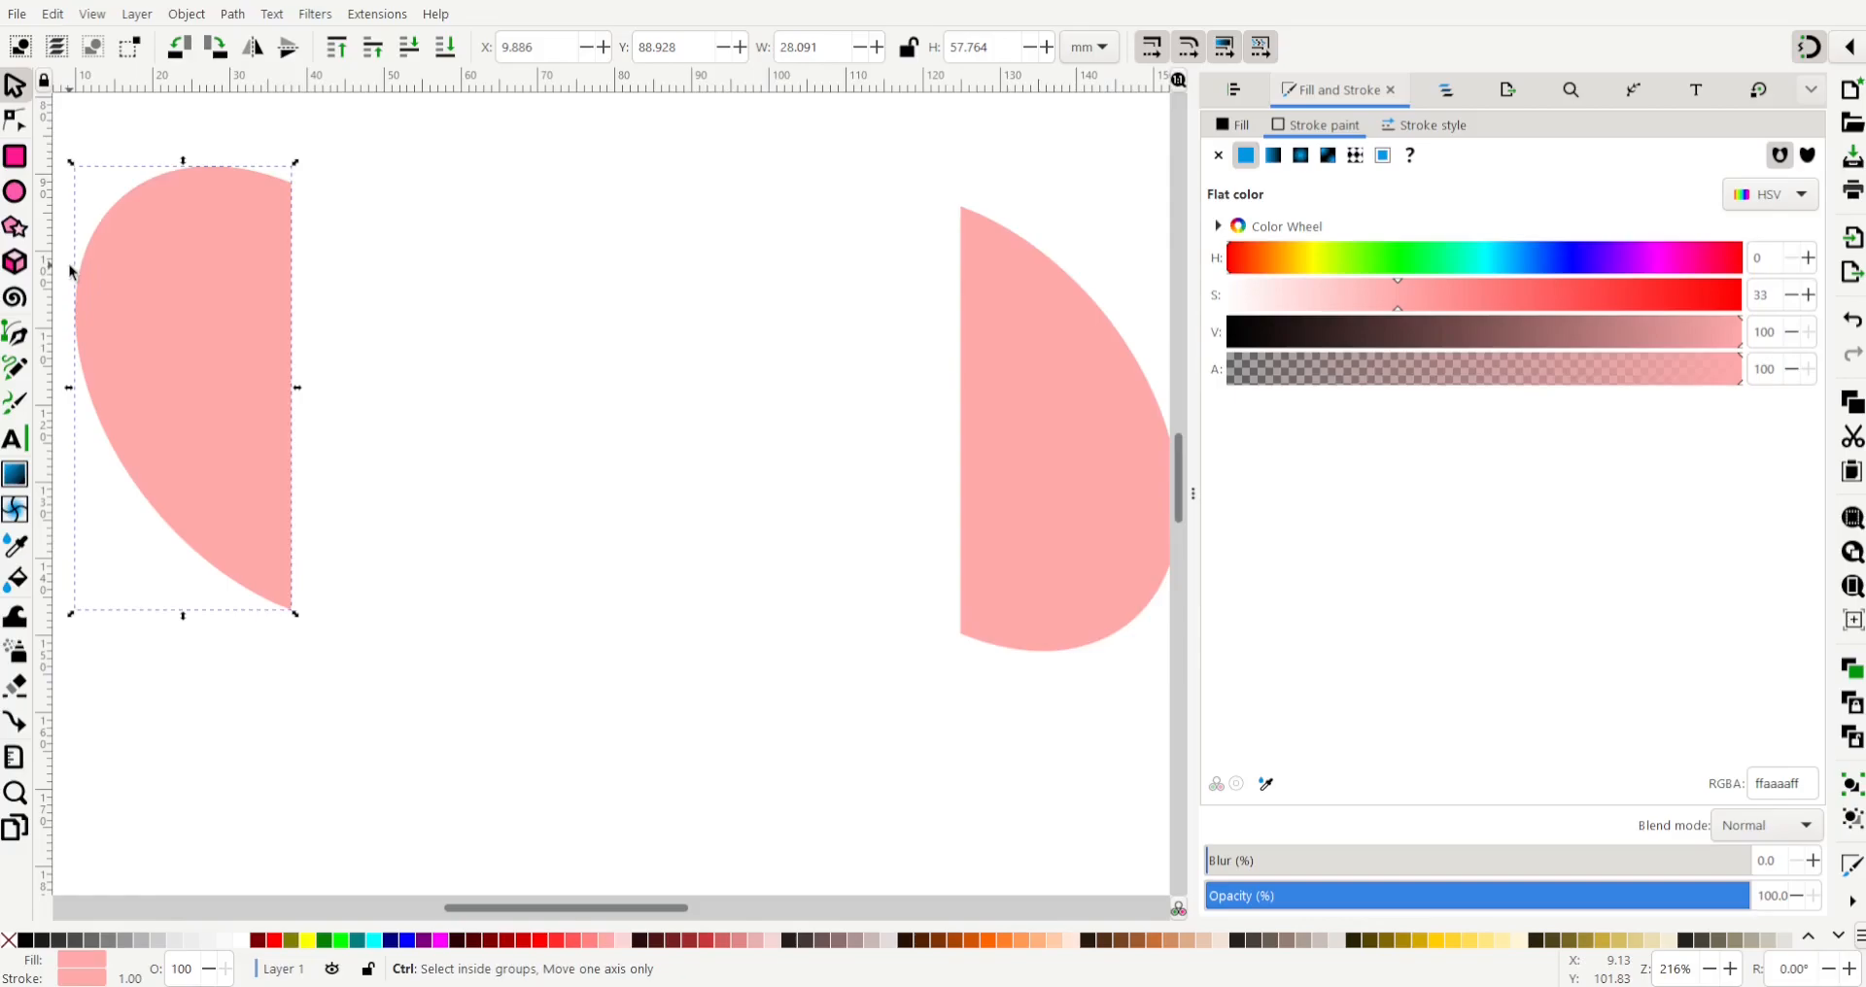
click(256, 51)
key(ctrl)
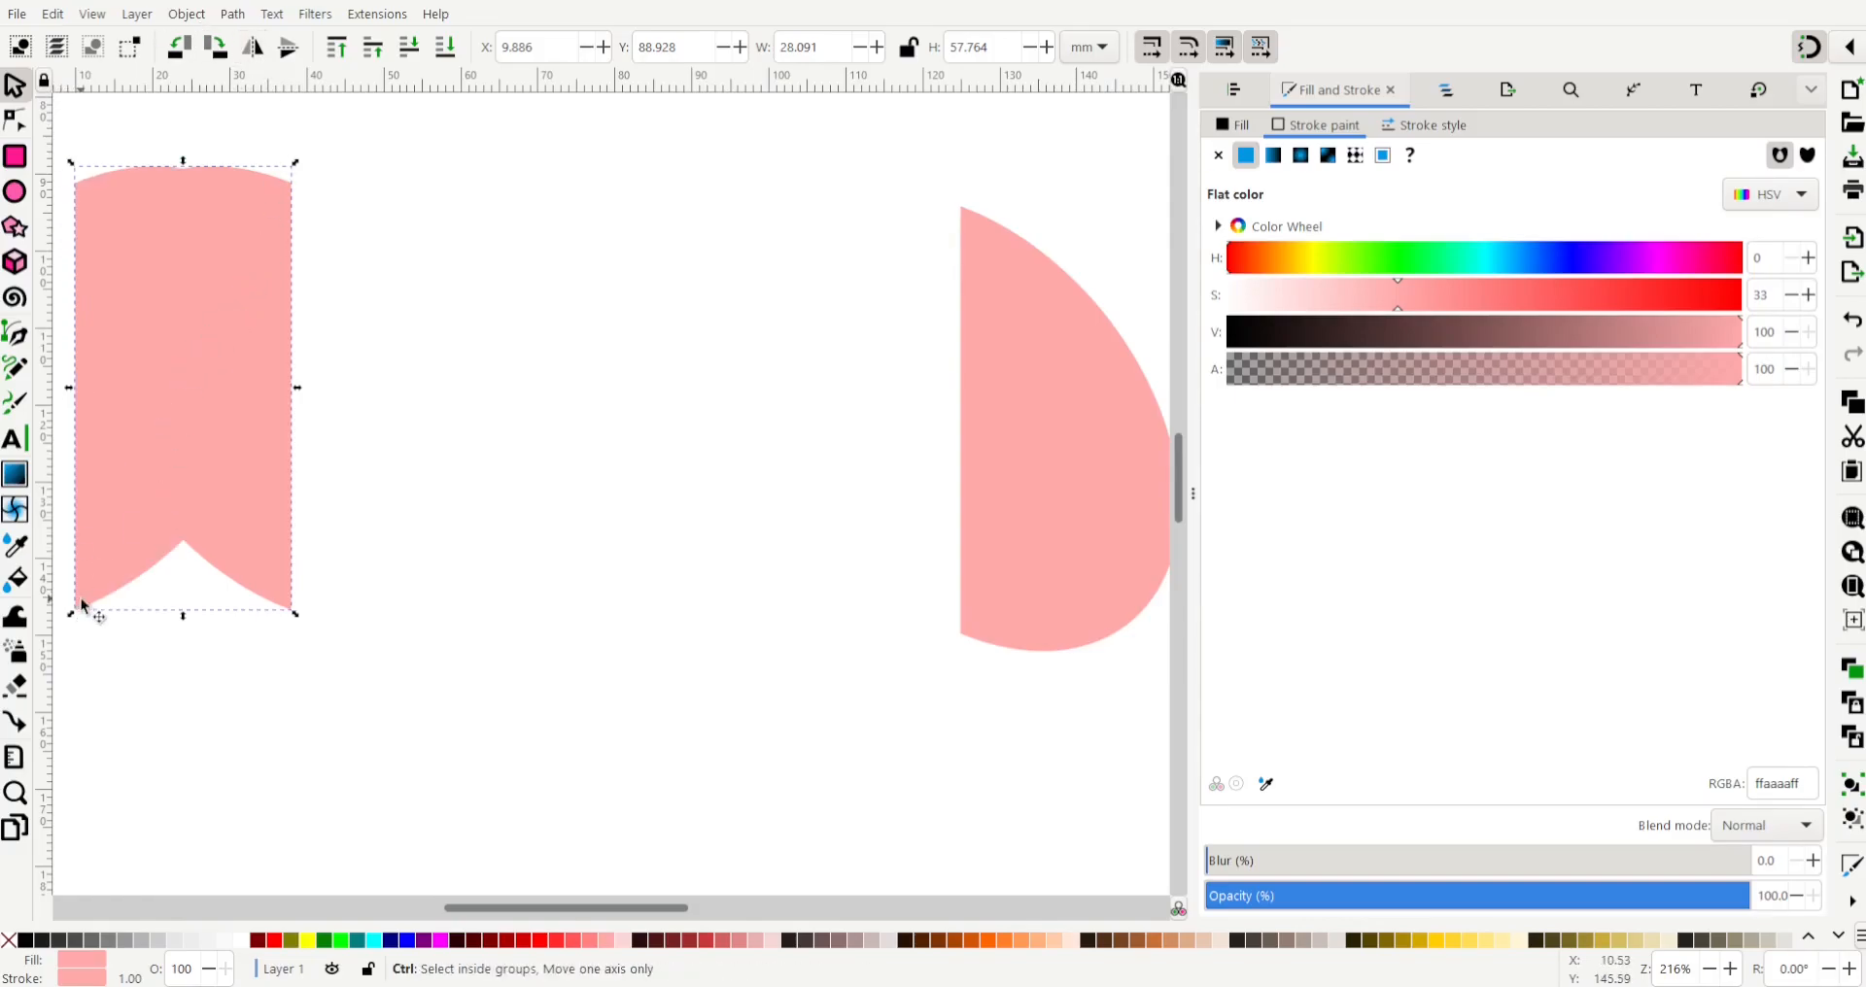
drag(81, 597, 296, 597)
click(355, 678)
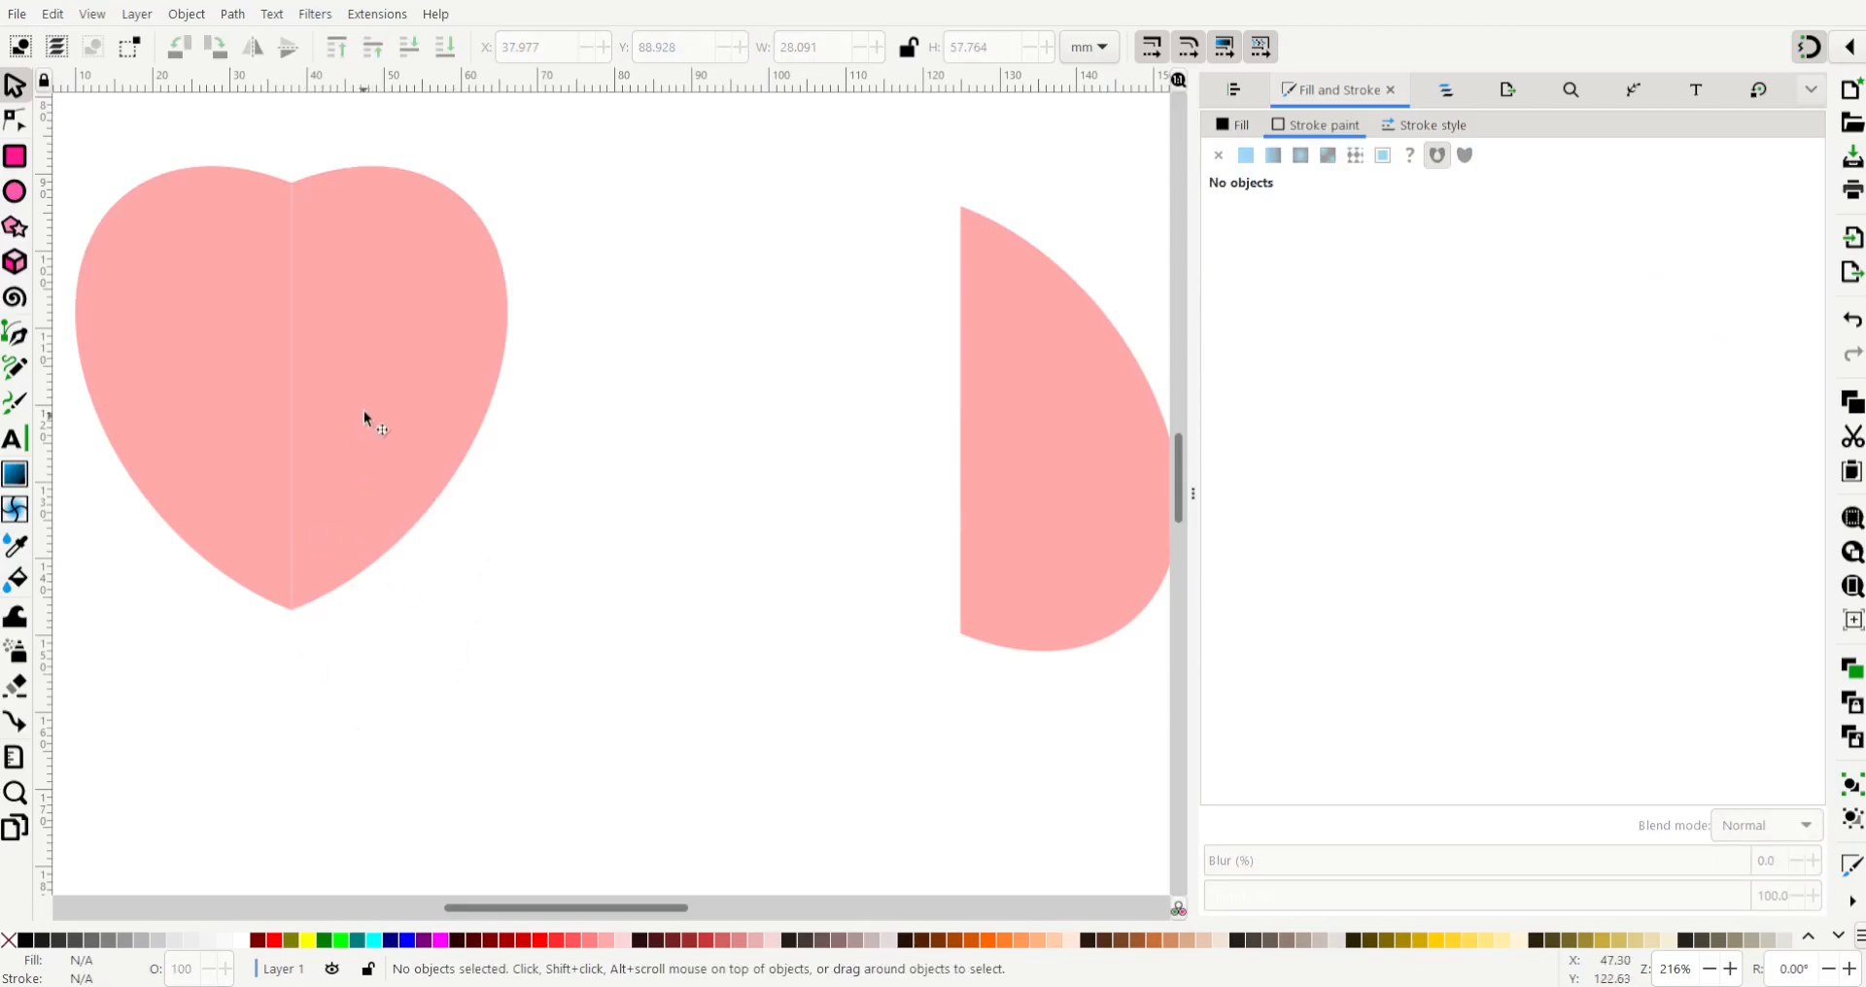
- Flip the right ellipse half vertically and place it clear of the first heart
drag(947, 416, 733, 421)
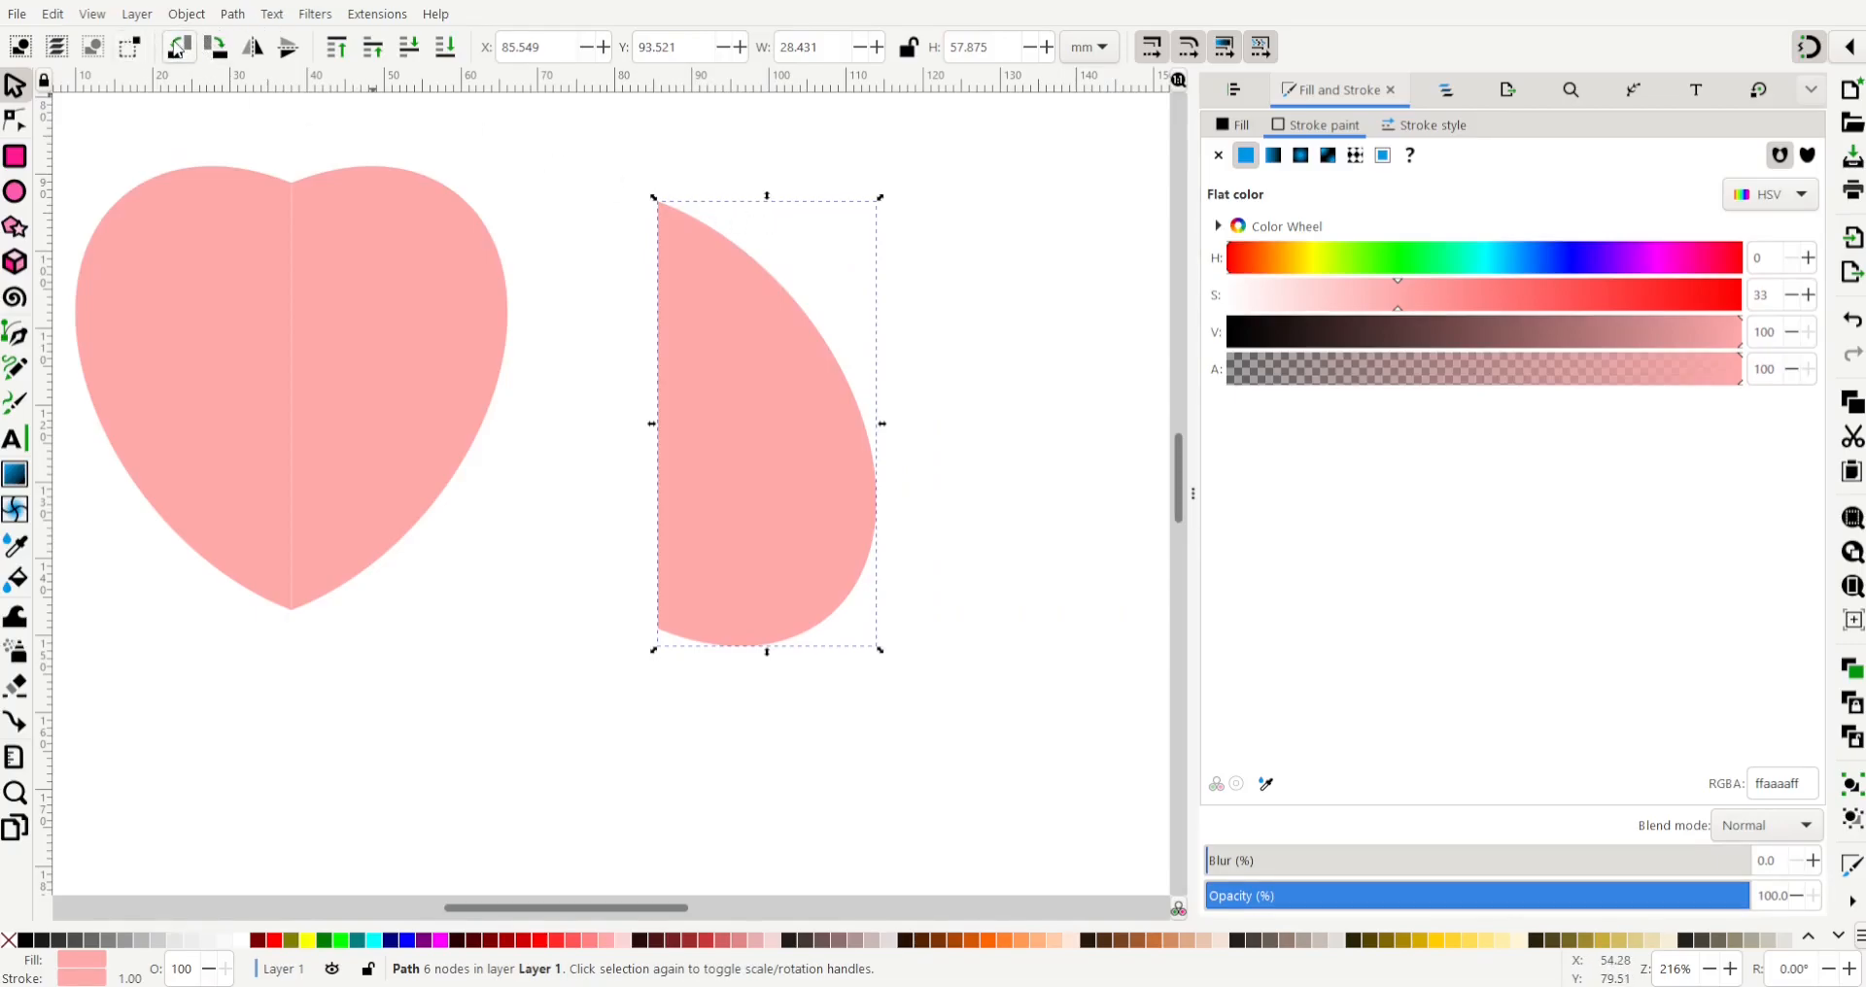
click(287, 47)
drag(806, 438, 1010, 443)
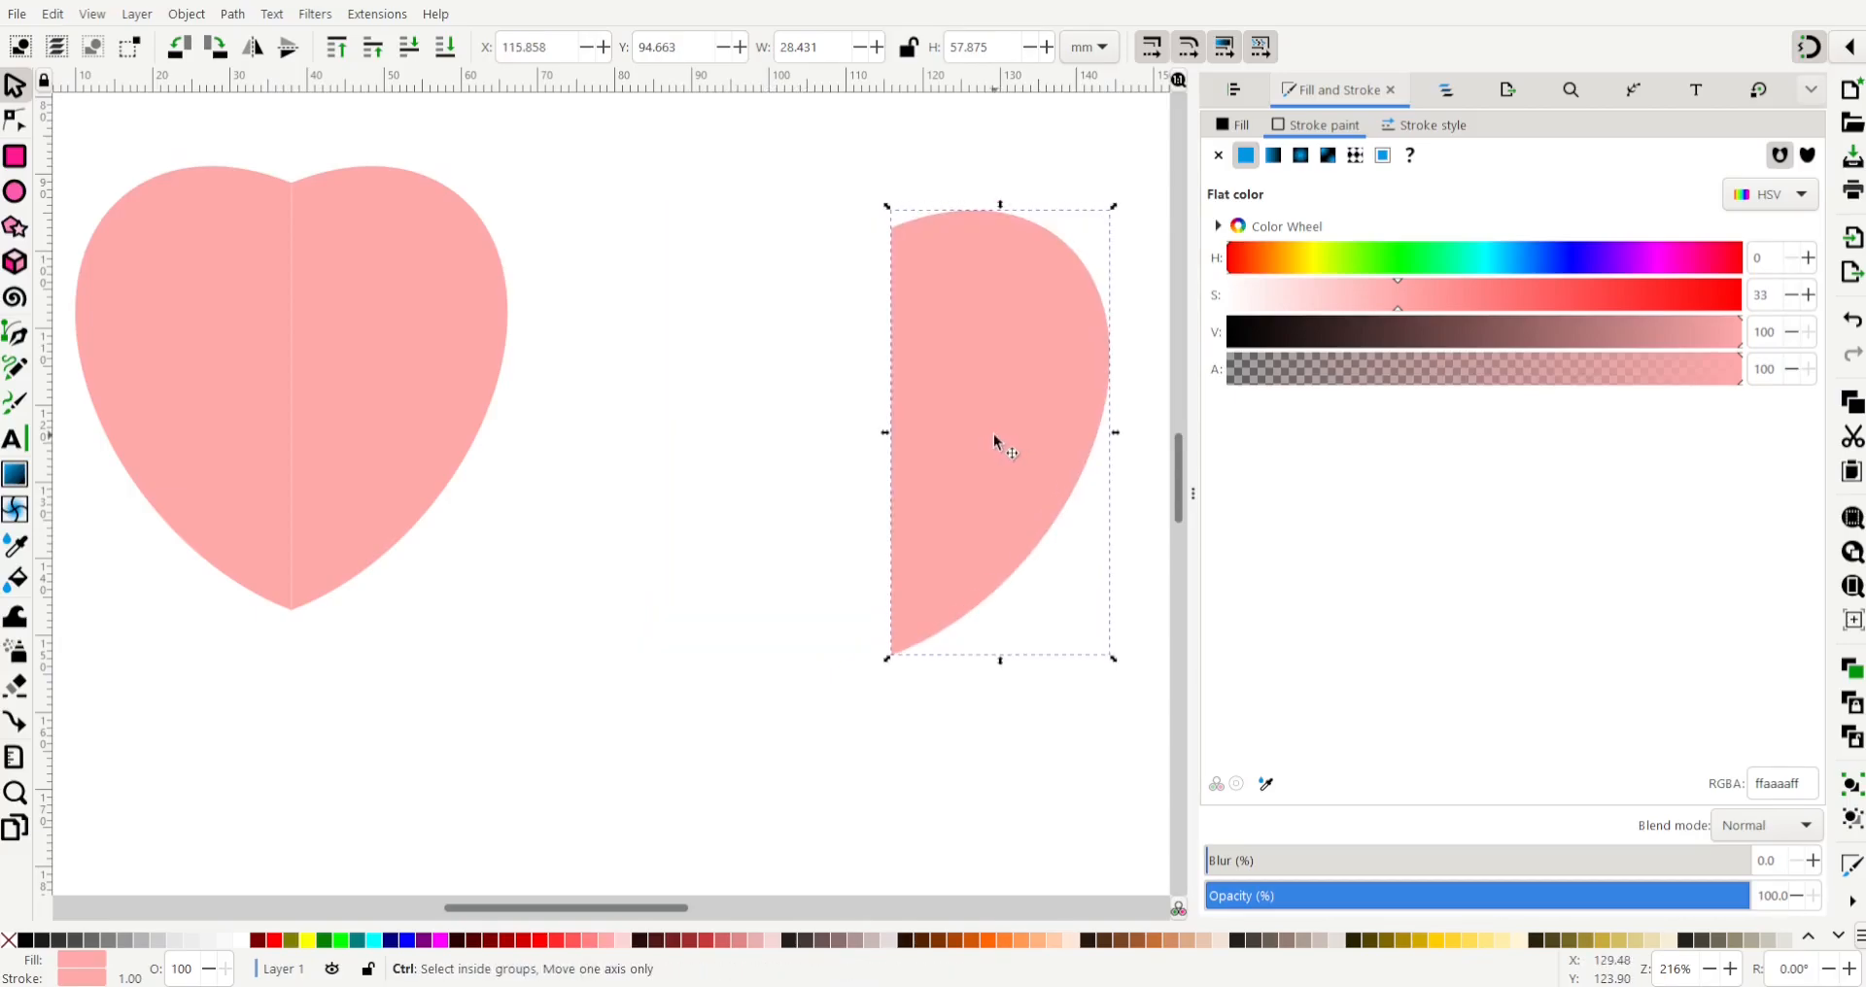
- Duplicate the flipped right half, mirror the copy horizontally and align it edge to edge with the original as a second heart
click(251, 48)
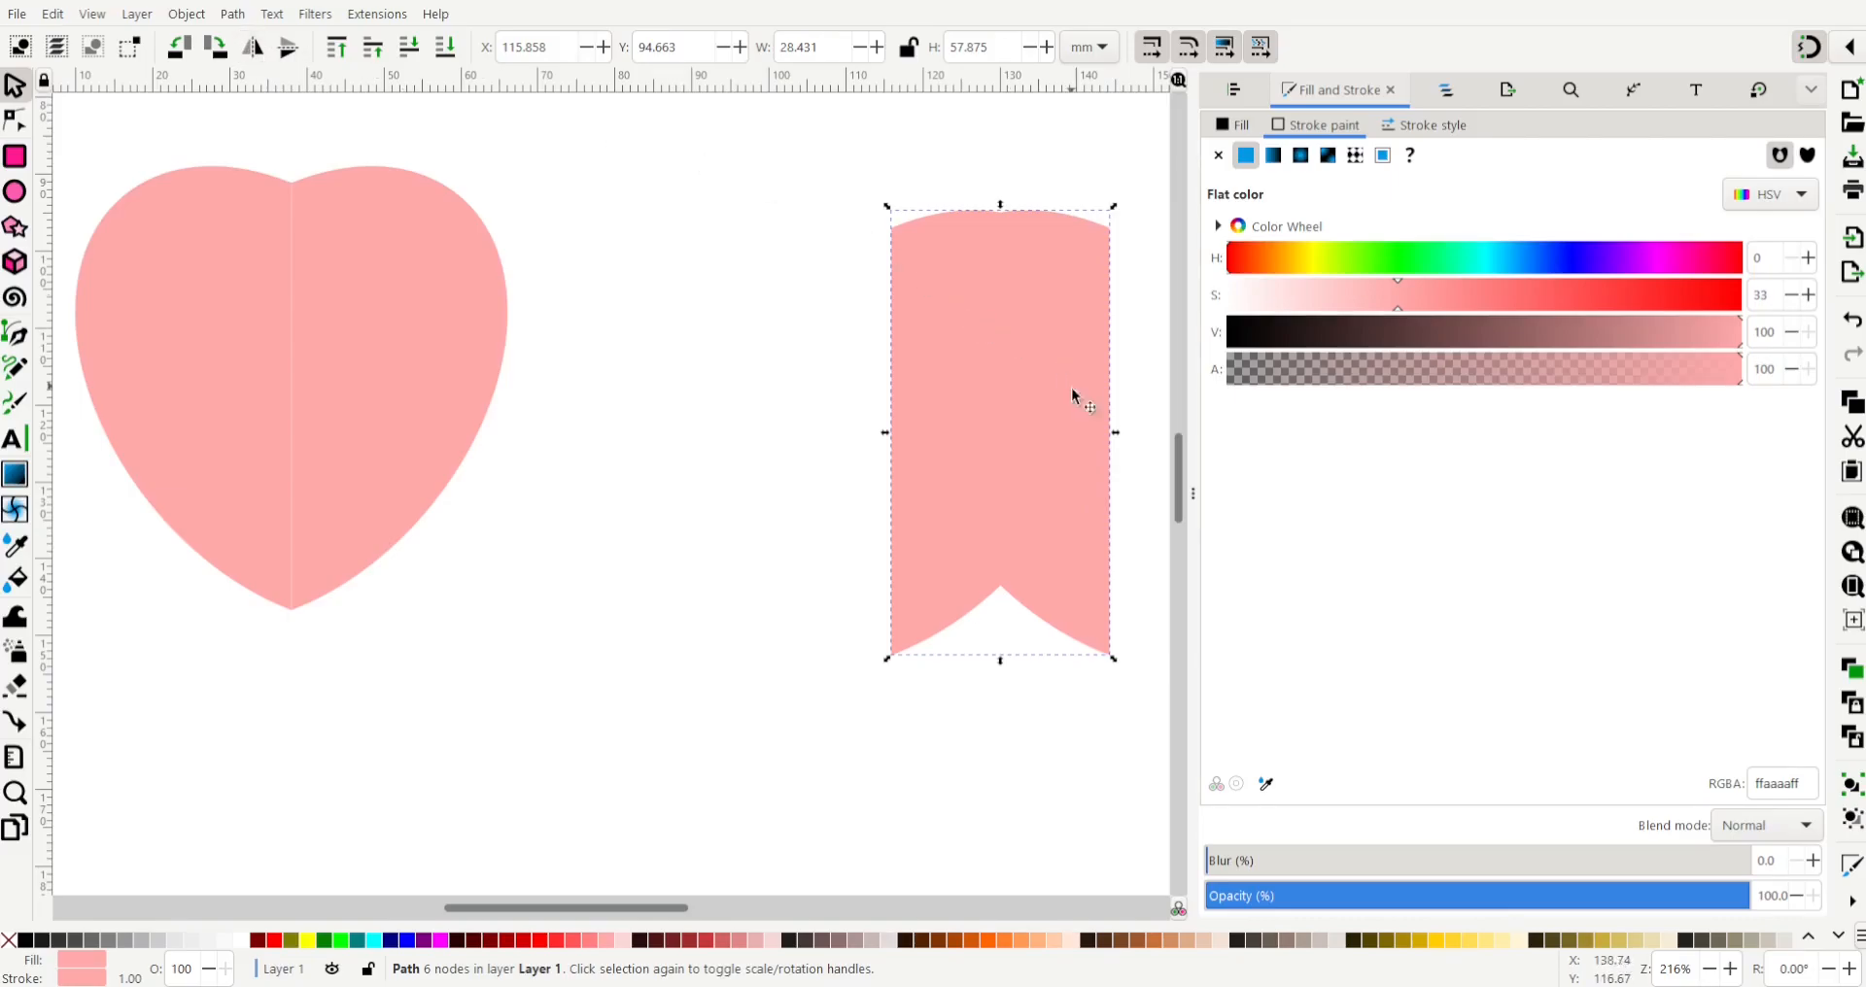
drag(1057, 414, 851, 414)
click(1053, 696)
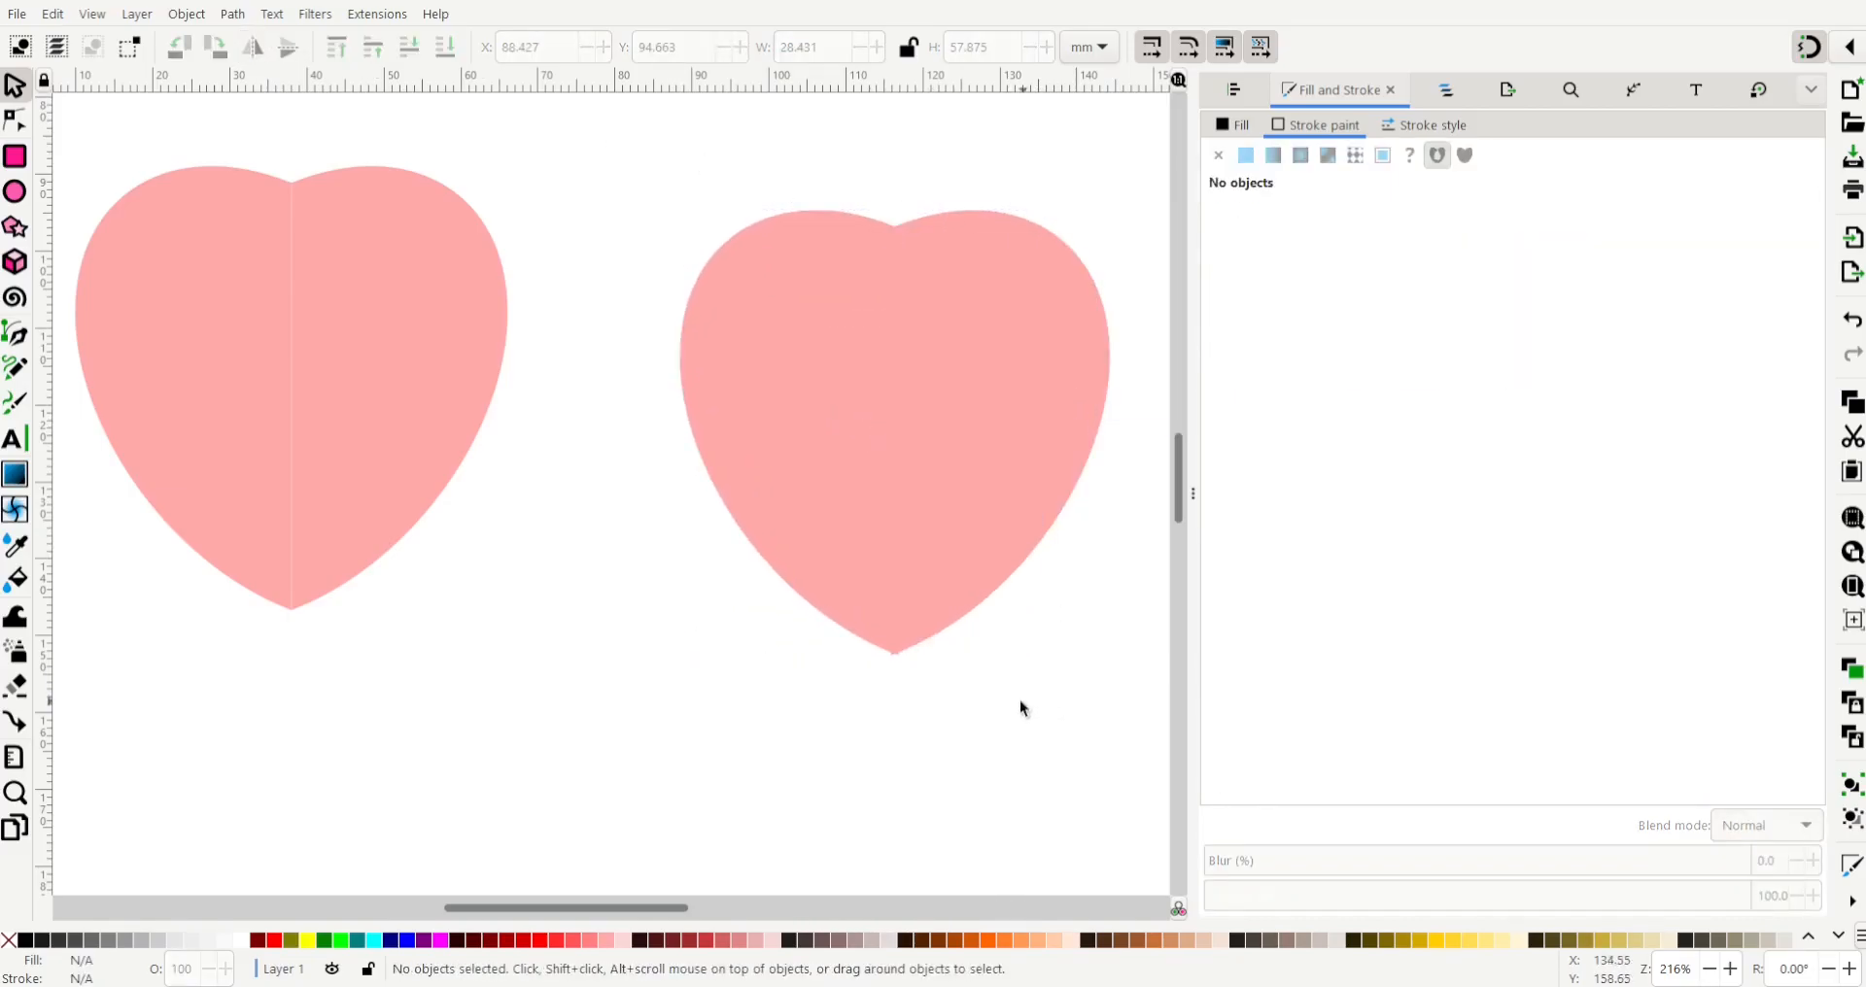
click(863, 614)
drag(888, 632, 861, 627)
click(929, 734)
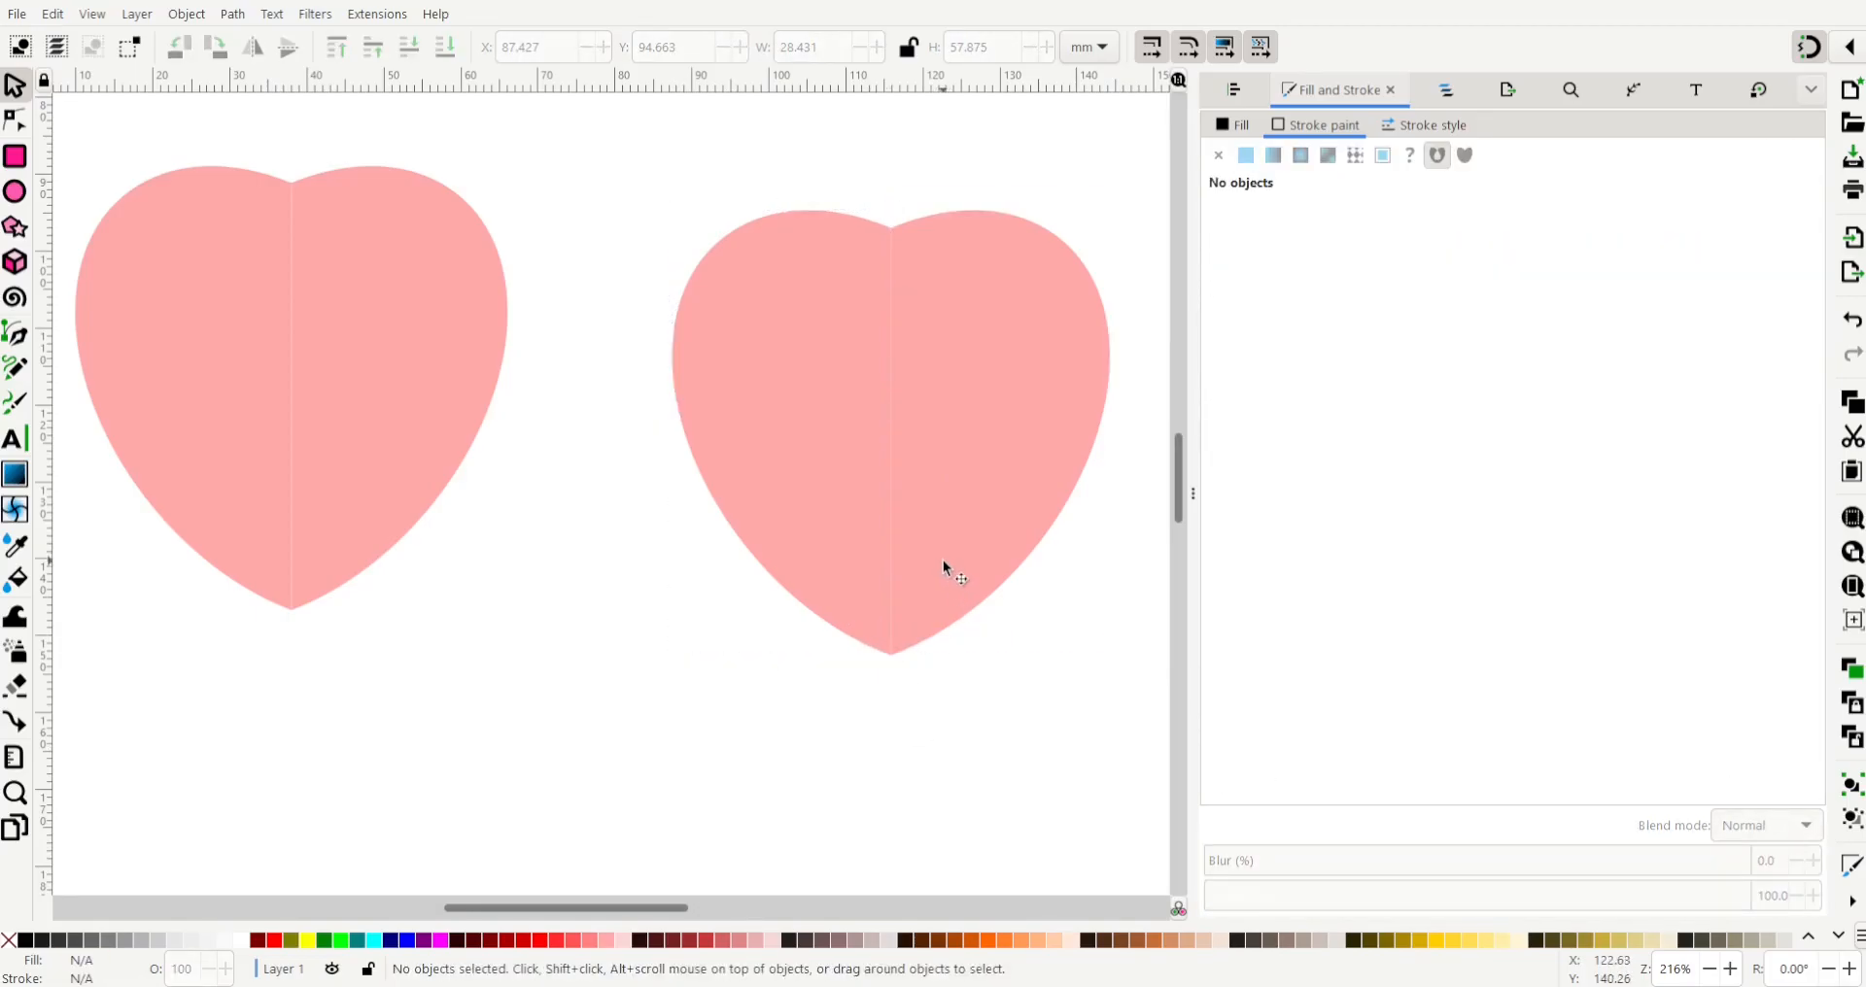
- Union the left heart's two halves into one path and give it a black stroke
click(409, 321)
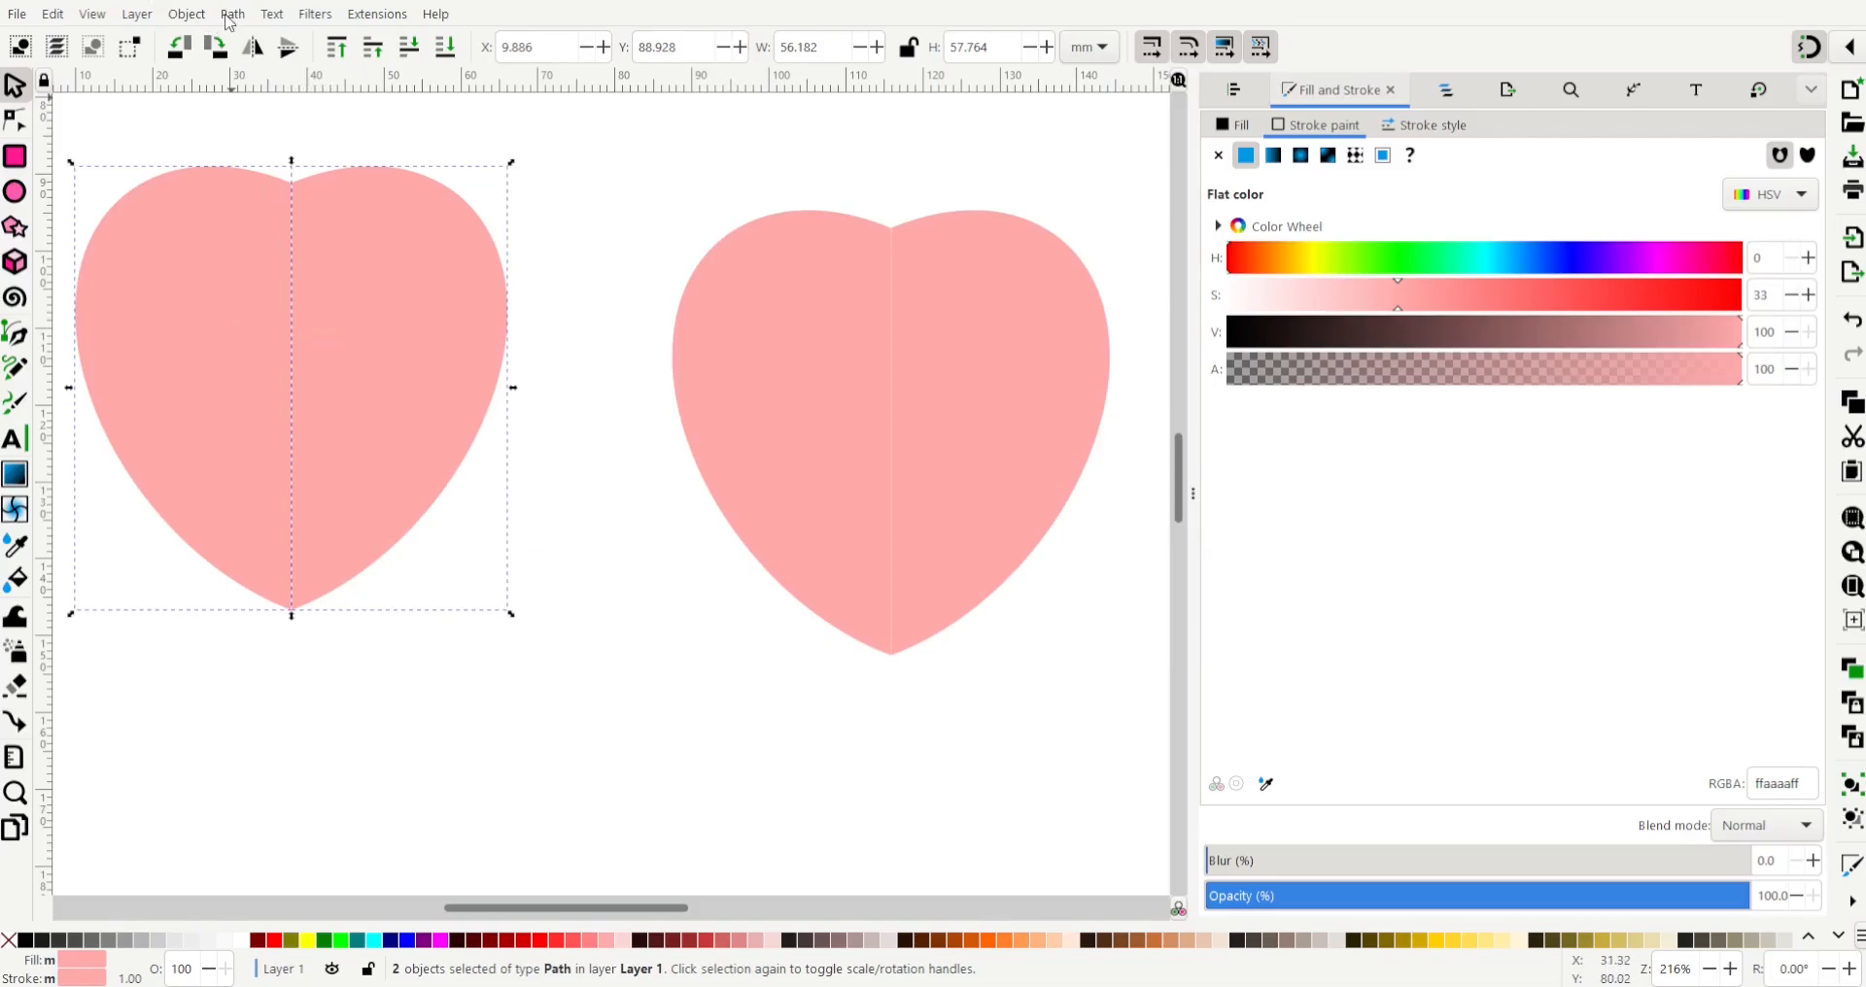
key(ctrl+plus)
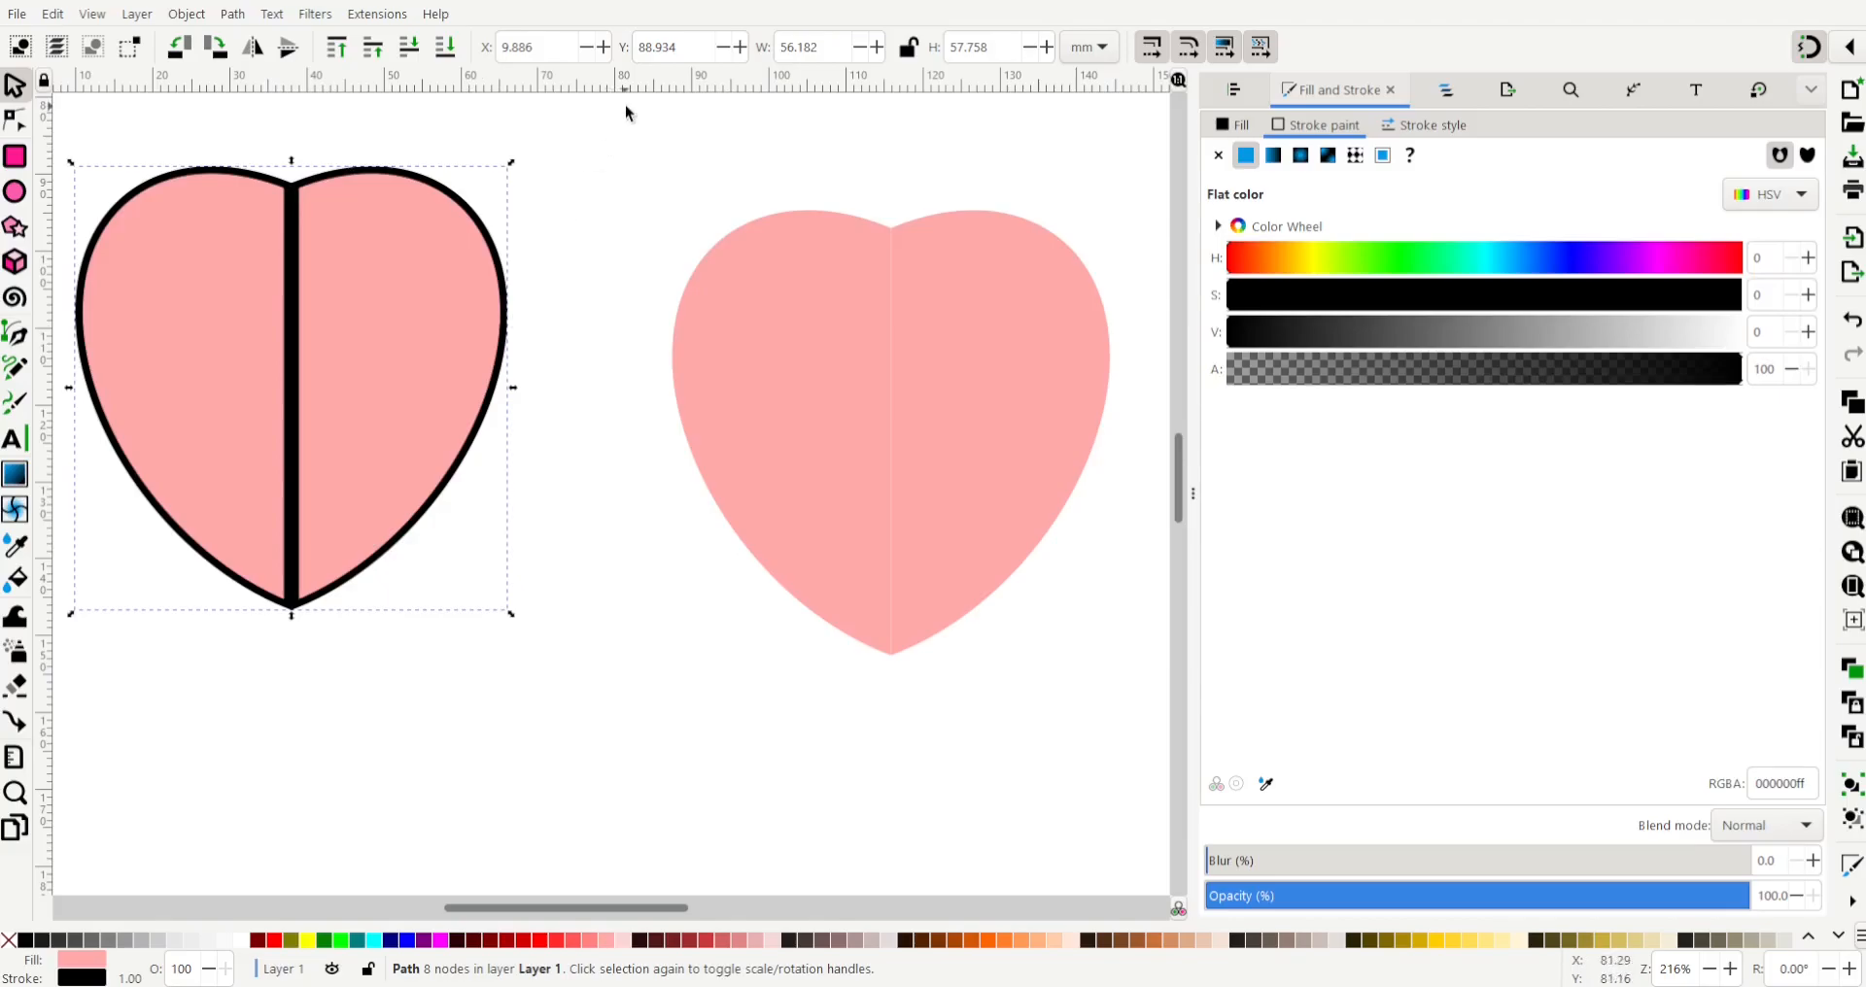
click(604, 140)
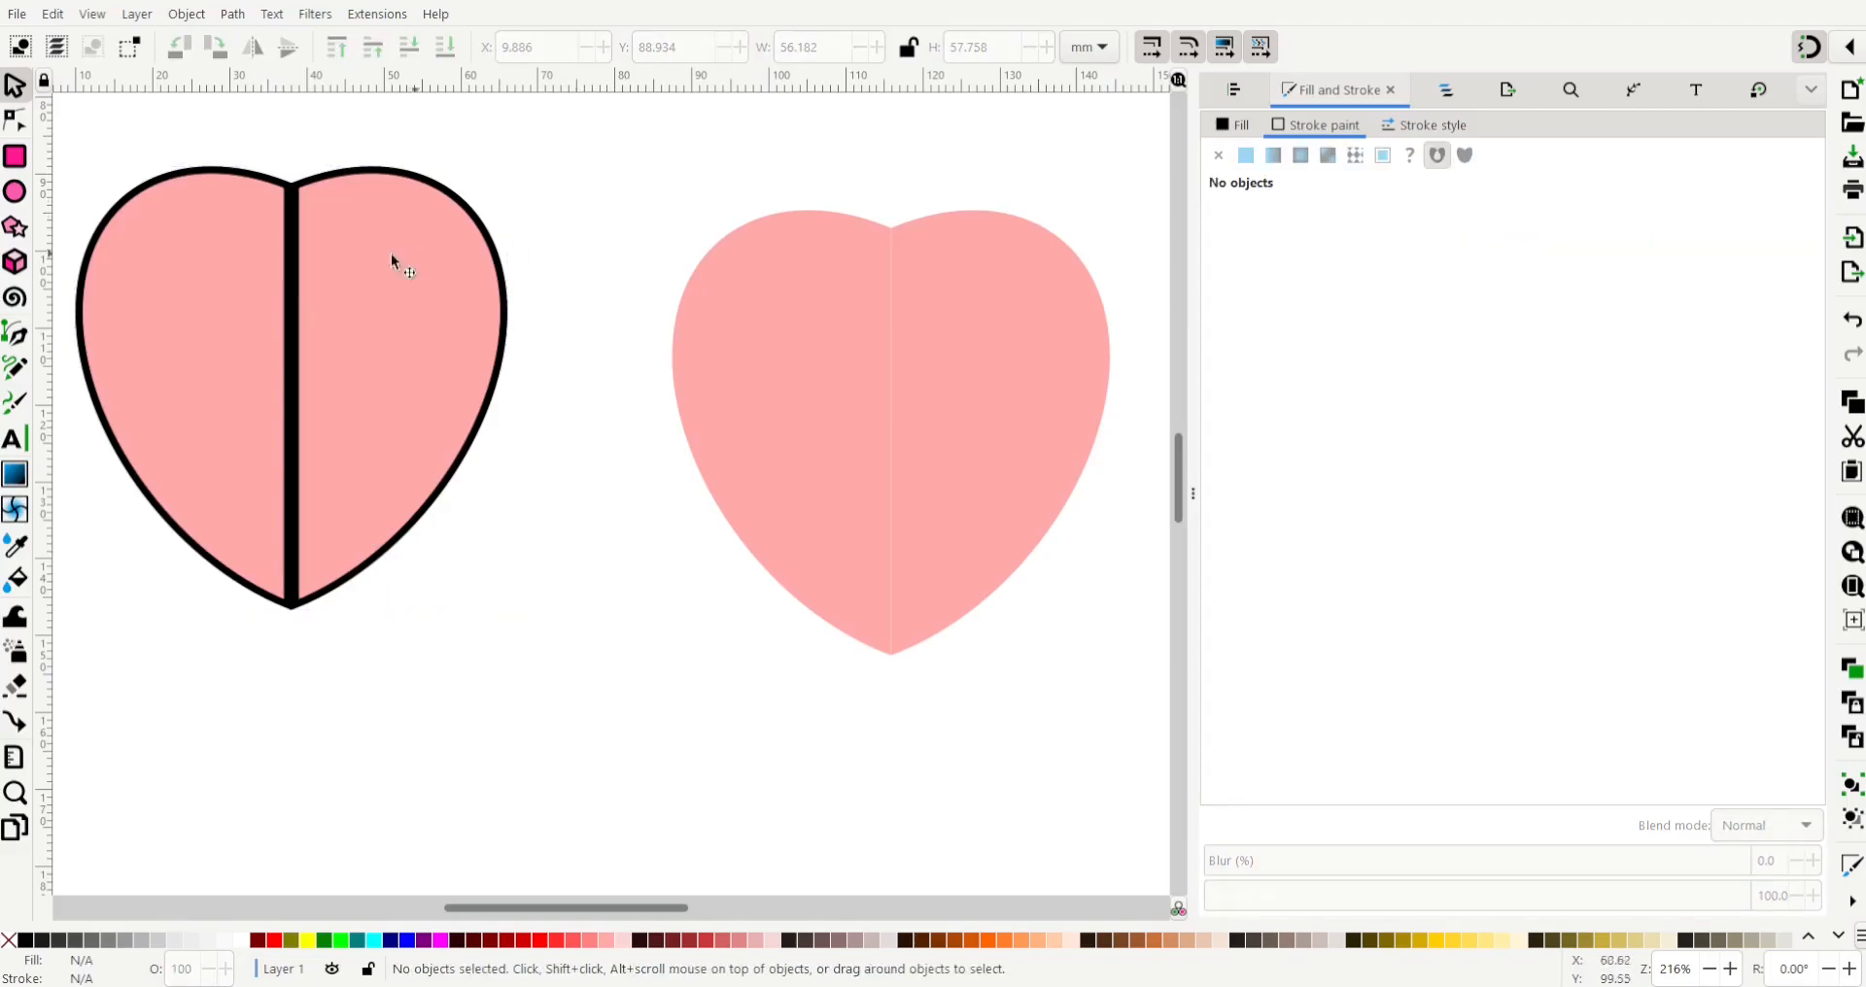
- Examine the nodes of the outlined heart with the Node tool, especially along its vertical centre
click(15, 121)
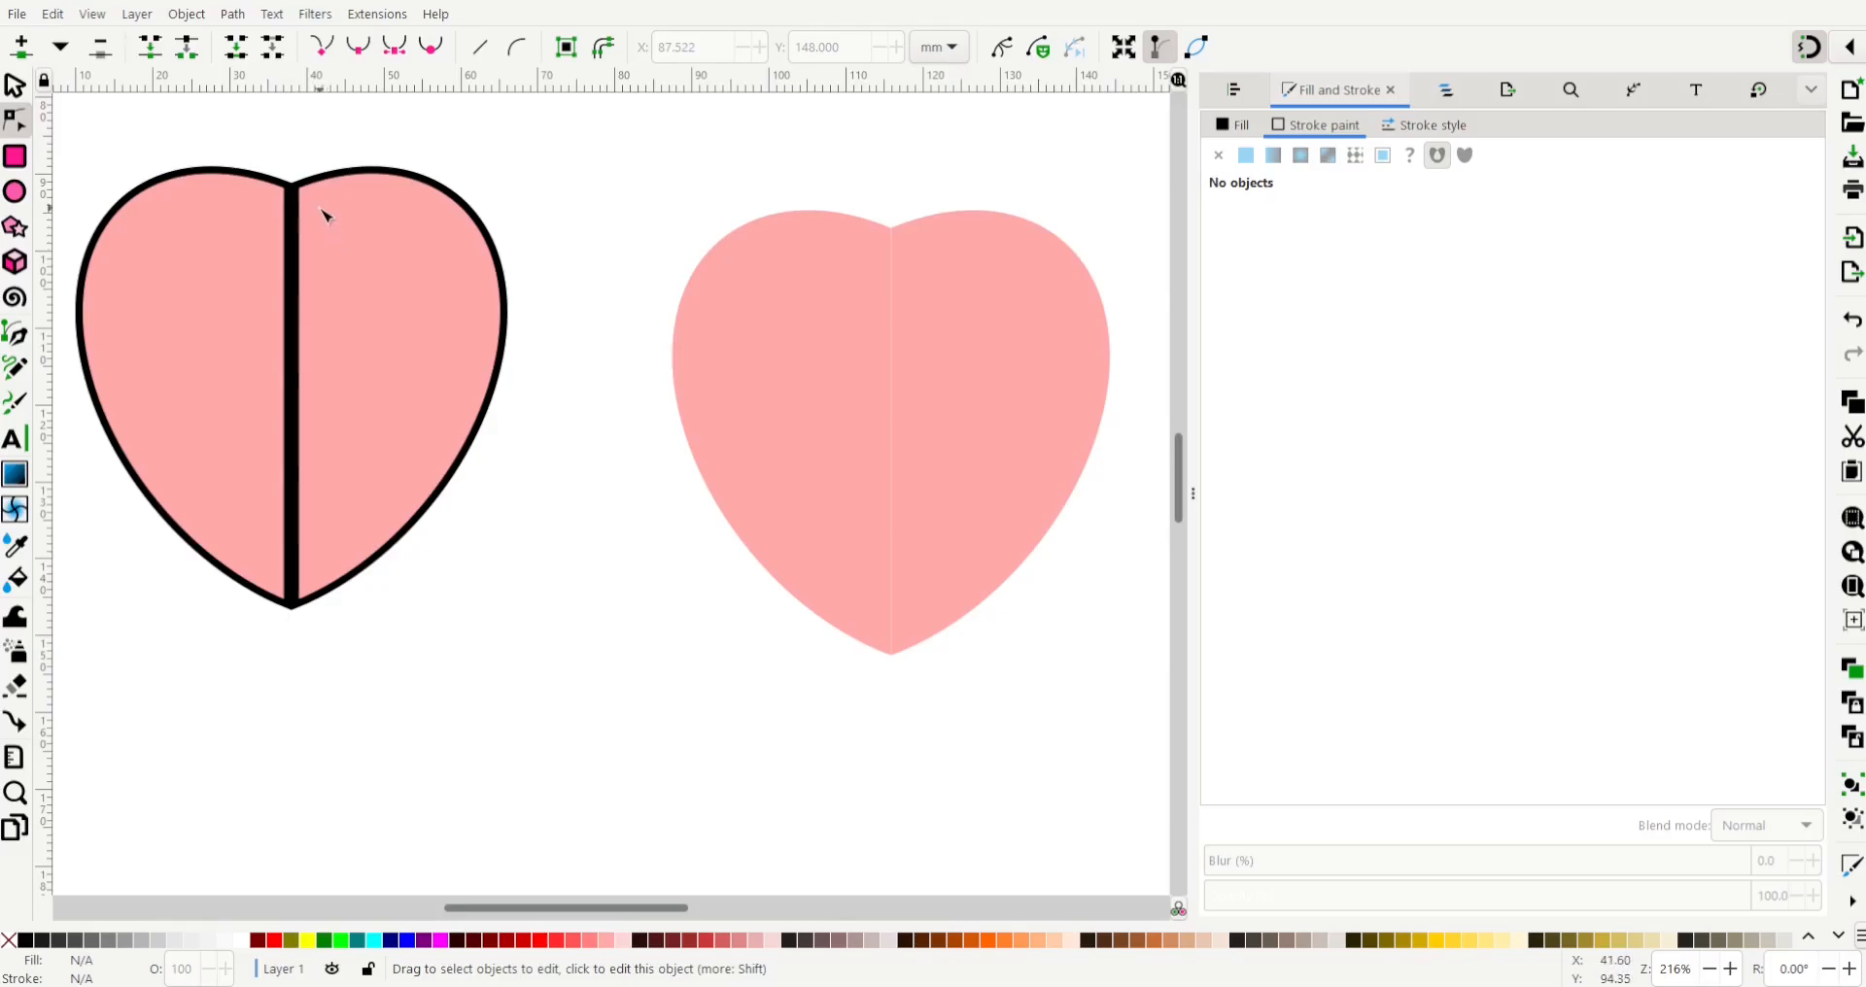
click(317, 260)
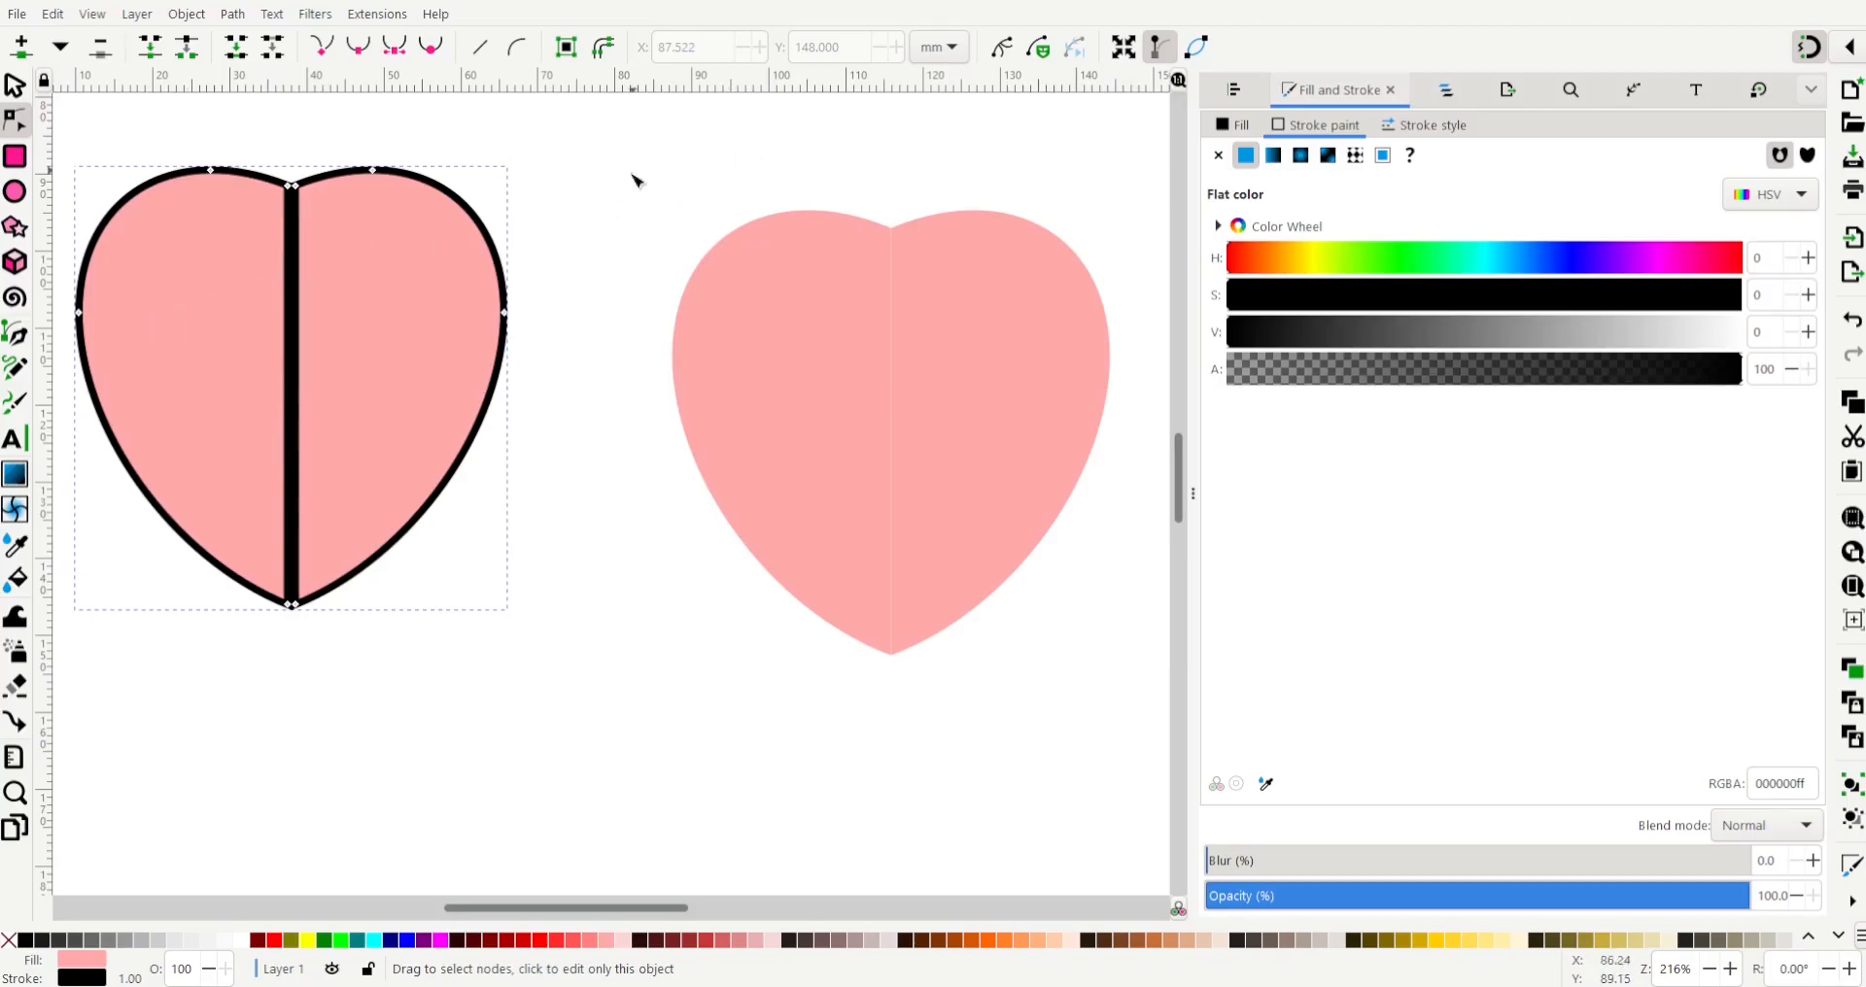
scroll(423, 294, down, 2)
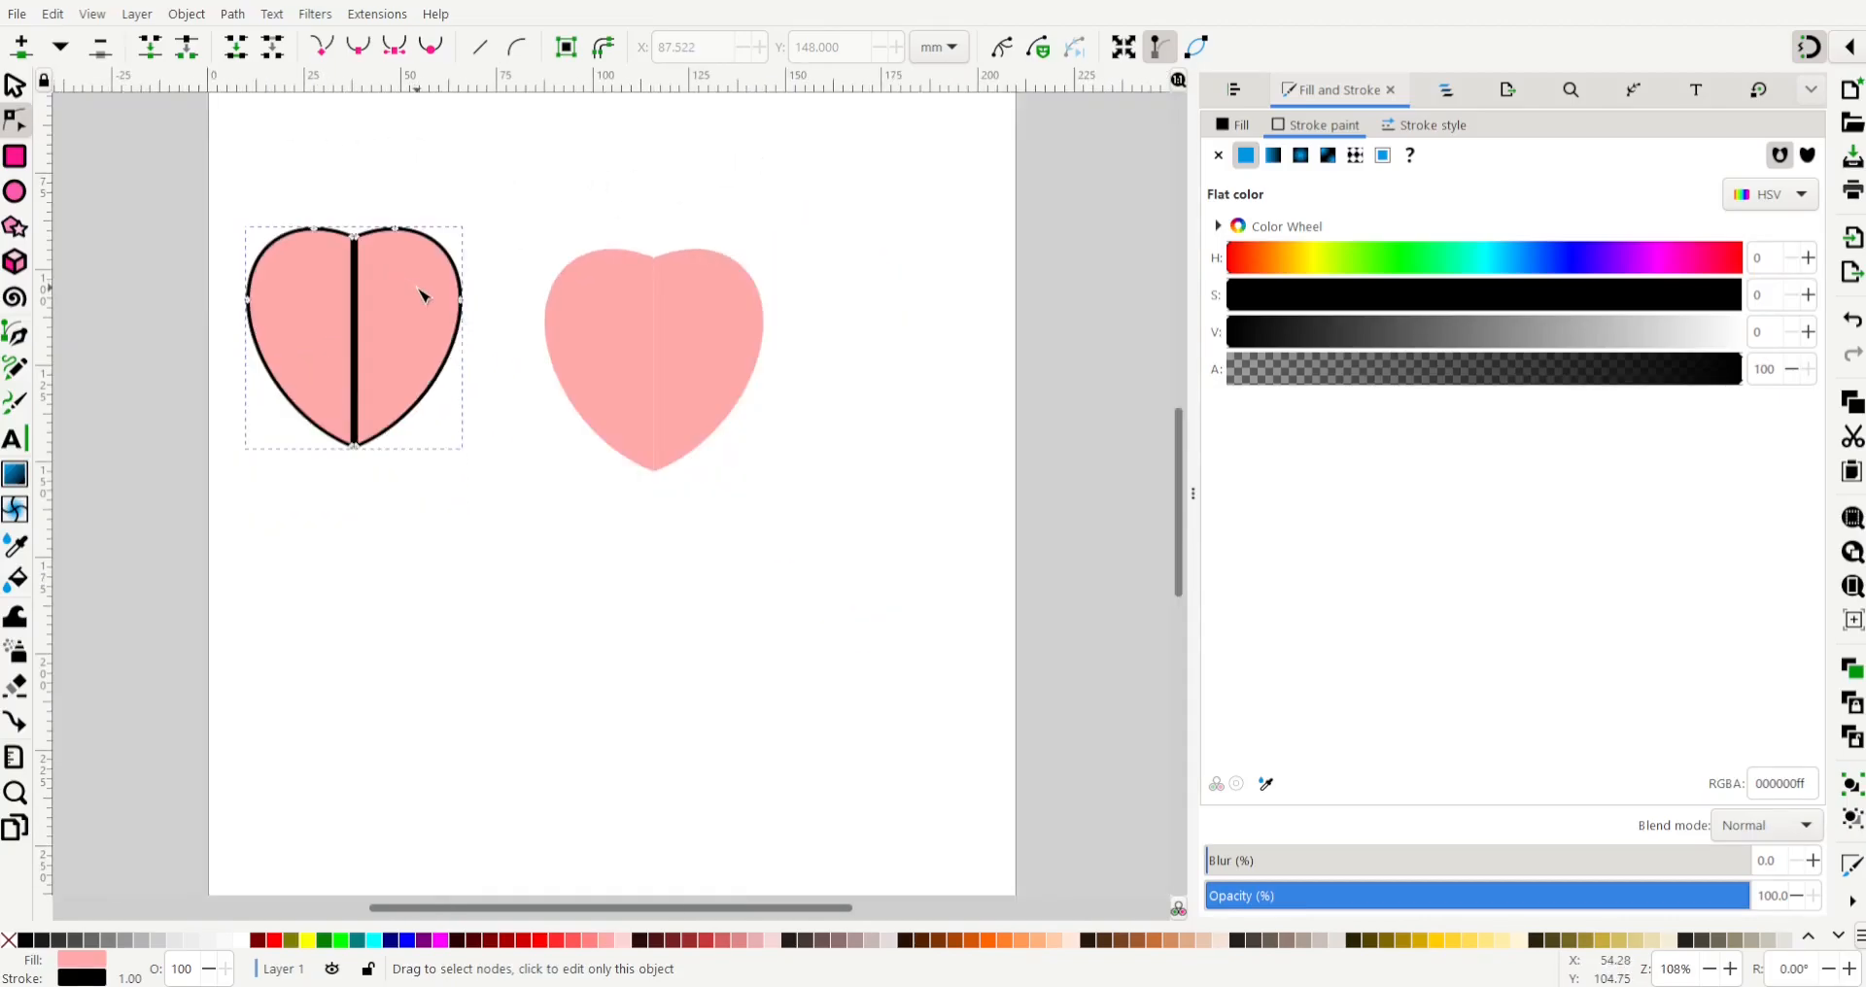
- Move the heart without an outline off the page and place the outlined heart in the open middle of the page
click(15, 85)
drag(480, 134, 918, 592)
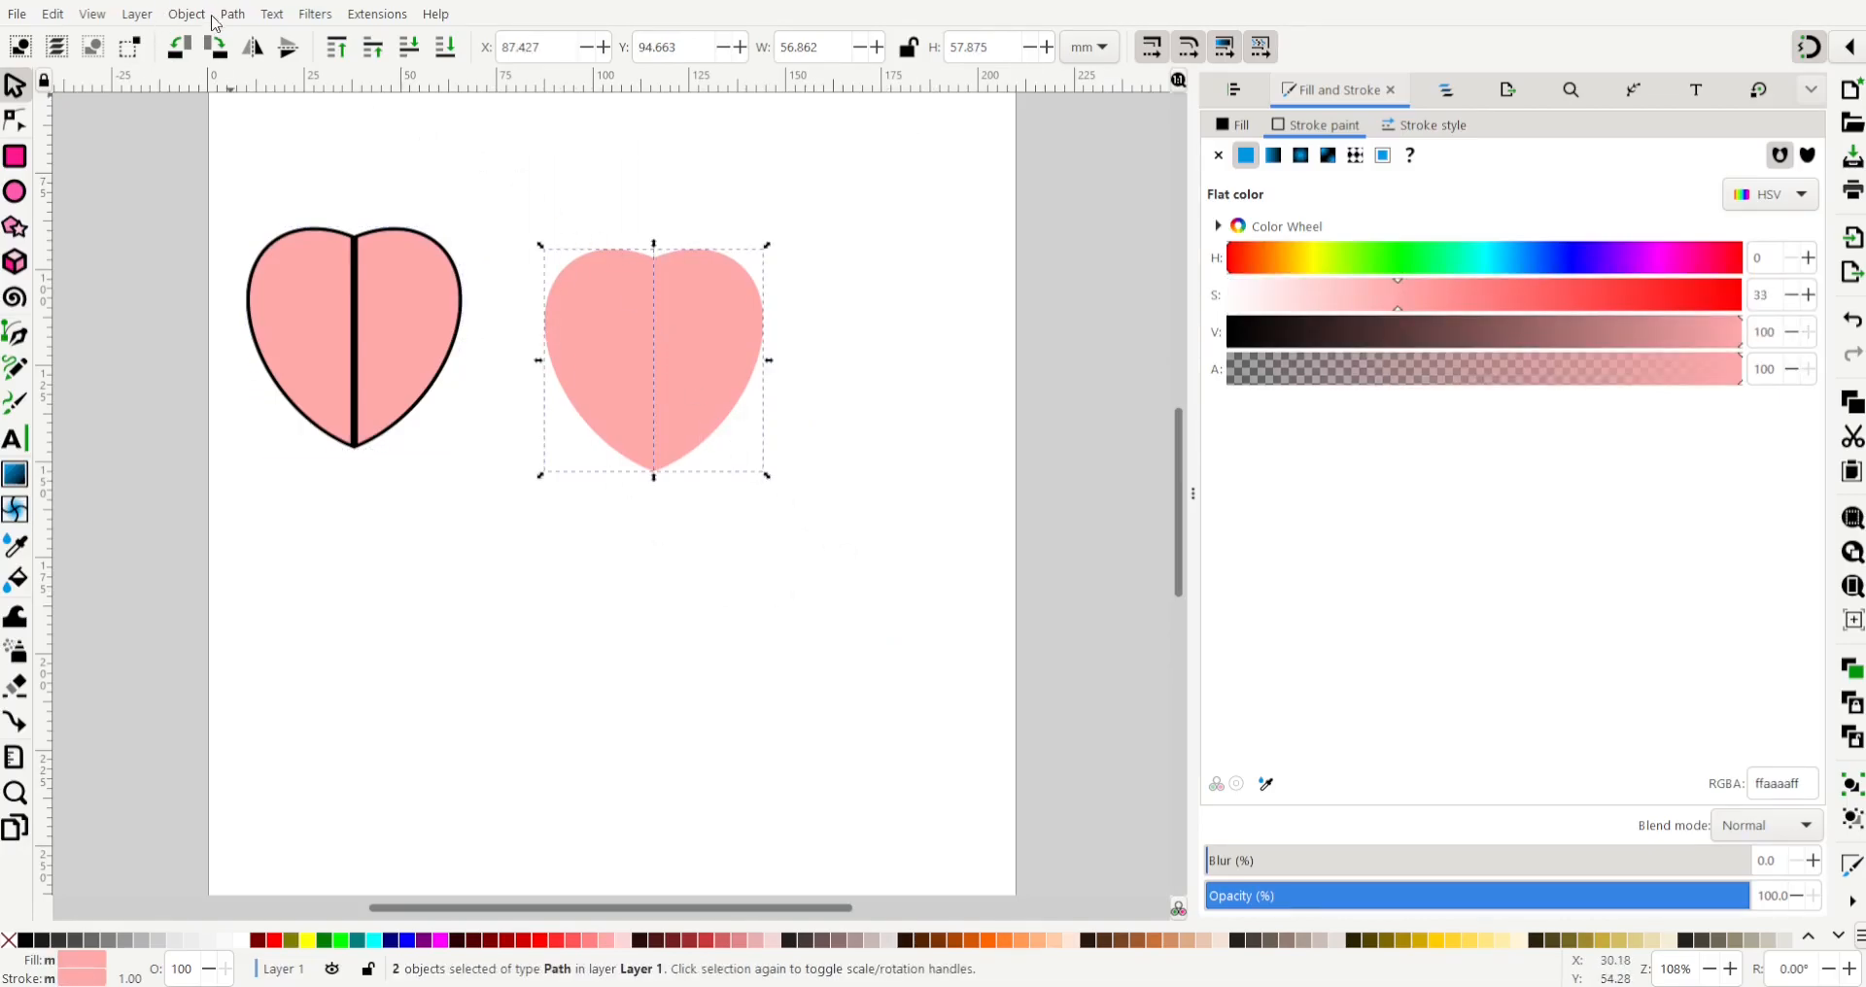
key(ctrl+plus)
drag(716, 395, 1190, 503)
mouse_move(270, 297)
mouse_down()
mouse_move(481, 371)
mouse_move(470, 381)
mouse_up()
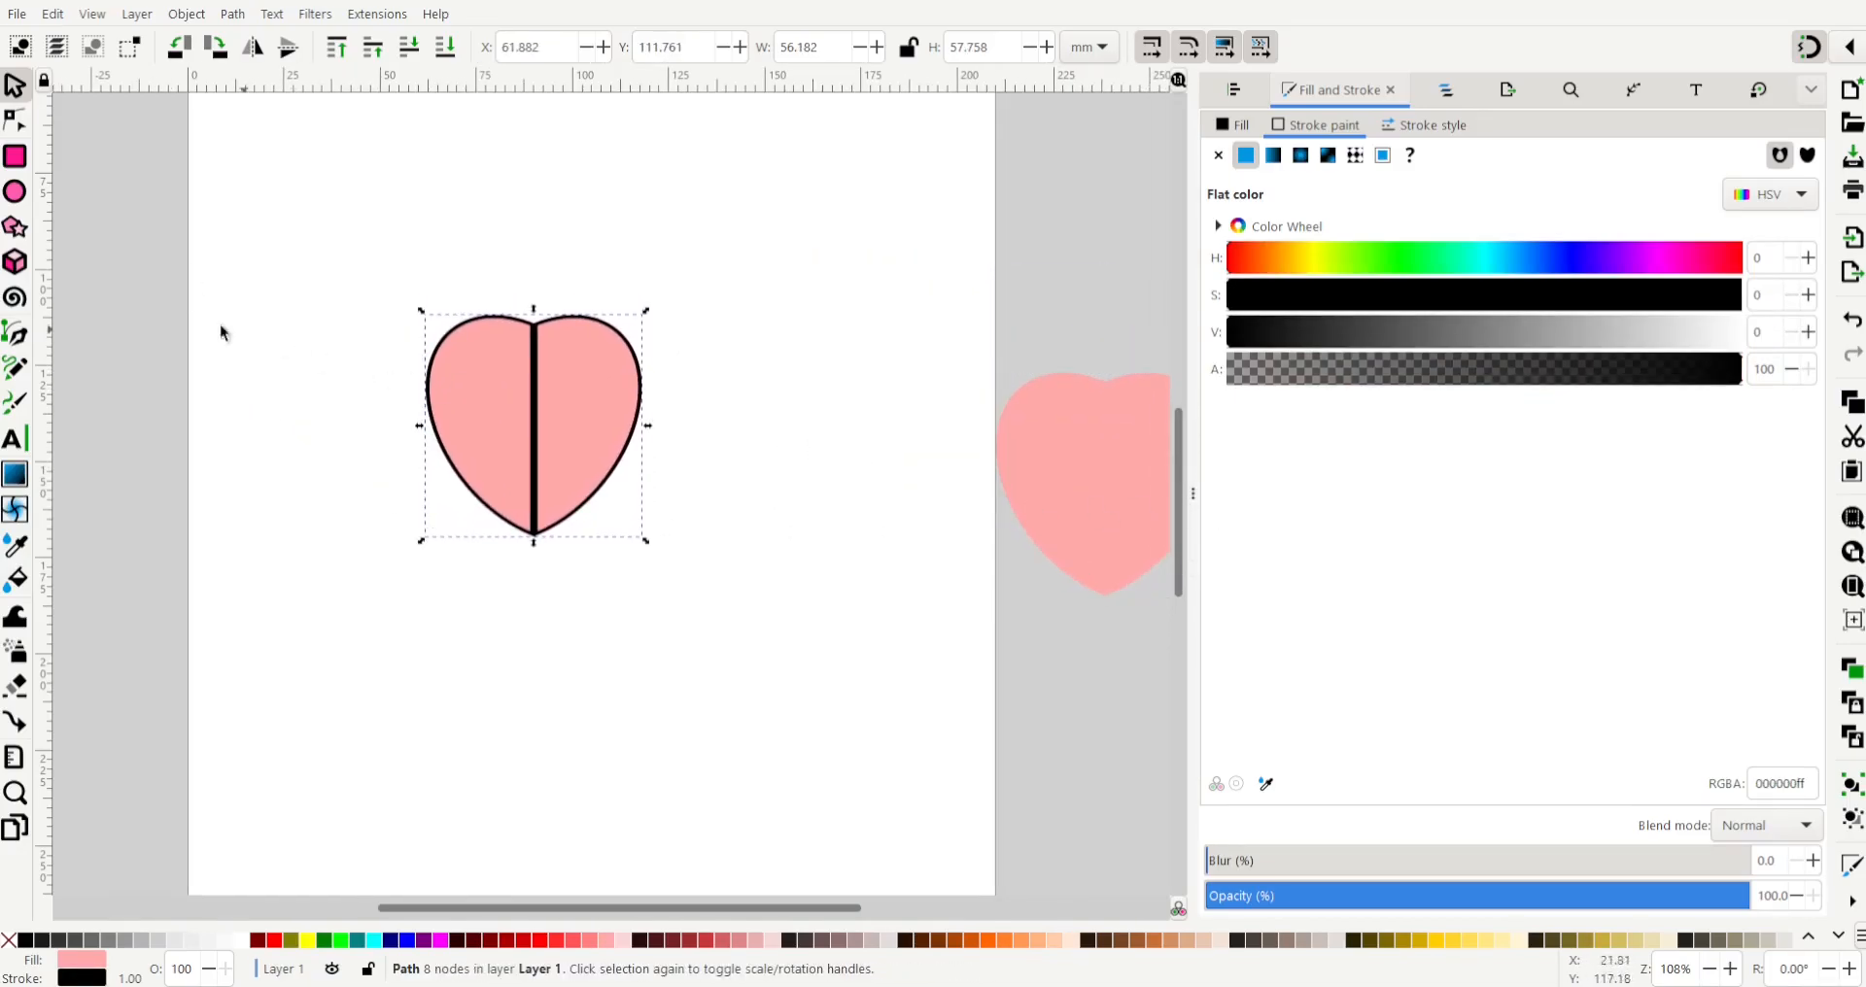
- Draw a rectangle about 131 by 93 mm around the outlined heart and remove its fill
click(270, 293)
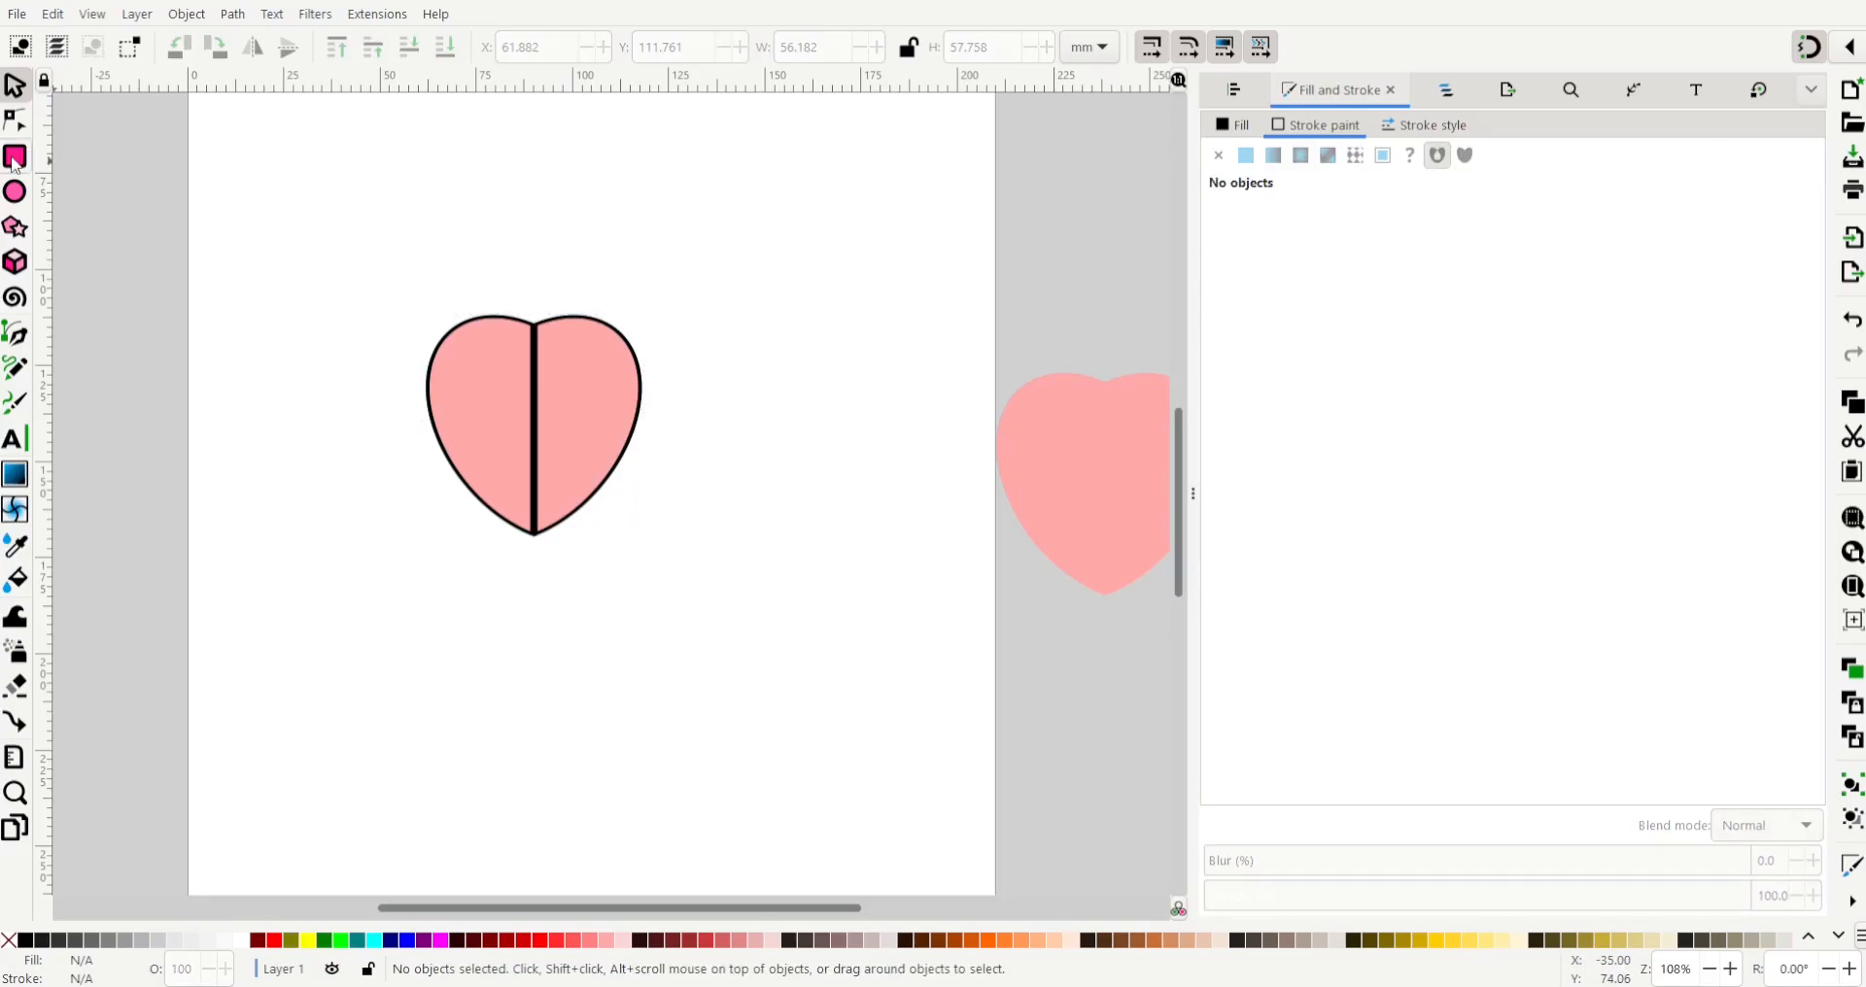
click(15, 163)
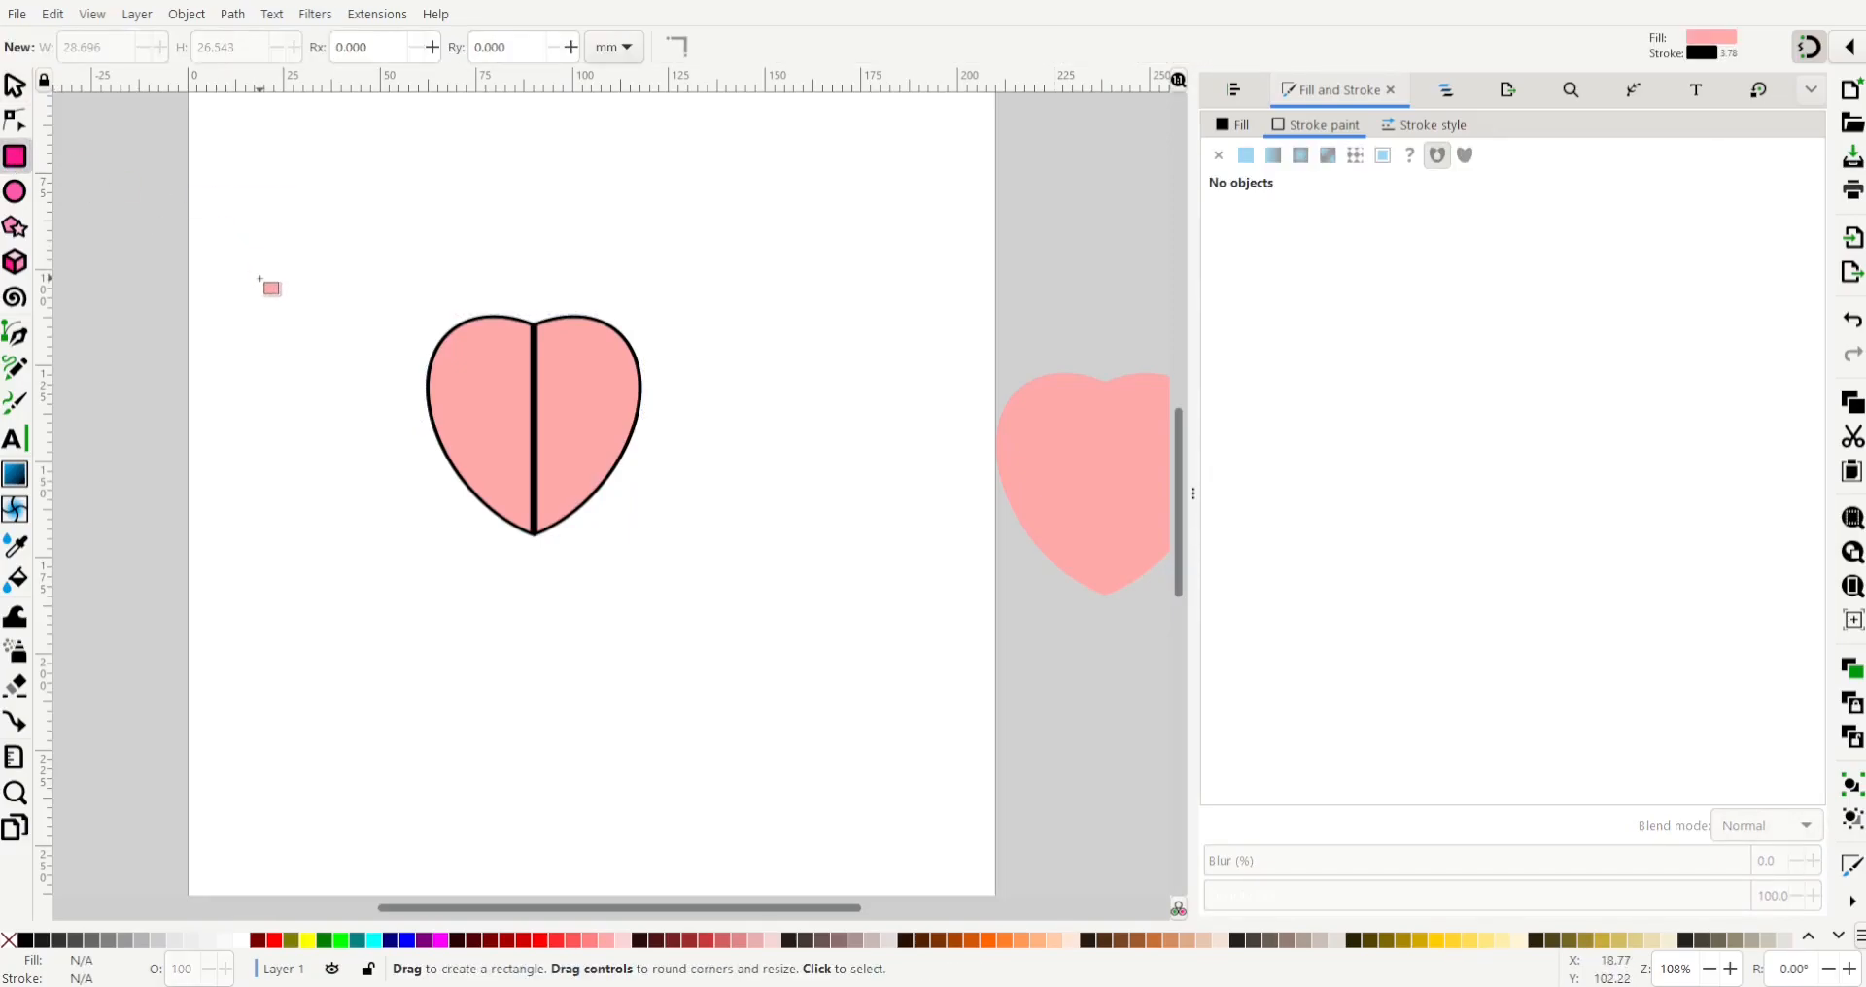
drag(313, 242, 822, 604)
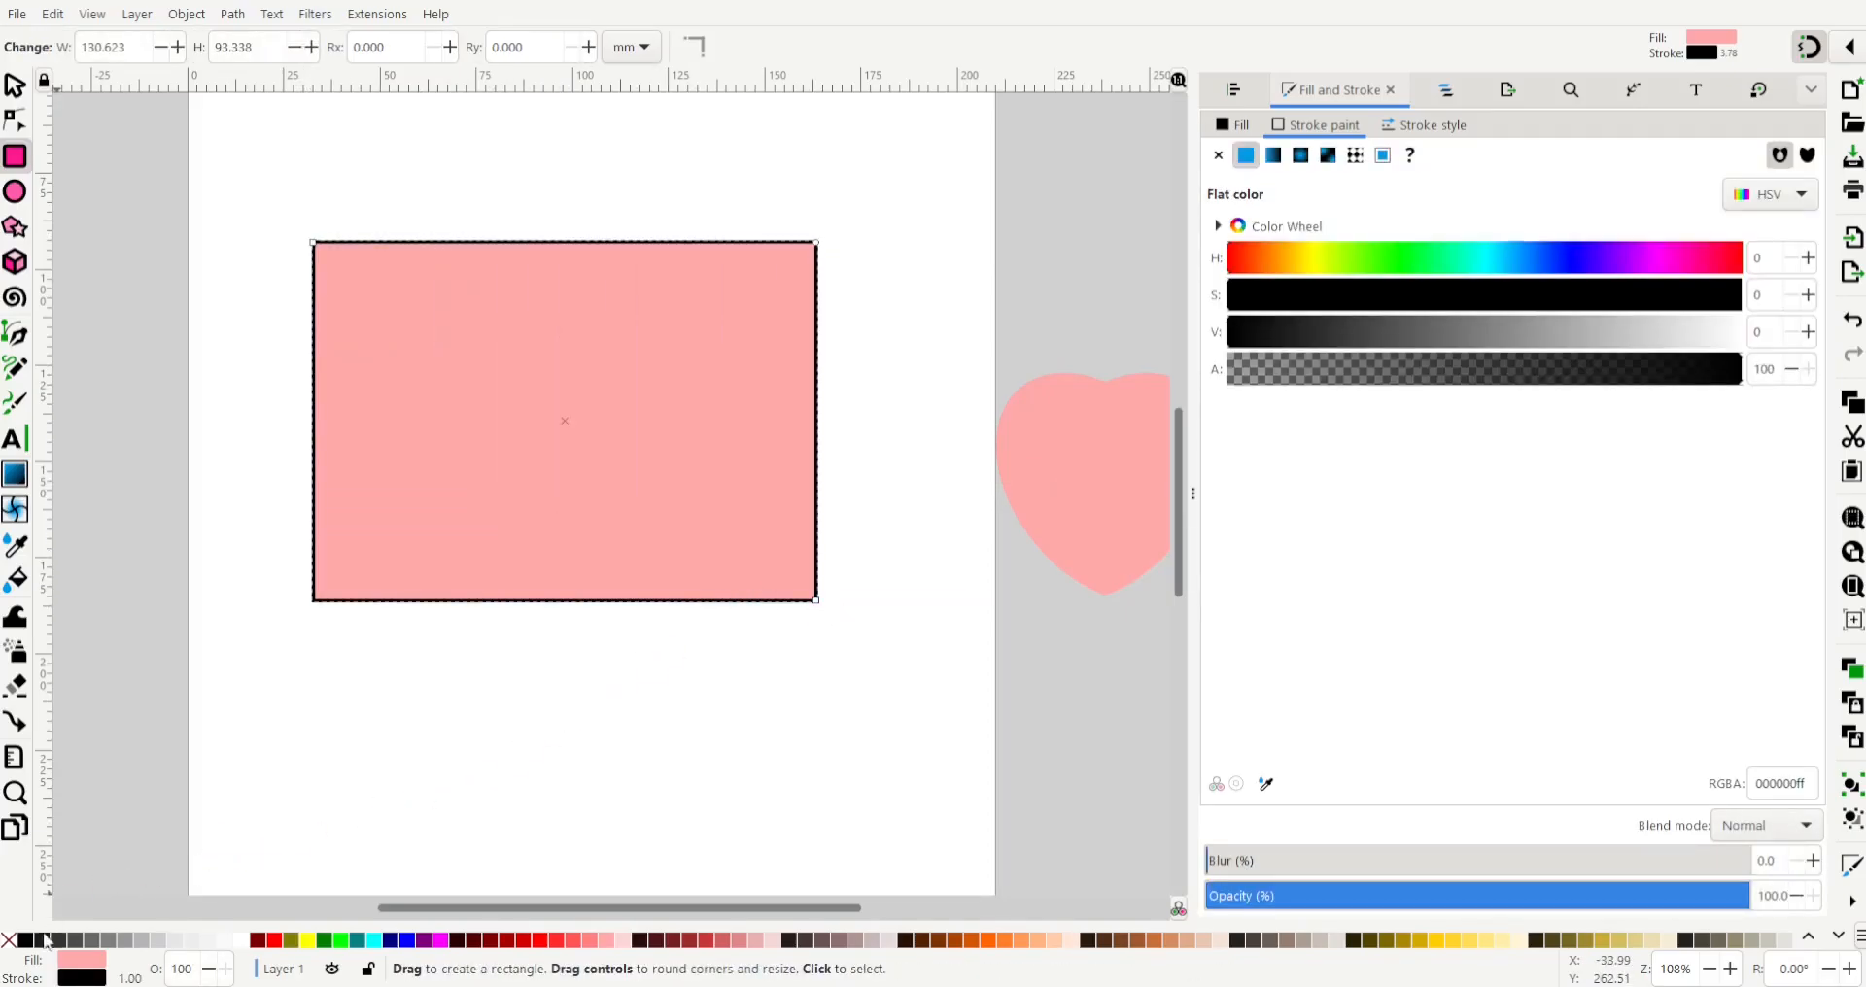
click(9, 939)
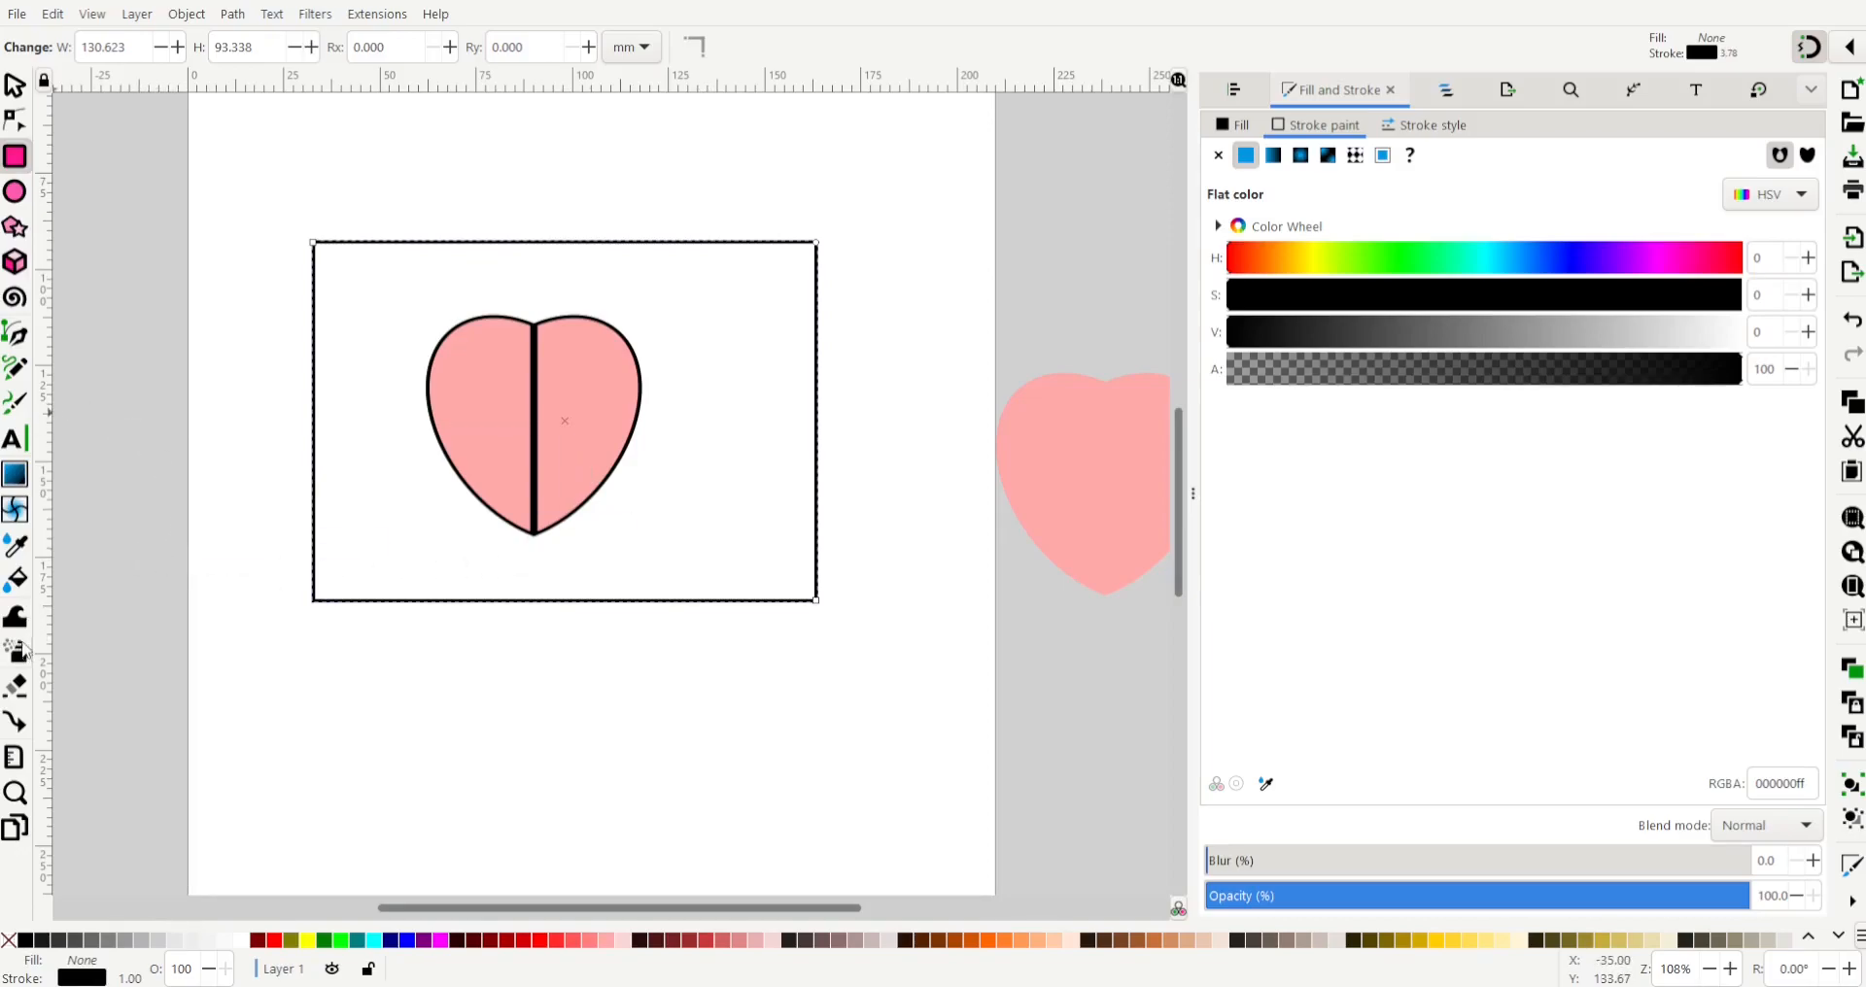
- Bucket-fill the area between the rectangle and the heart, colour the new shape orange and move it below the rectangle
click(18, 581)
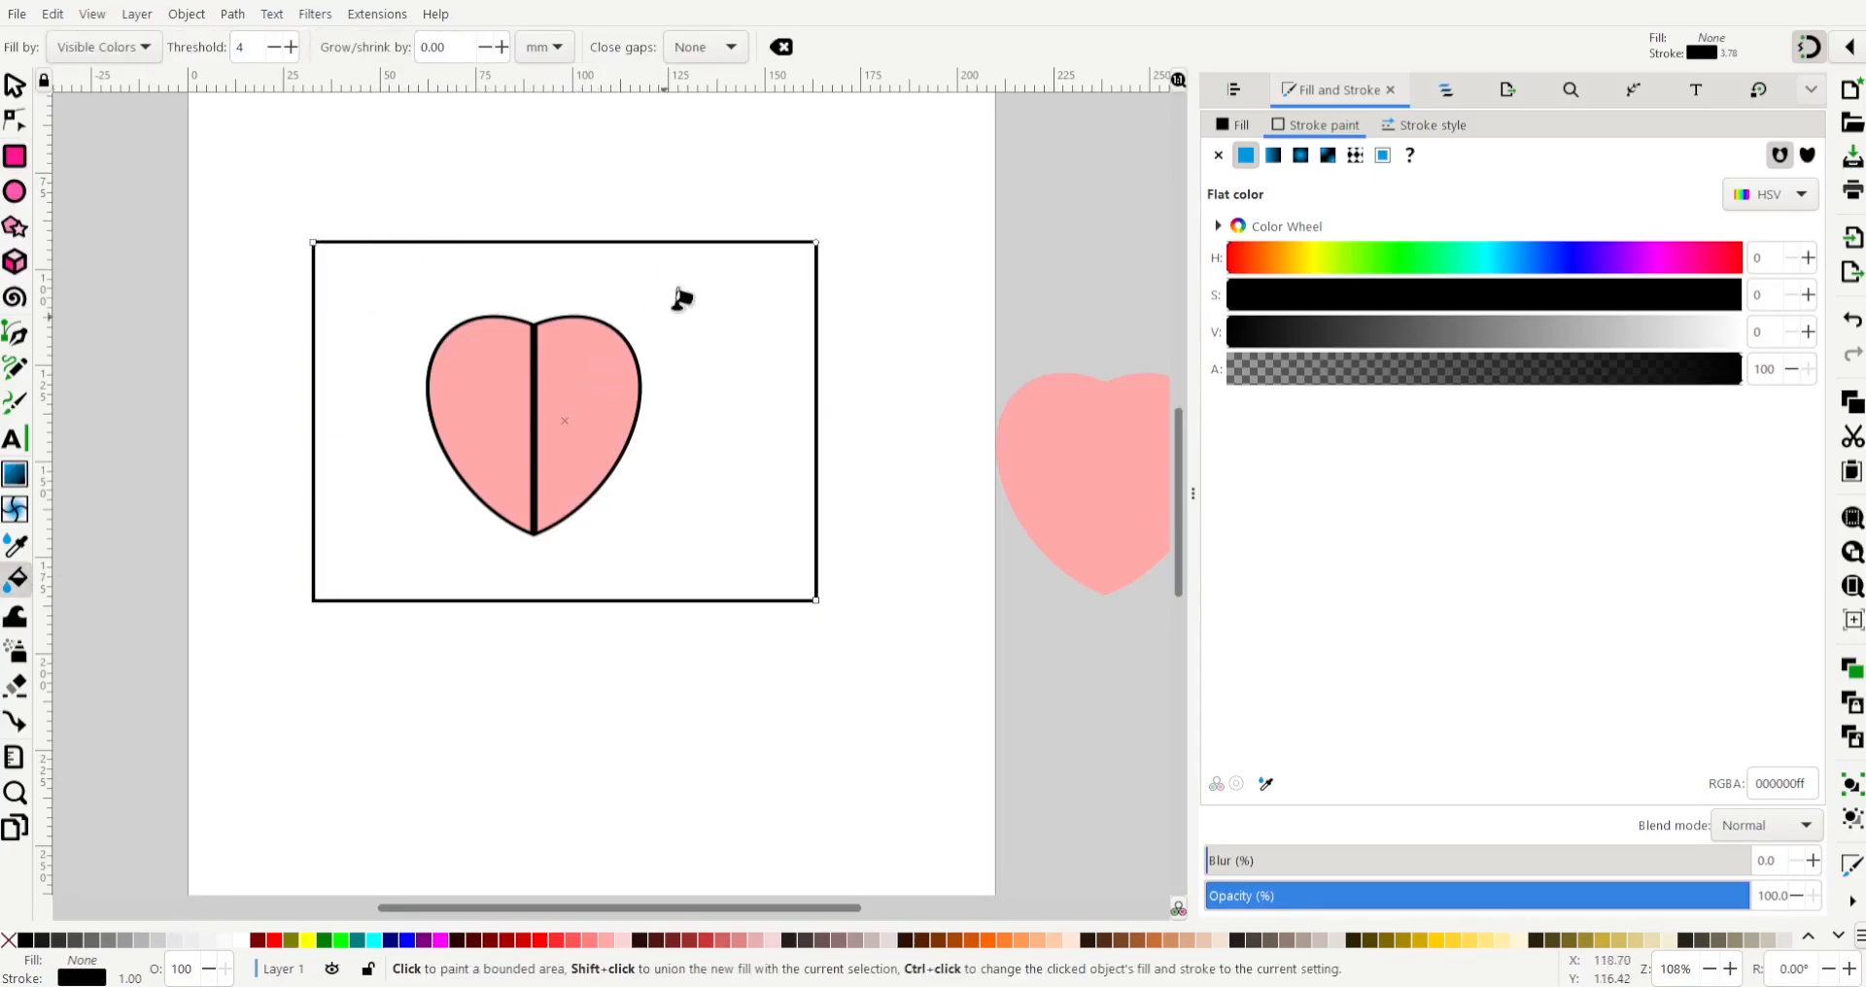
click(712, 282)
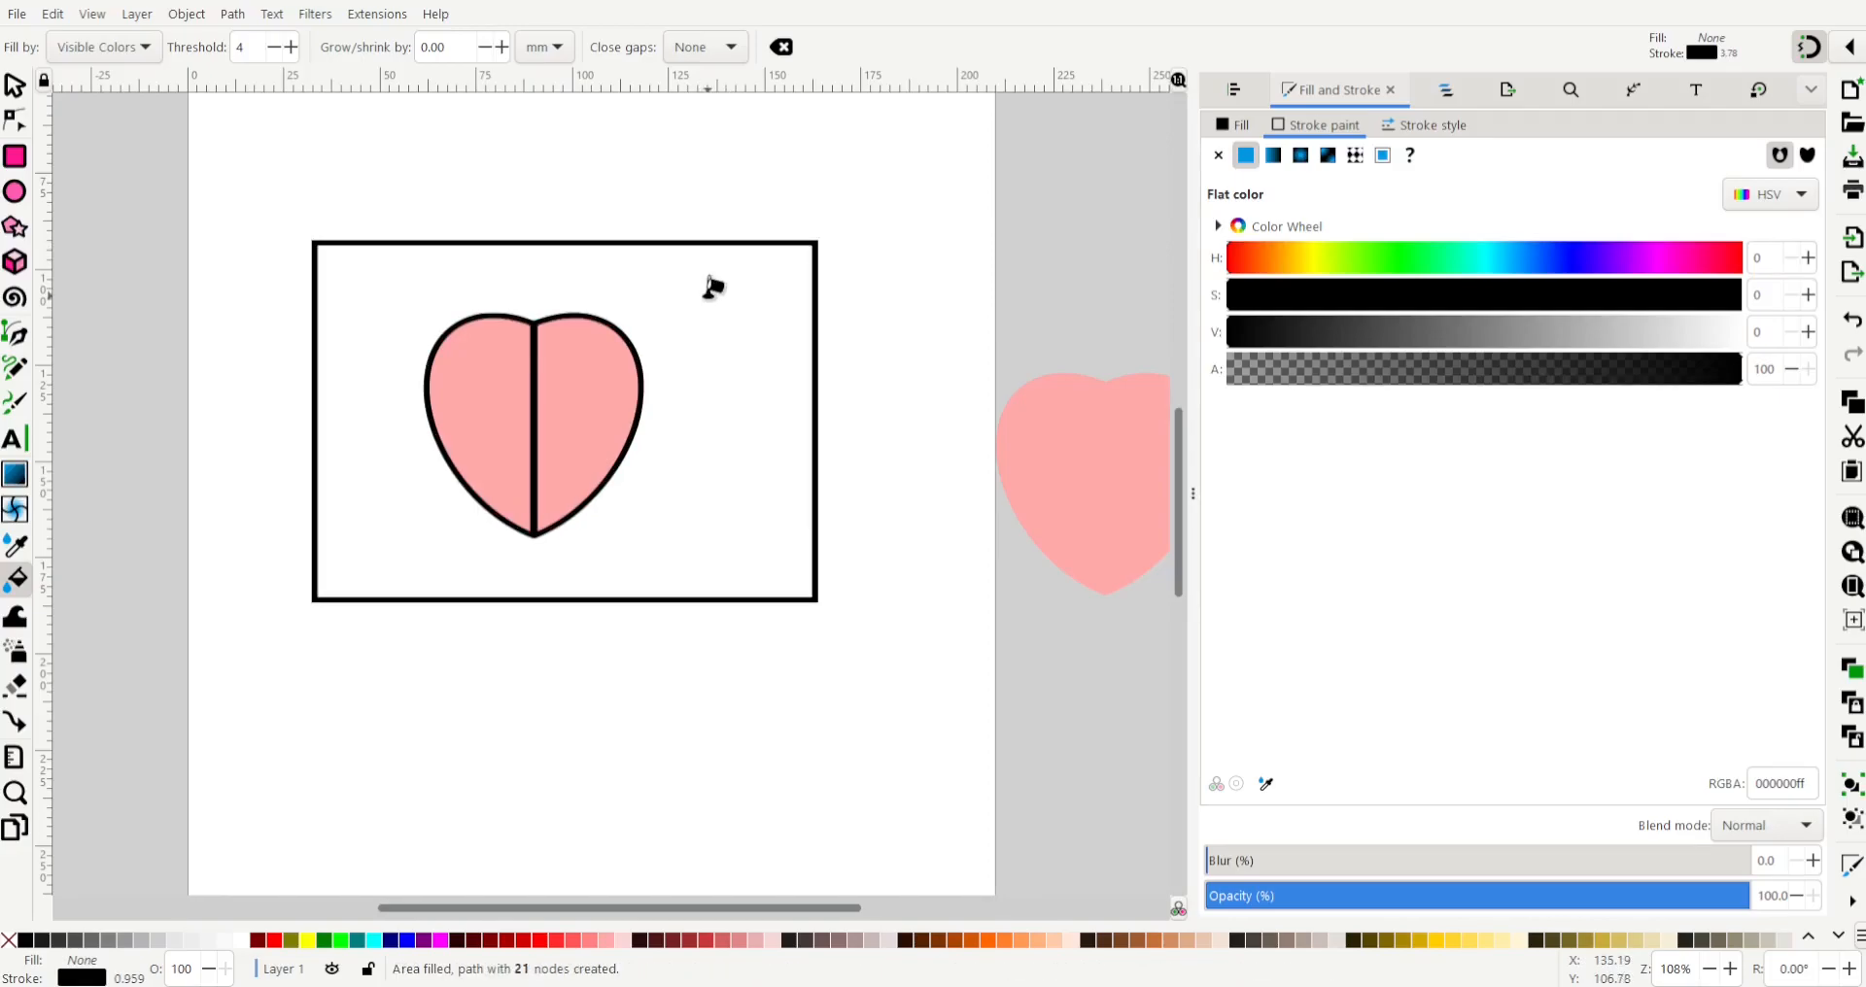
click(15, 86)
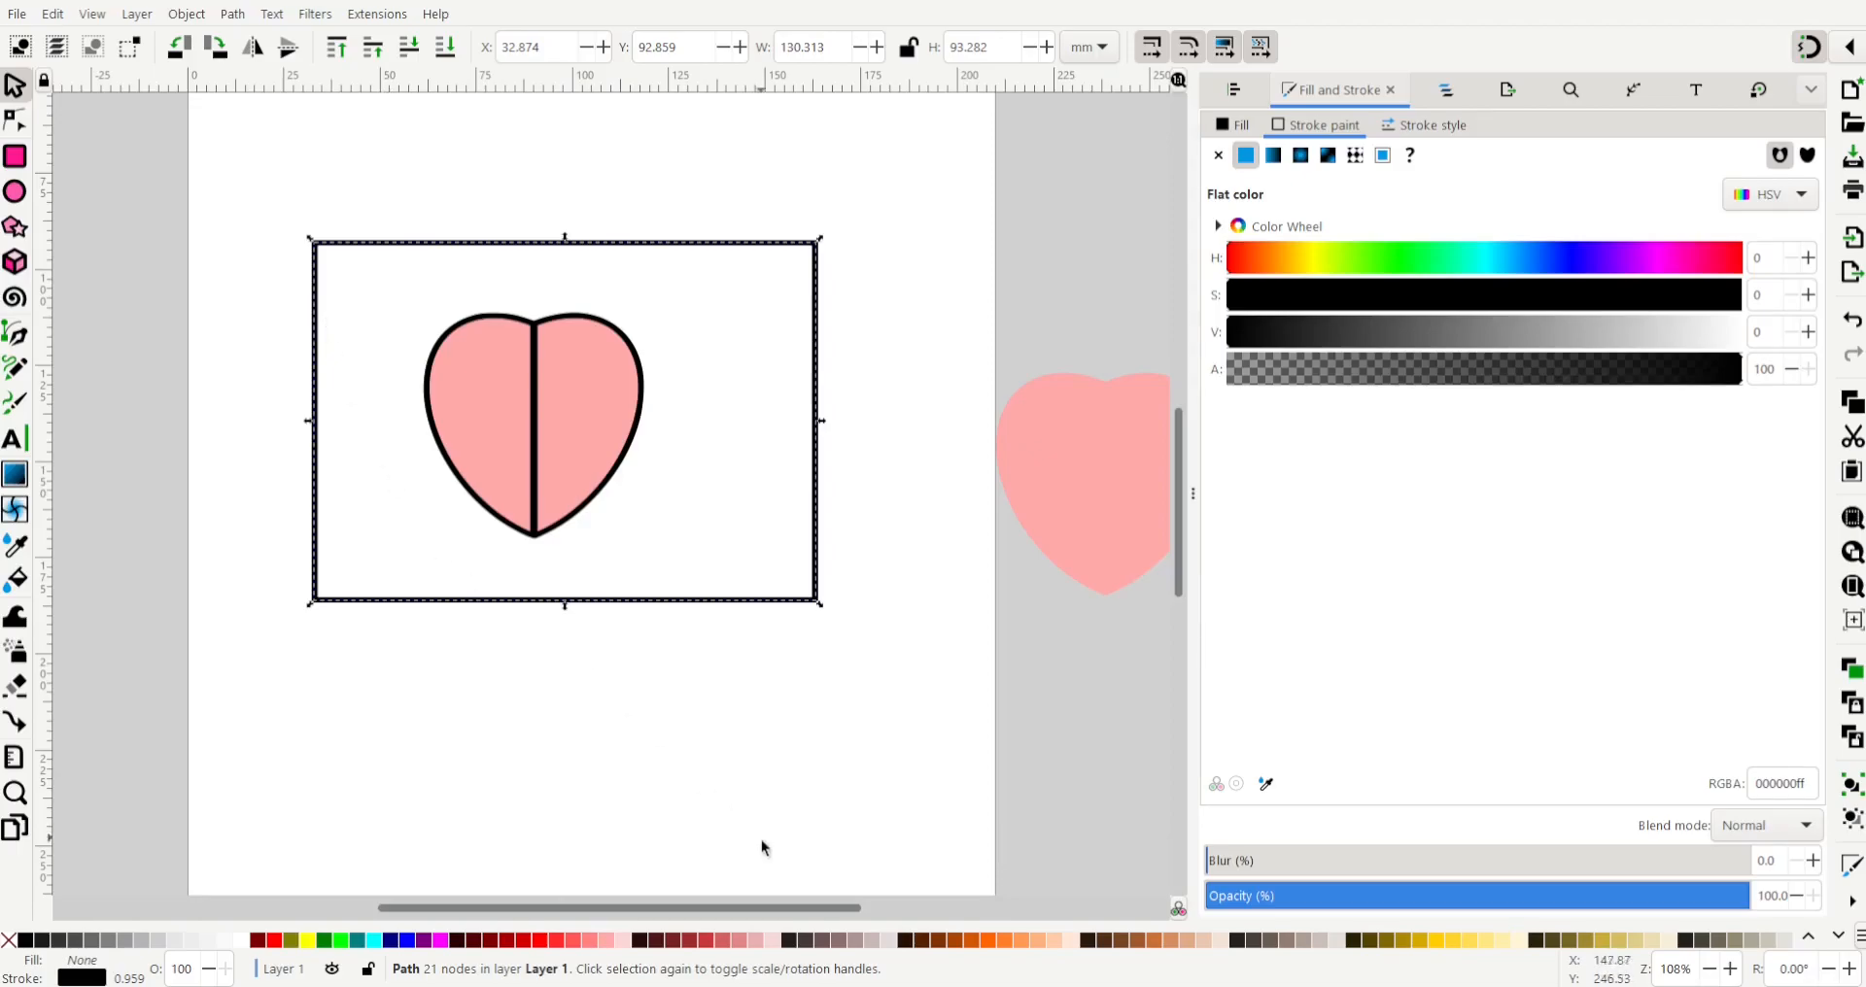
click(1018, 939)
drag(738, 285, 862, 696)
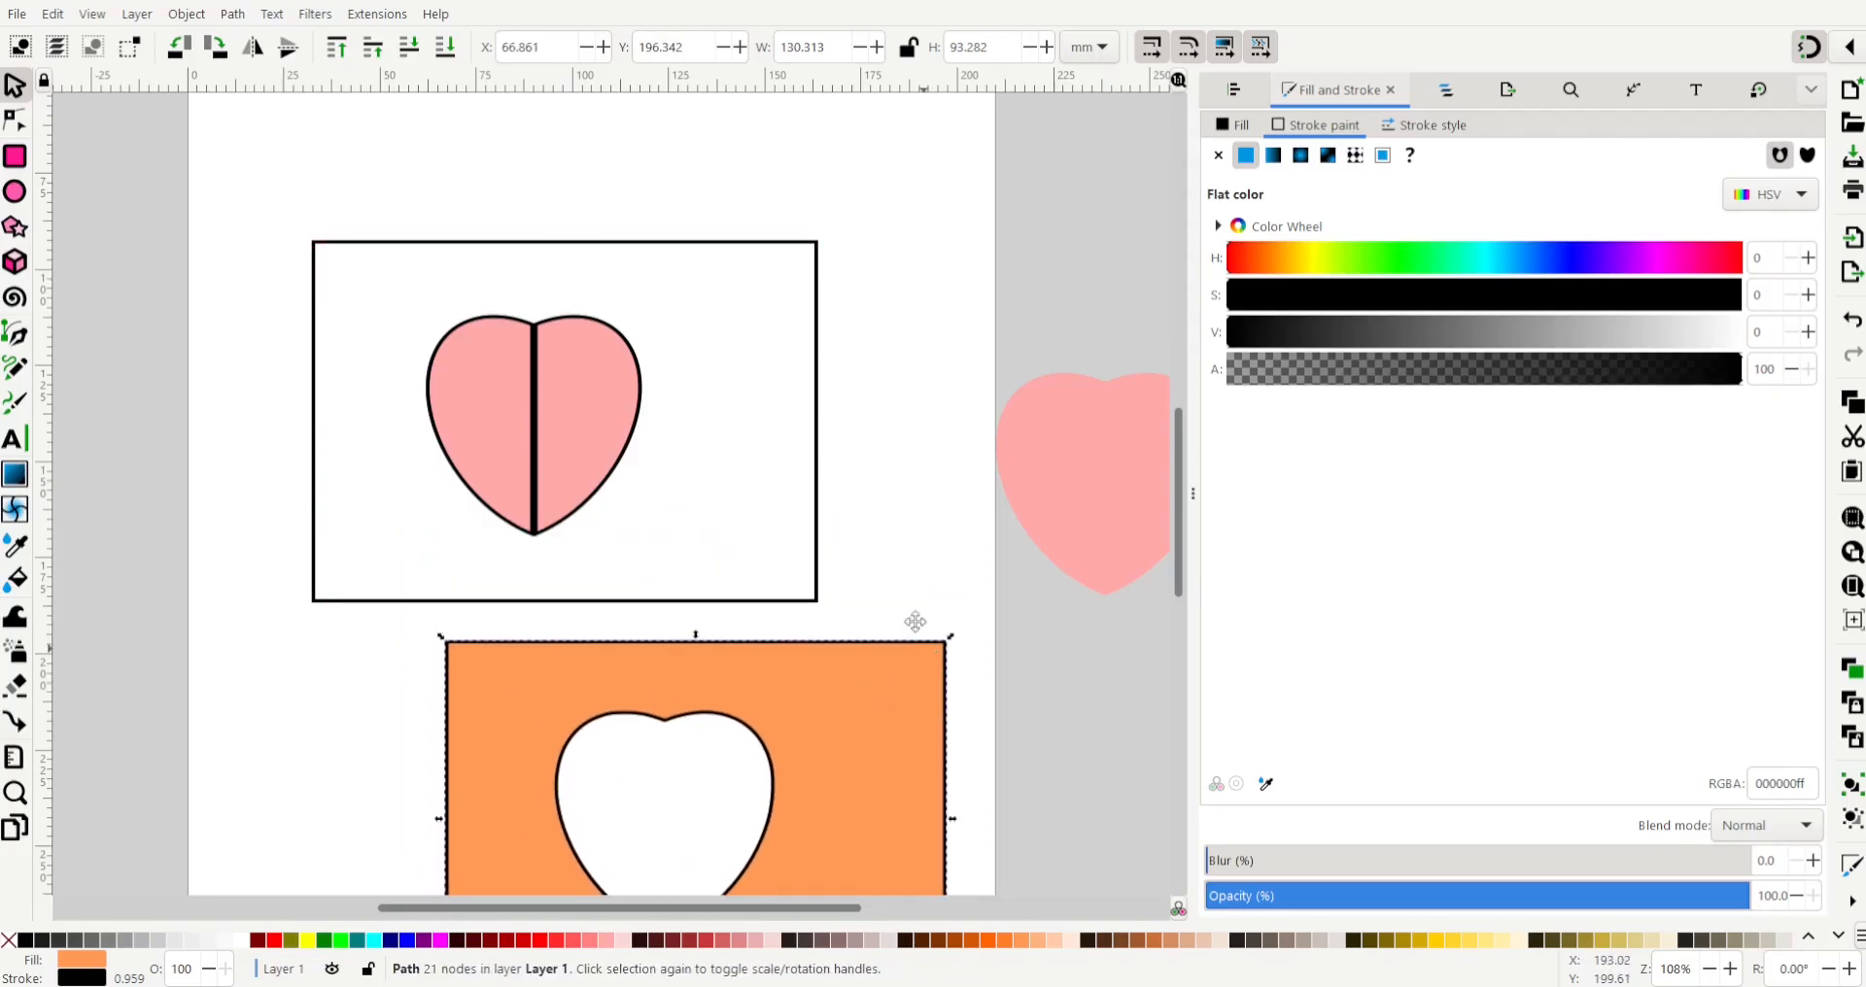
- Break the orange shape apart and delete its outer rectangle, keeping the heart-shaped piece
scroll(656, 271, down, 10)
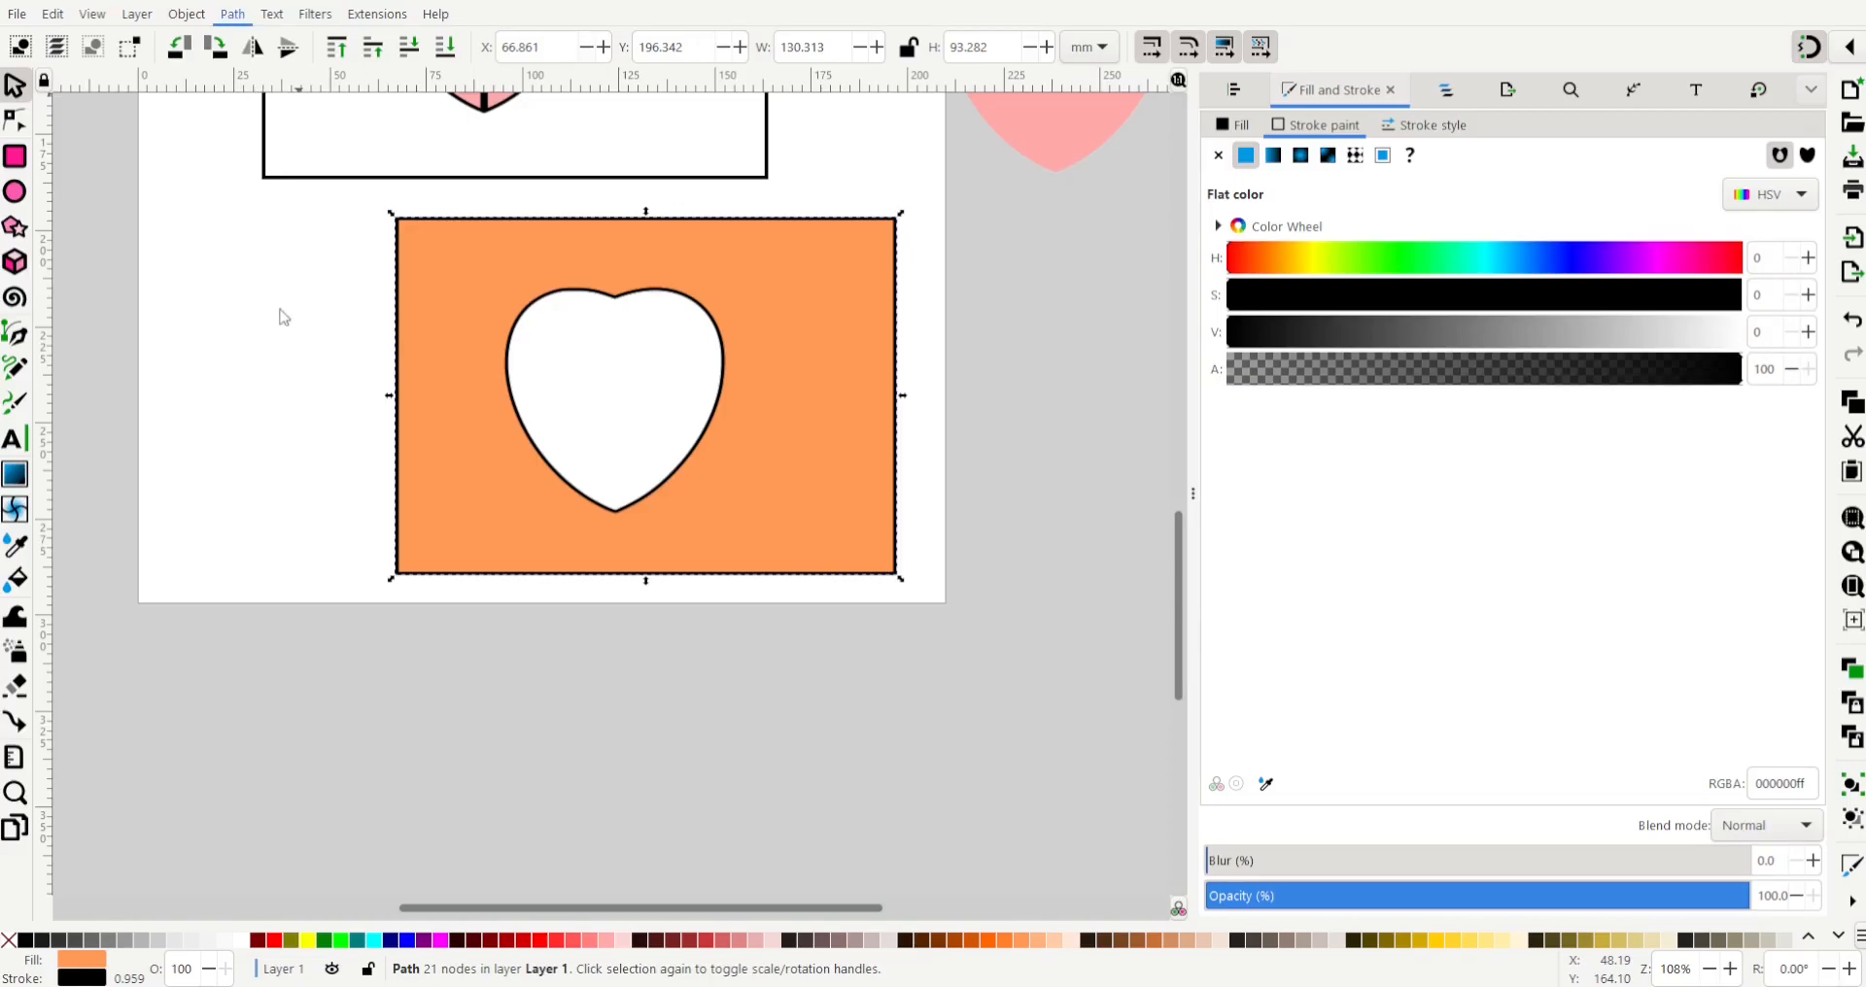
key(ctrl+shift+k)
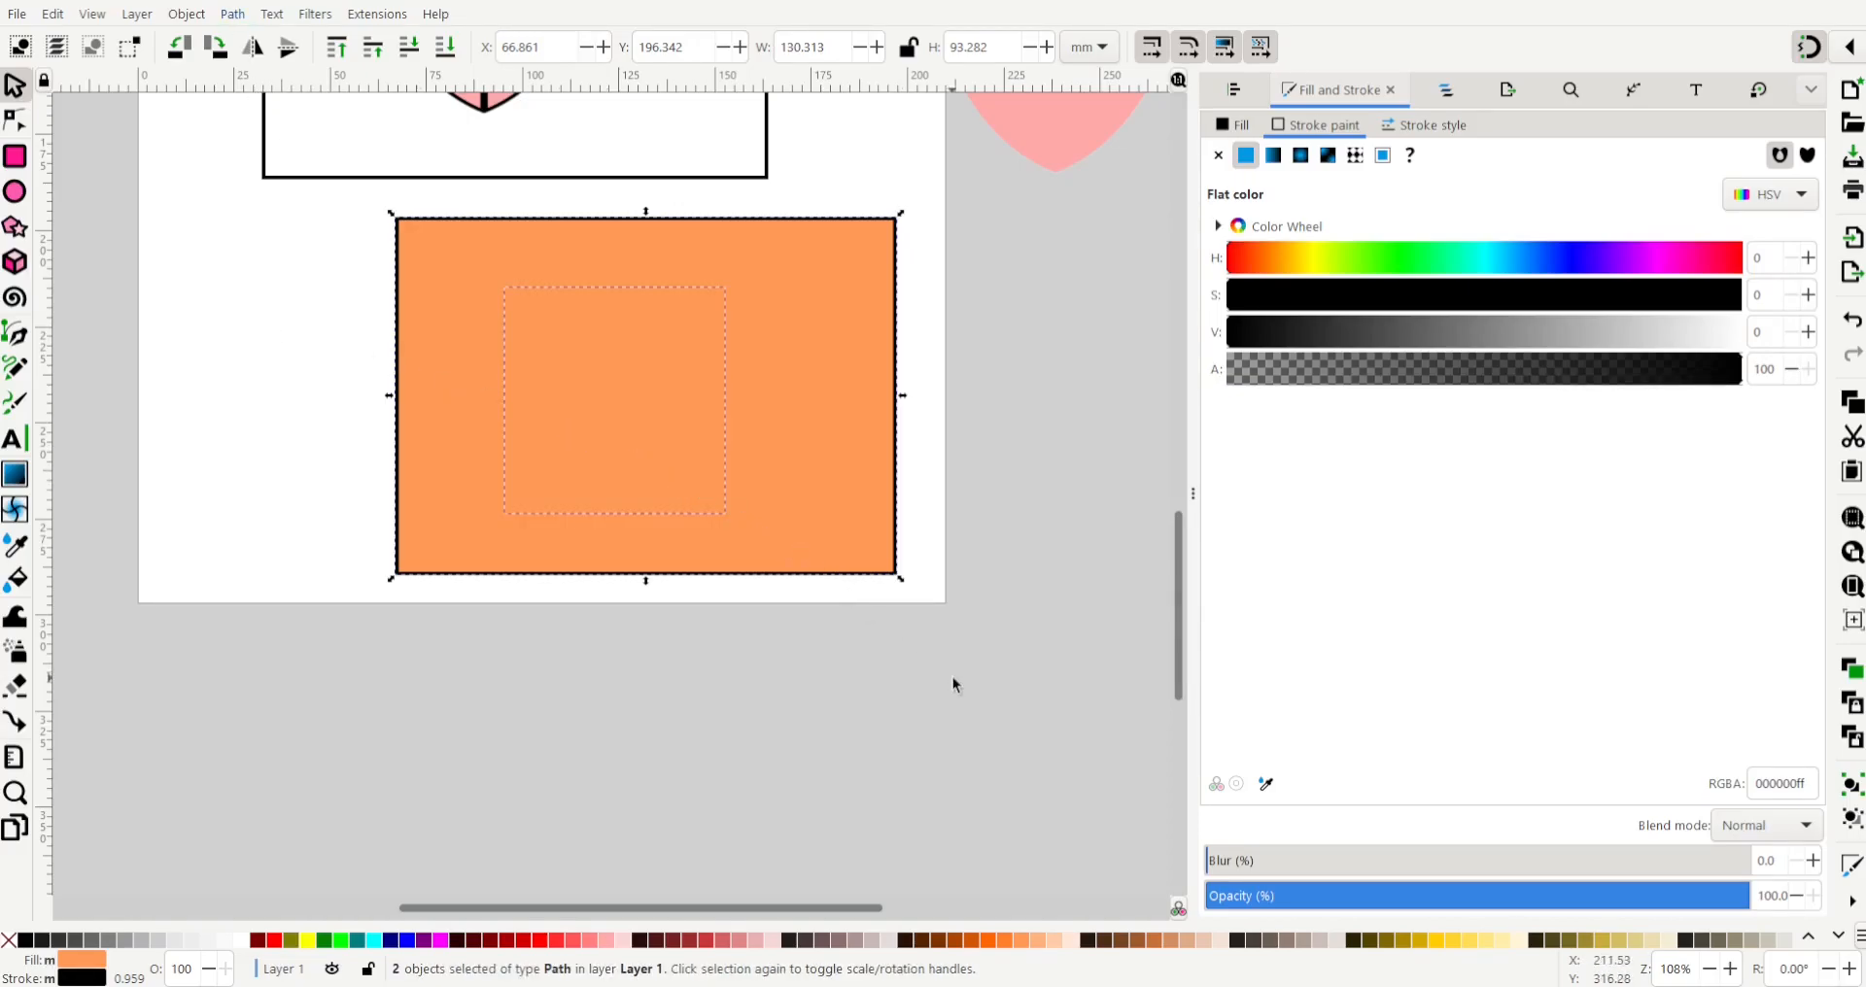
key(Escape)
drag(753, 389, 500, 569)
key(Delete)
click(643, 394)
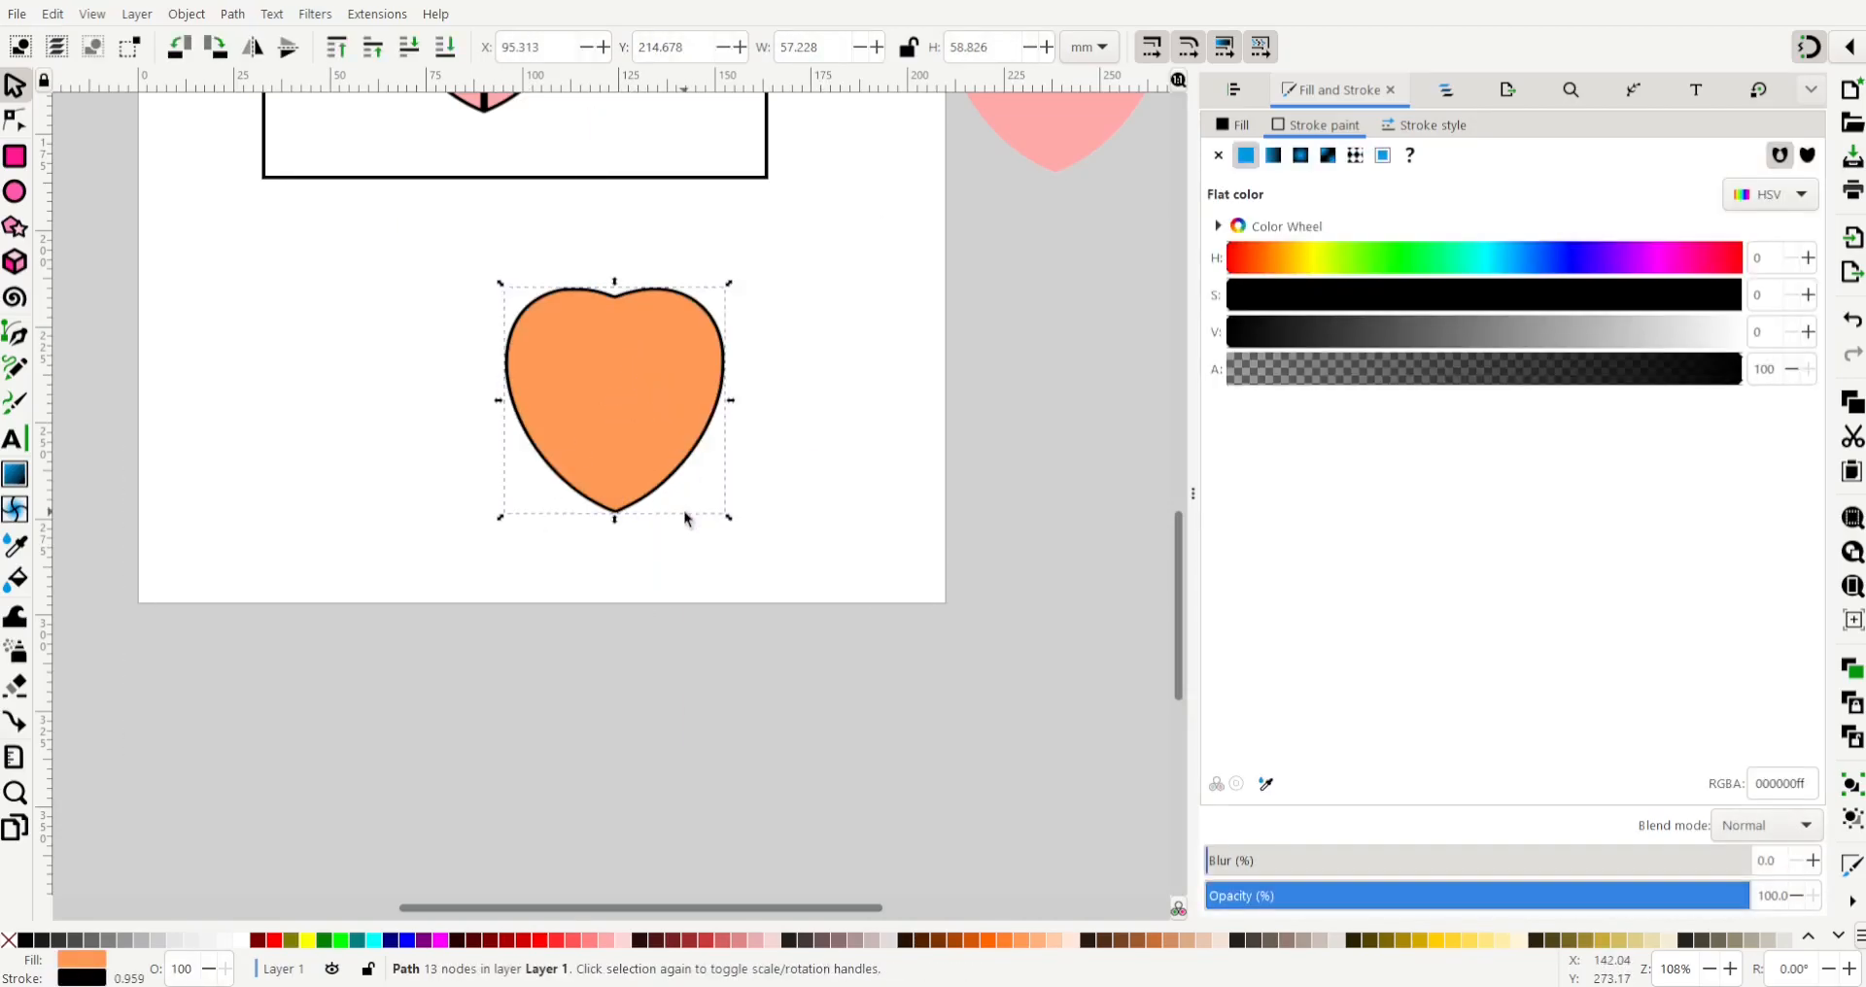
- Undo the bucket-fill work, the moves and the union, back to two pink hearts with separate halves
key(Escape)
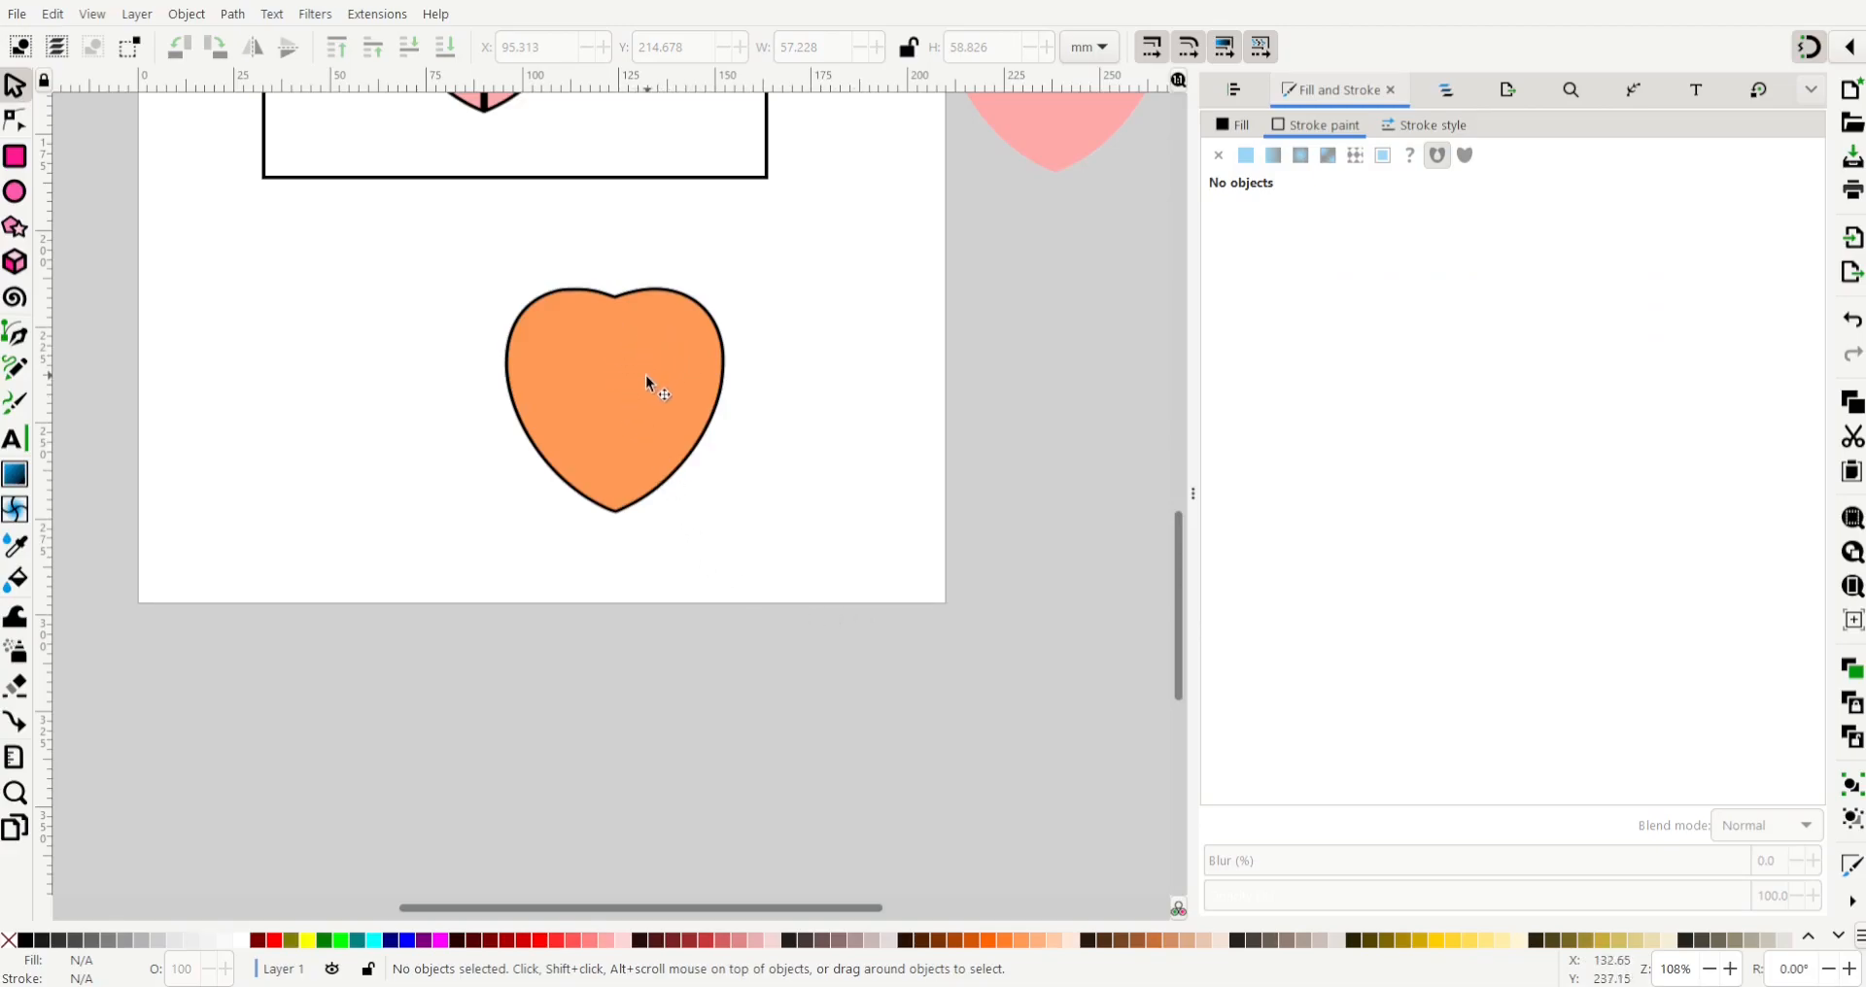
drag(821, 284, 832, 629)
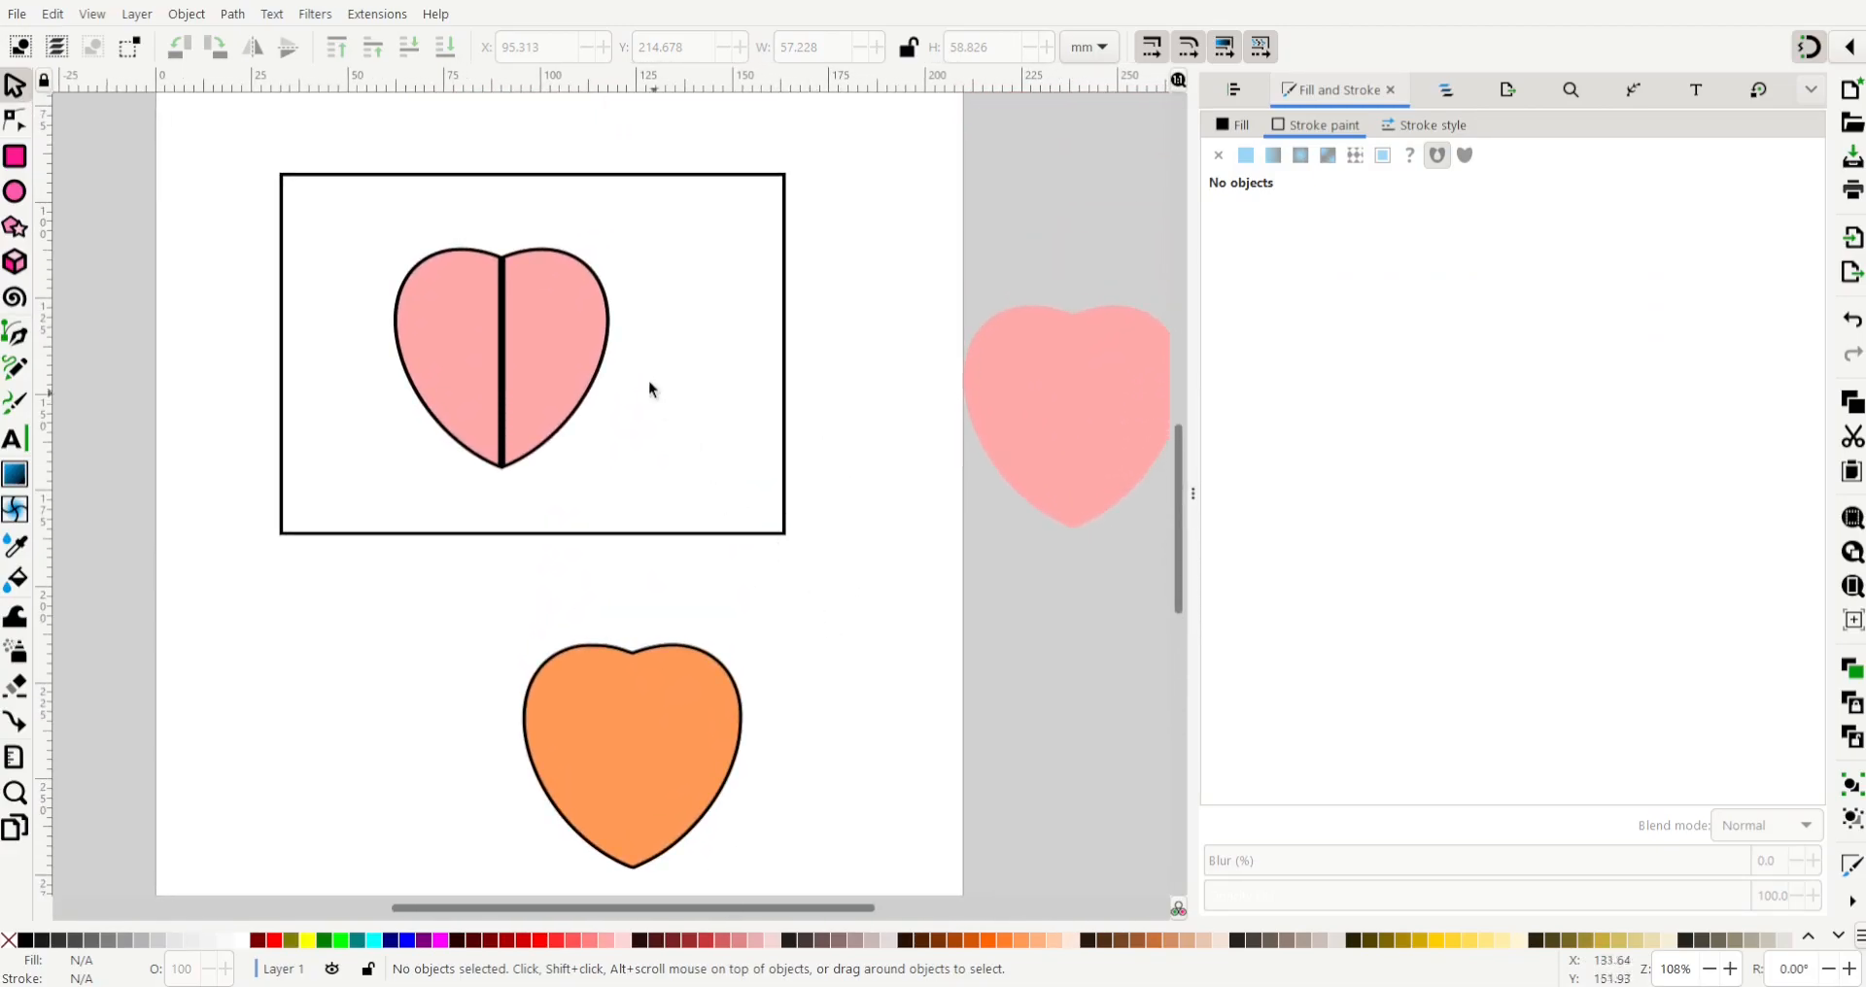
mouse_move(1032, 388)
mouse_down()
mouse_move(866, 400)
mouse_move(966, 382)
mouse_up()
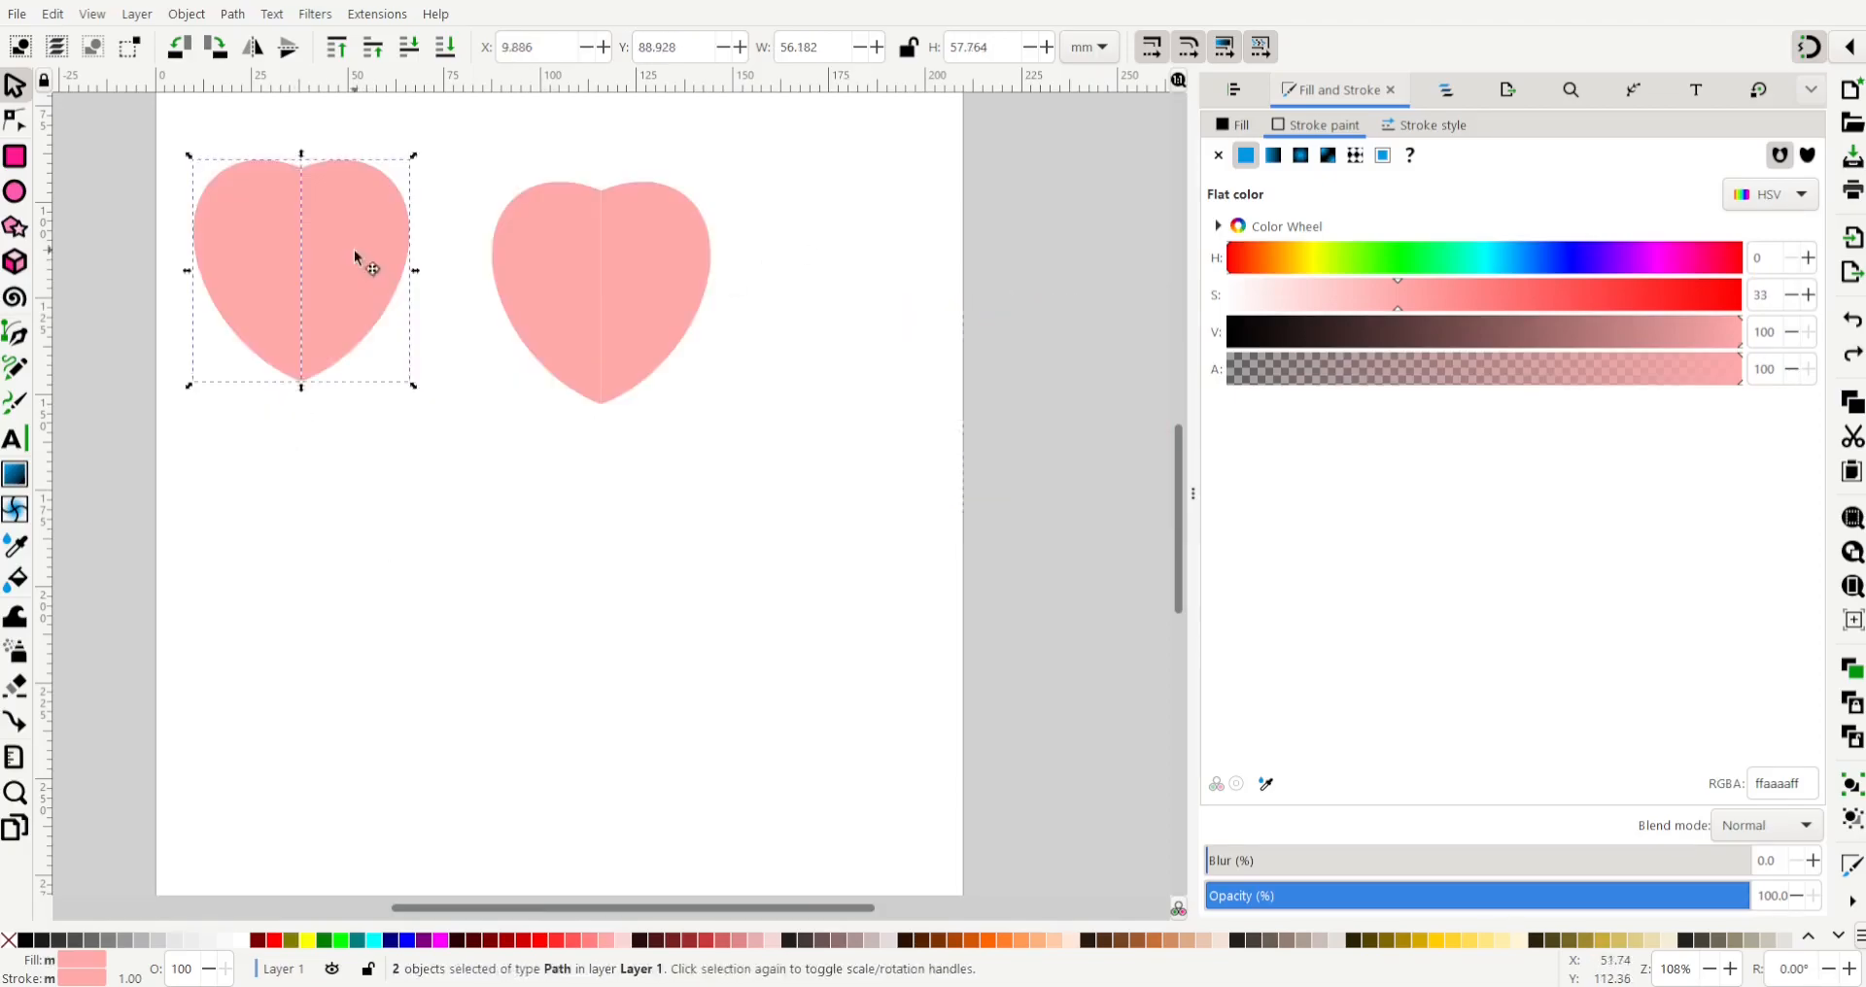
- Move both halves of the first pink heart together to the empty area below the other heart
mouse_move(354, 248)
mouse_down()
mouse_move(565, 671)
mouse_move(598, 644)
mouse_up()
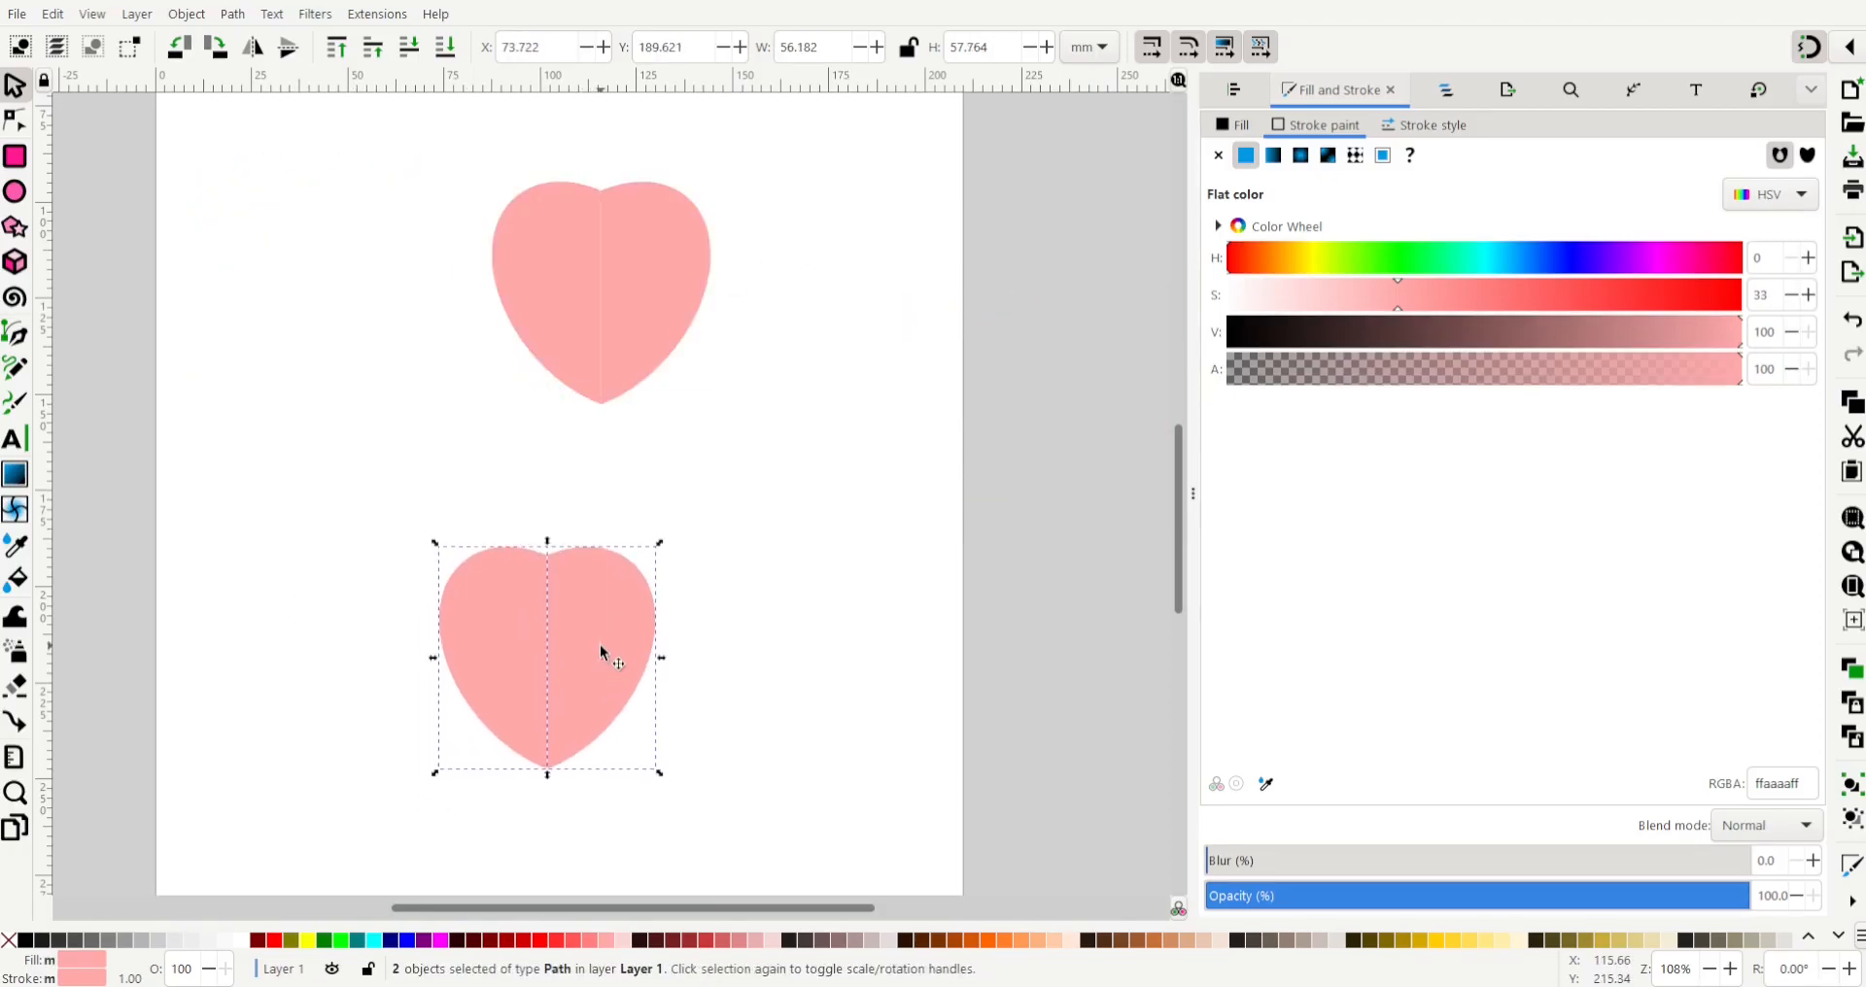
scroll(592, 647, up, 2)
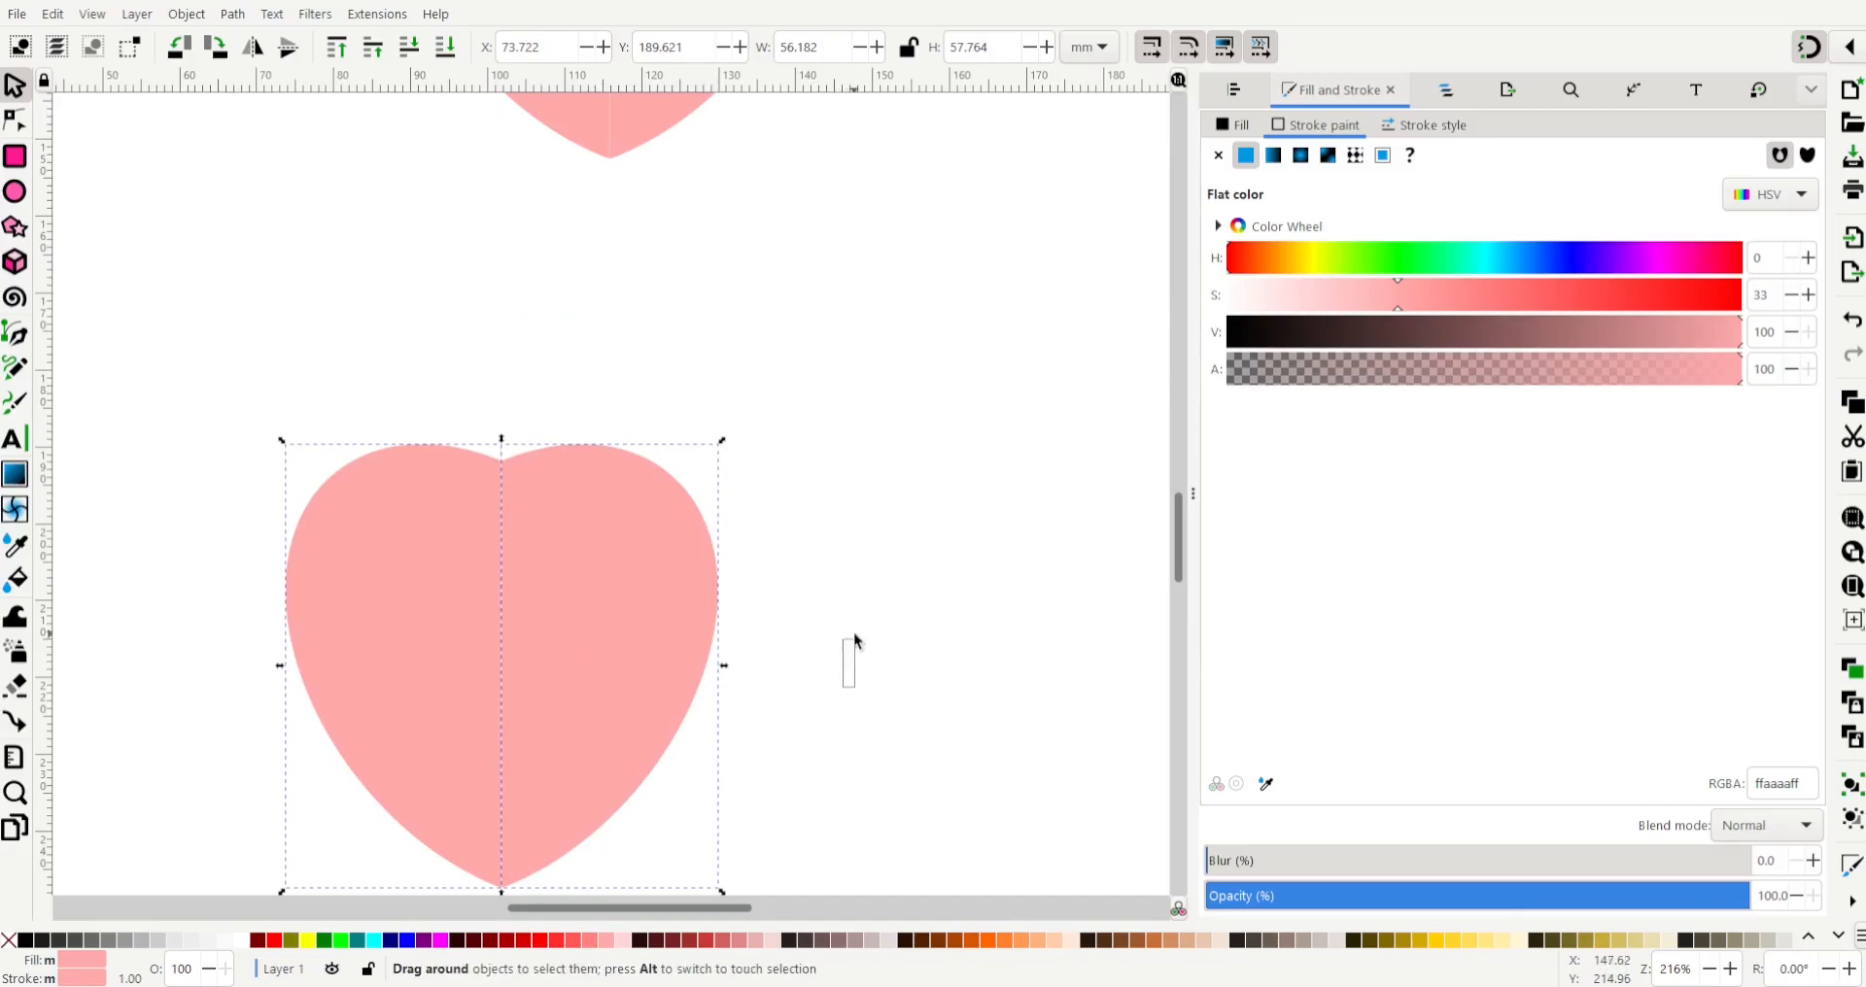
click(854, 645)
drag(849, 685, 916, 483)
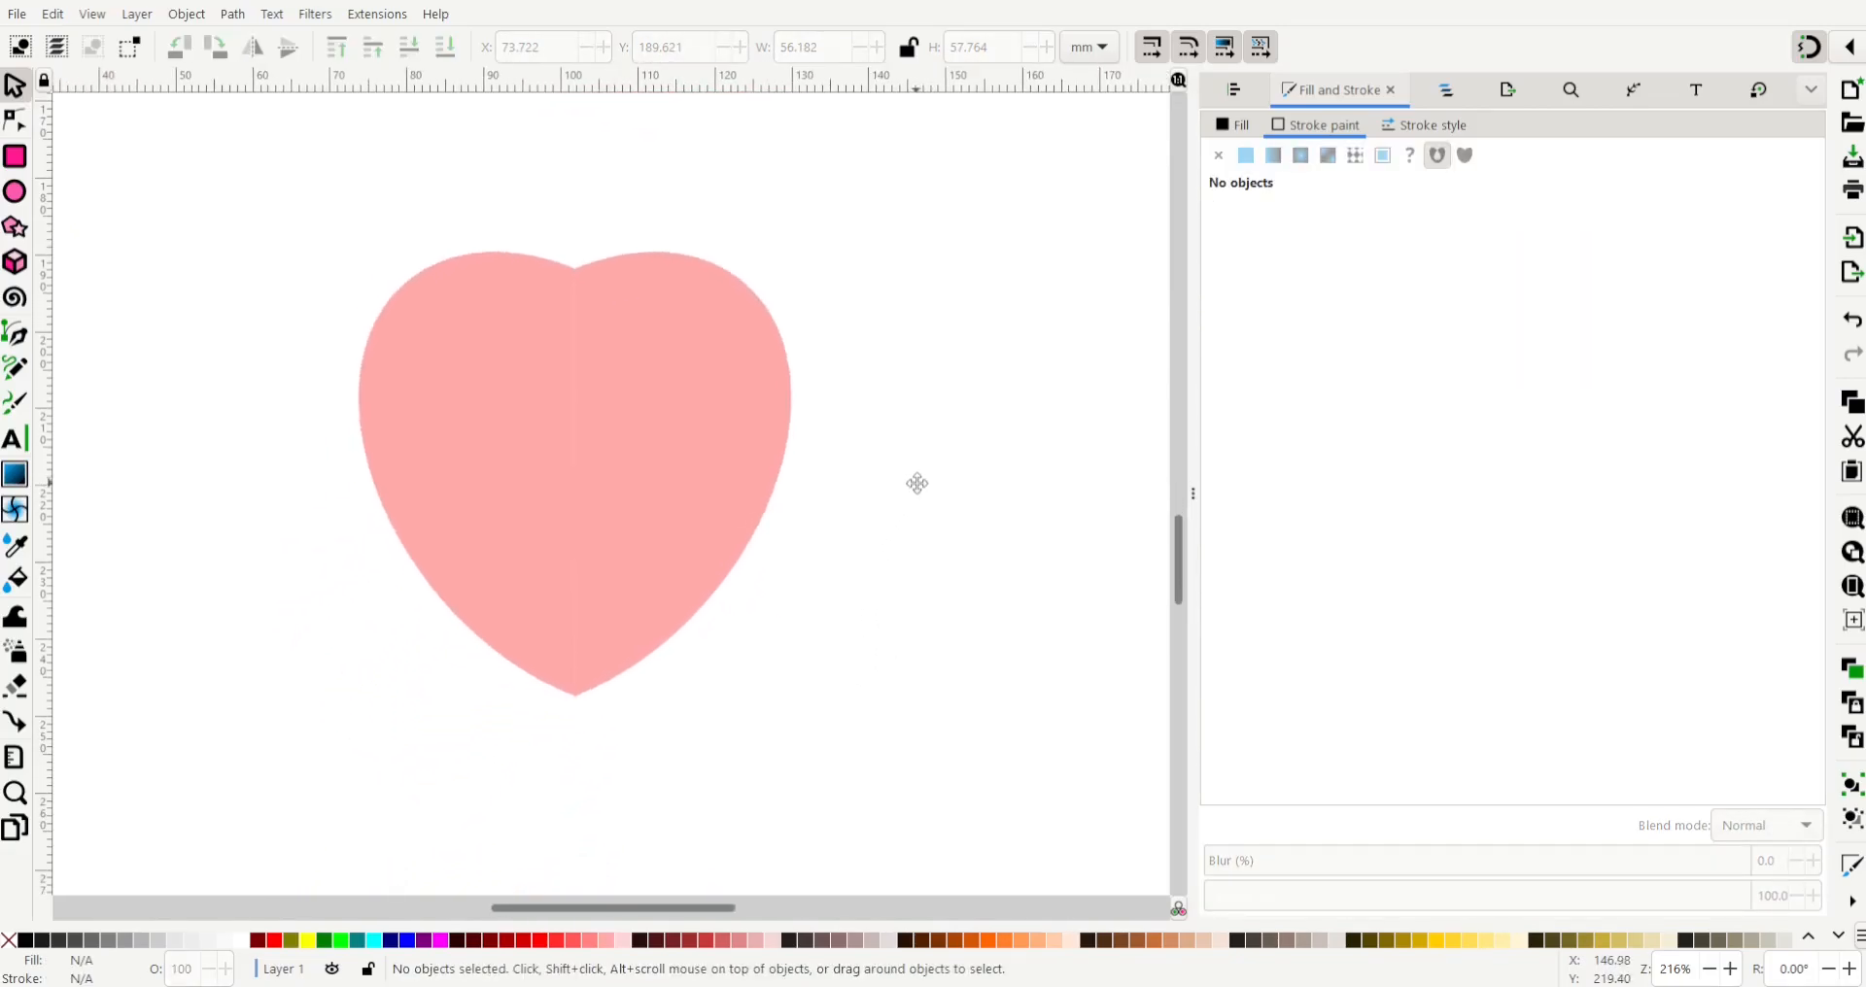
- Move the lower heart's left half well clear of its right half
click(691, 376)
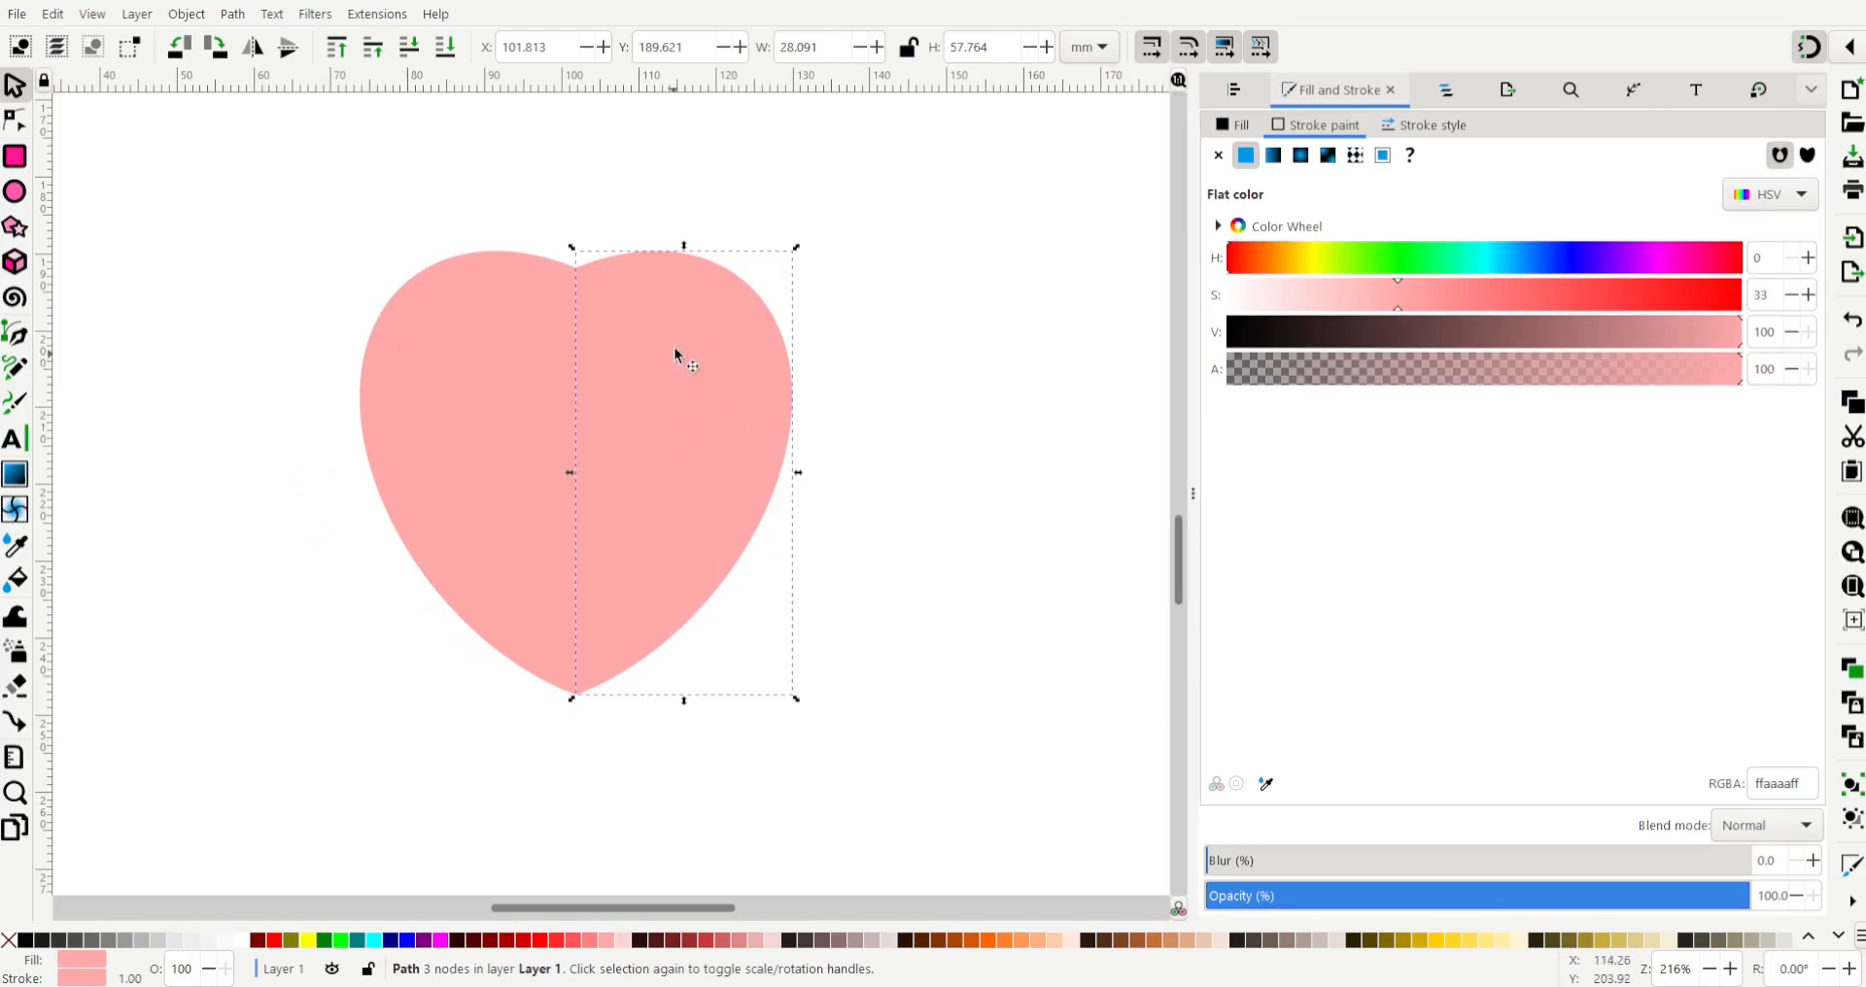
click(668, 425)
drag(799, 471, 796, 467)
drag(457, 388, 19, 428)
- Skew the remaining right half vertically, raising its outer side slightly for a total height of about 59.6 mm
click(699, 354)
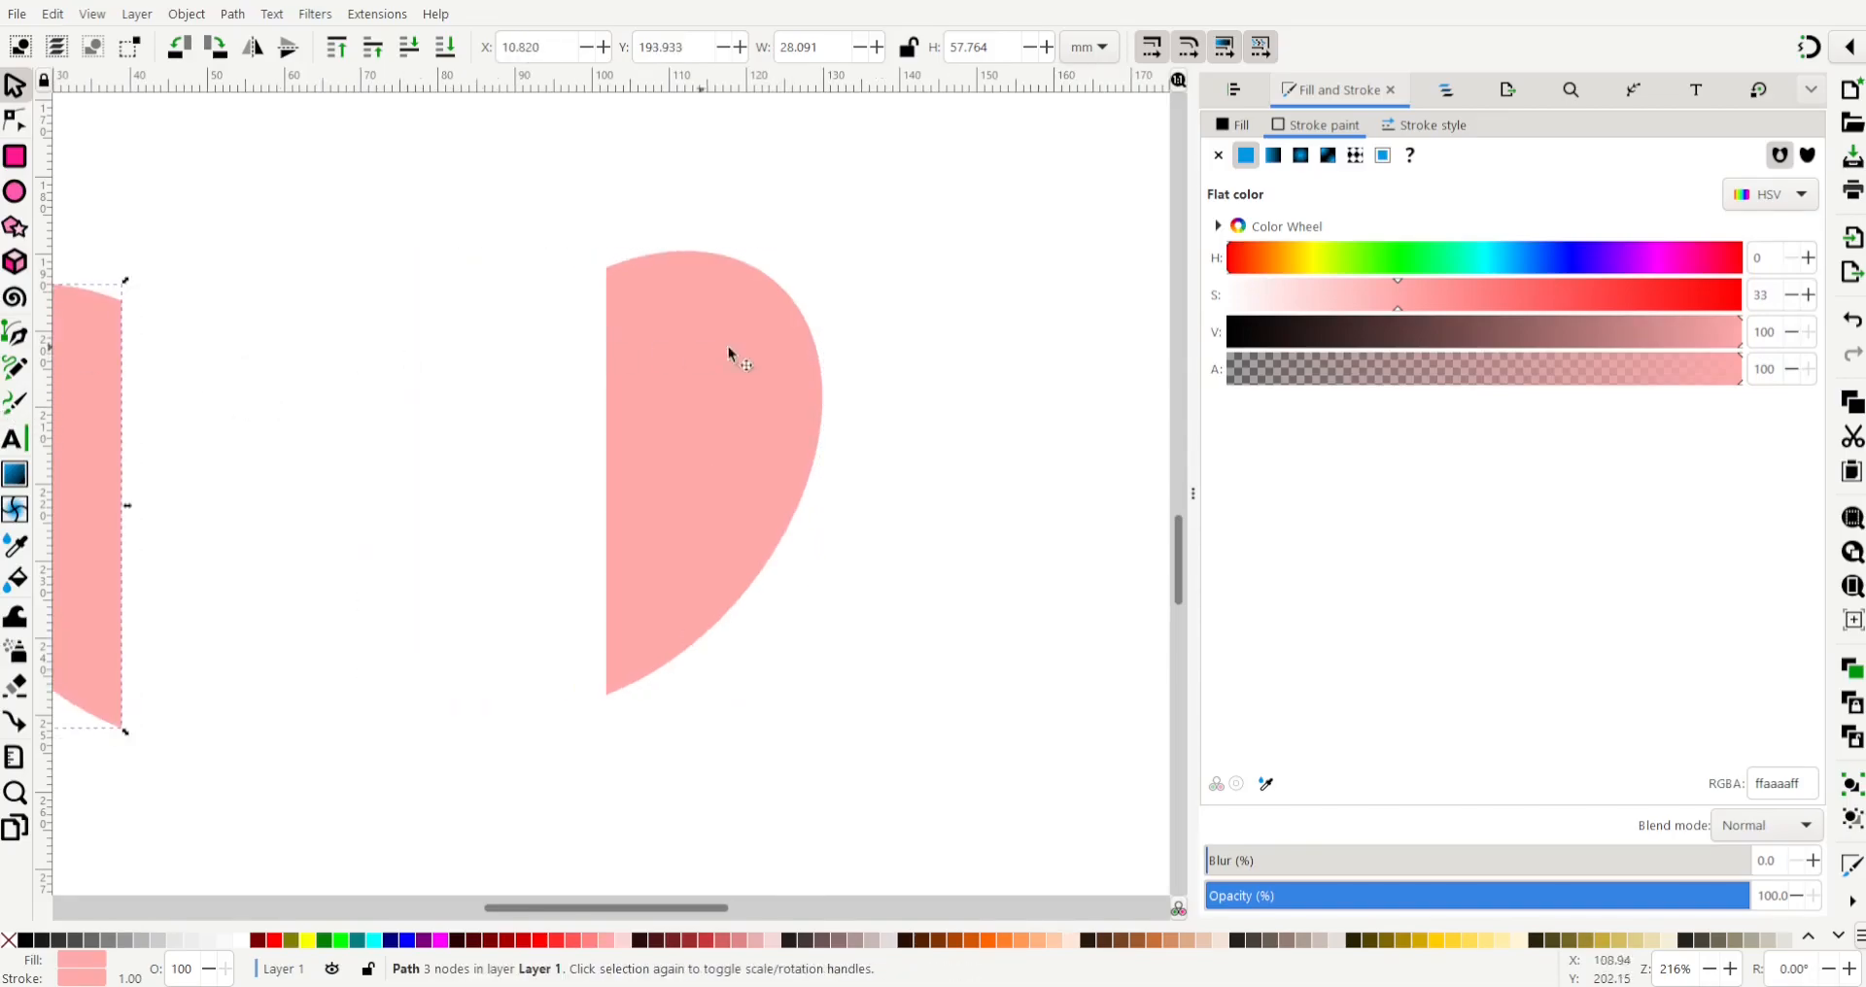
click(703, 469)
drag(827, 465, 824, 452)
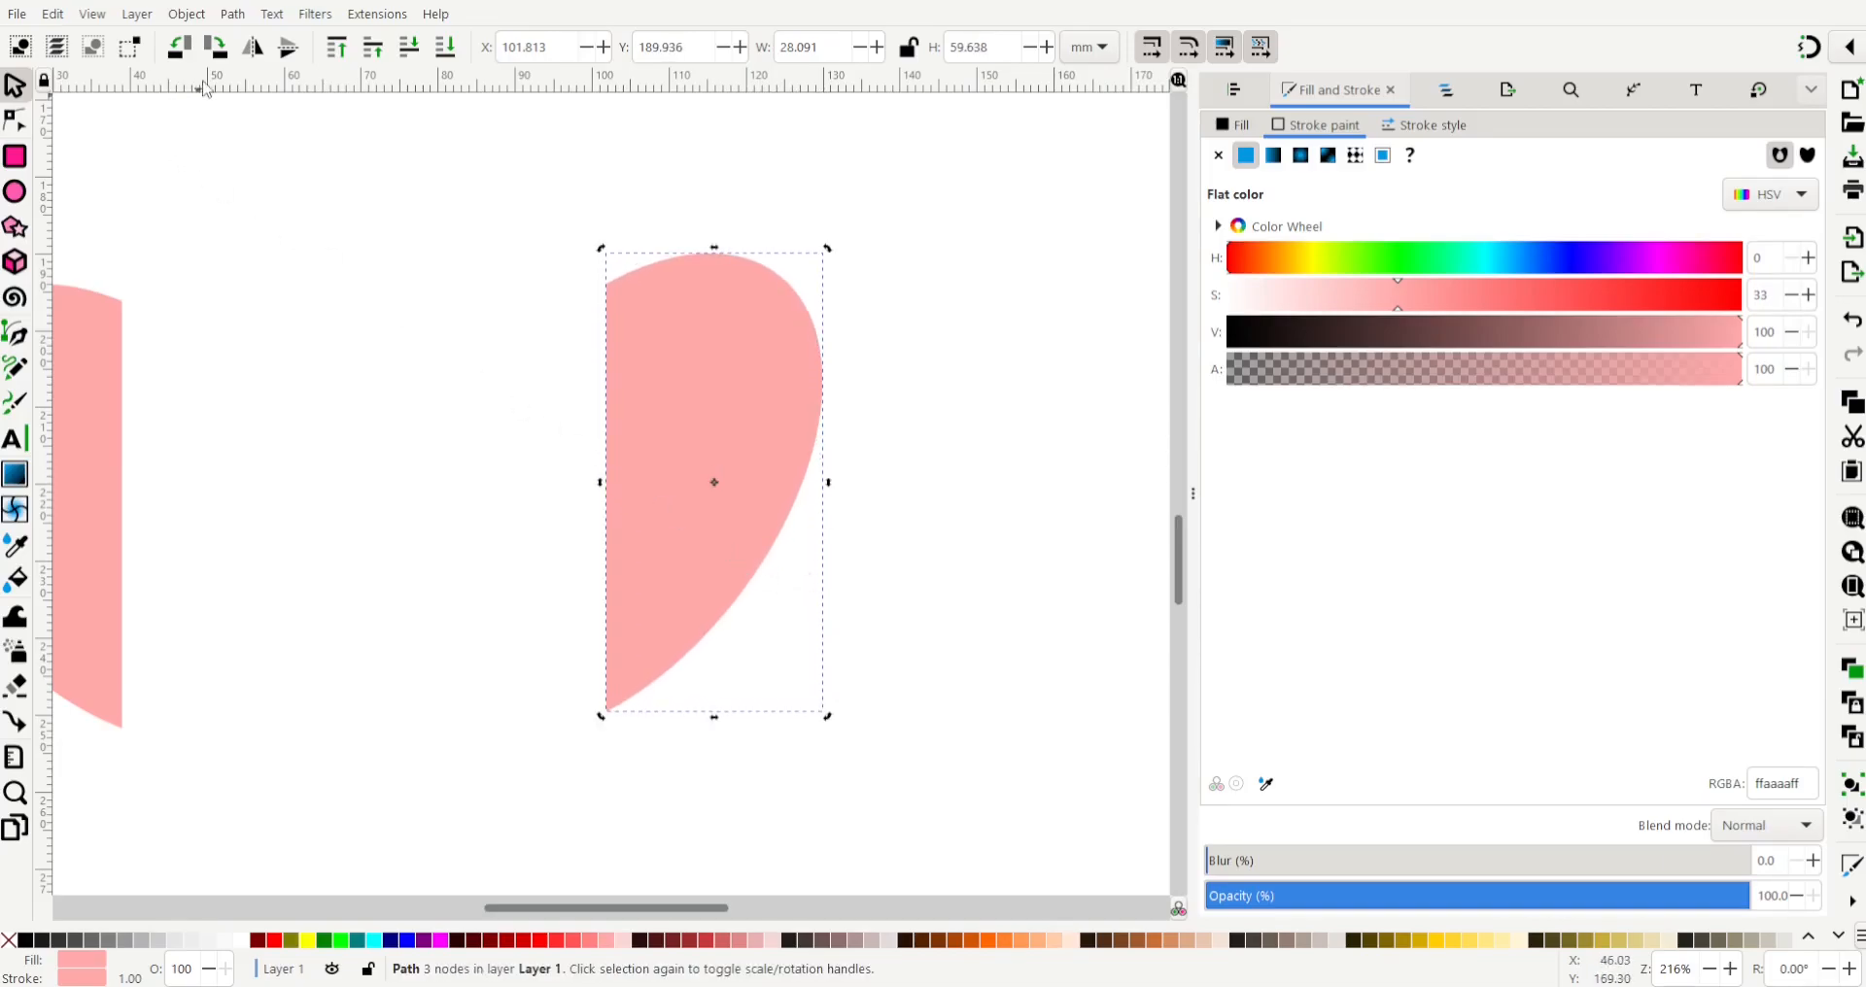
- Mirror a duplicate of the skewed half horizontally, snap it to the original's straight edge and union both into one heart
click(254, 47)
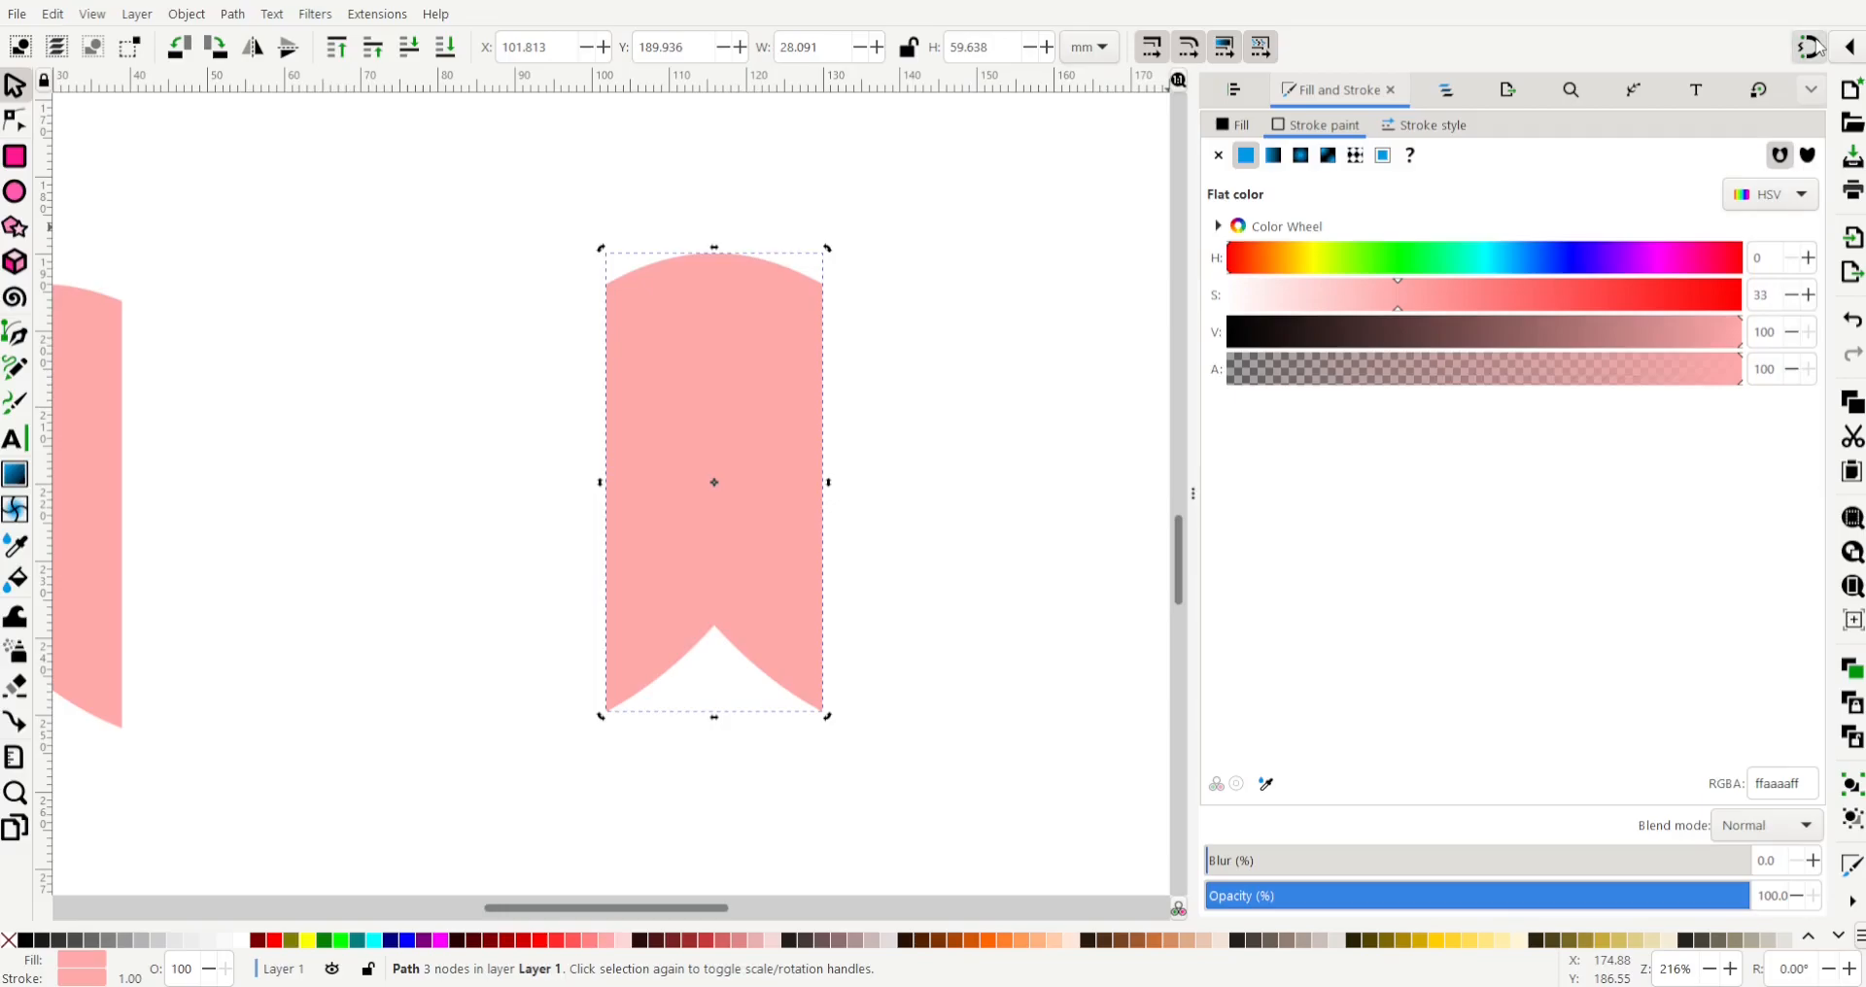
drag(798, 691, 587, 718)
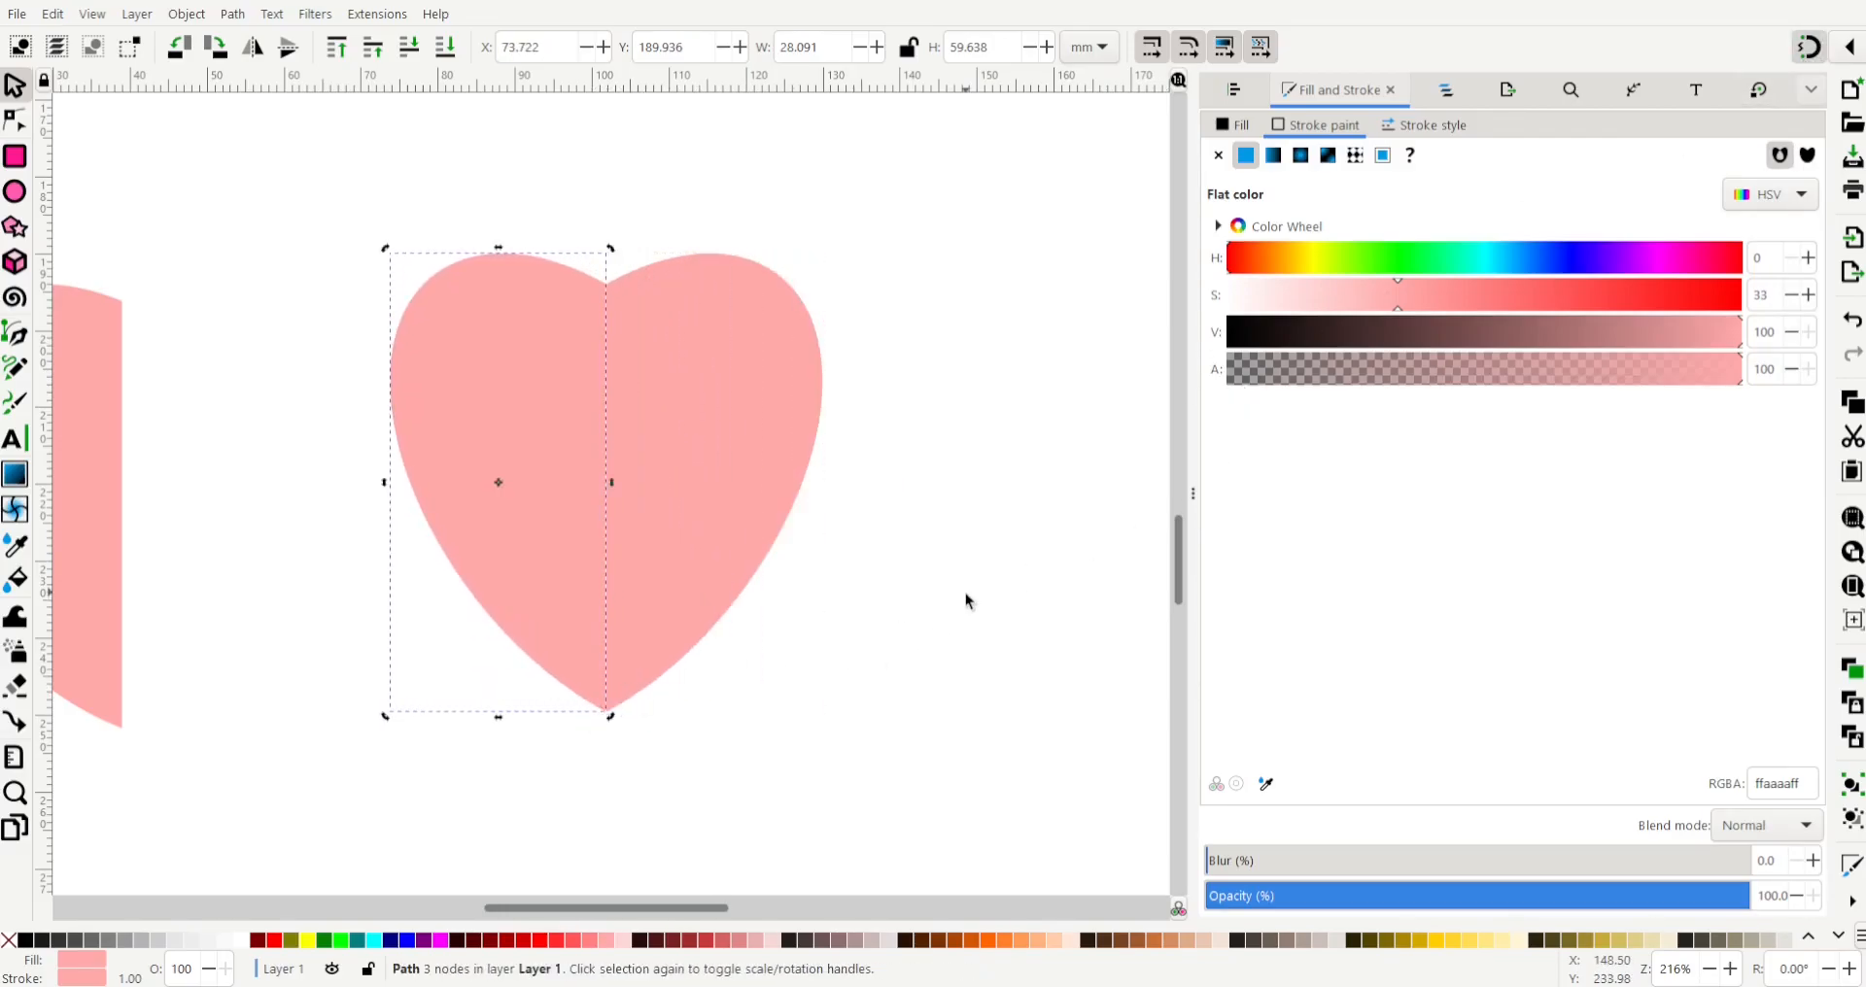
click(966, 596)
mouse_move(312, 166)
mouse_down()
mouse_move(970, 767)
mouse_move(909, 833)
mouse_up()
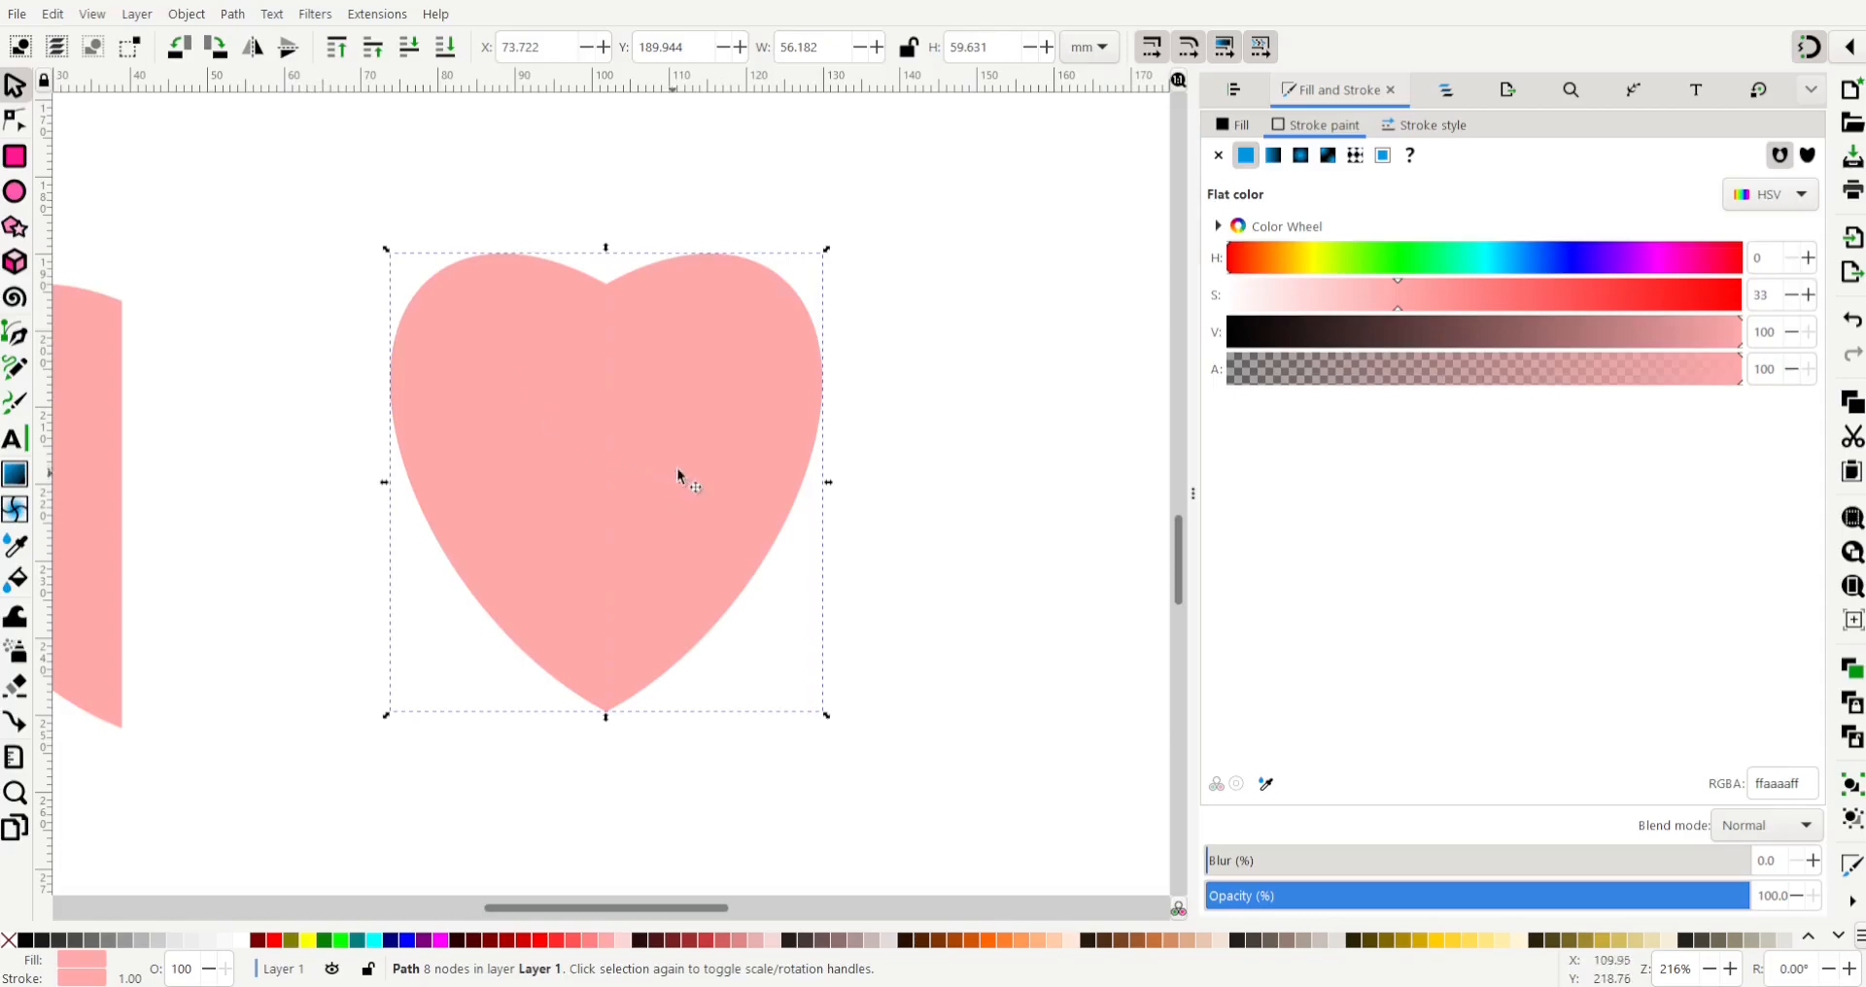
- Move the existing hearts off the page and draw a circle about 37 mm in diameter on the page's upper area
ctrl+scroll(733, 428, down, 2)
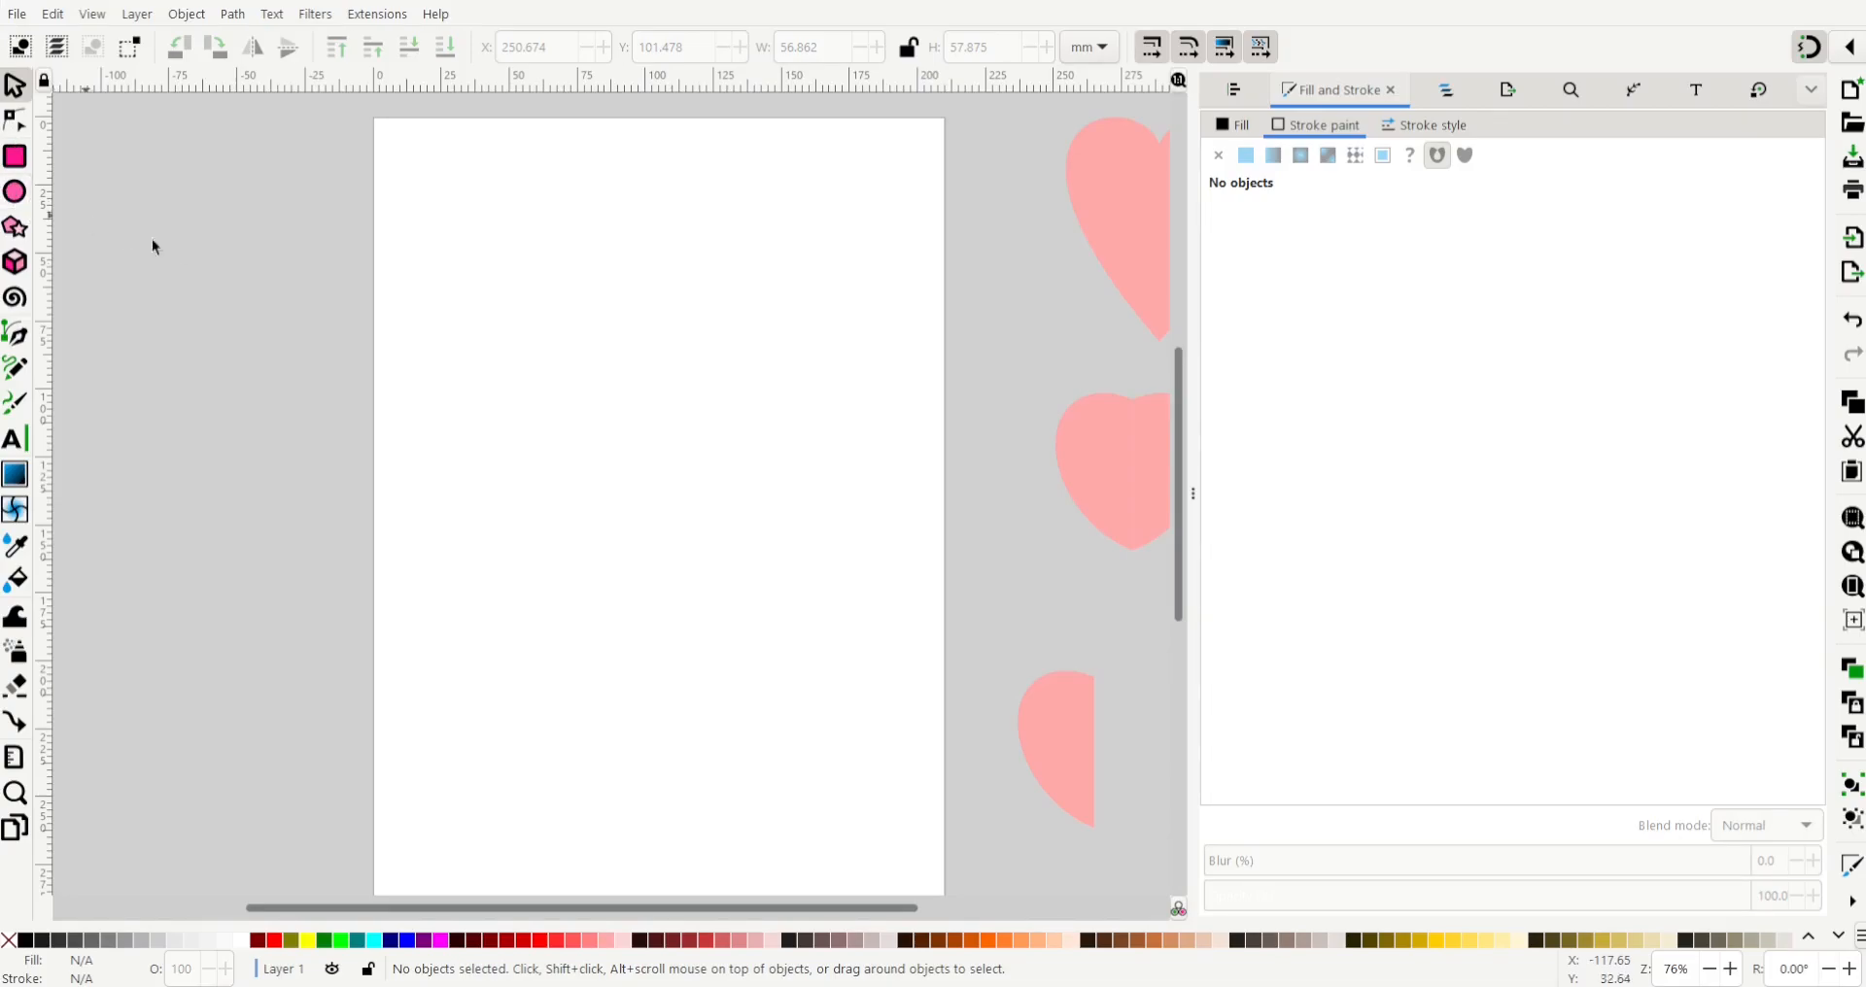
click(21, 198)
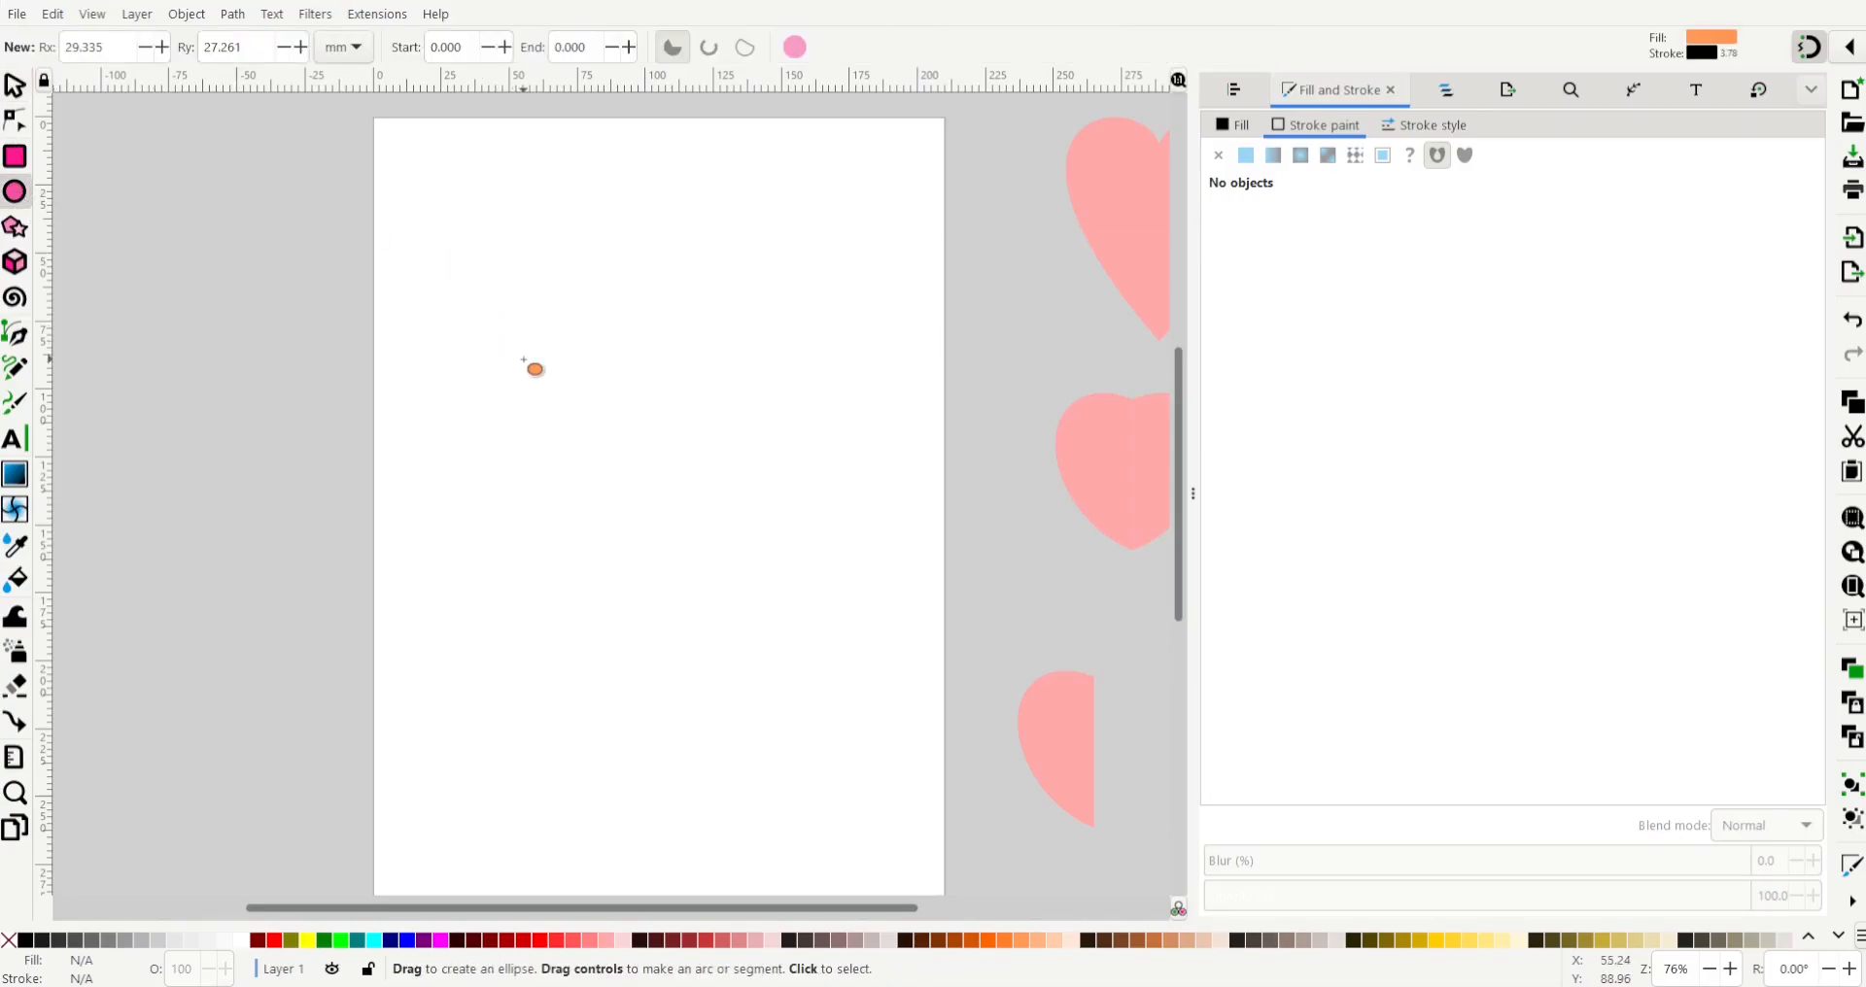
drag(467, 293, 580, 397)
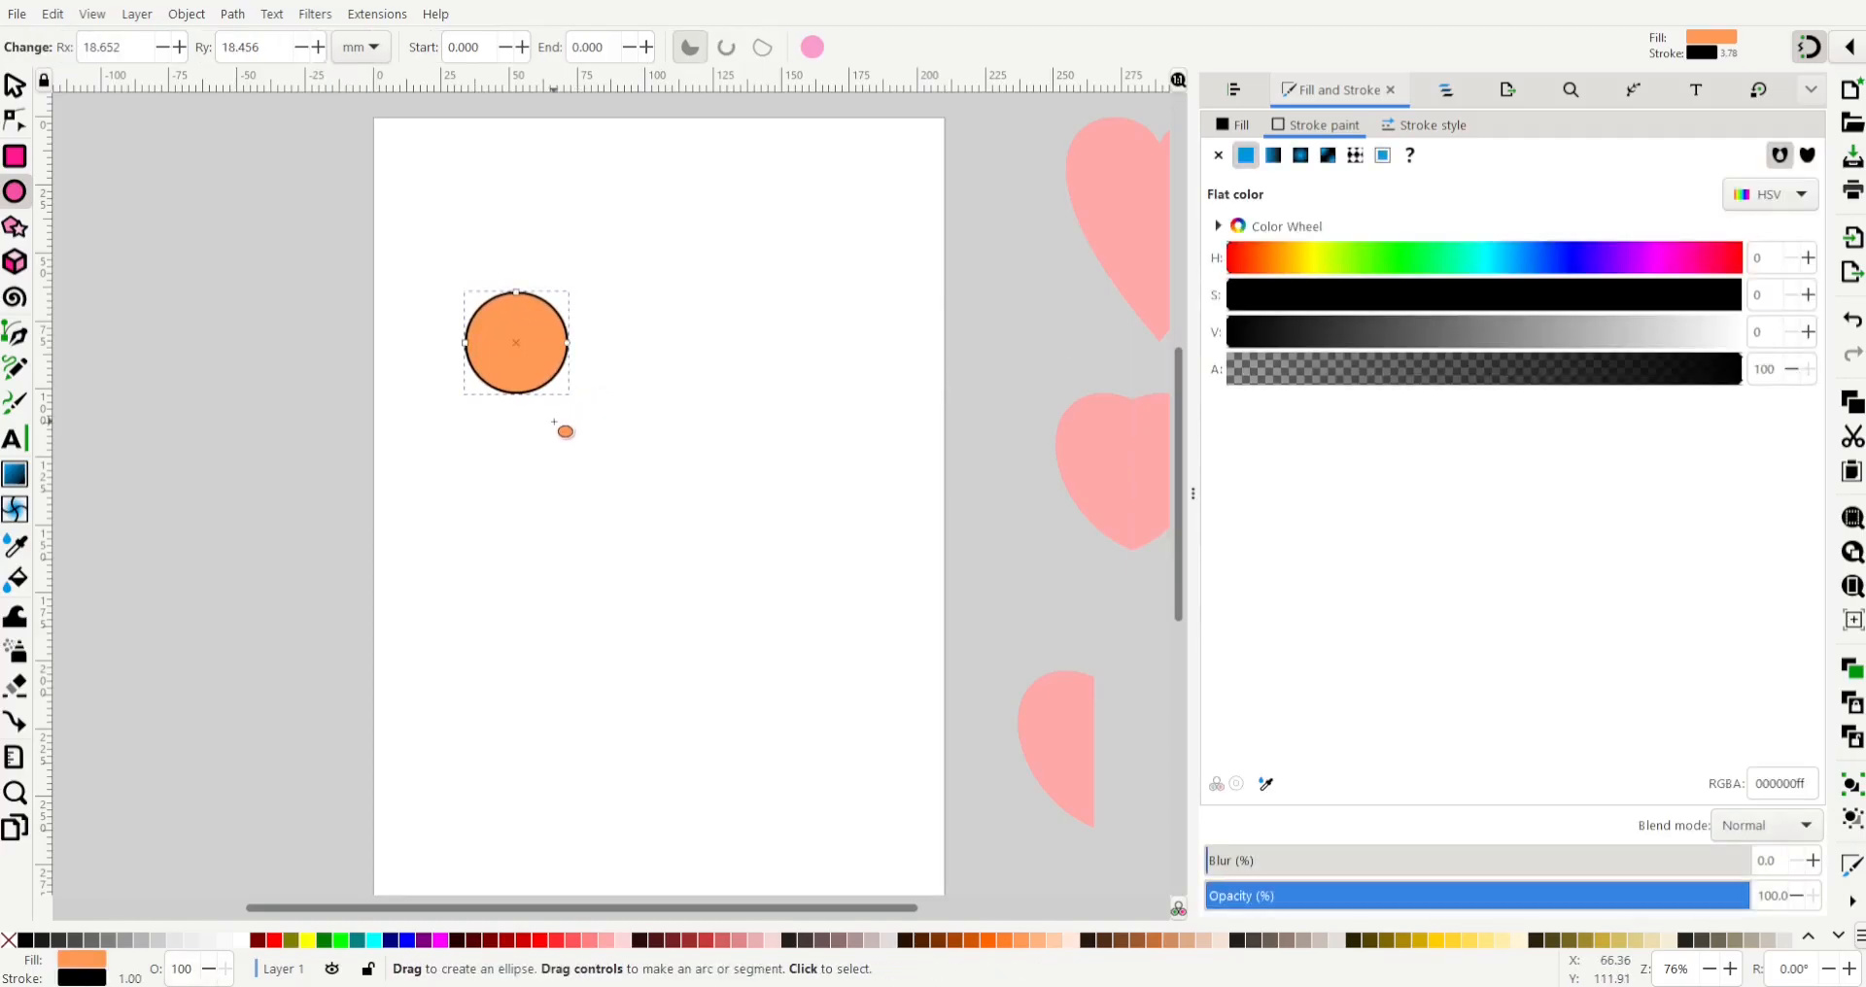
- Set both the fill and the stroke of the circle to the muted pink de8787
ctrl+scroll(559, 417, up, 1)
ctrl+scroll(561, 422, up, 1)
scroll(563, 418, right, 3)
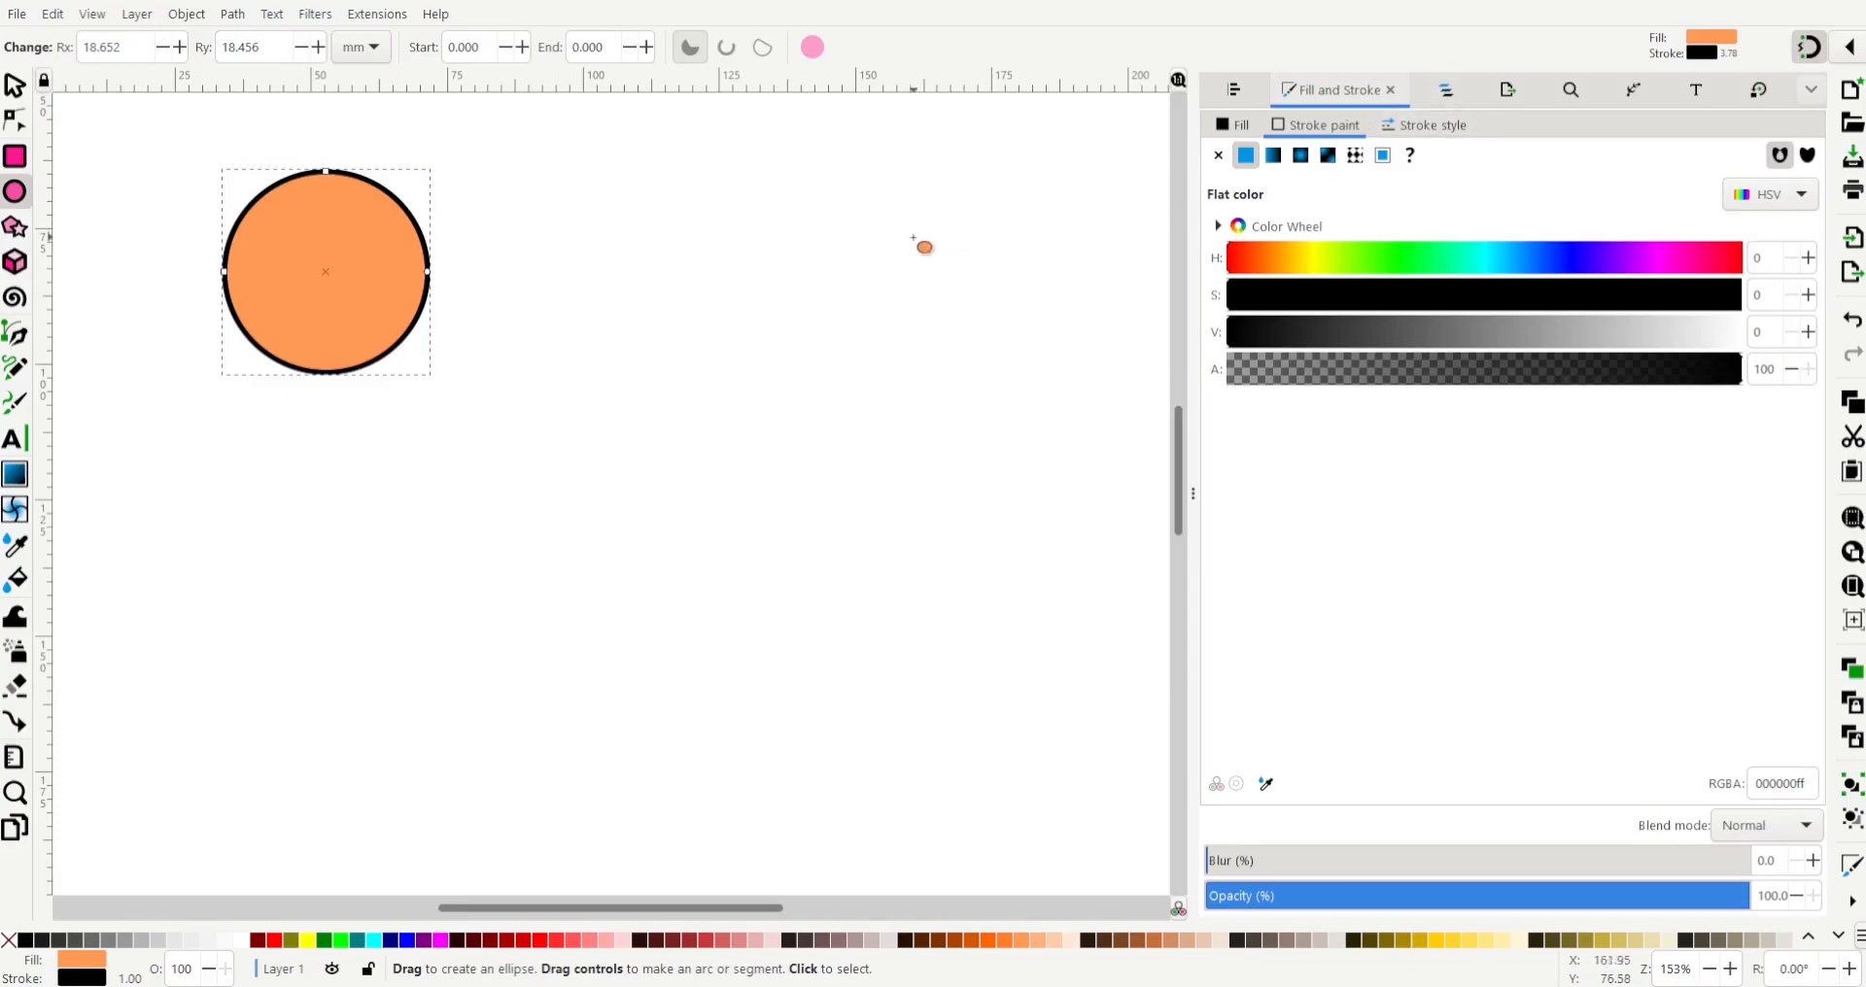
click(746, 940)
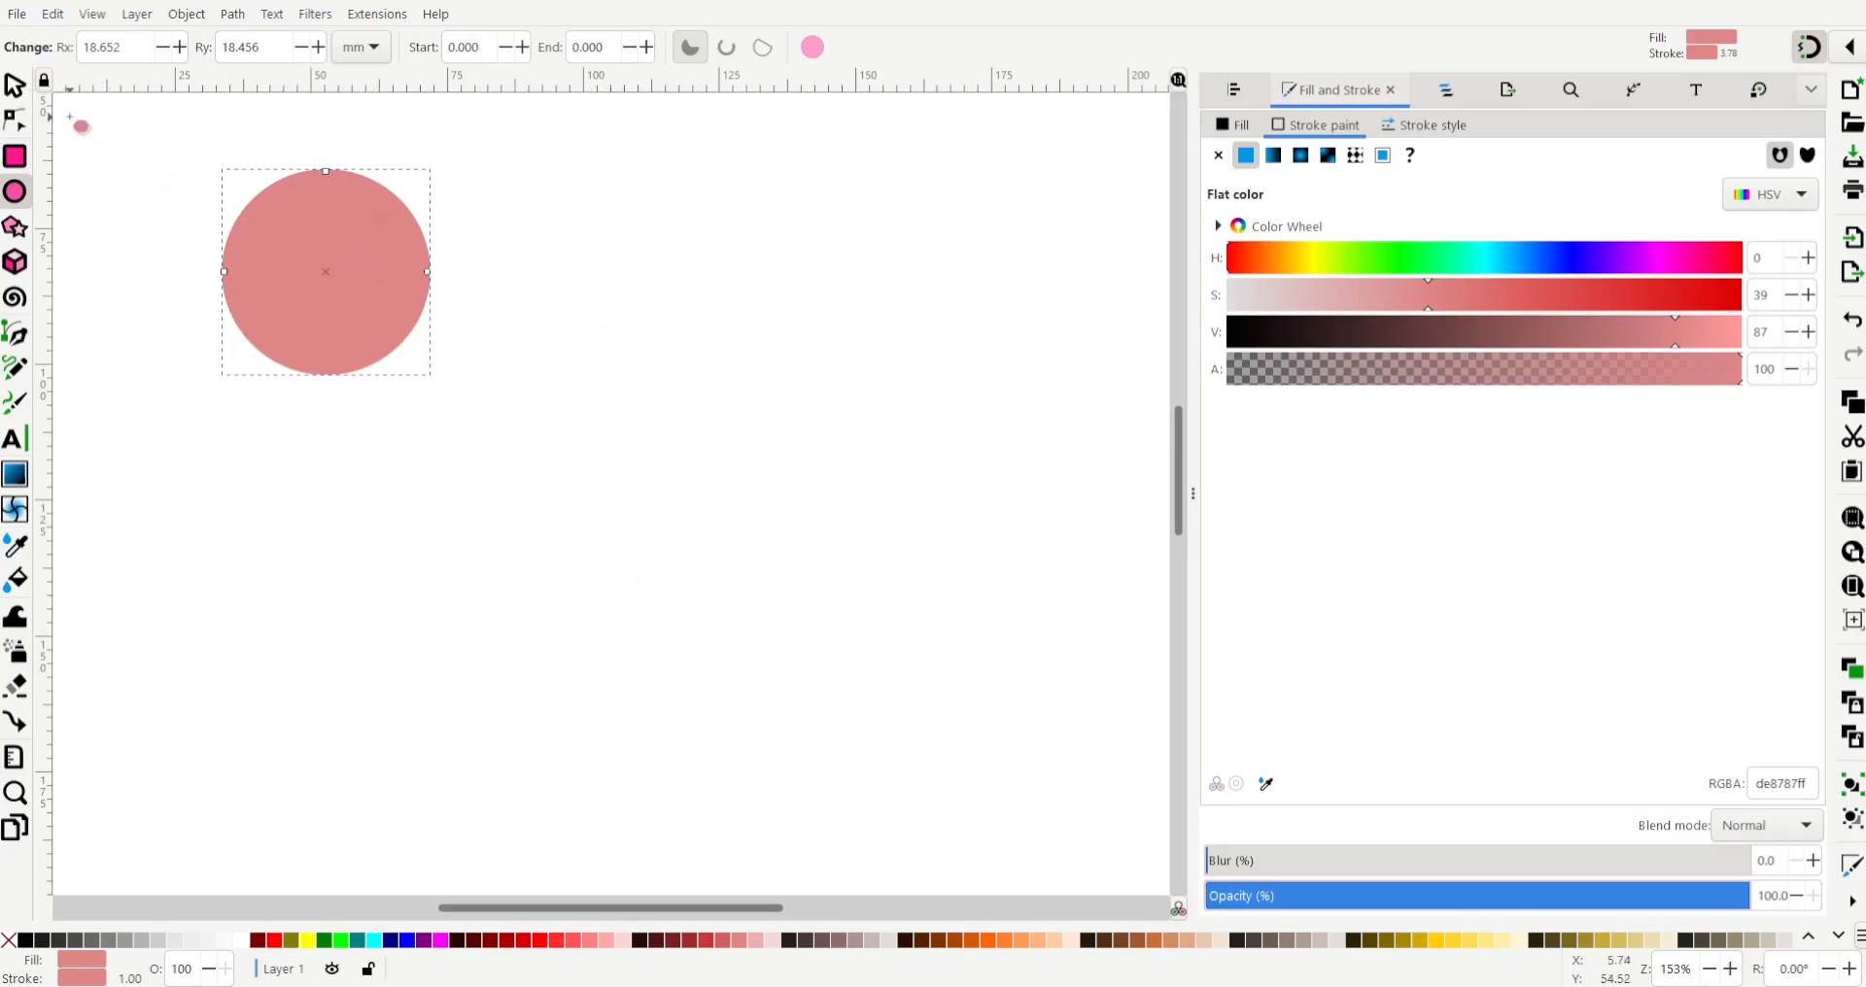
- Duplicate the circle and place the copy directly beside the original at the same height, with their edges meeting
click(15, 85)
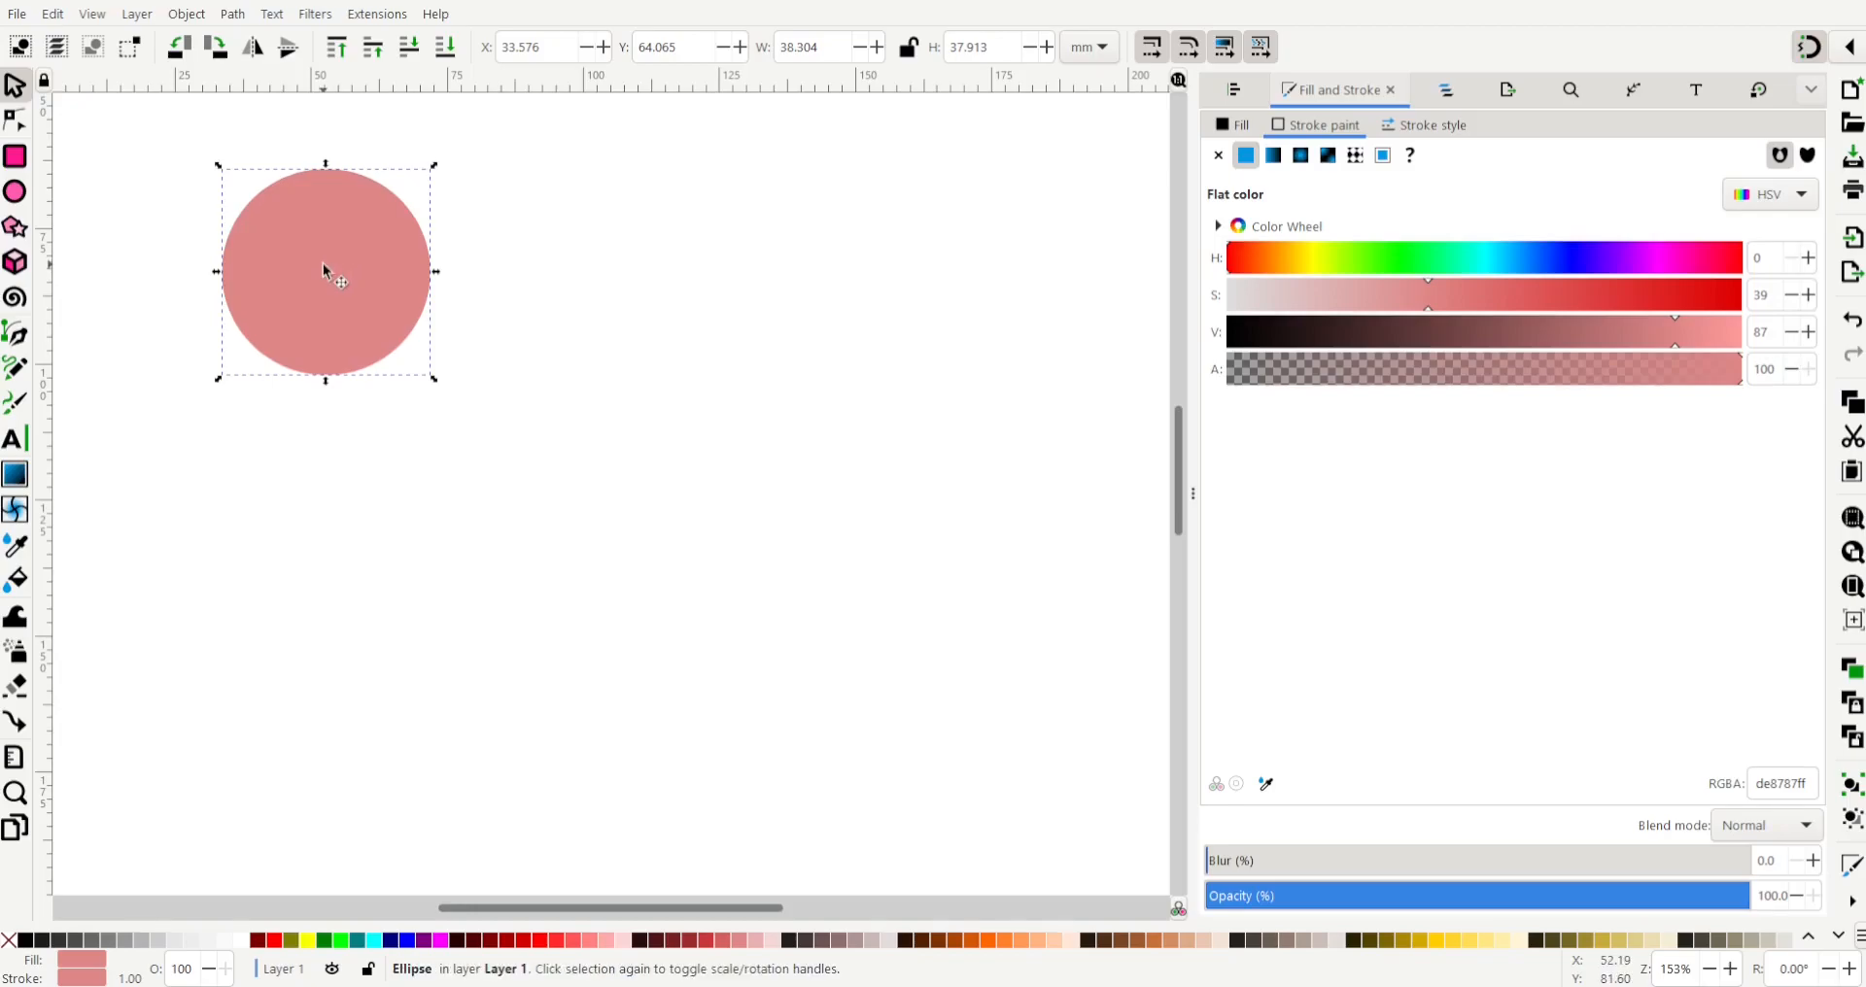
drag(279, 282, 475, 306)
key(space)
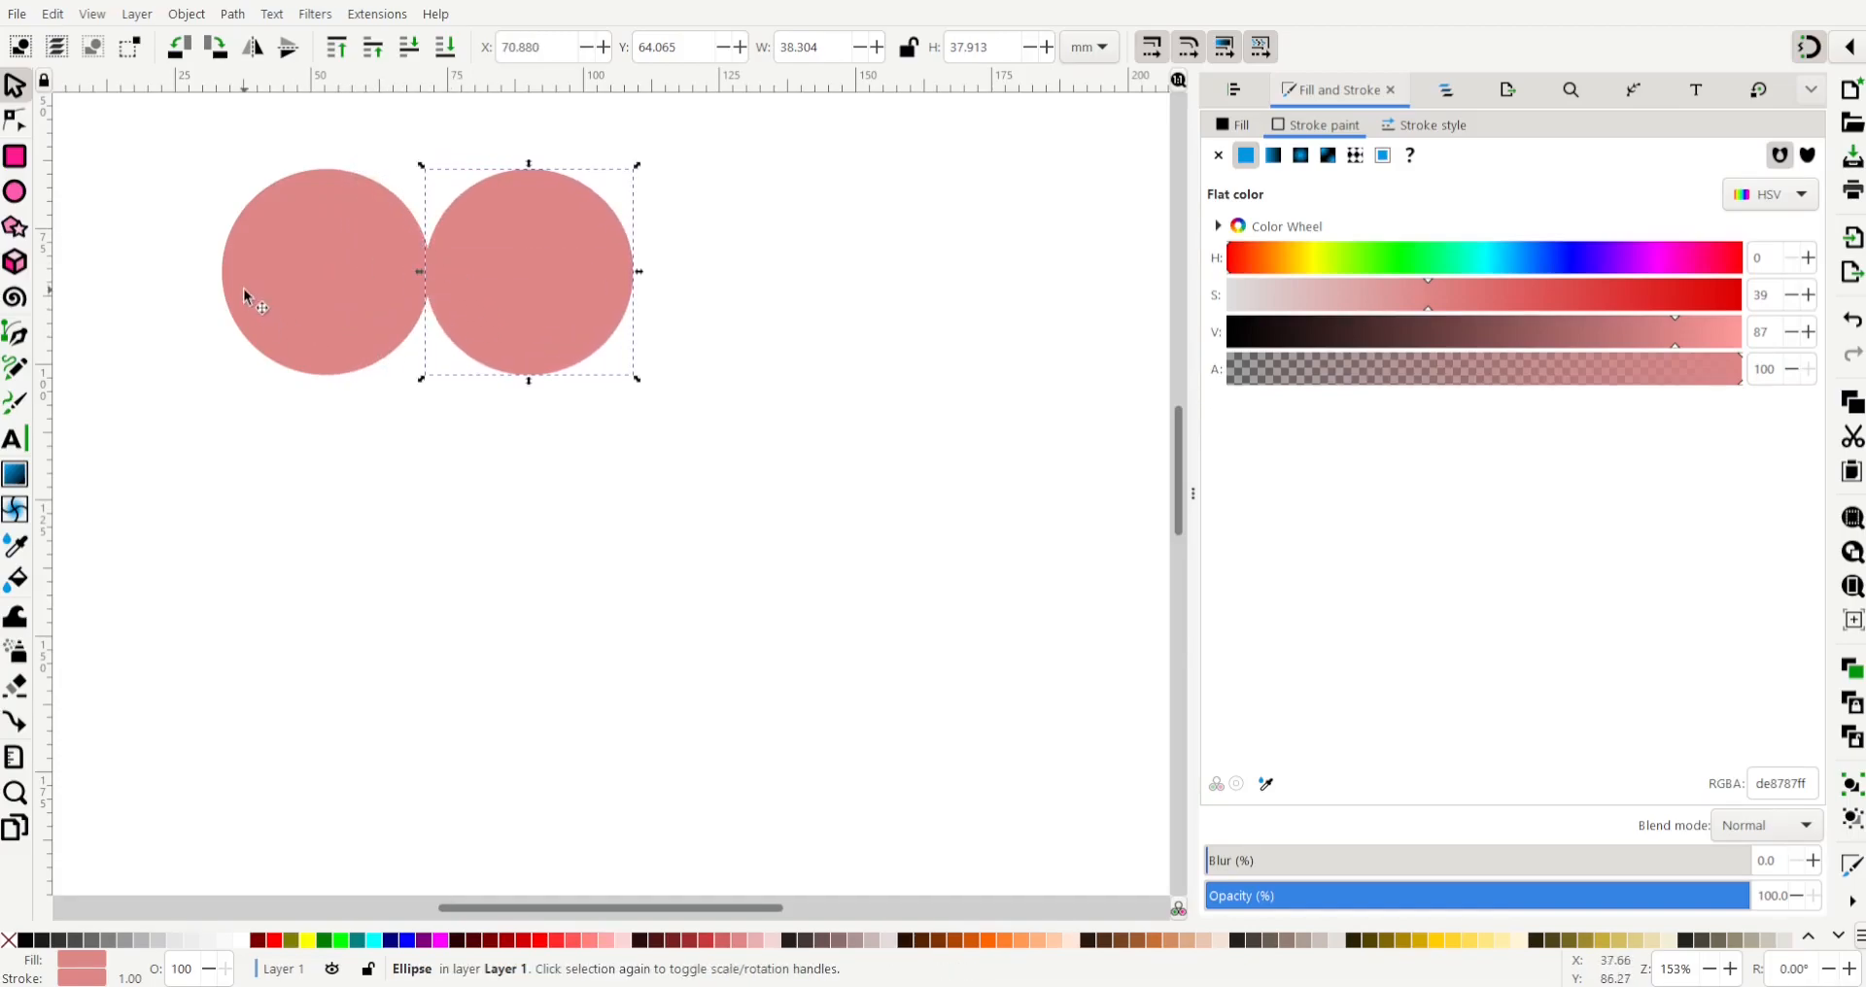
- Group the two adjoining circles into one object
shift+click(322, 272)
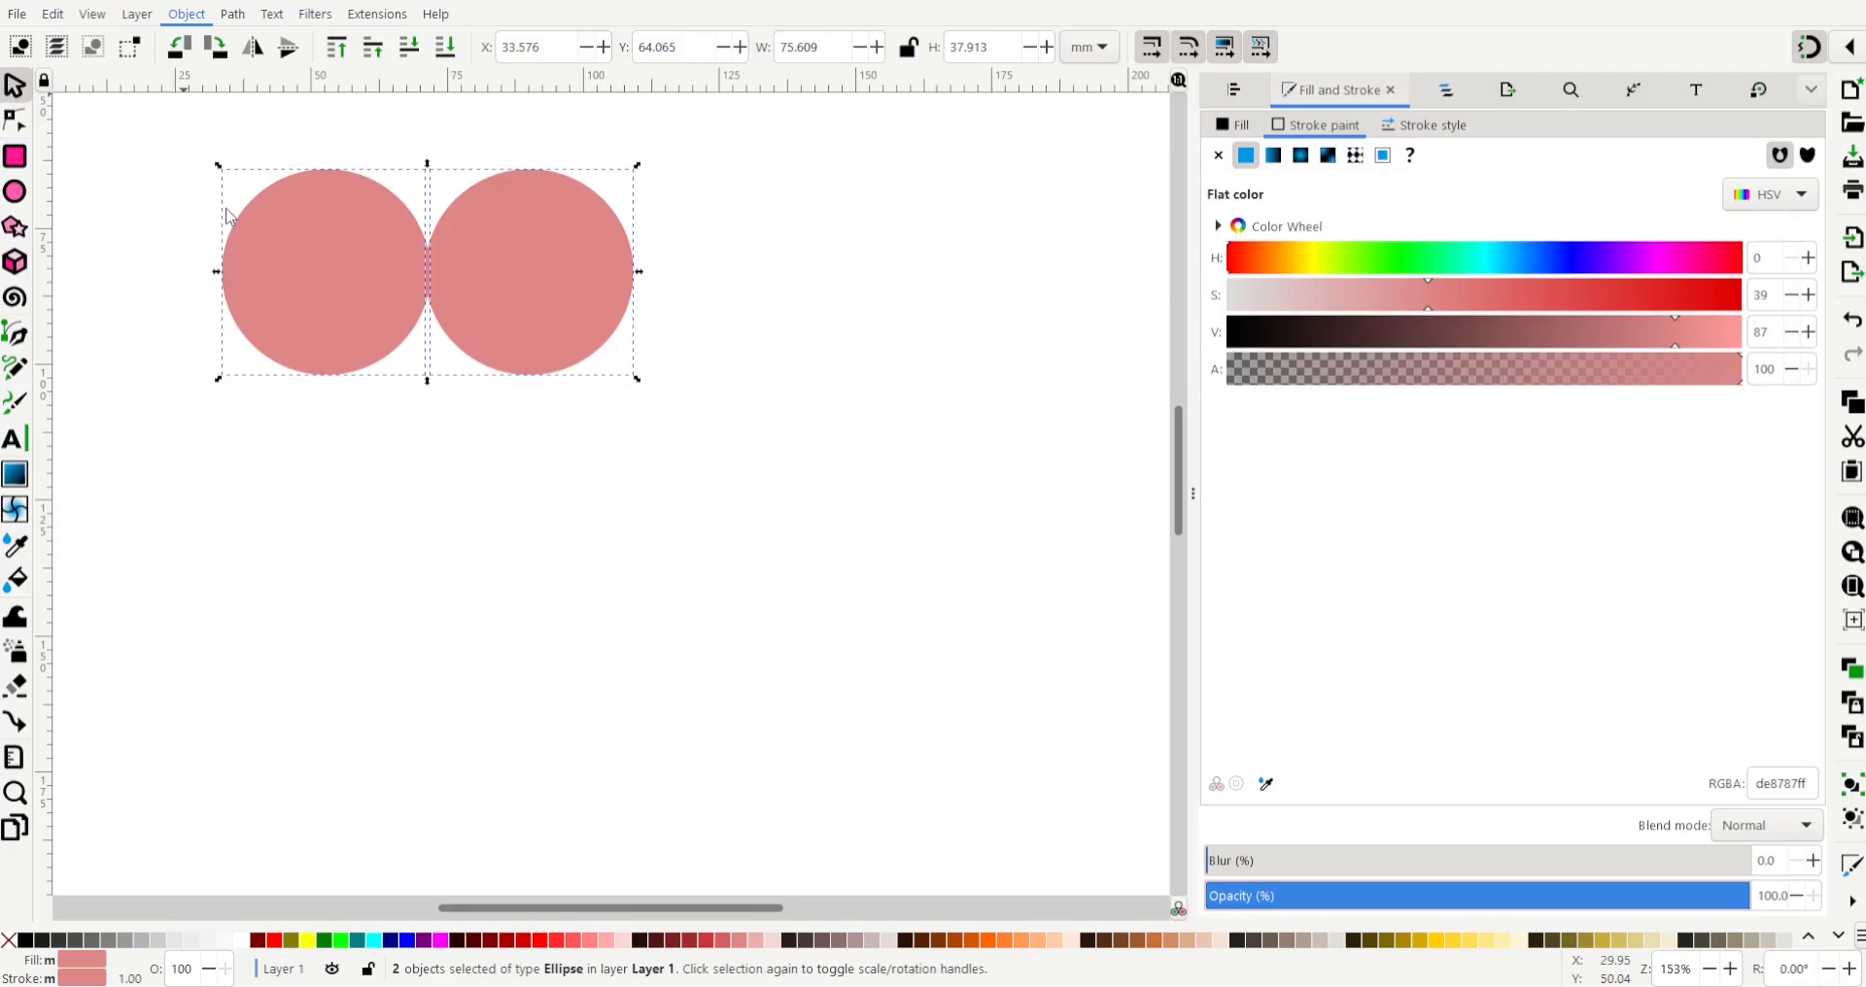
key(ctrl+g)
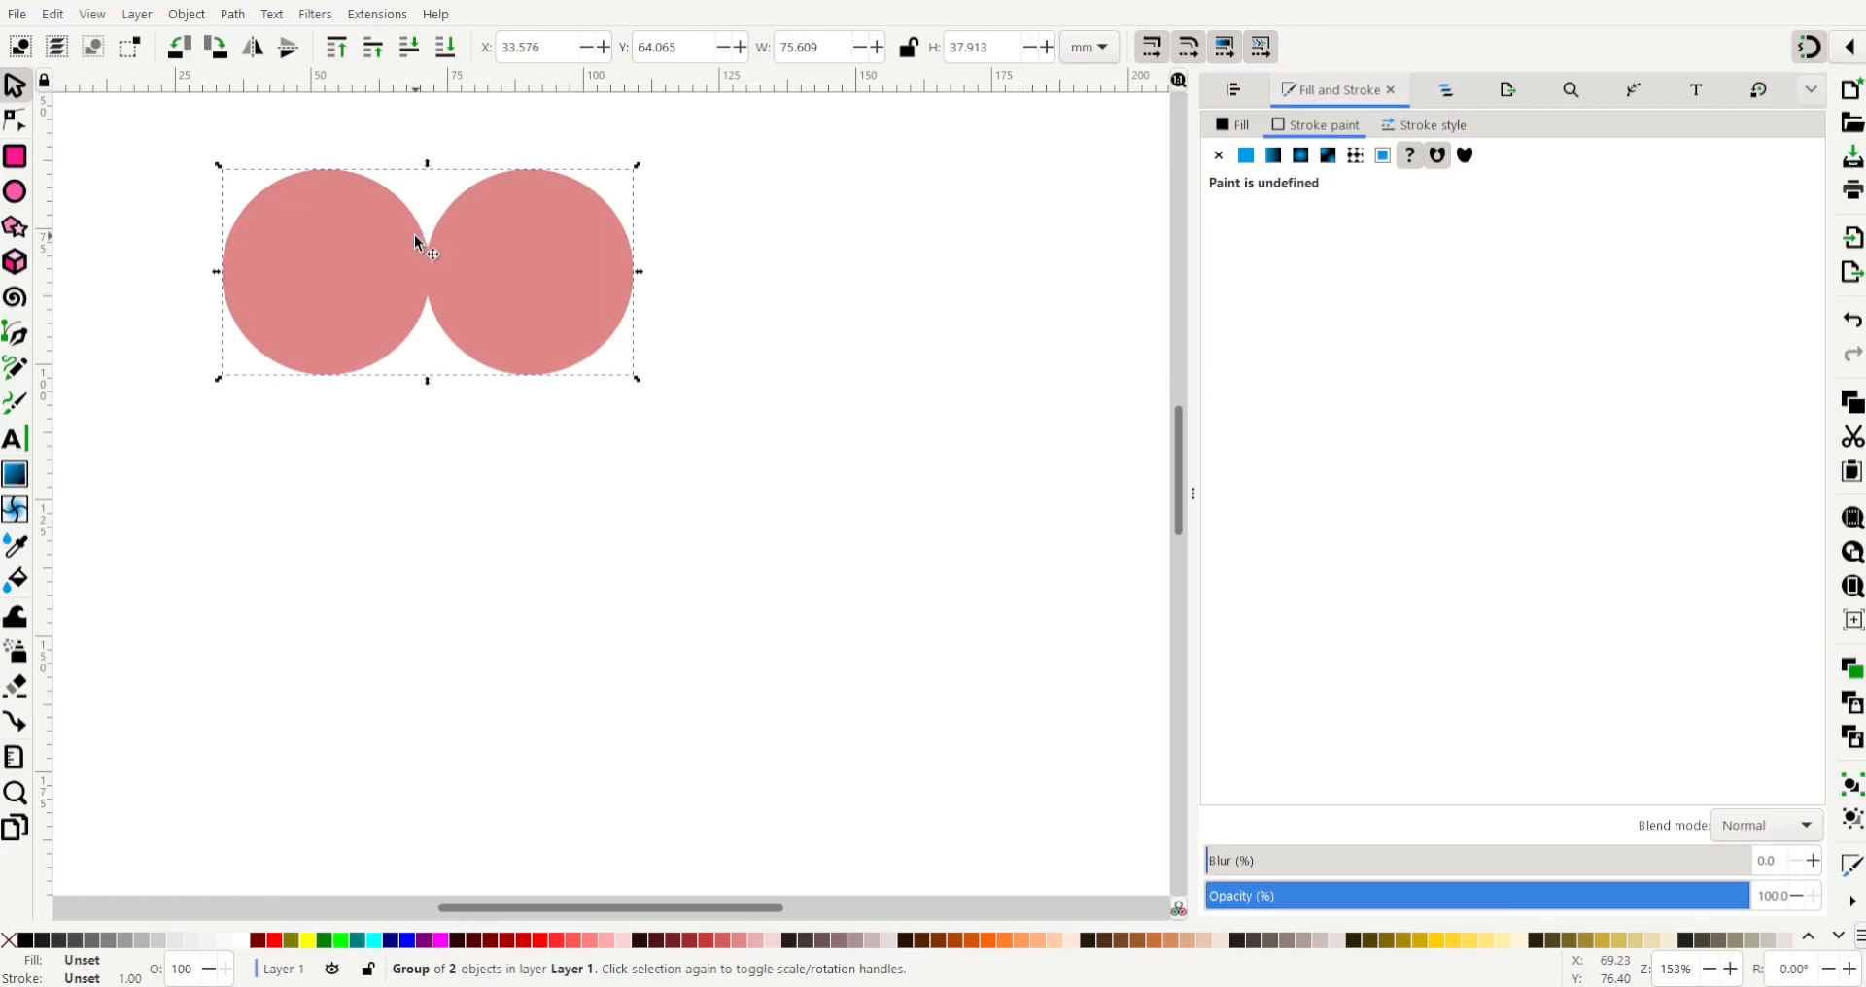
click(418, 453)
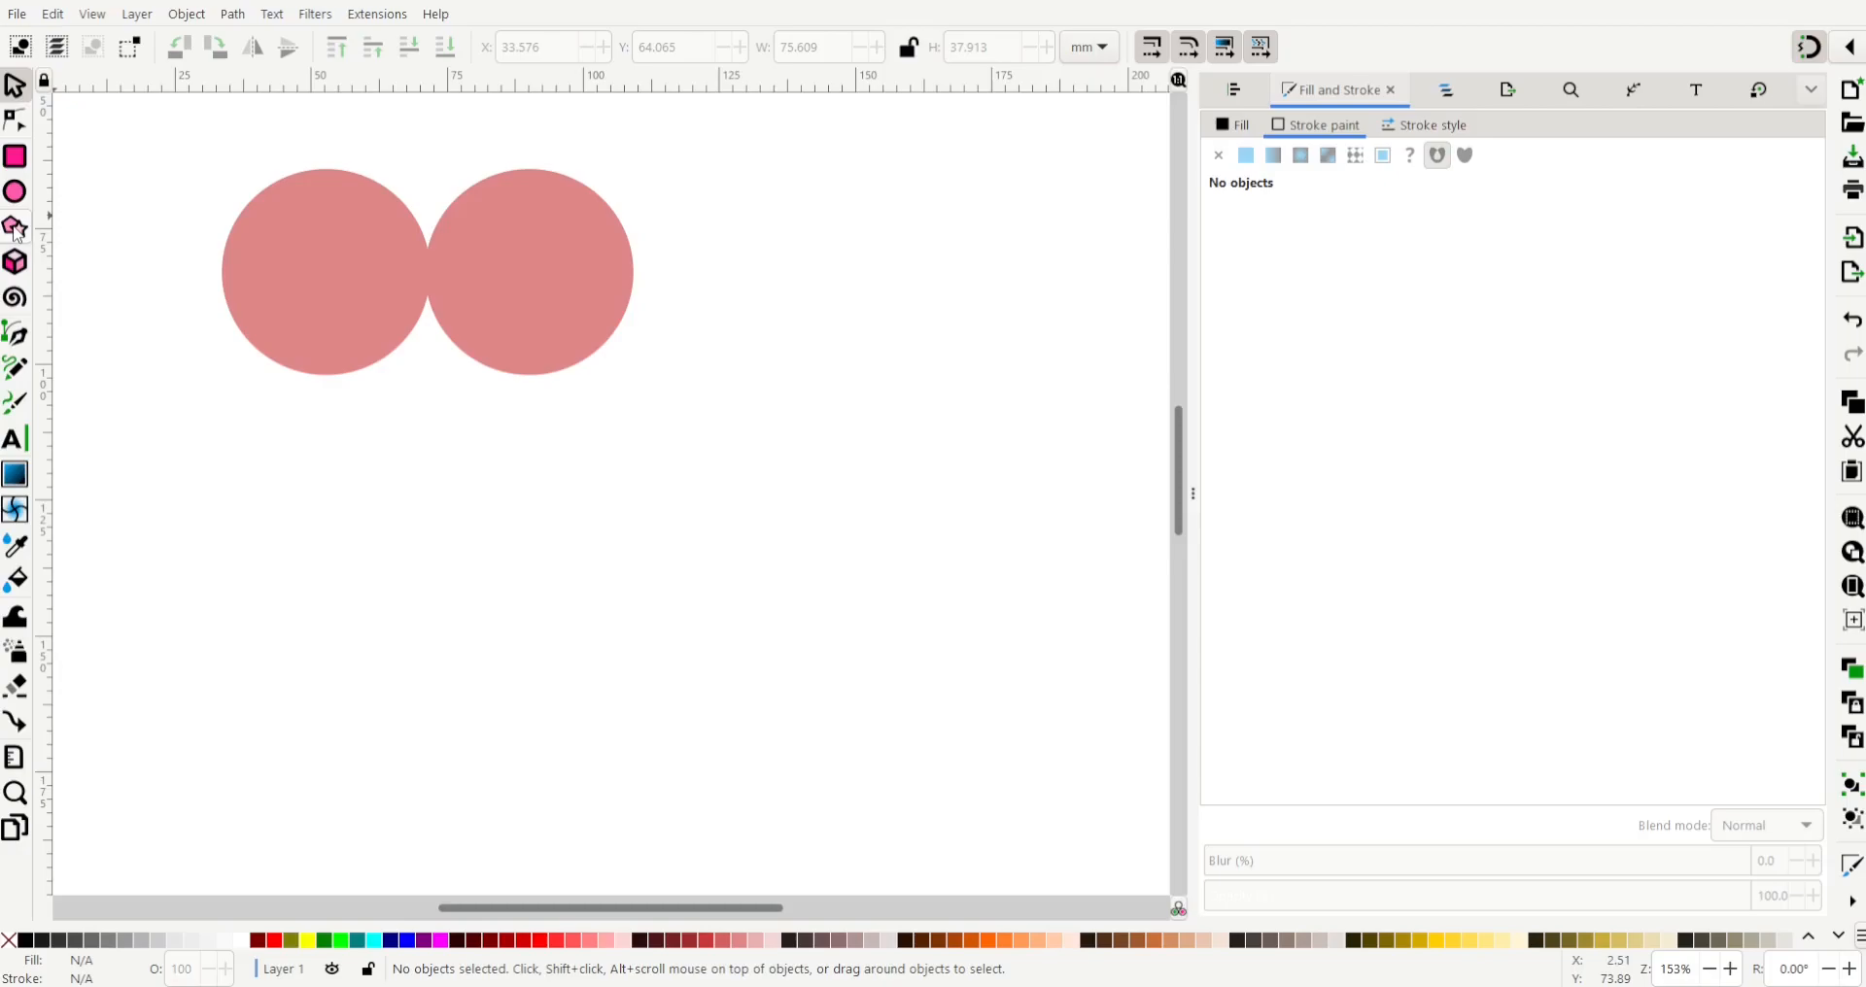
click(15, 231)
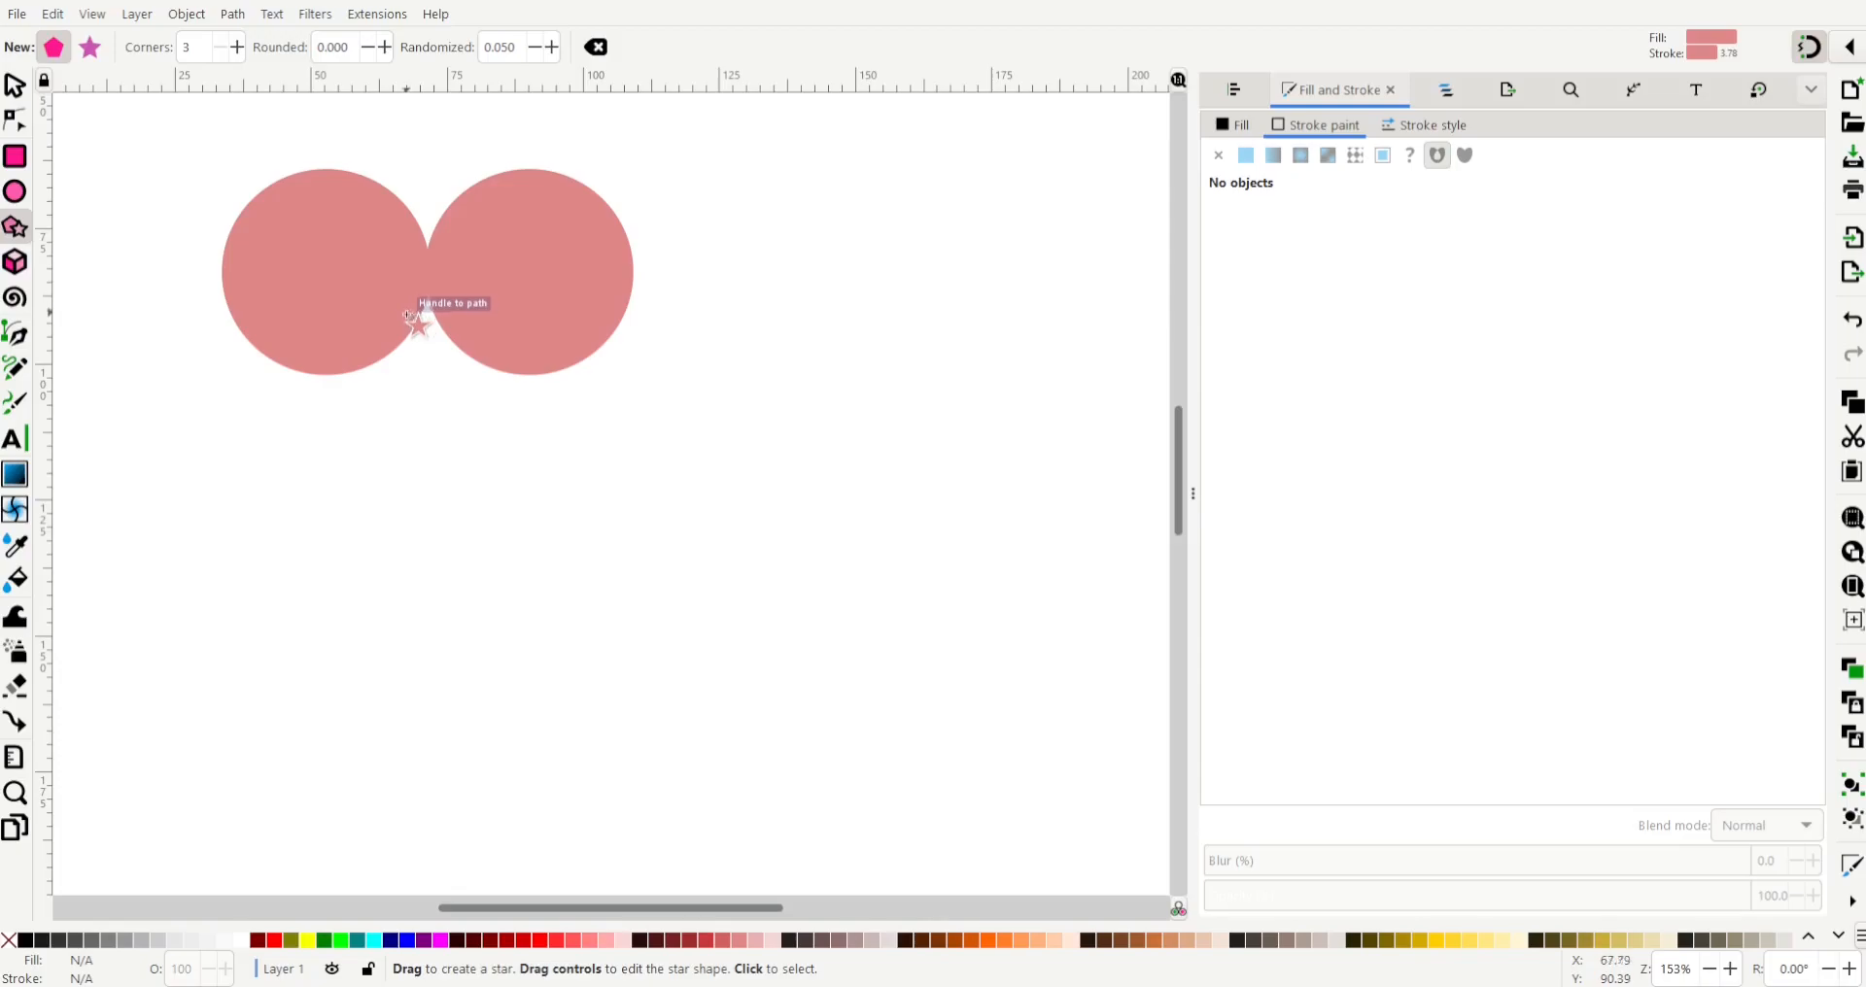
key(ctrl)
drag(423, 331, 430, 566)
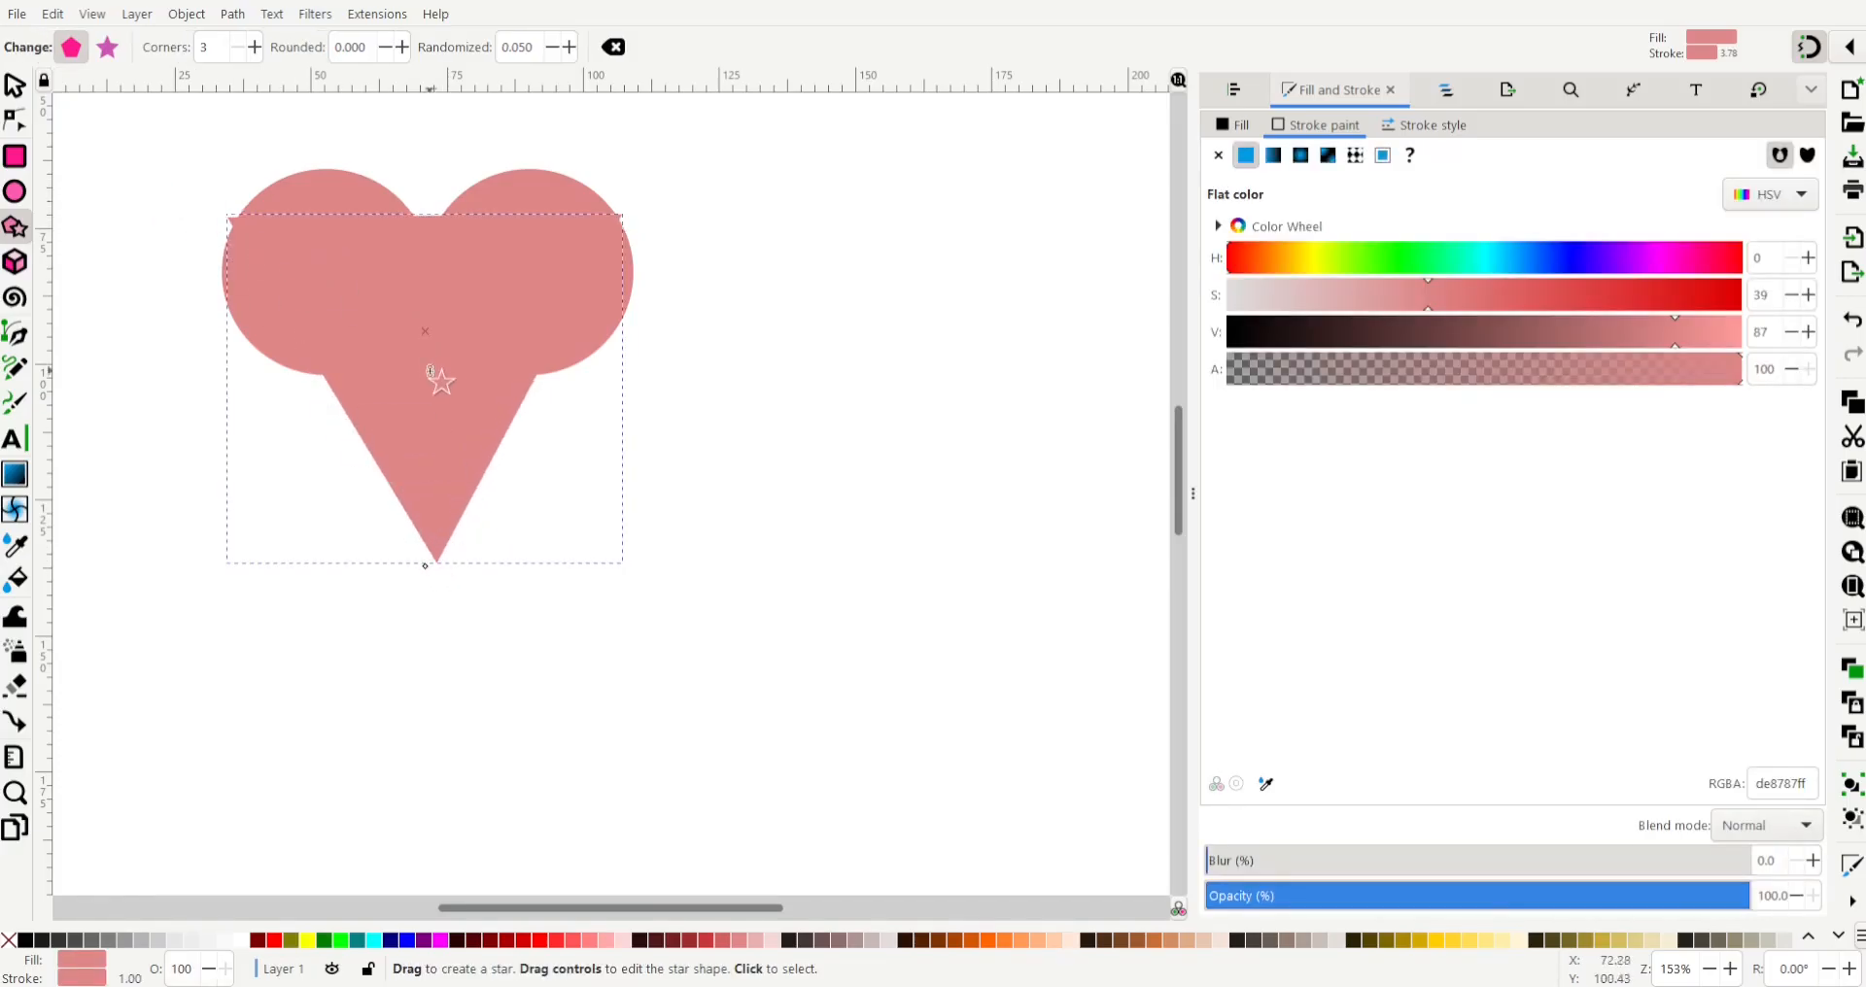
key(Delete)
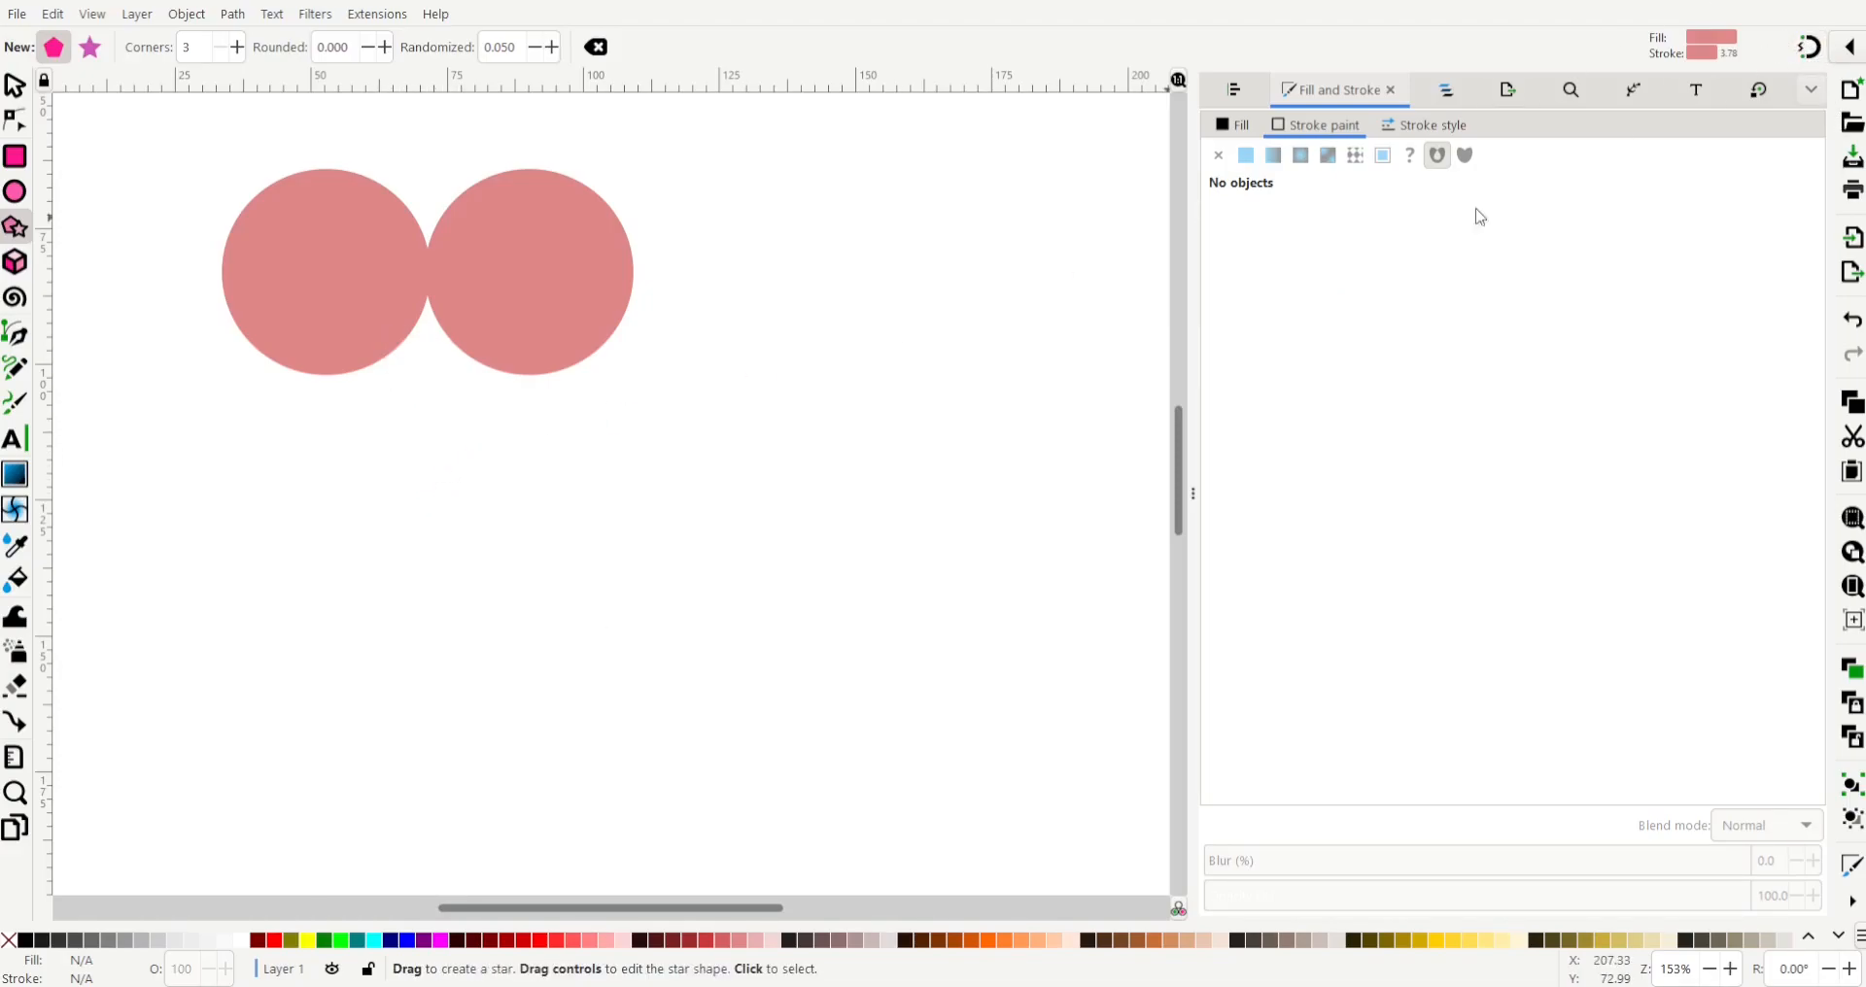
mouse_move(425, 425)
mouse_down()
mouse_move(432, 483)
mouse_move(408, 528)
mouse_move(446, 566)
mouse_move(839, 717)
mouse_up()
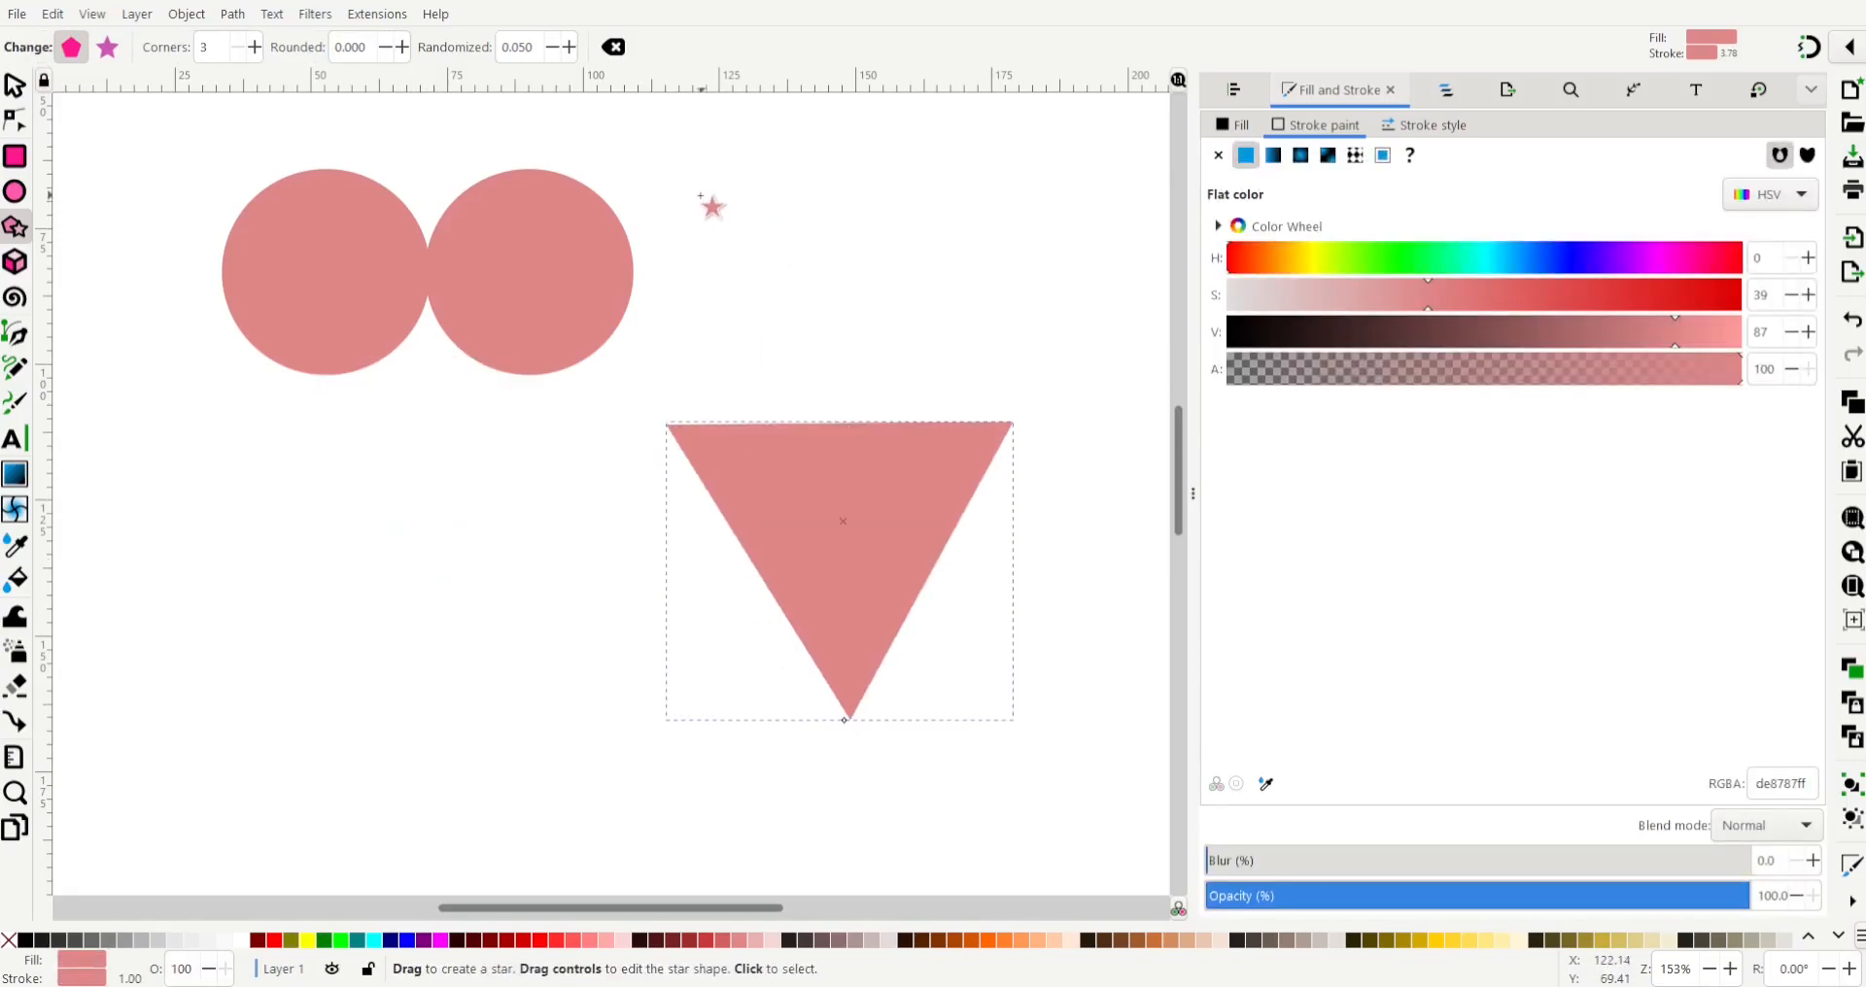
key(Delete)
- Draw a downward-pointing triangle about 65 mm wide with polygon randomization set to 0 and move it under the two circles, overlapping them
double_click(510, 40)
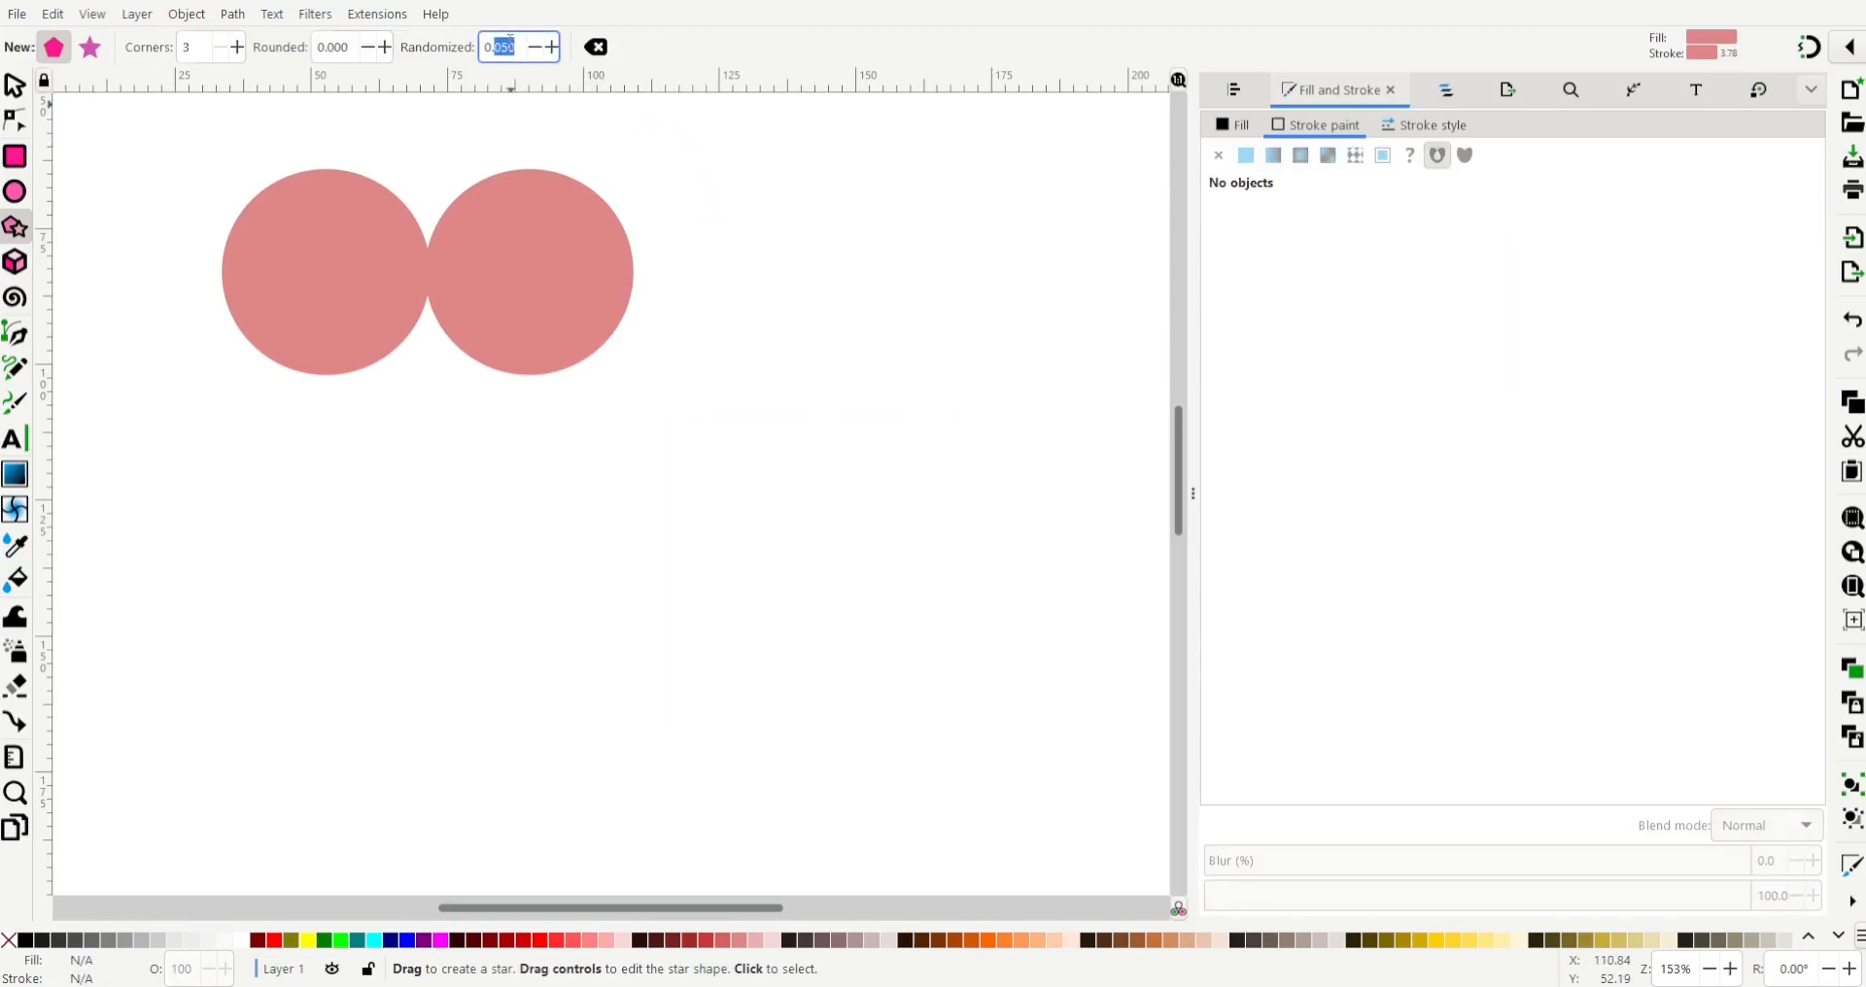
text(0)
key(Return)
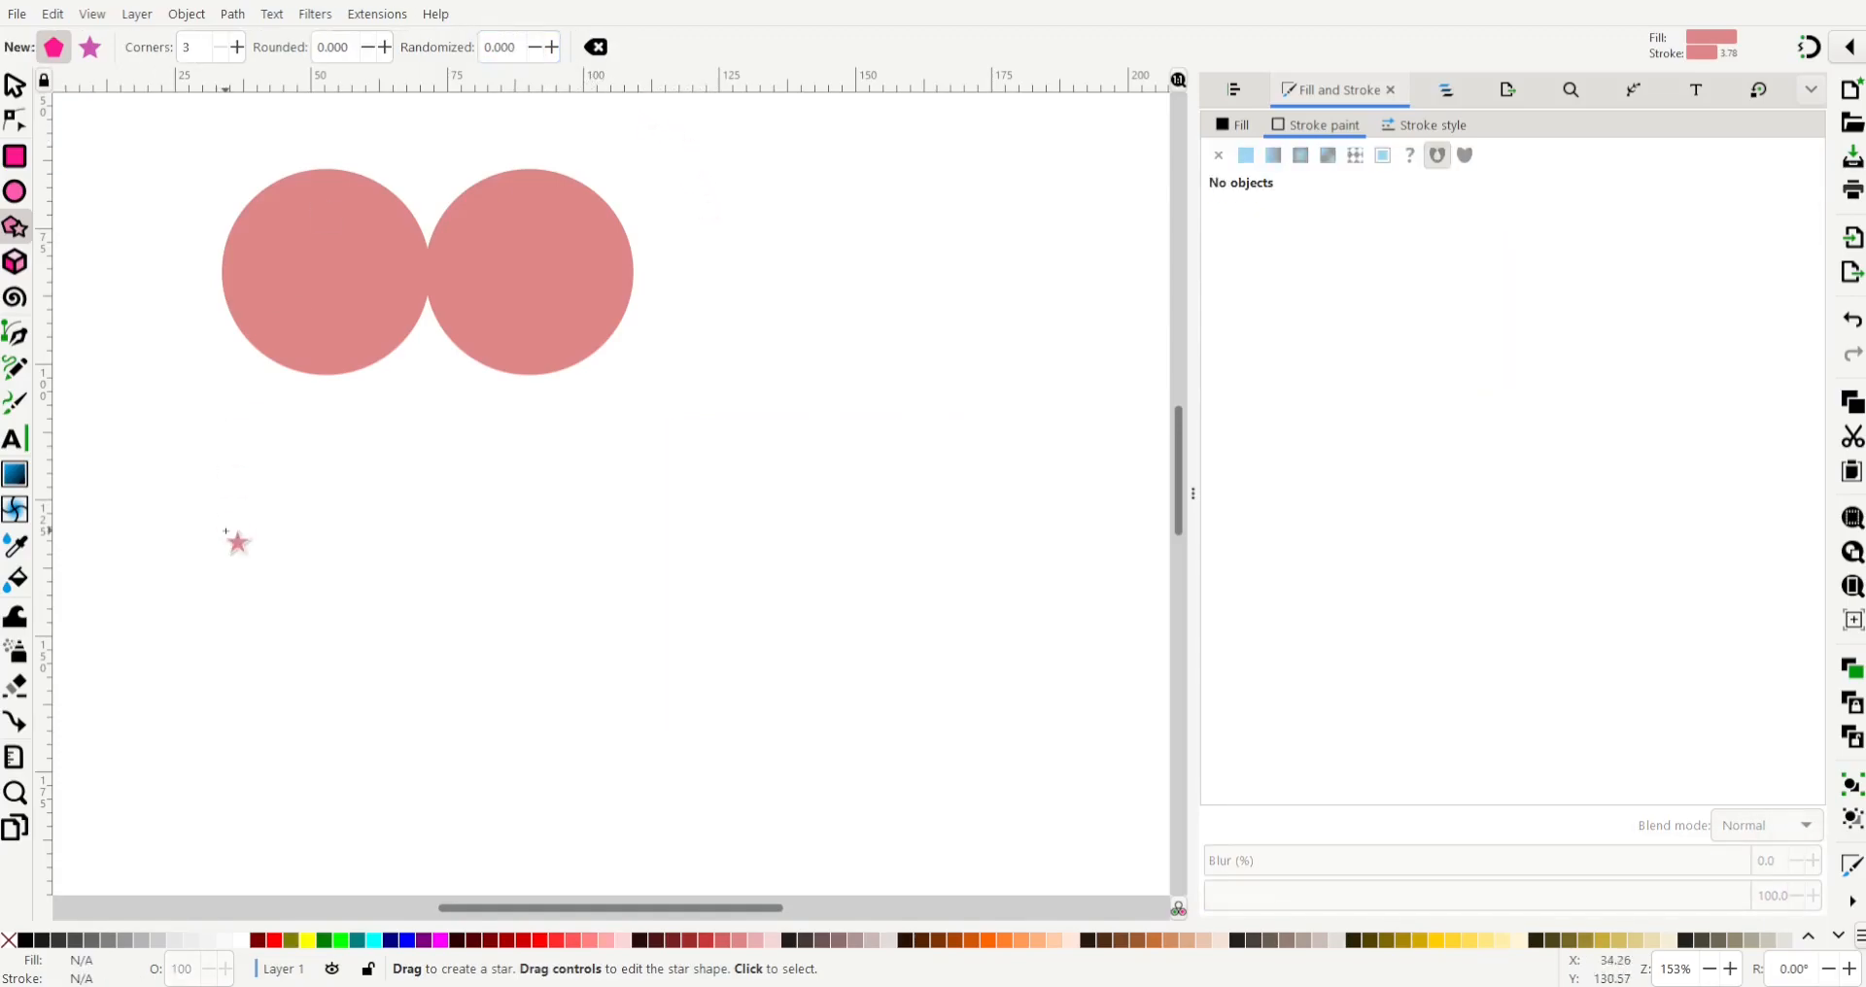
mouse_move(593, 450)
mouse_down()
mouse_move(594, 581)
mouse_move(625, 654)
mouse_up()
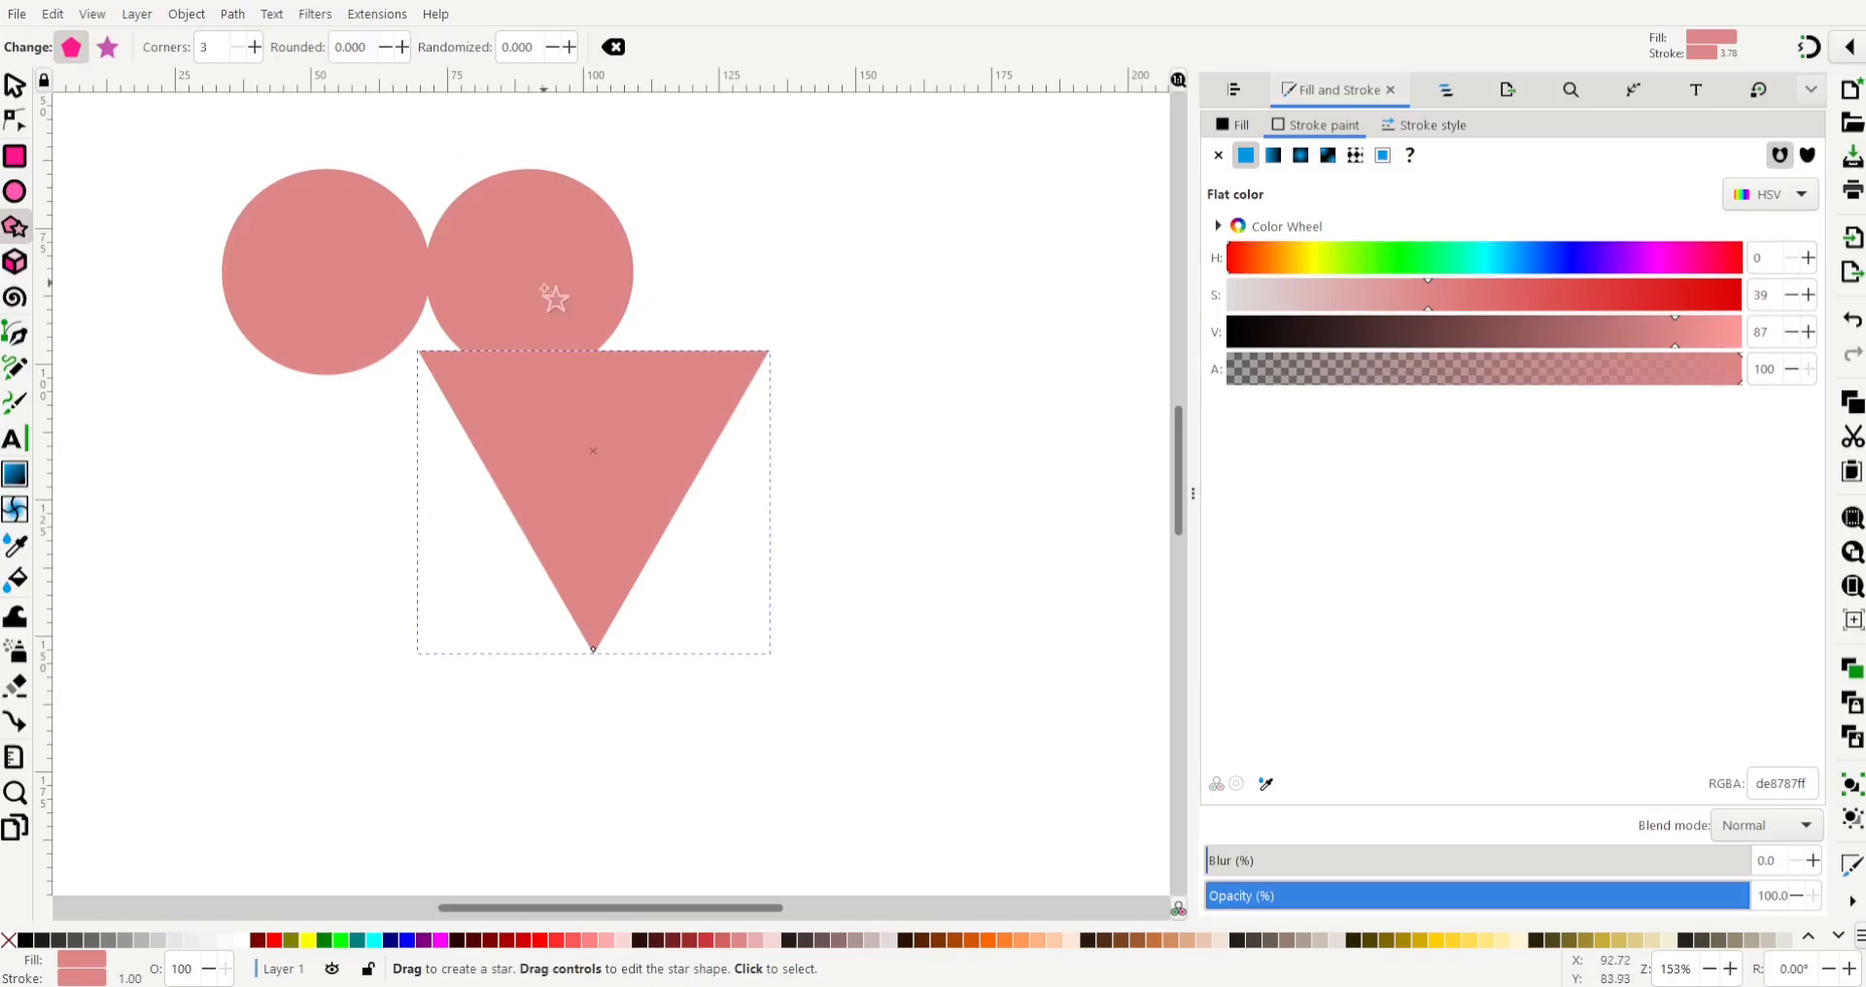
click(15, 86)
drag(599, 491, 416, 434)
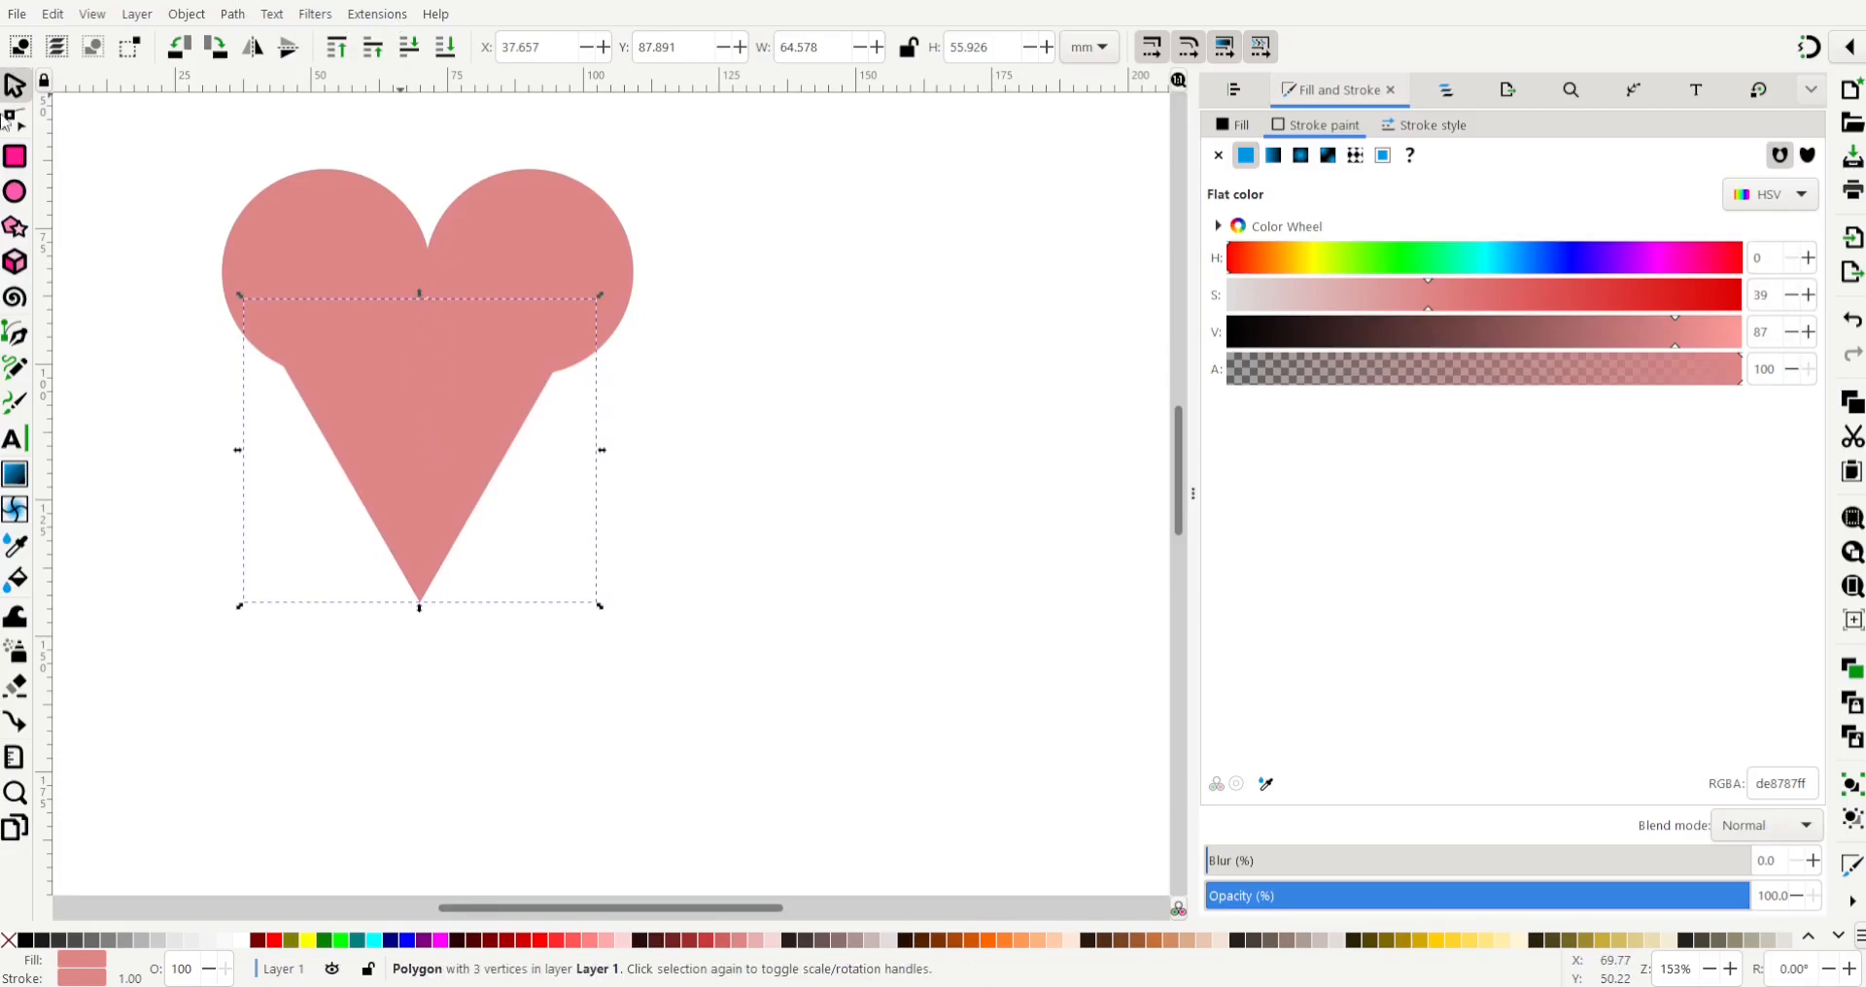
- Round the triangle's corners with a rounding value of about 0.07
click(15, 228)
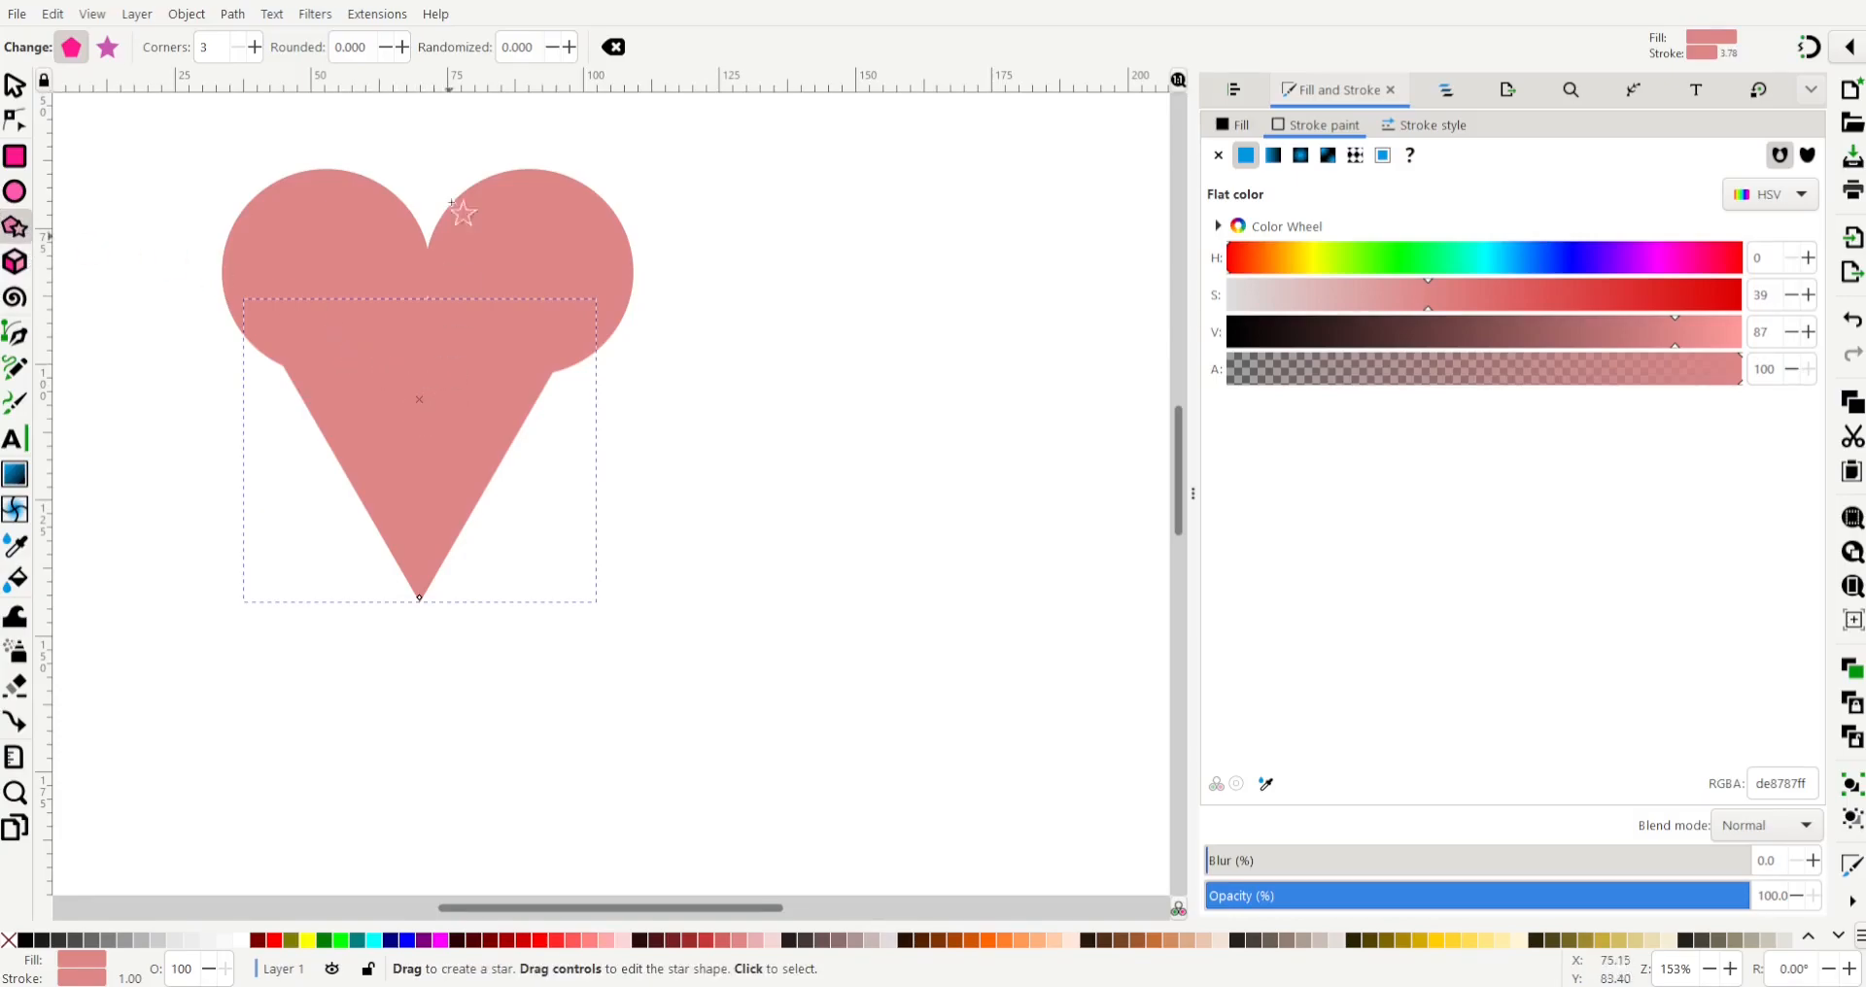
click(404, 50)
click(405, 51)
click(404, 51)
click(405, 51)
click(405, 51)
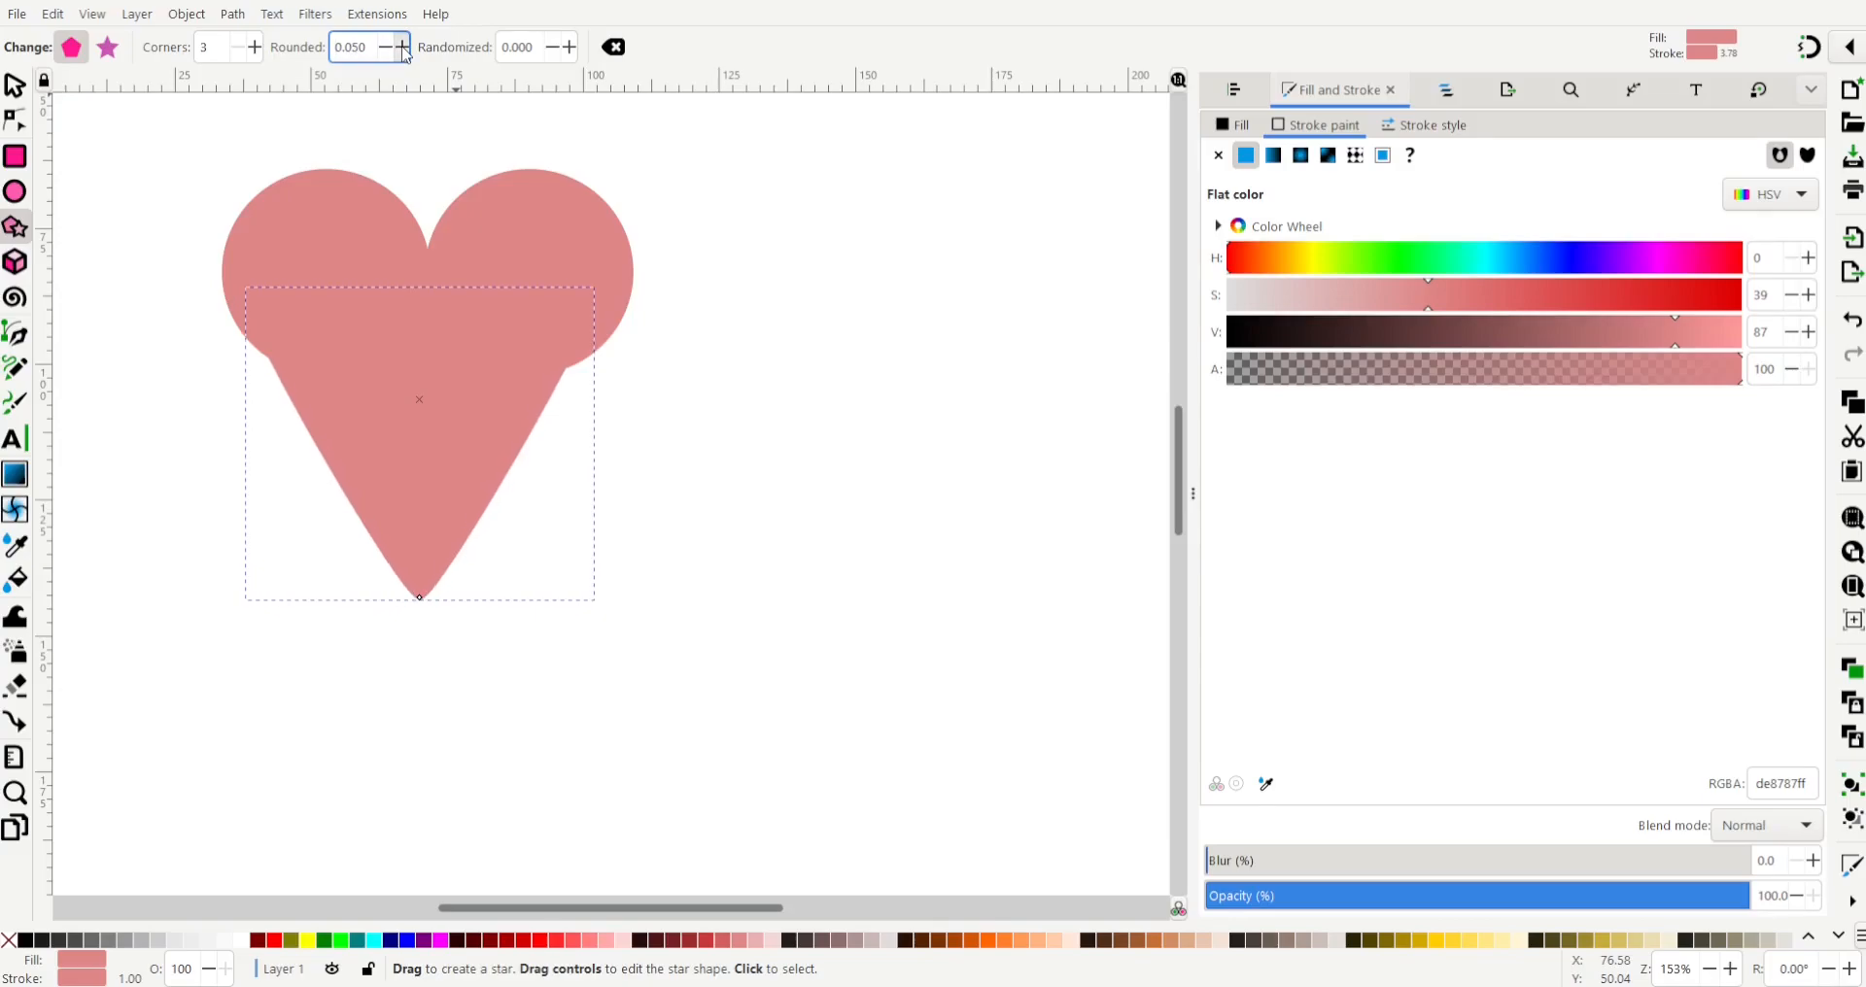
click(404, 50)
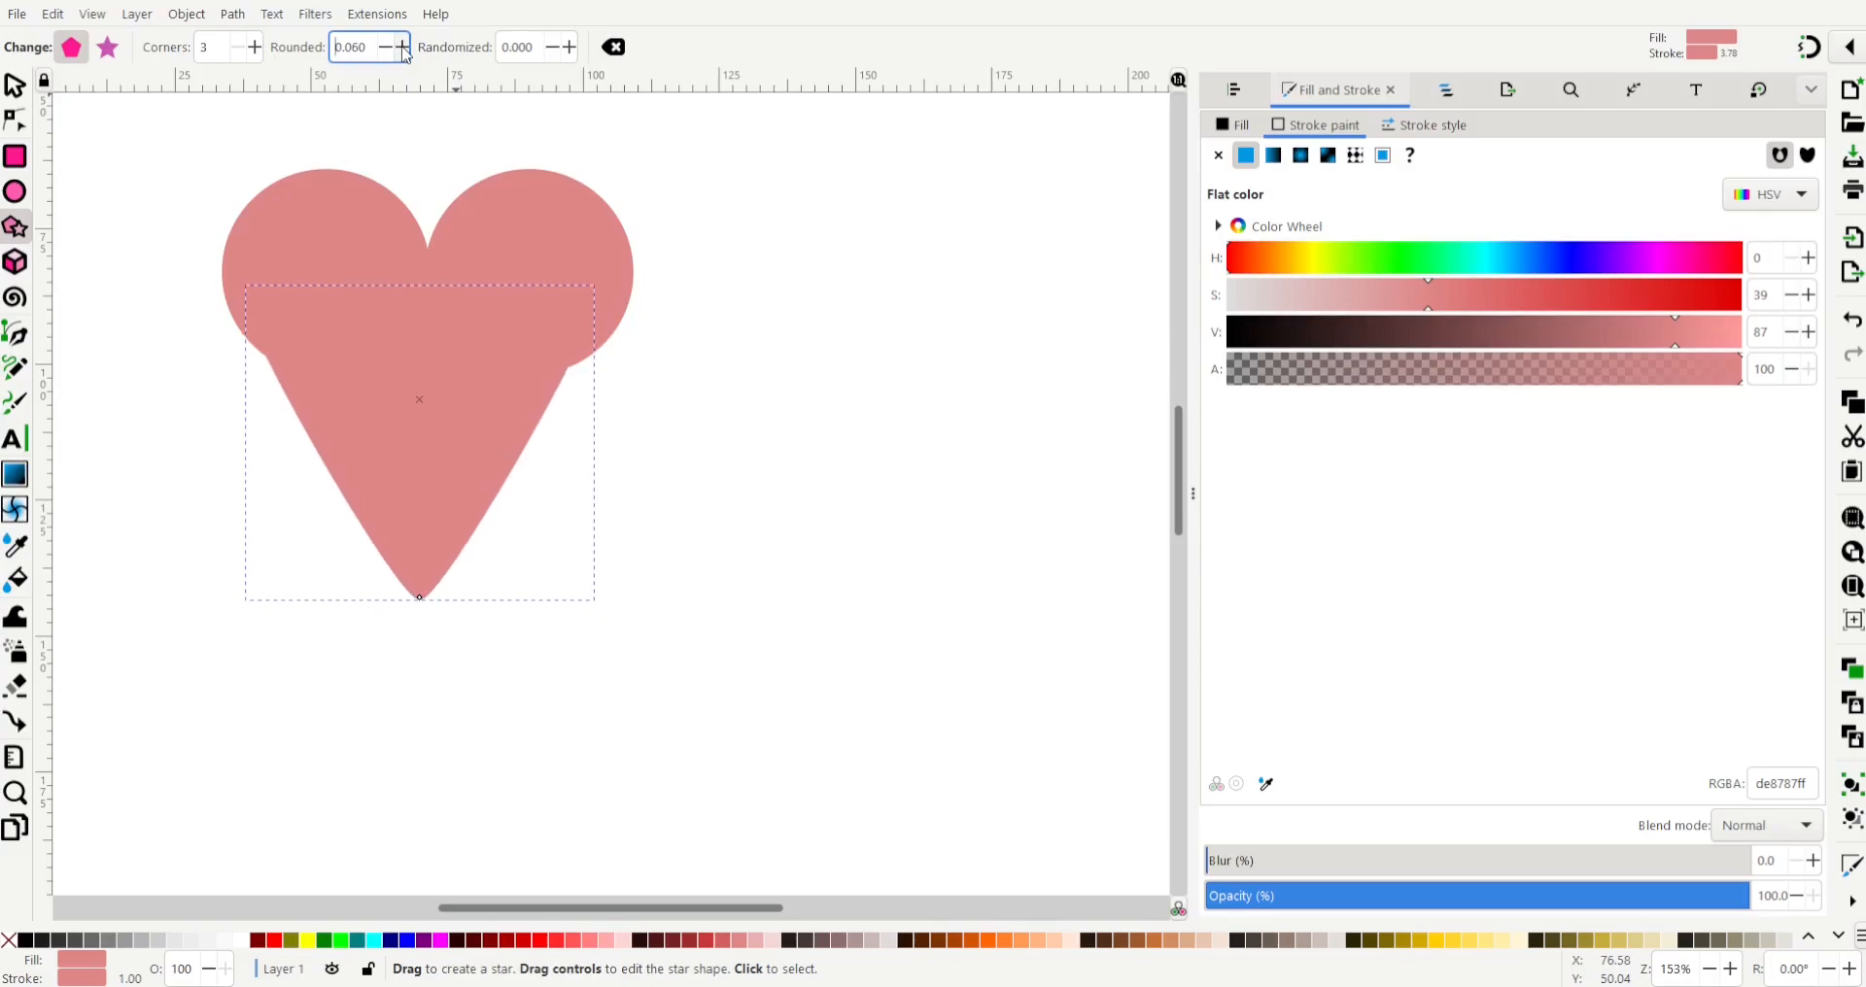
click(404, 50)
click(404, 50)
click(405, 50)
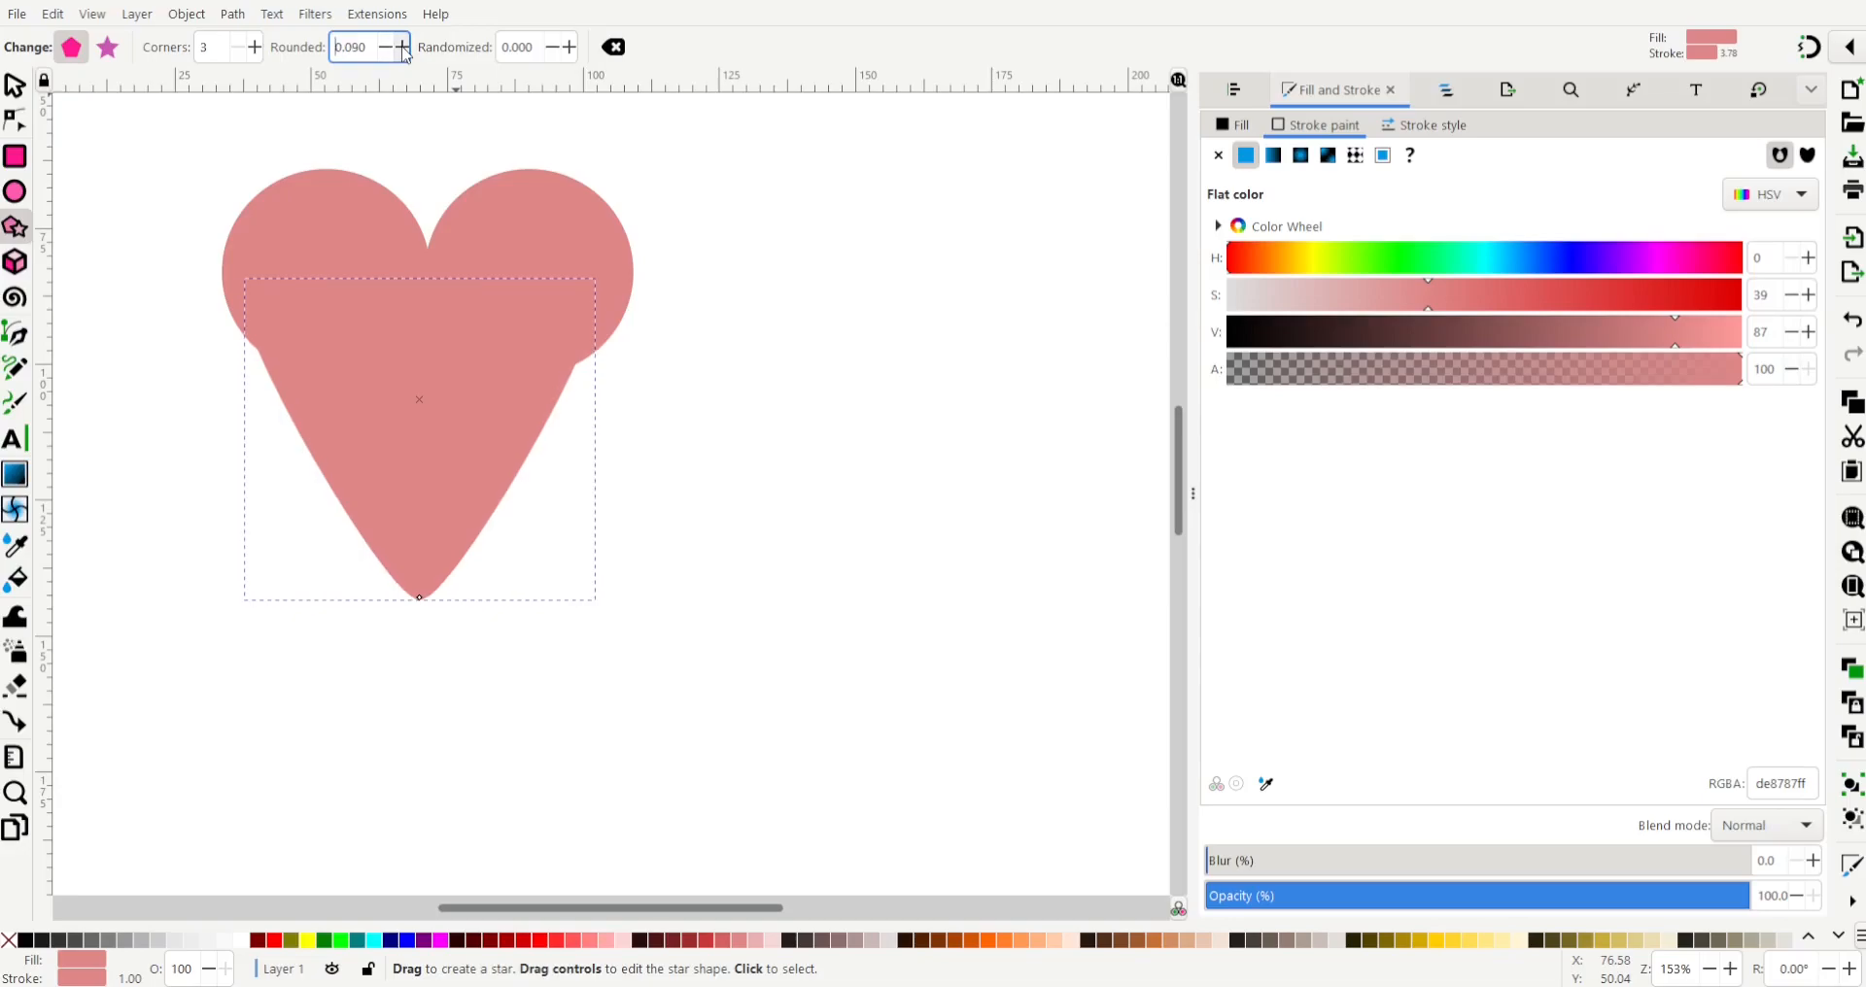
click(387, 51)
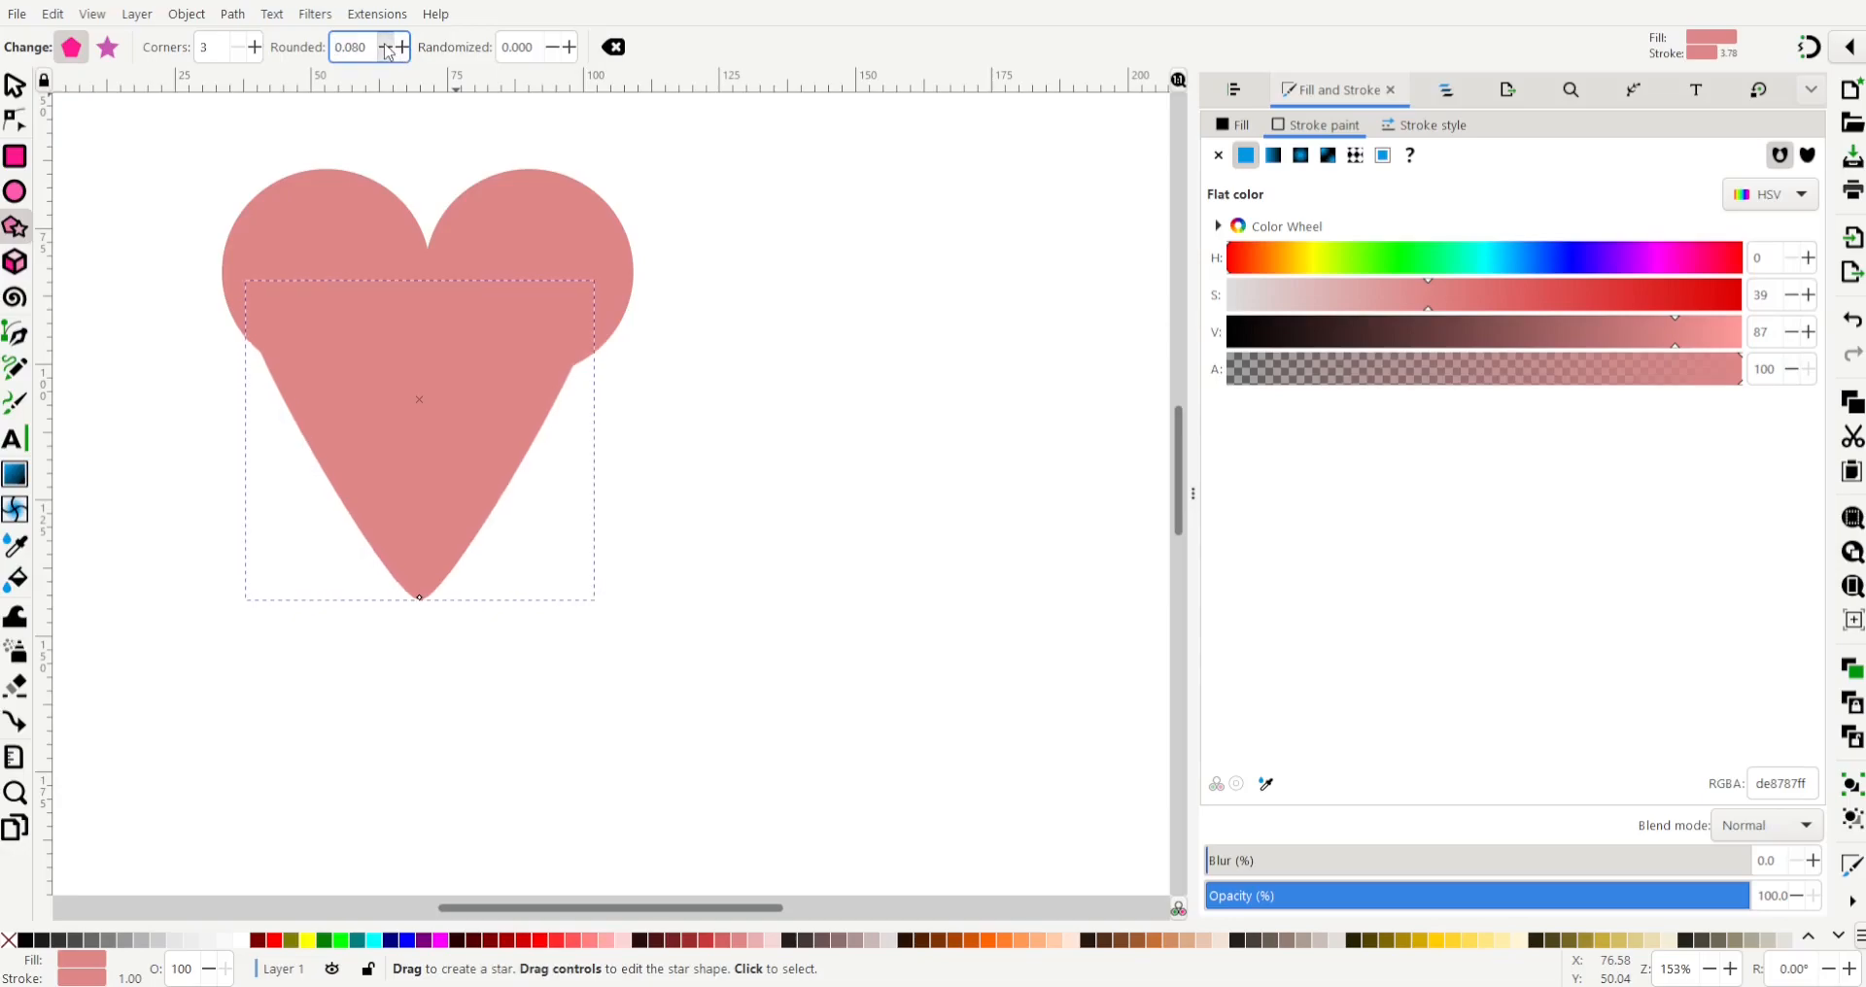
click(386, 50)
- Move the rounded triangle so its left corner meets the left circle's outer edge and scale it down proportionally to about 60.5 mm wide
click(15, 85)
drag(387, 409, 365, 397)
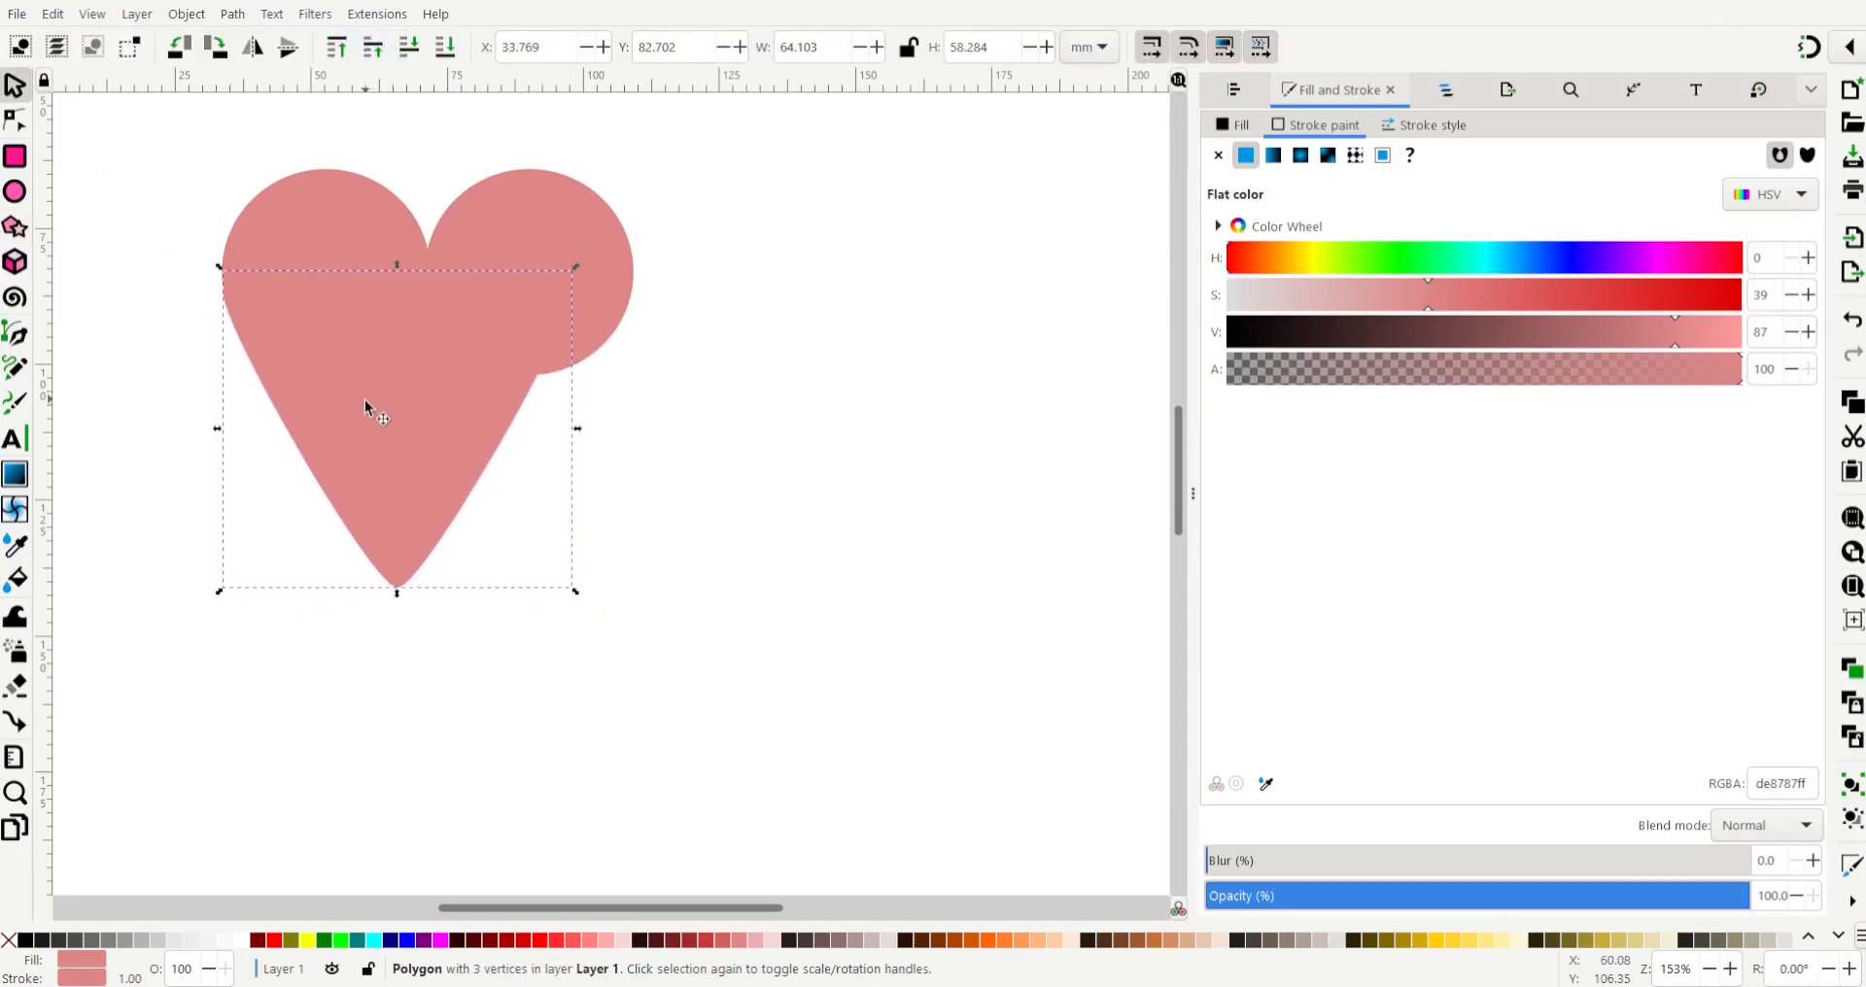
click(577, 595)
mouse_move(576, 593)
mouse_down()
mouse_move(662, 658)
mouse_move(556, 591)
mouse_up()
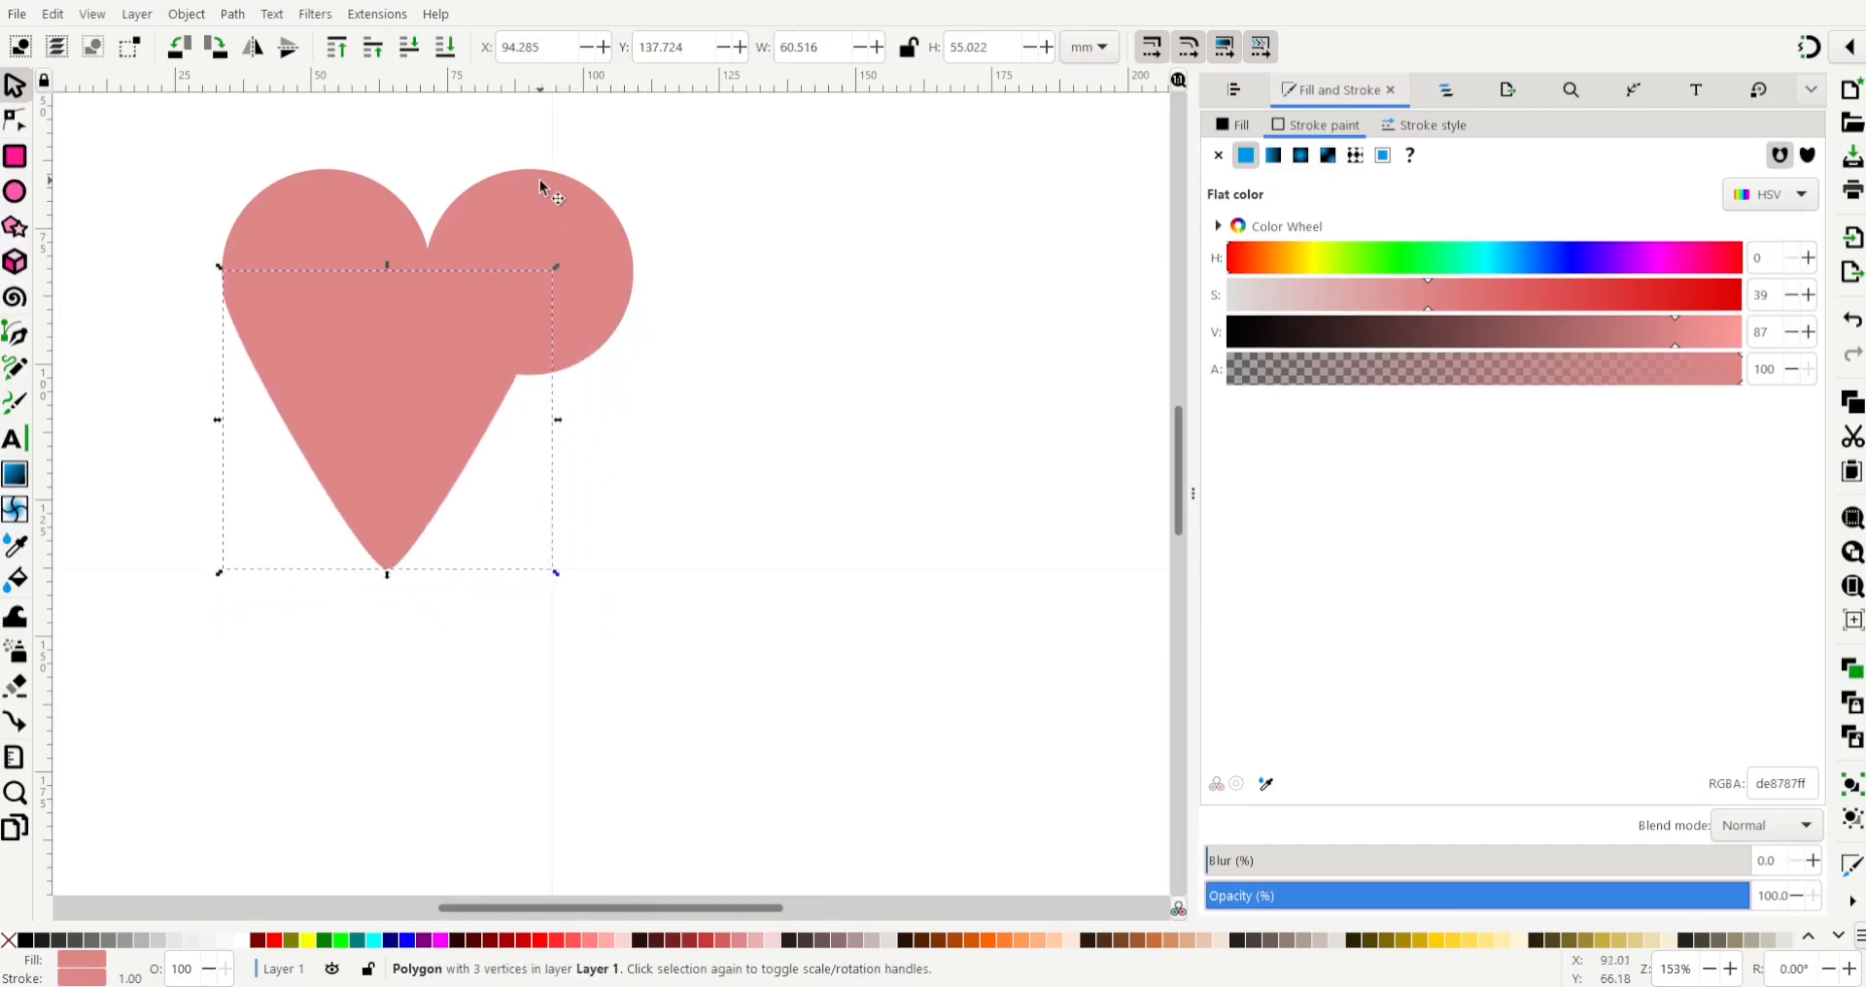
- Match the rounded triangle to the circle group's width by locking its proportions and setting its width to 75.609 mm
click(544, 202)
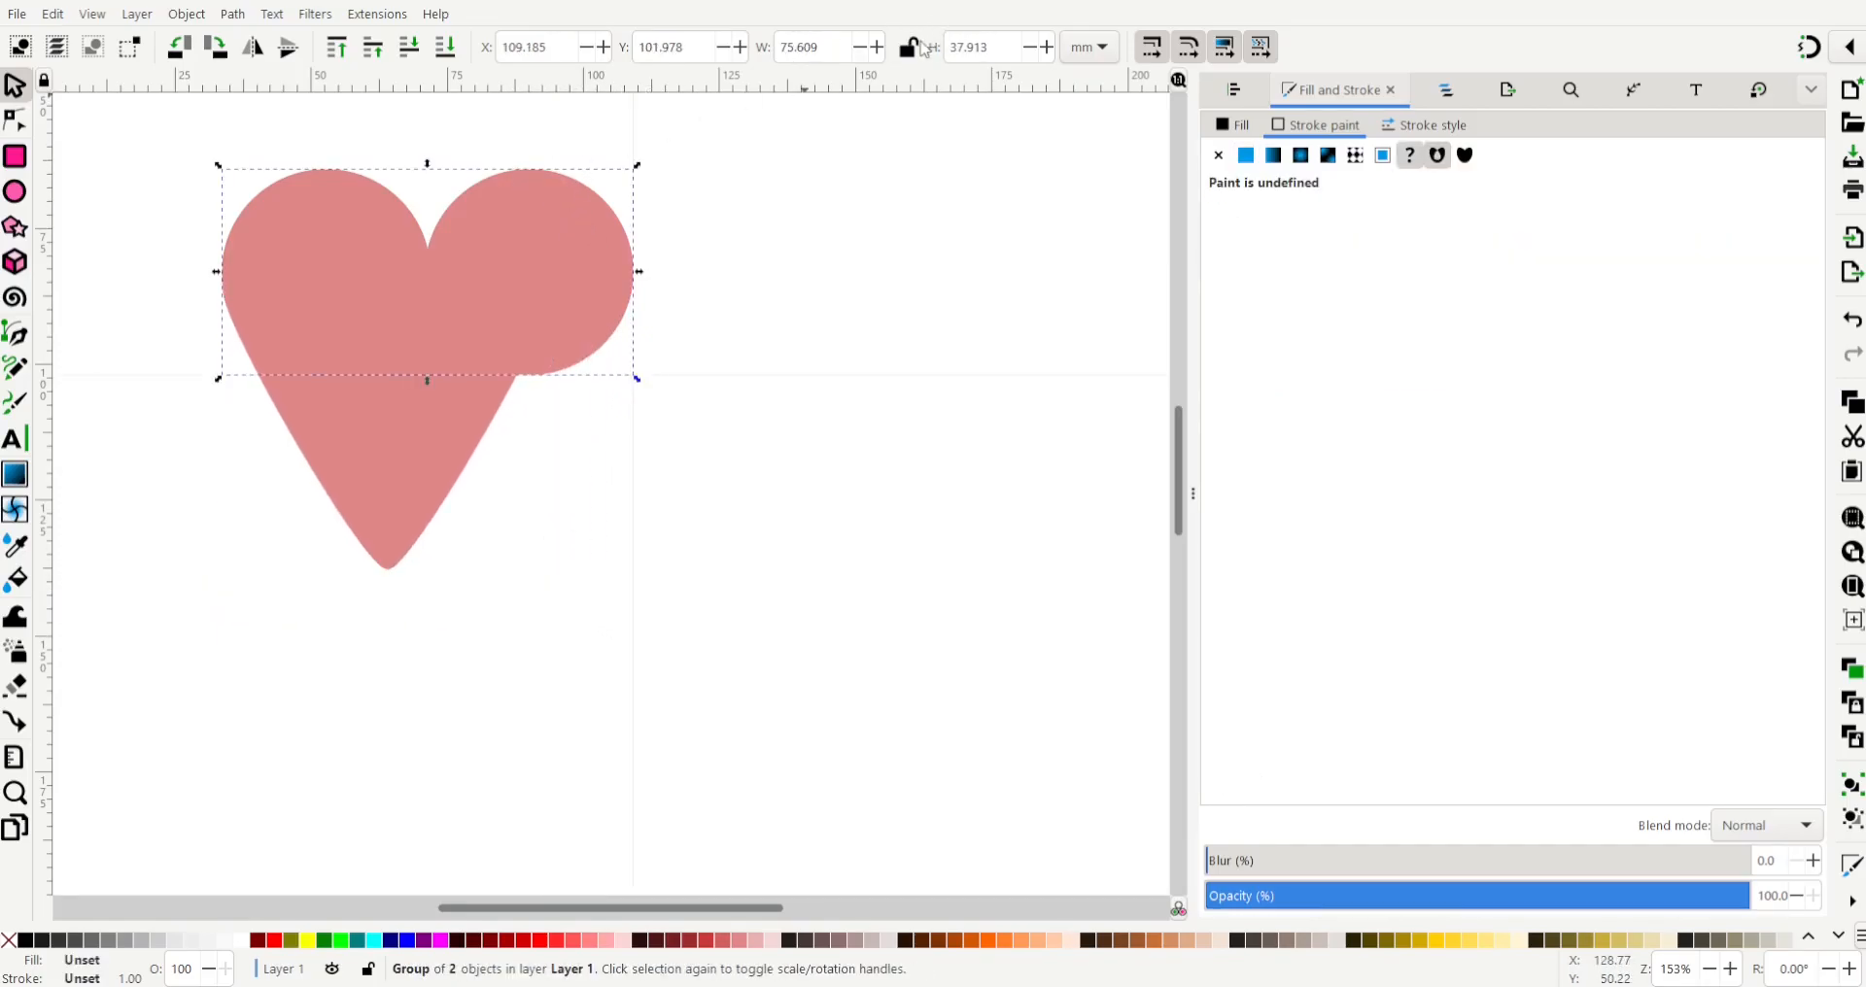
click(908, 48)
drag(834, 48, 786, 48)
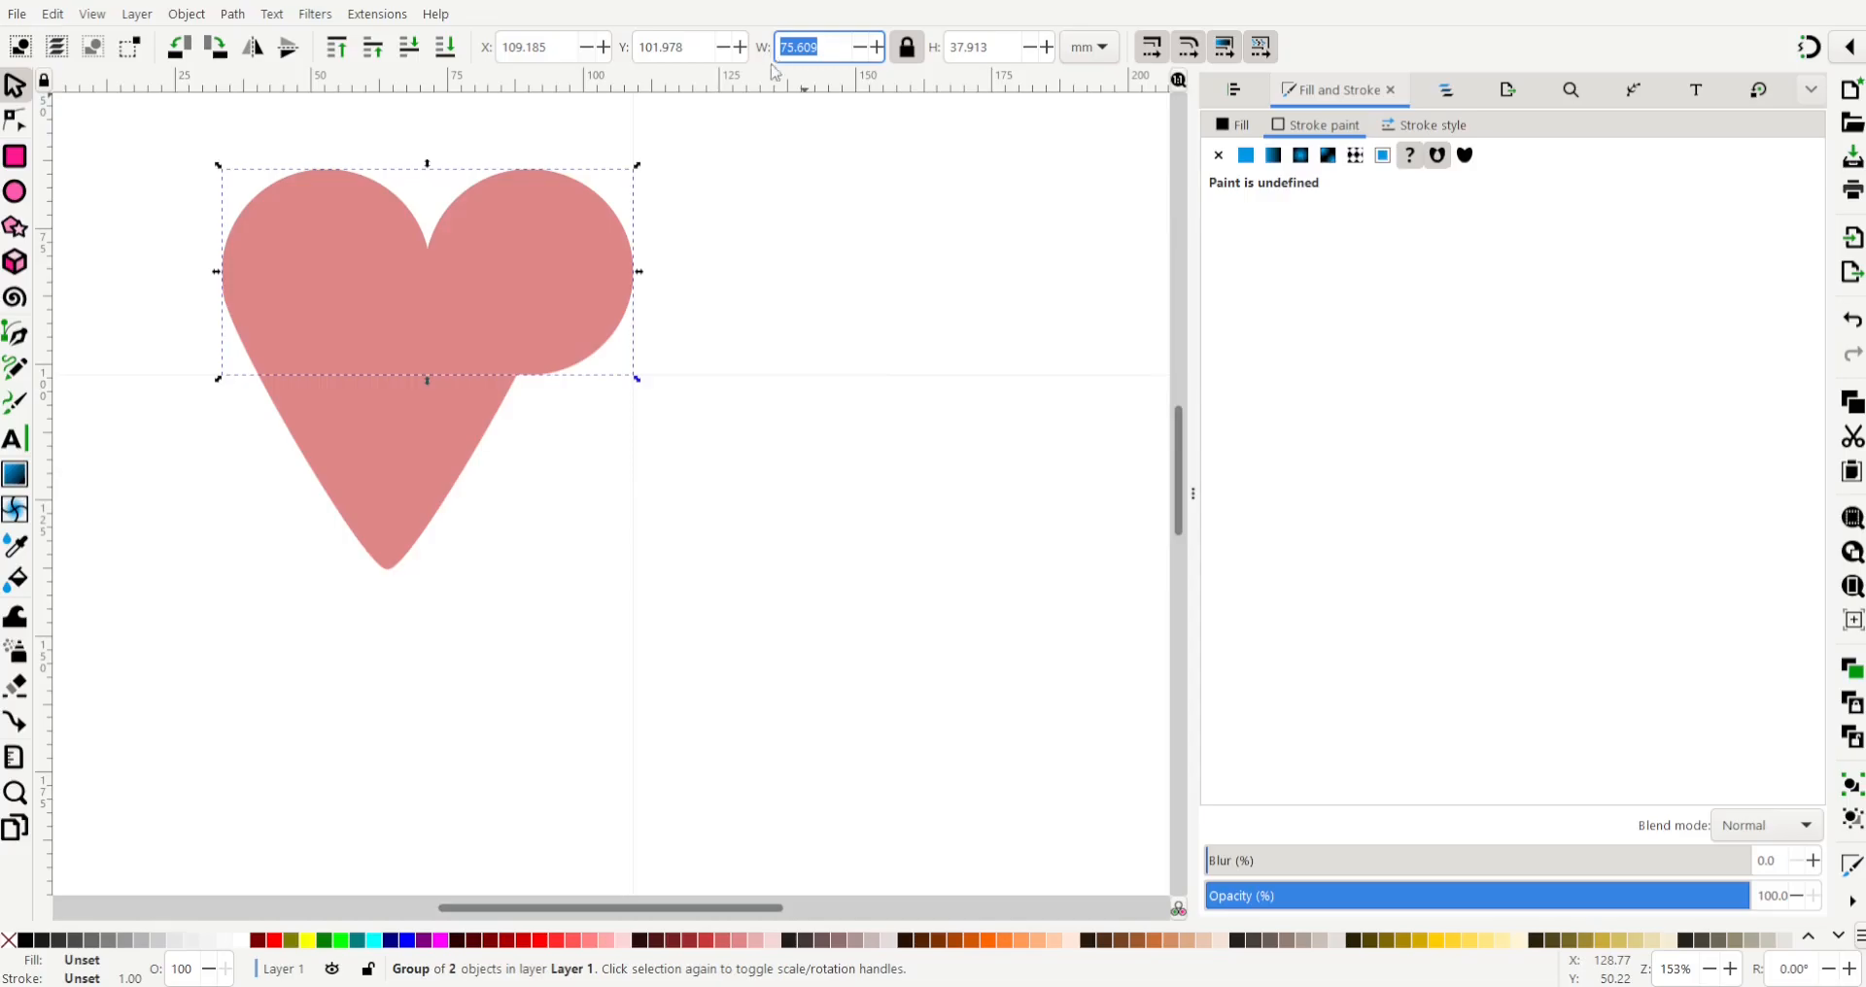
click(379, 468)
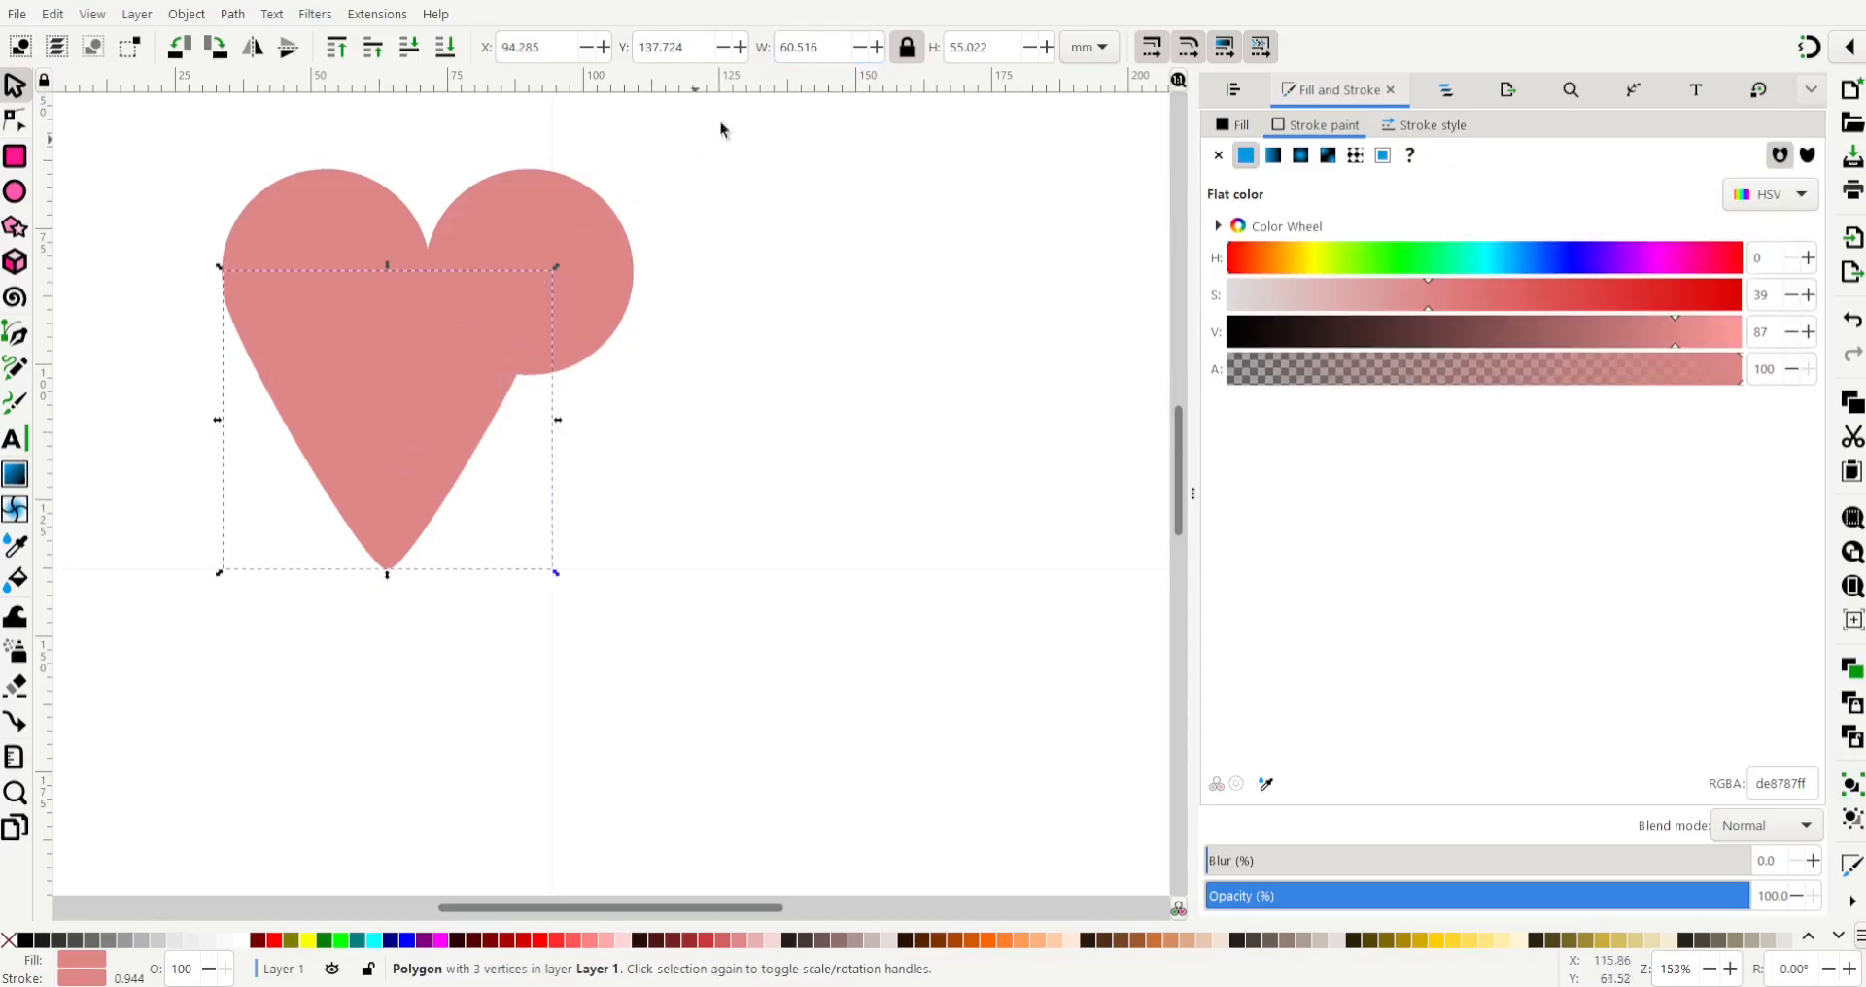
click(860, 49)
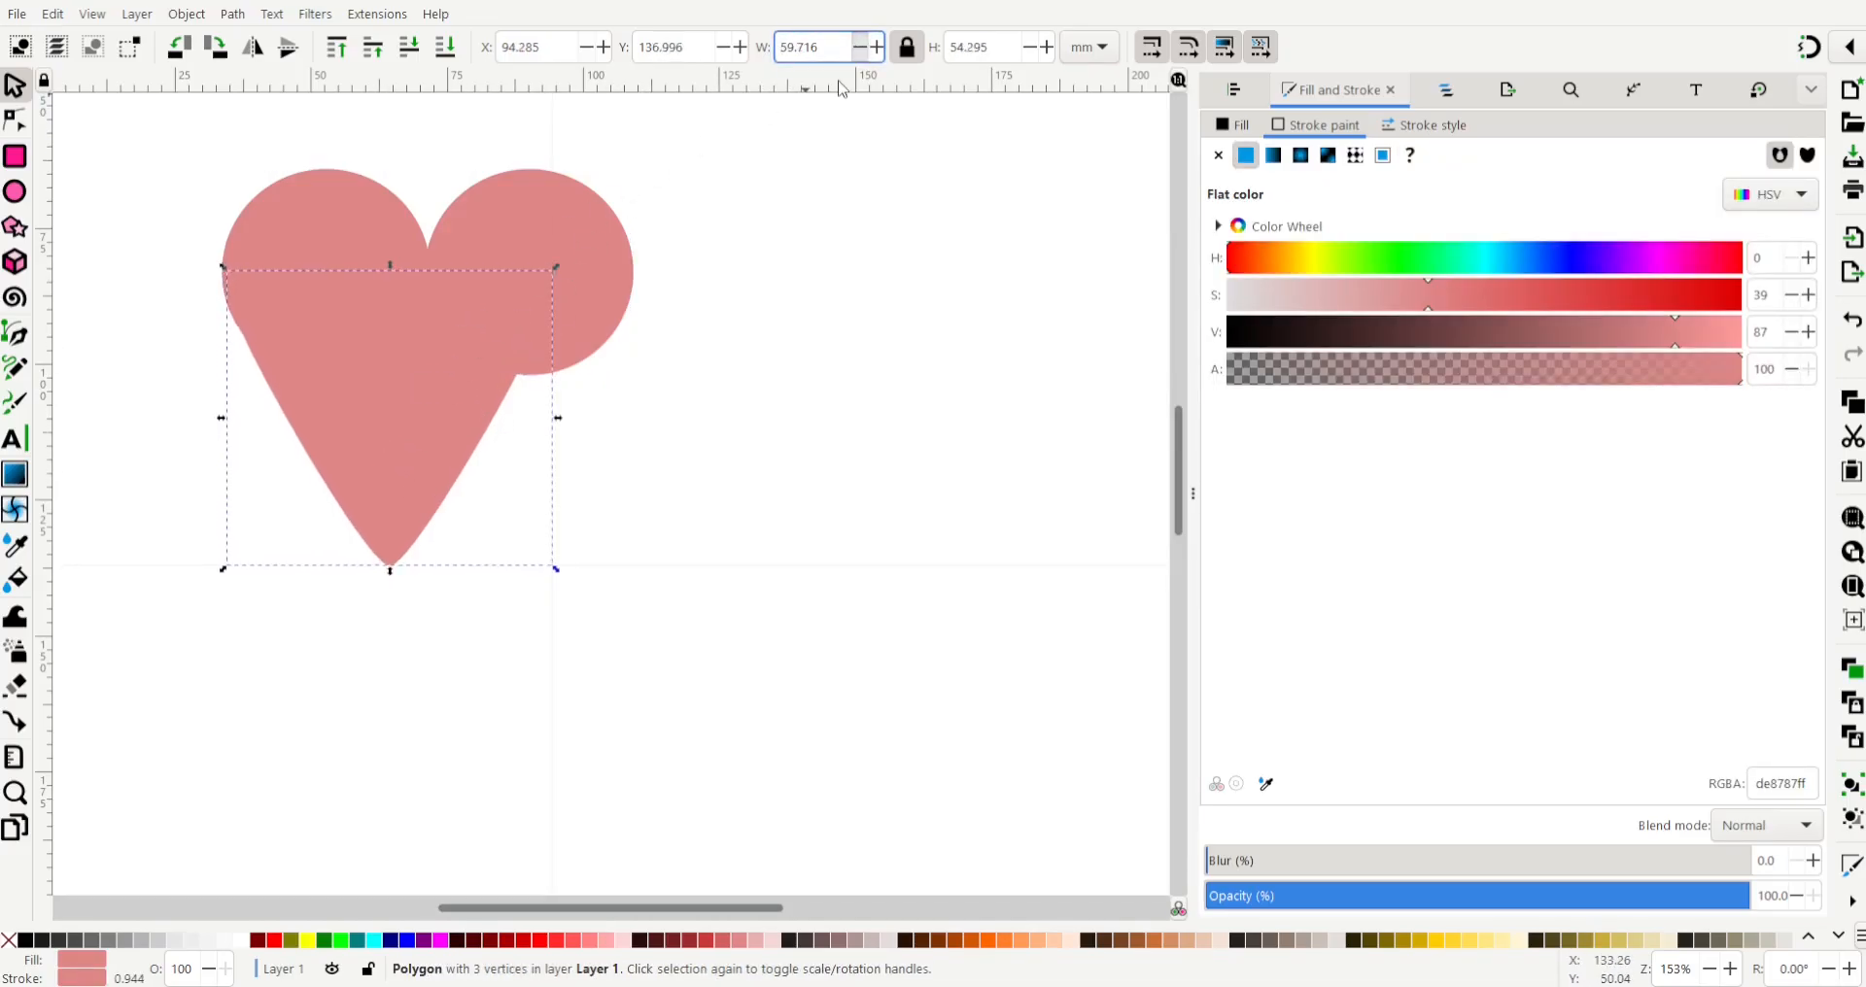
double_click(815, 46)
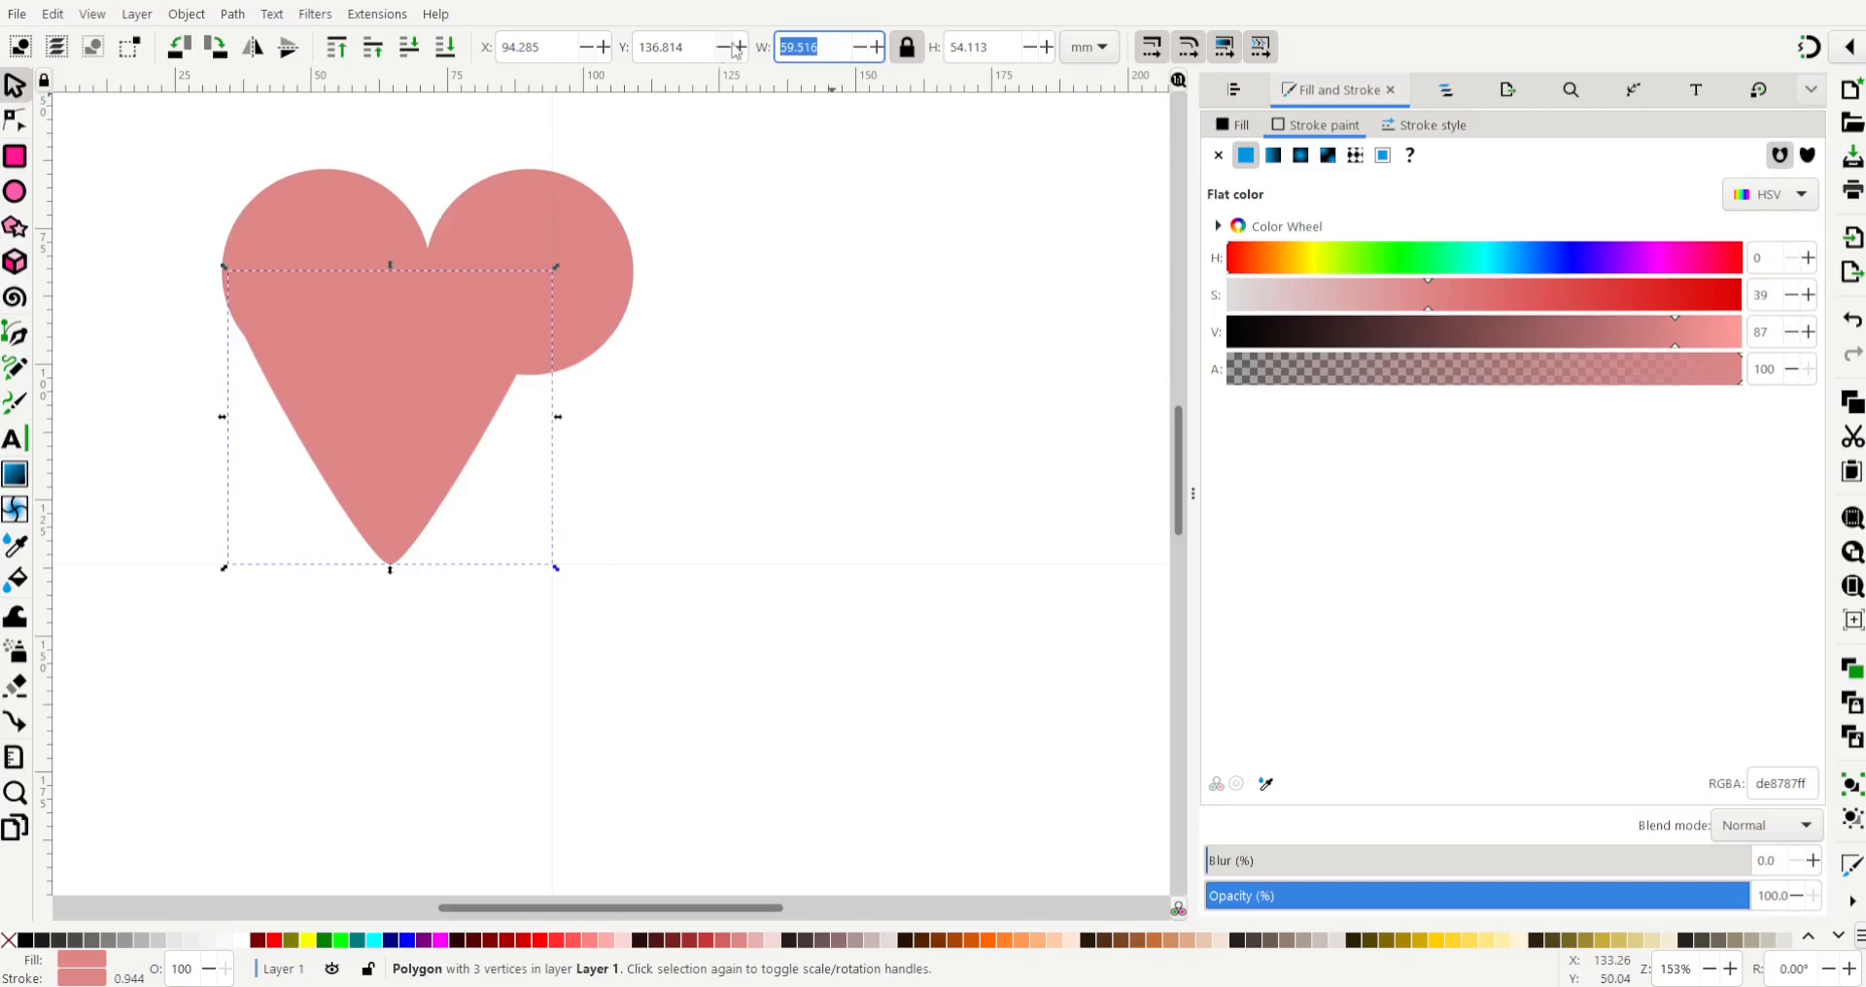
text(75.609)
key(Return)
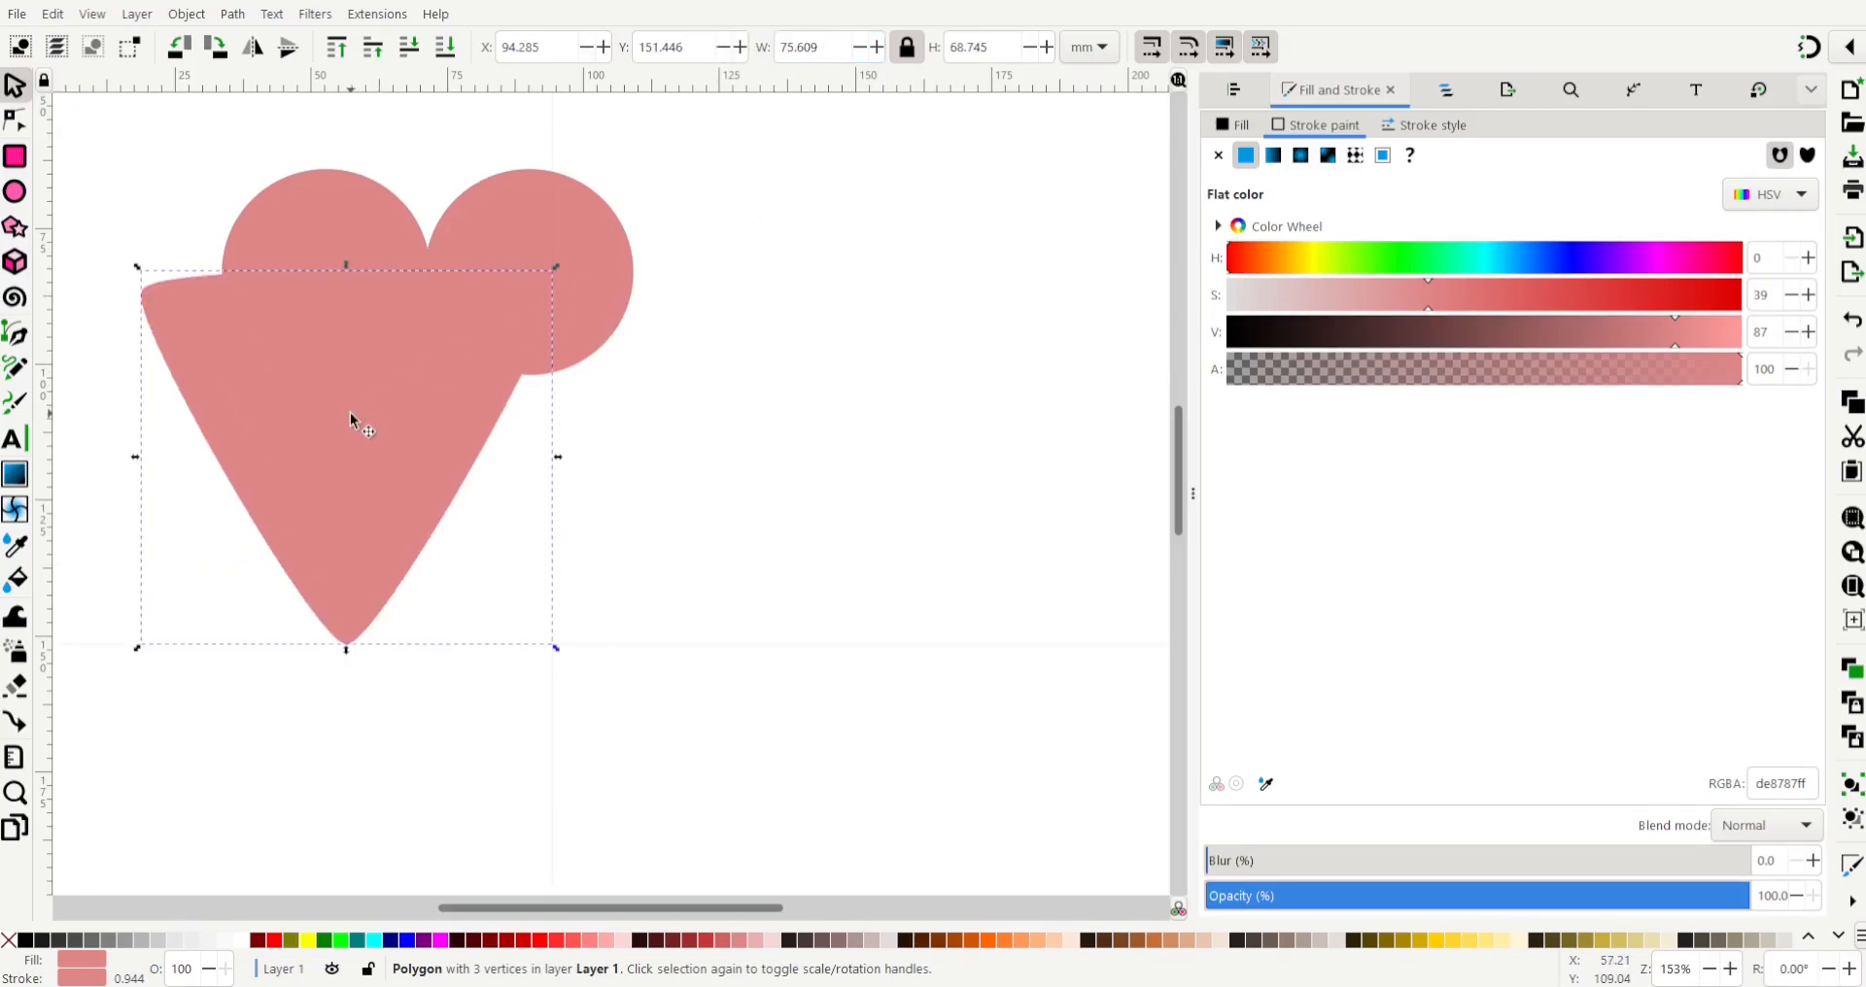
- Move the rounded triangle beneath the circles and center it on the circle group's vertical axis, aligning relative to the last selected object
drag(328, 378, 410, 376)
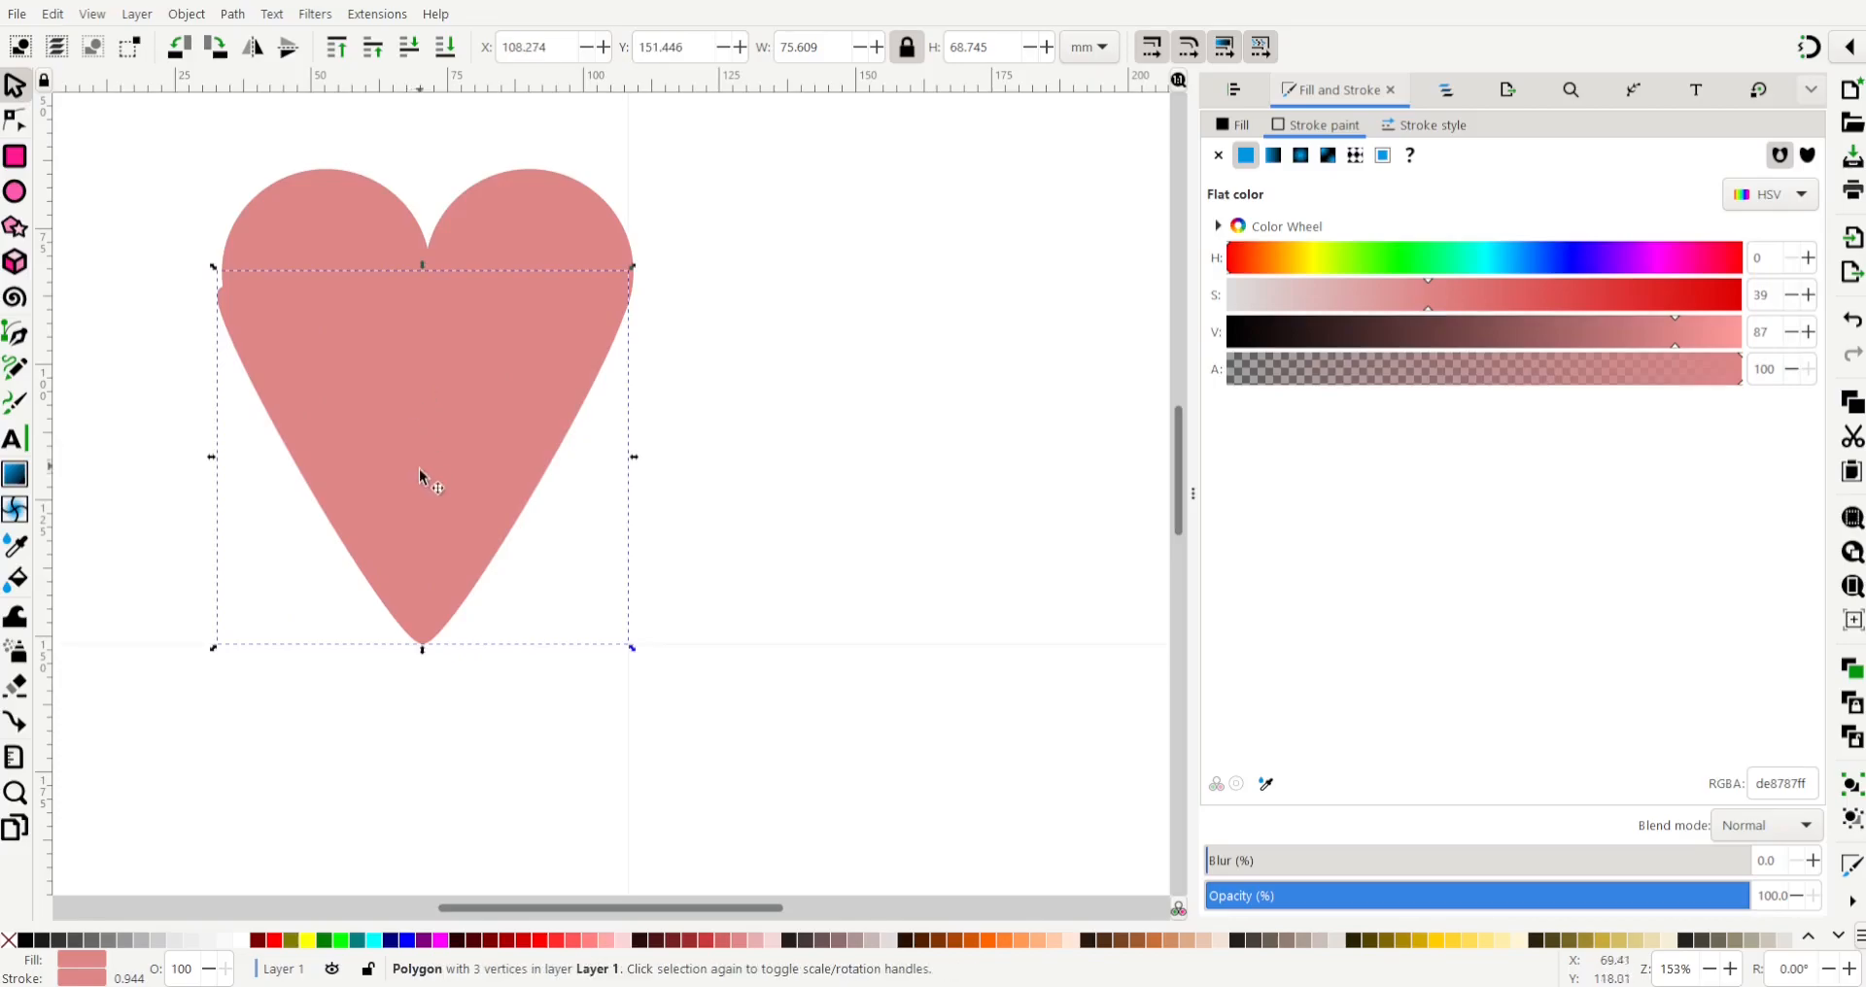
shift+click(511, 186)
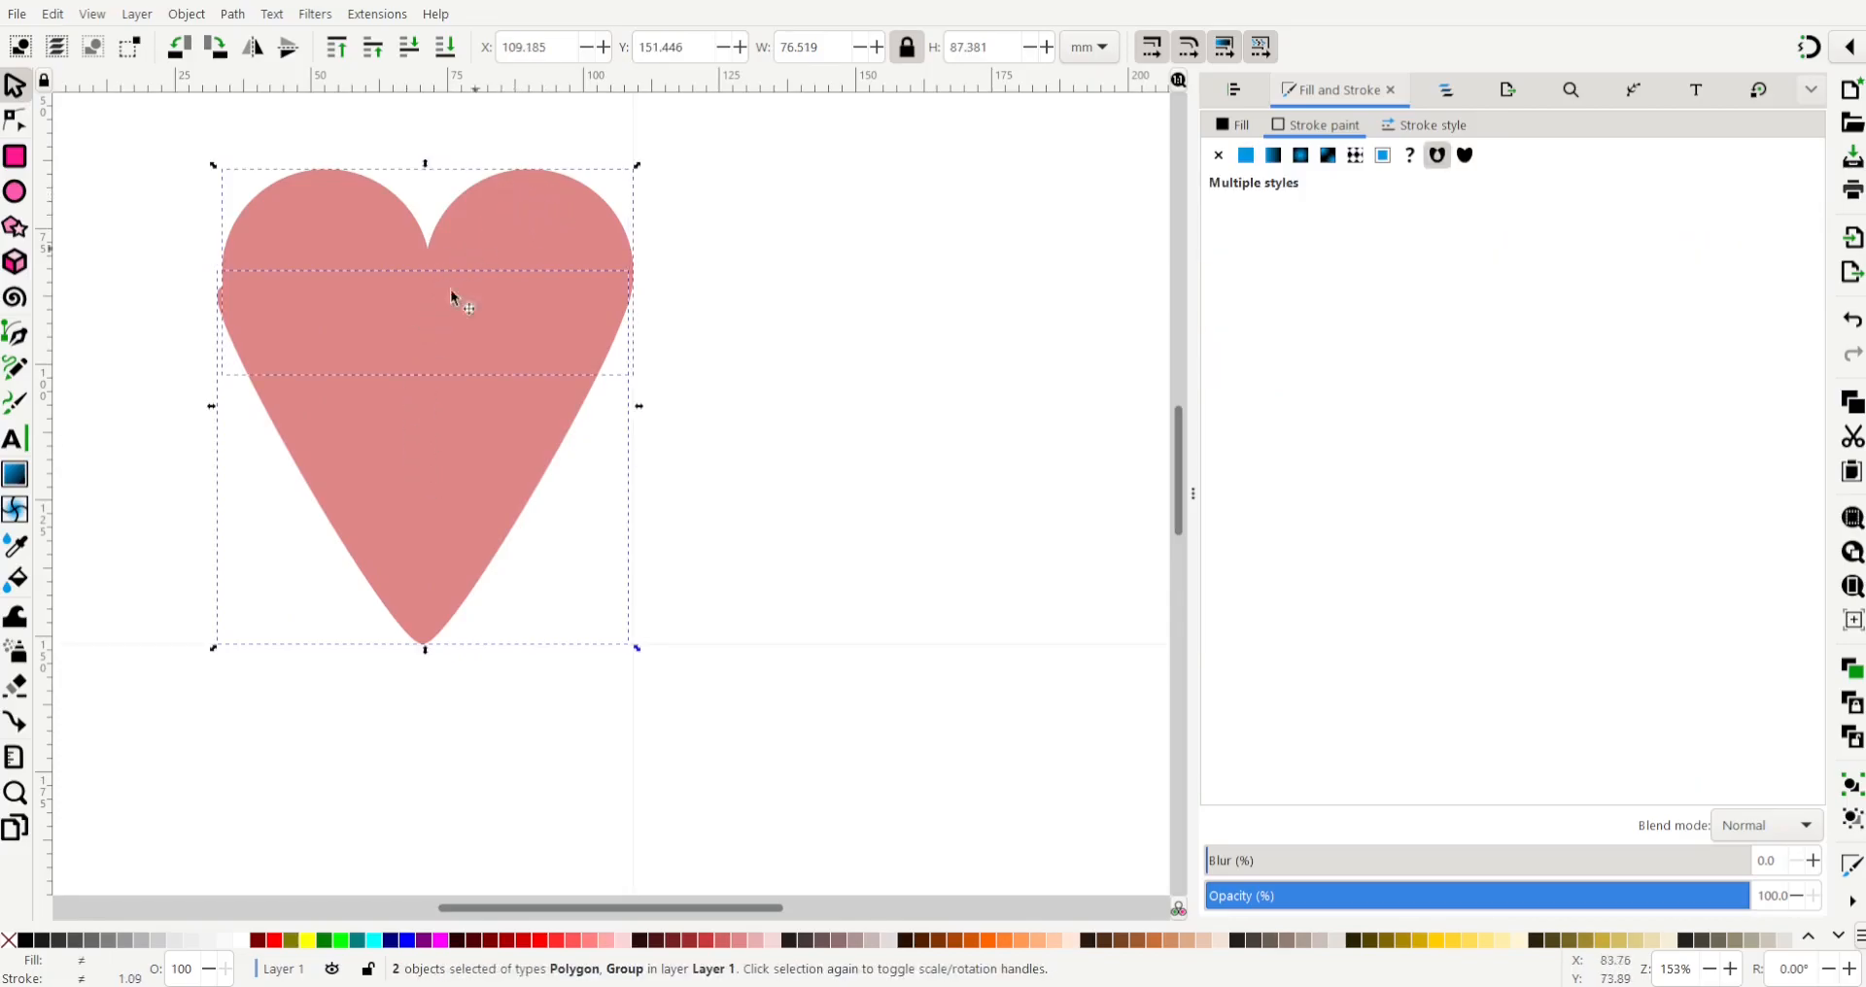
click(1234, 90)
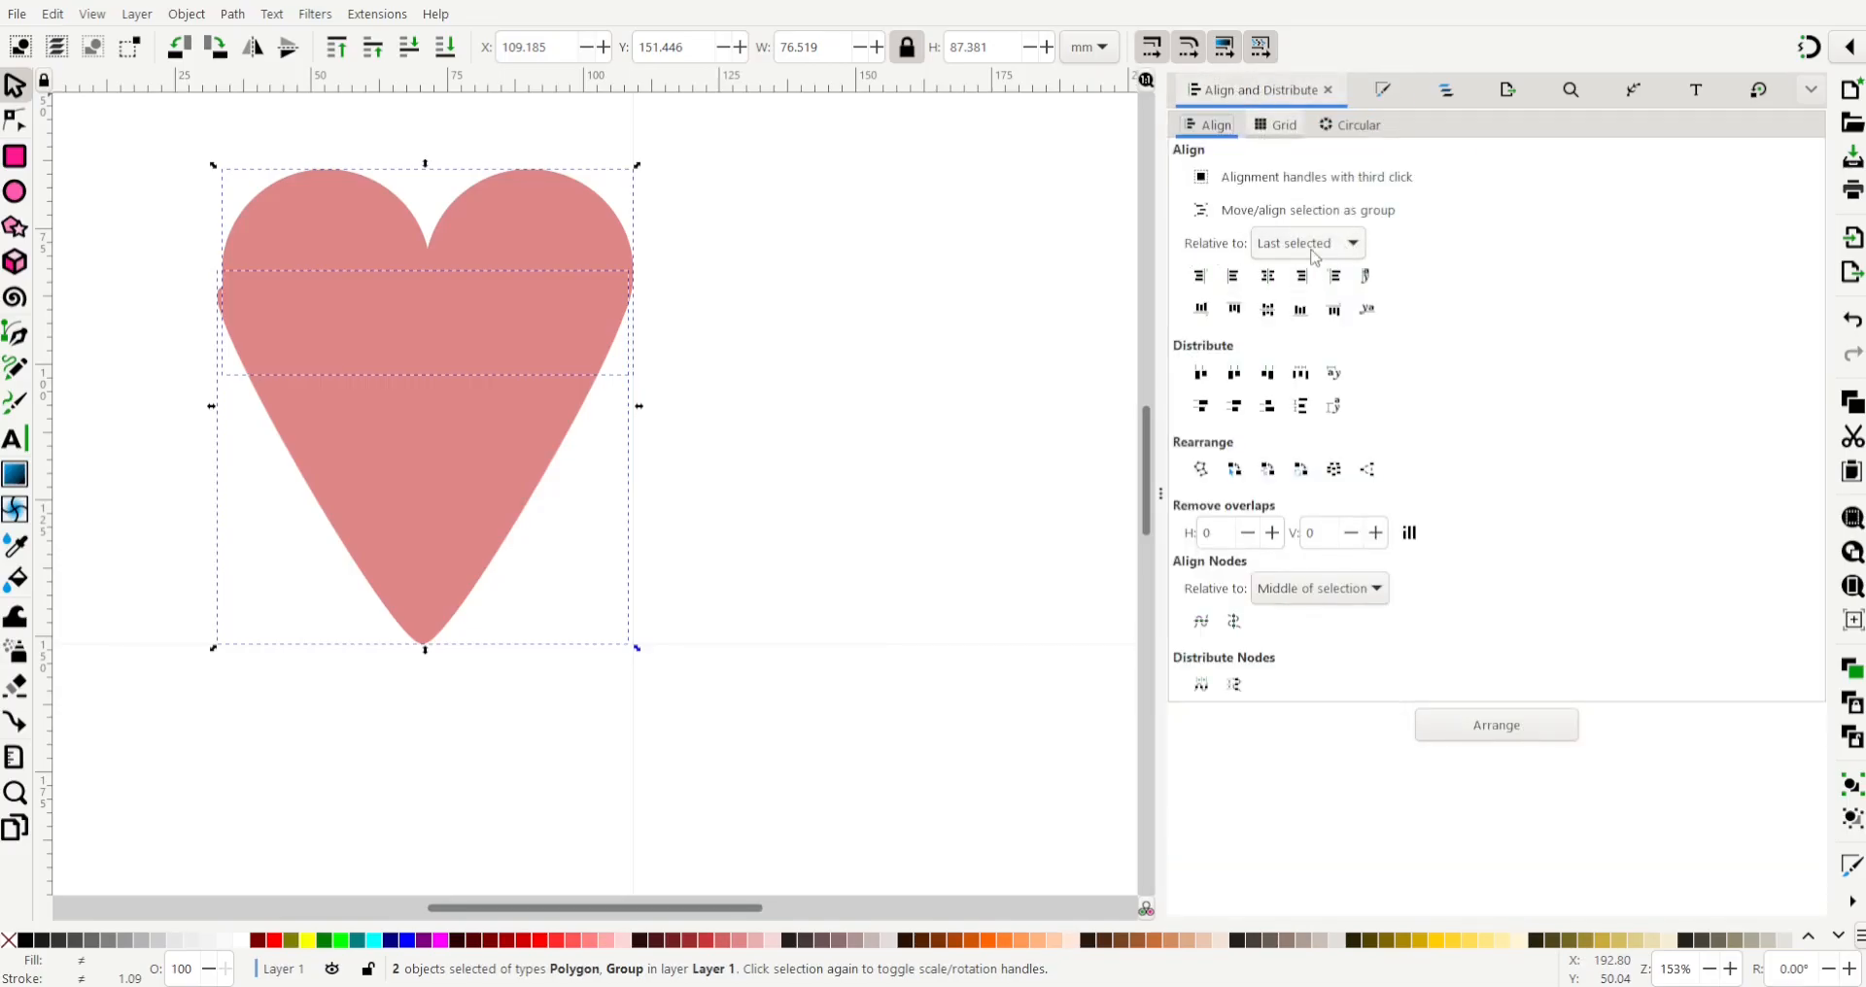
click(1269, 280)
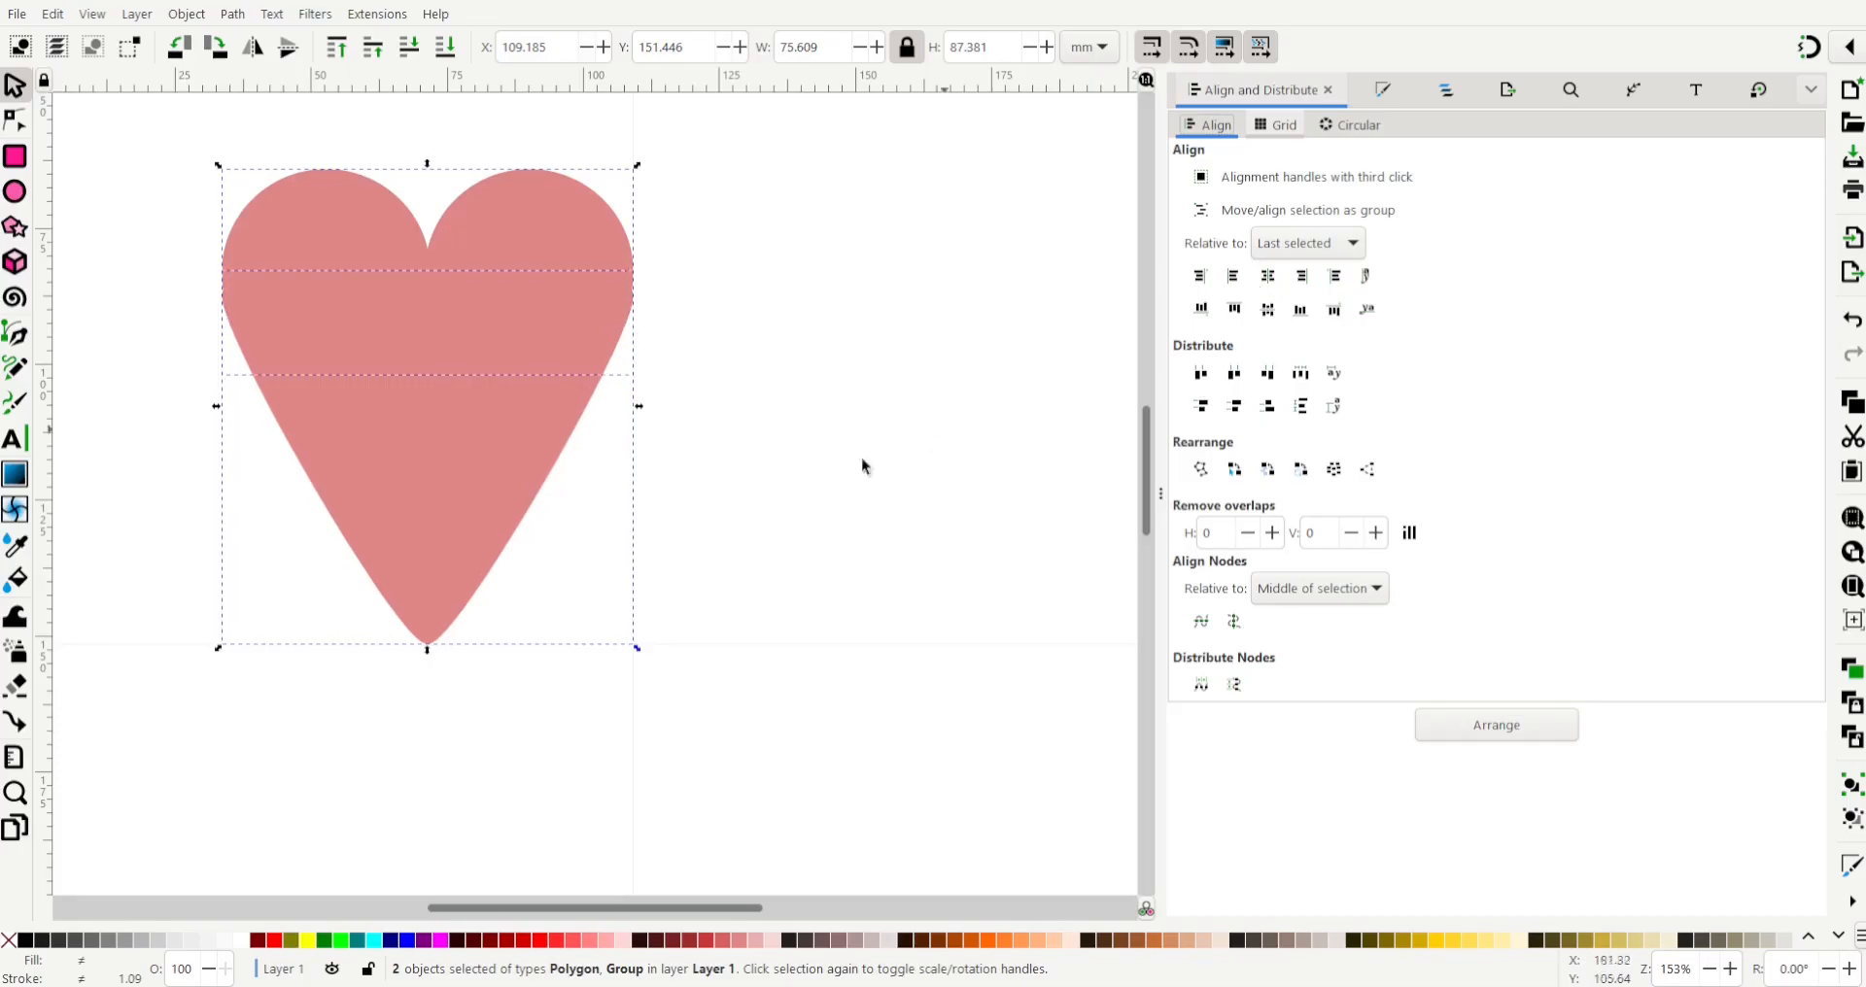
click(793, 442)
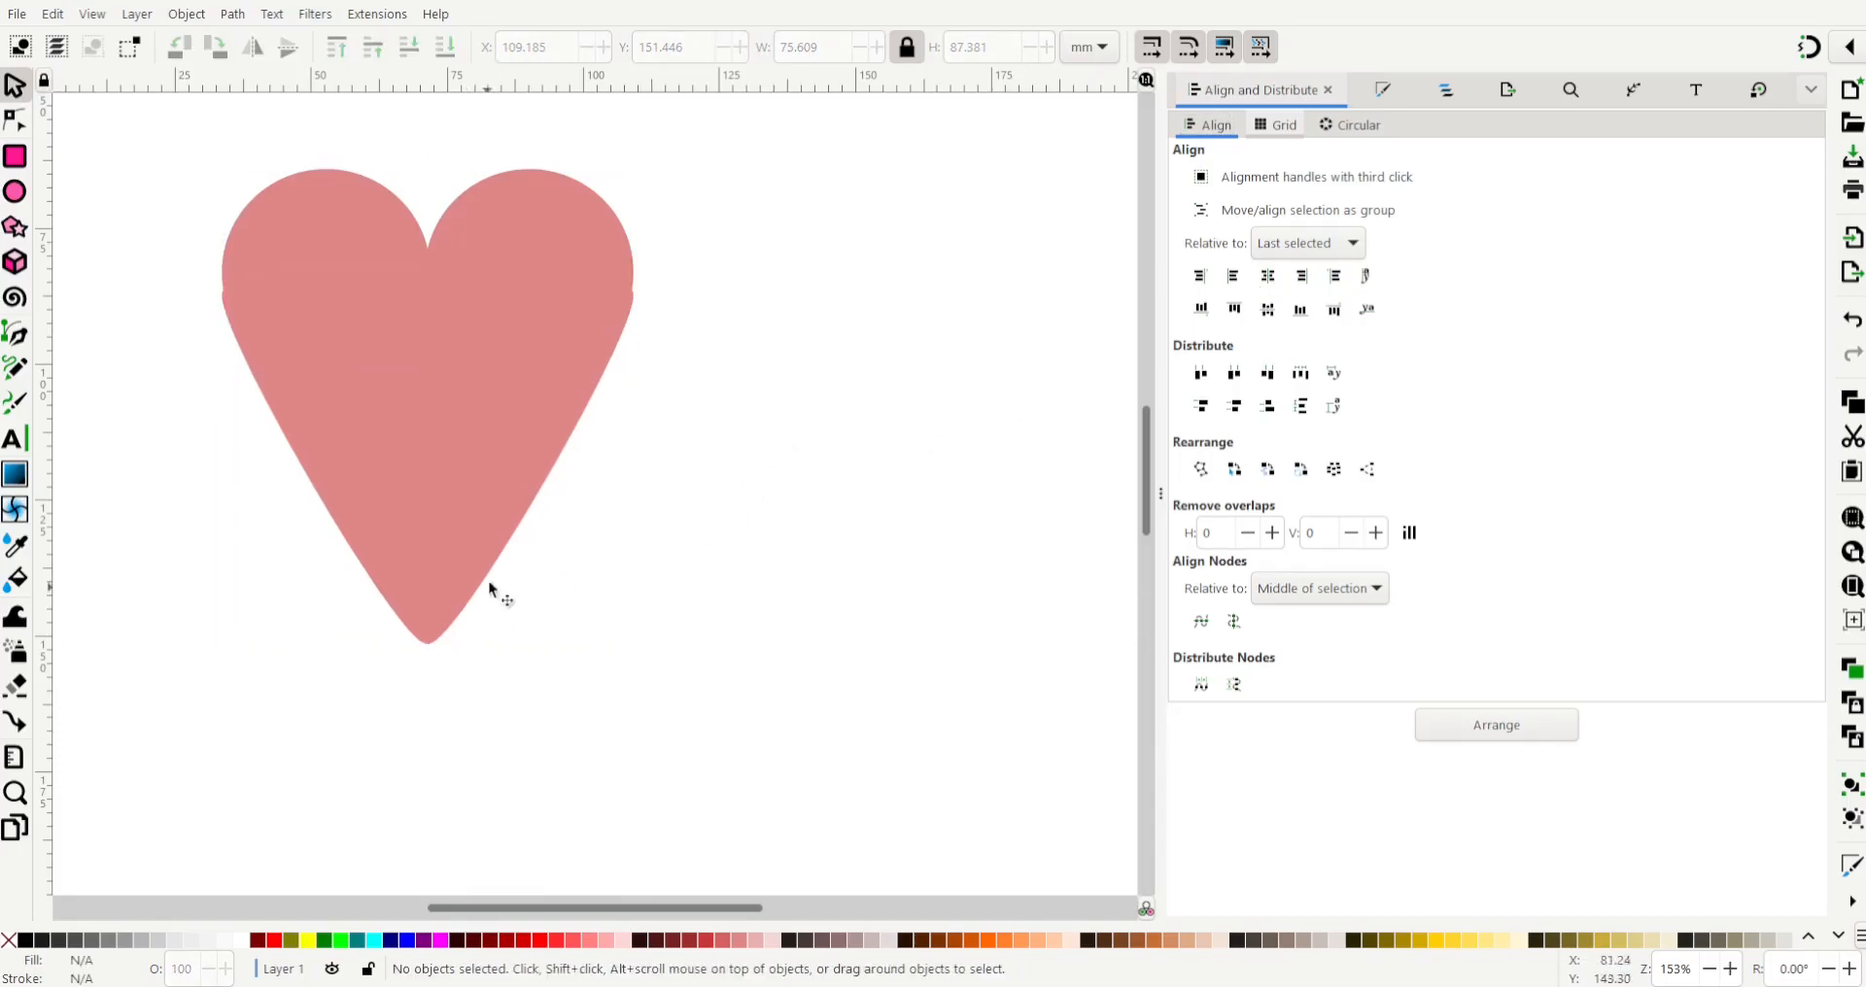
- Nudge the rounded triangle up about 2 mm so its sides run smoothly into the circles' outer edges
scroll(612, 301, up, 2)
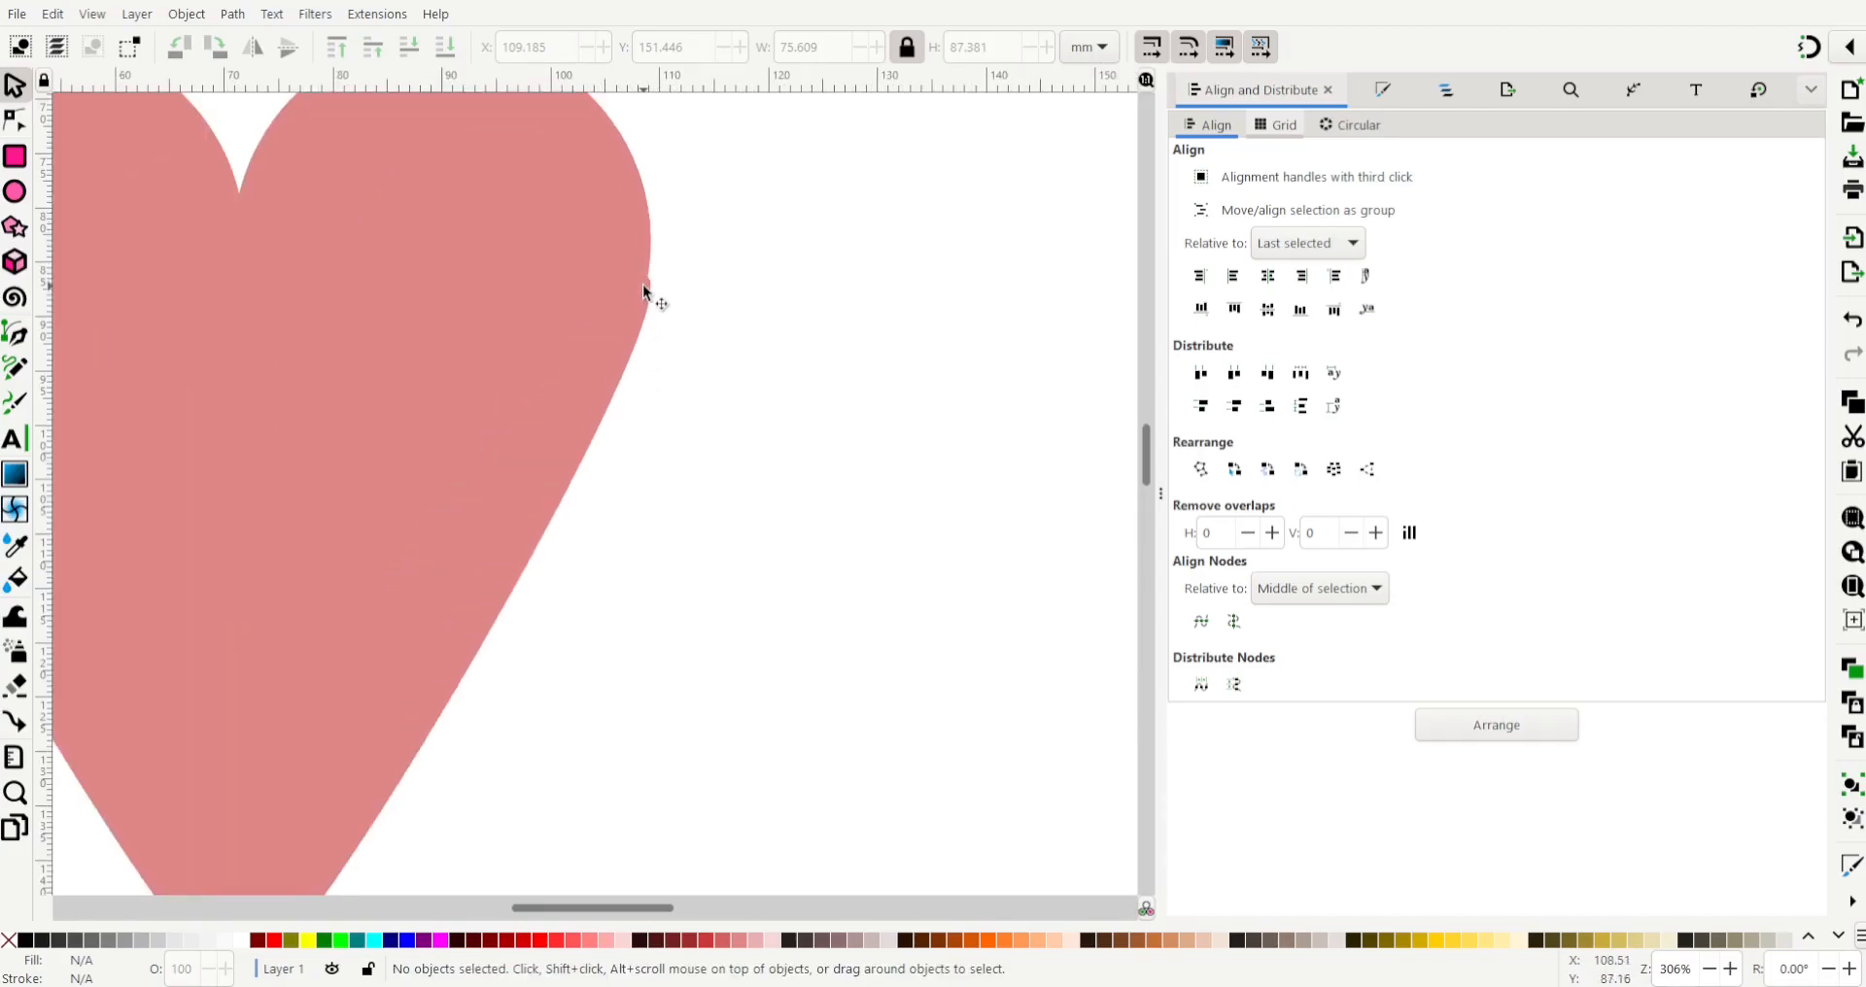
click(349, 609)
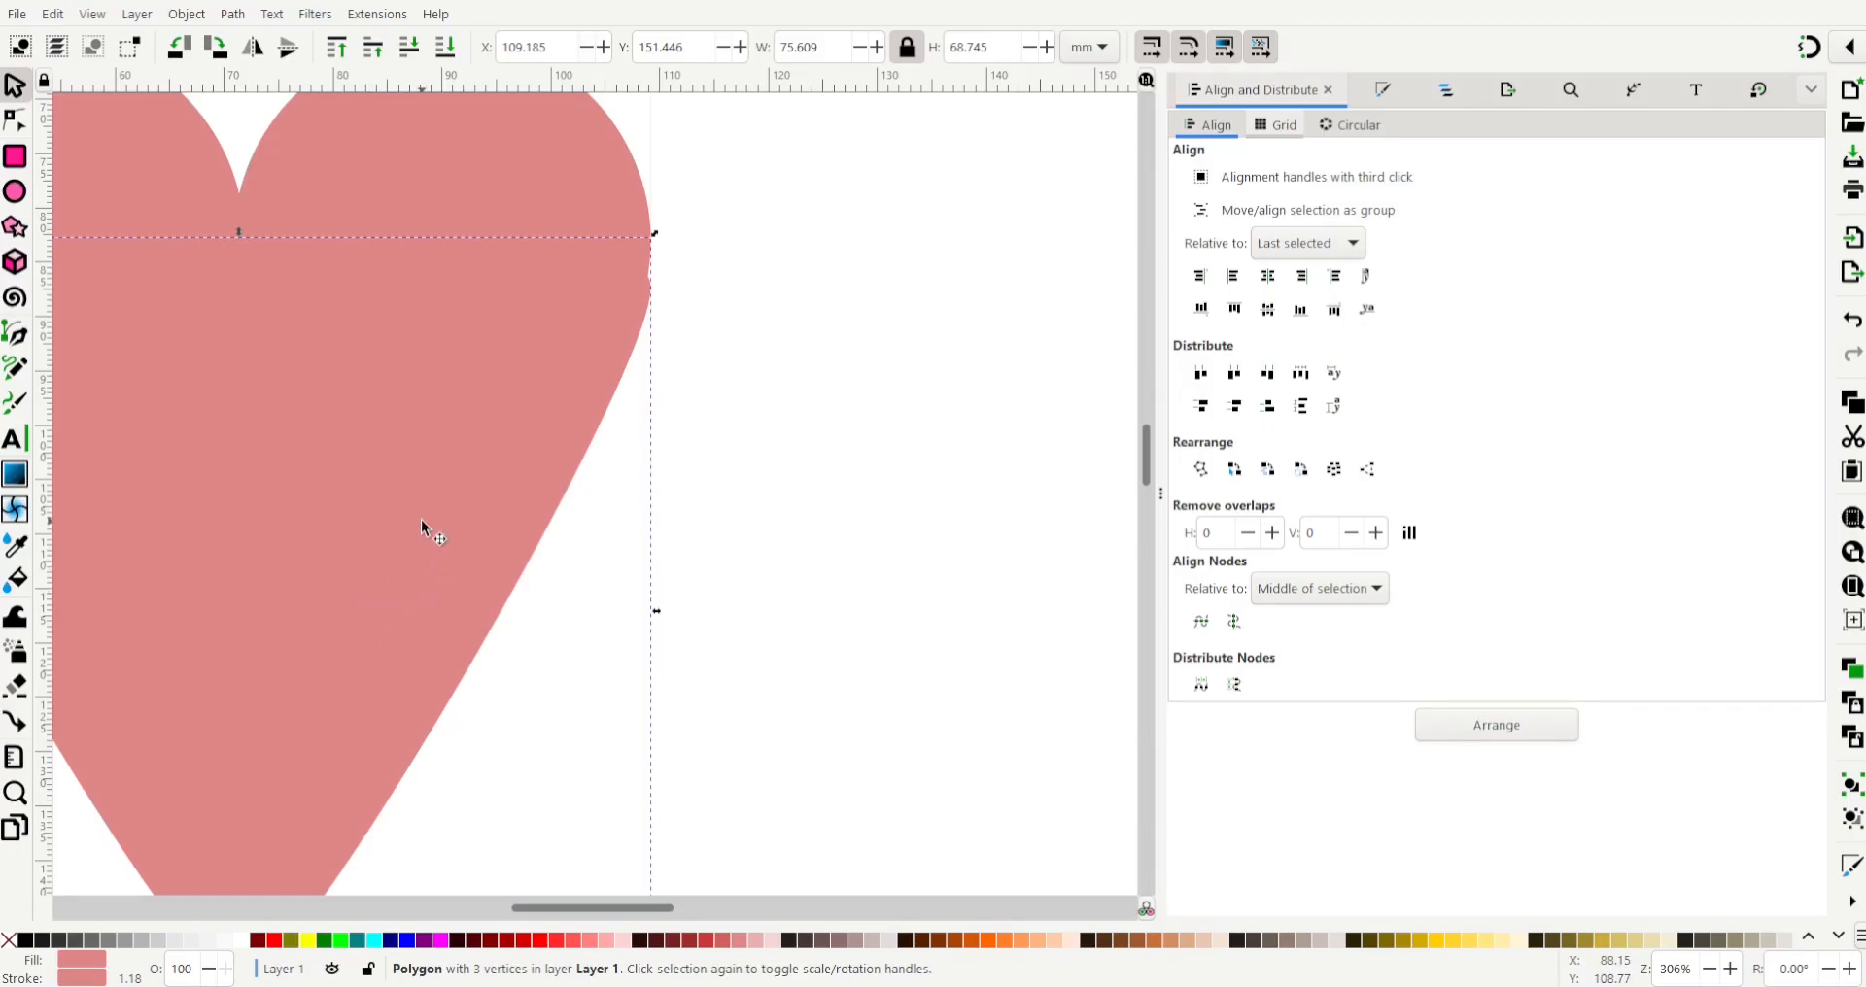
key(Up)
key(Up)
key(Up)
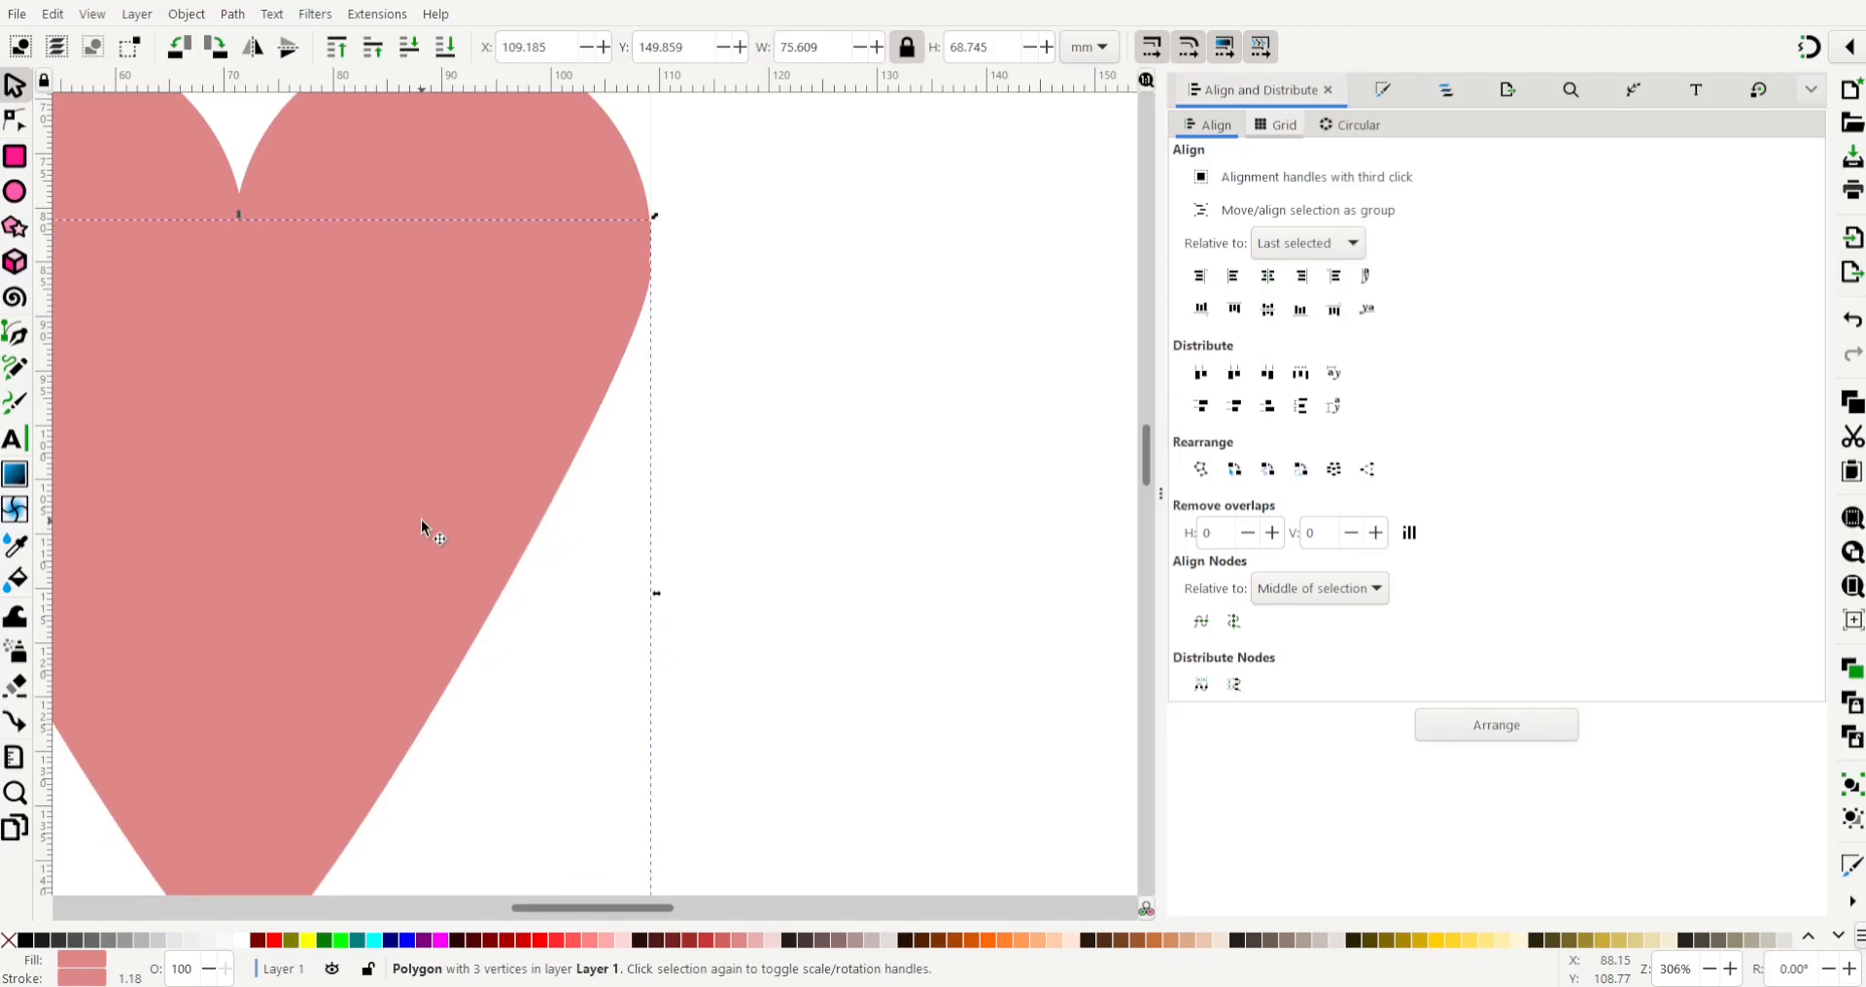
key(Up)
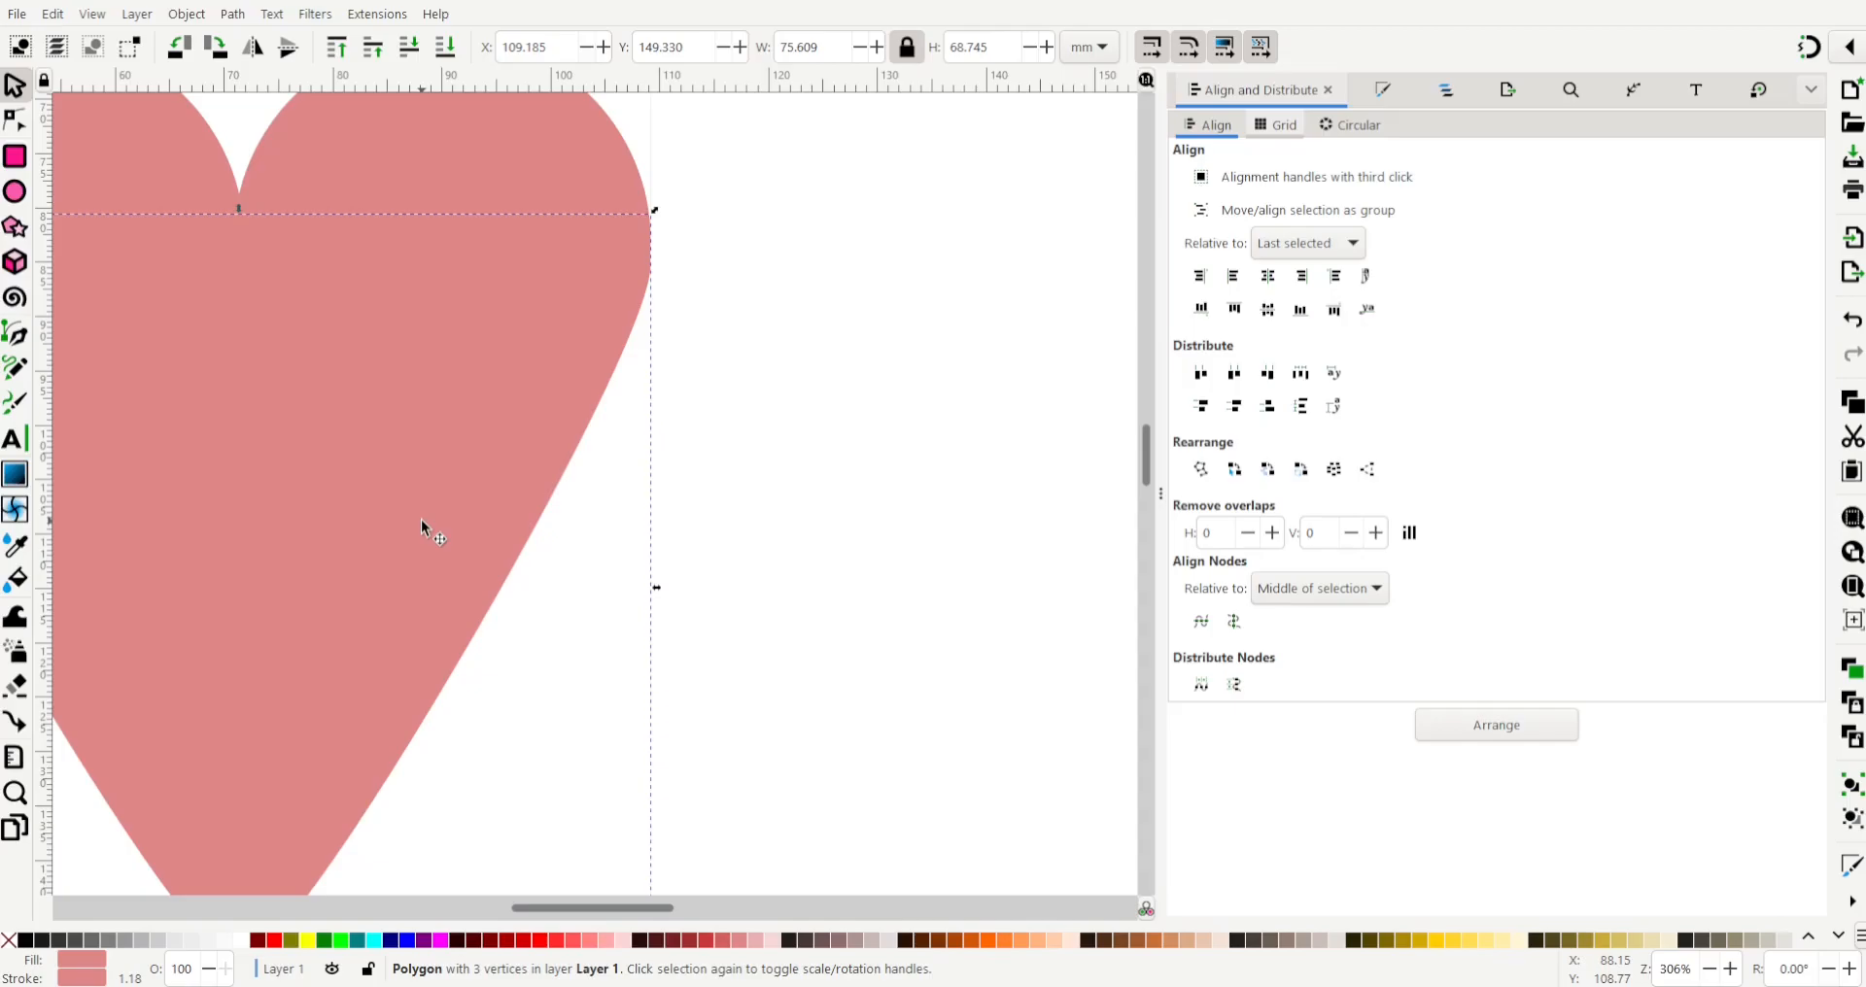
click(855, 370)
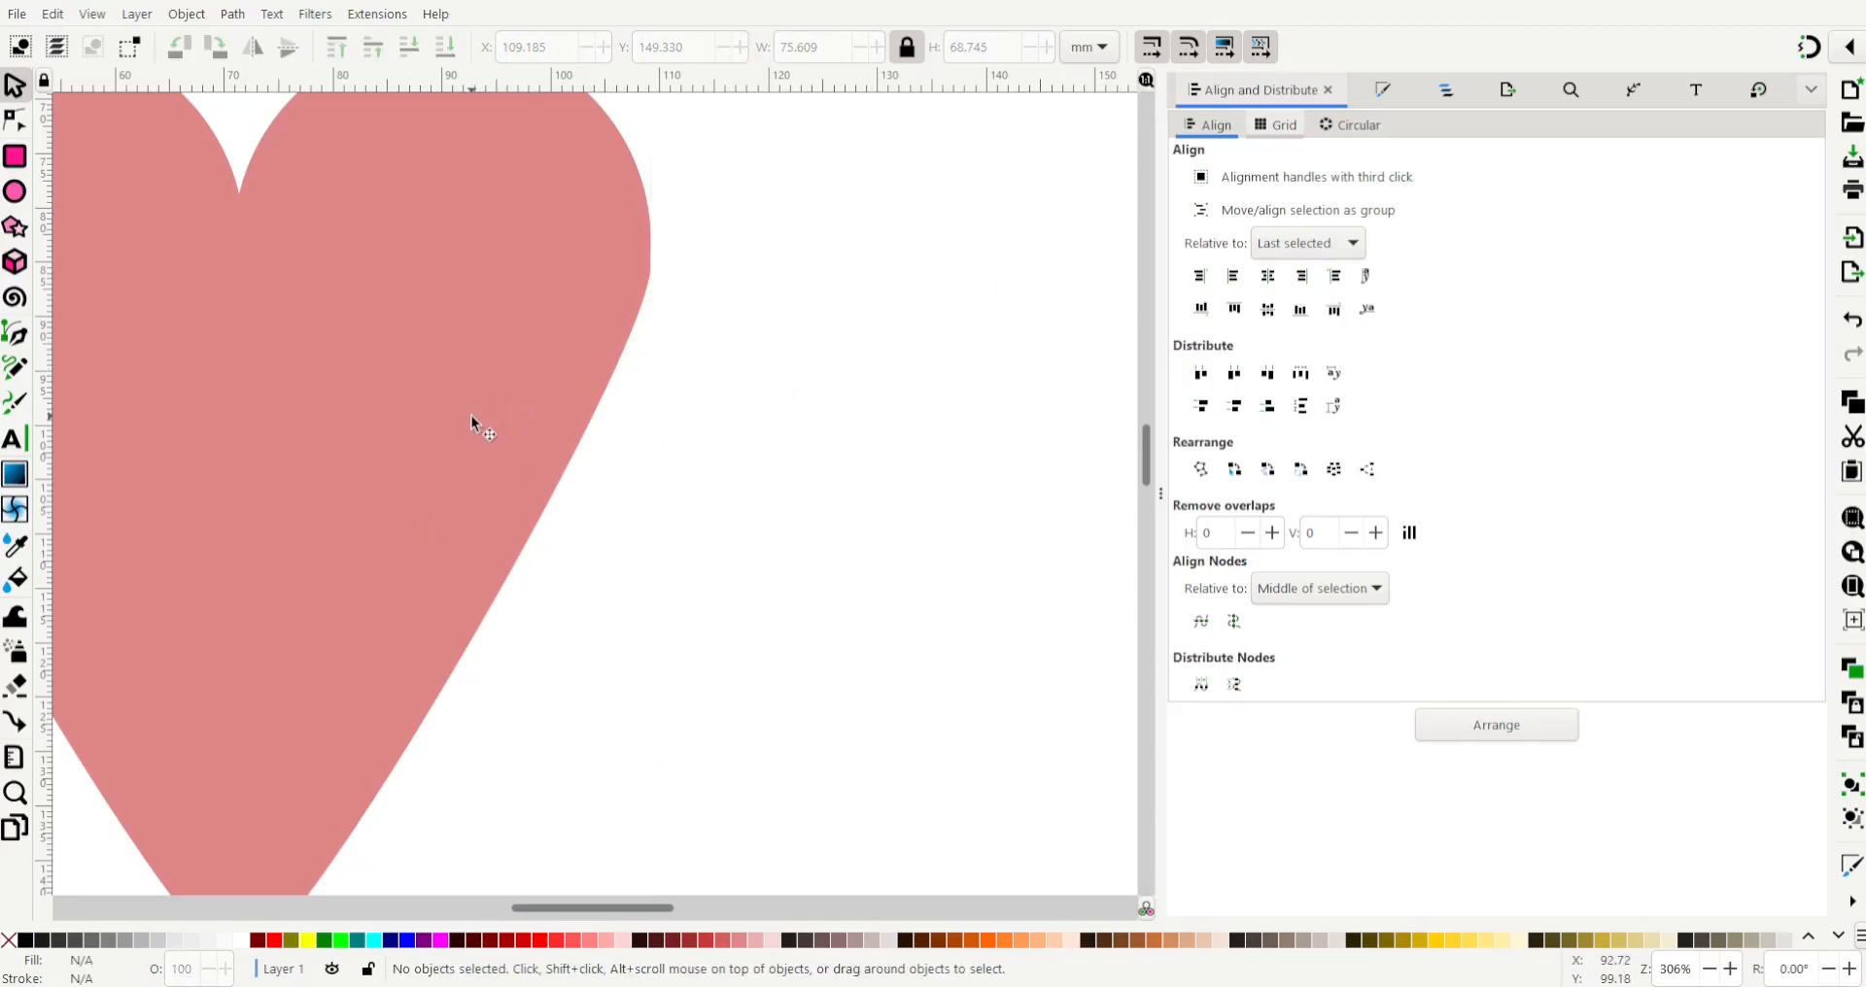
click(411, 487)
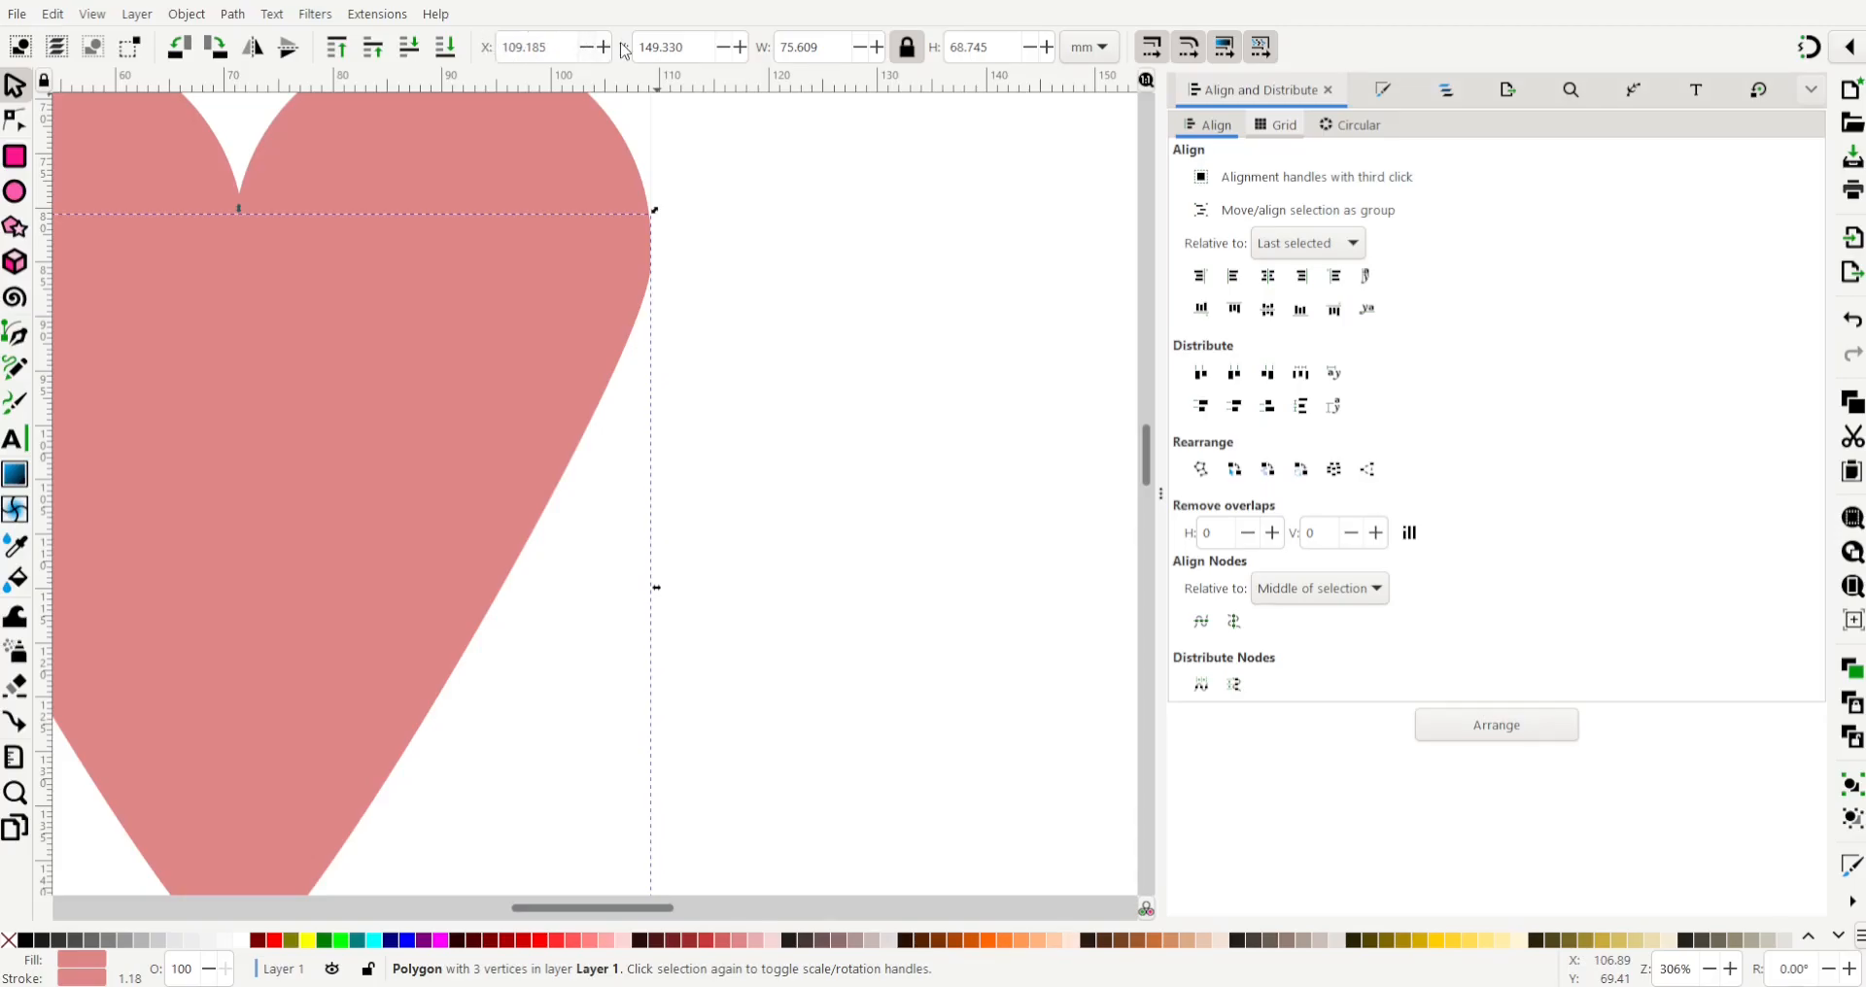
- Nudge the rounded triangle up to a Y position of 148.530 mm and deselect it
click(589, 51)
key(Up)
click(724, 46)
click(725, 47)
click(725, 46)
click(725, 47)
click(725, 47)
click(725, 46)
click(725, 46)
click(724, 47)
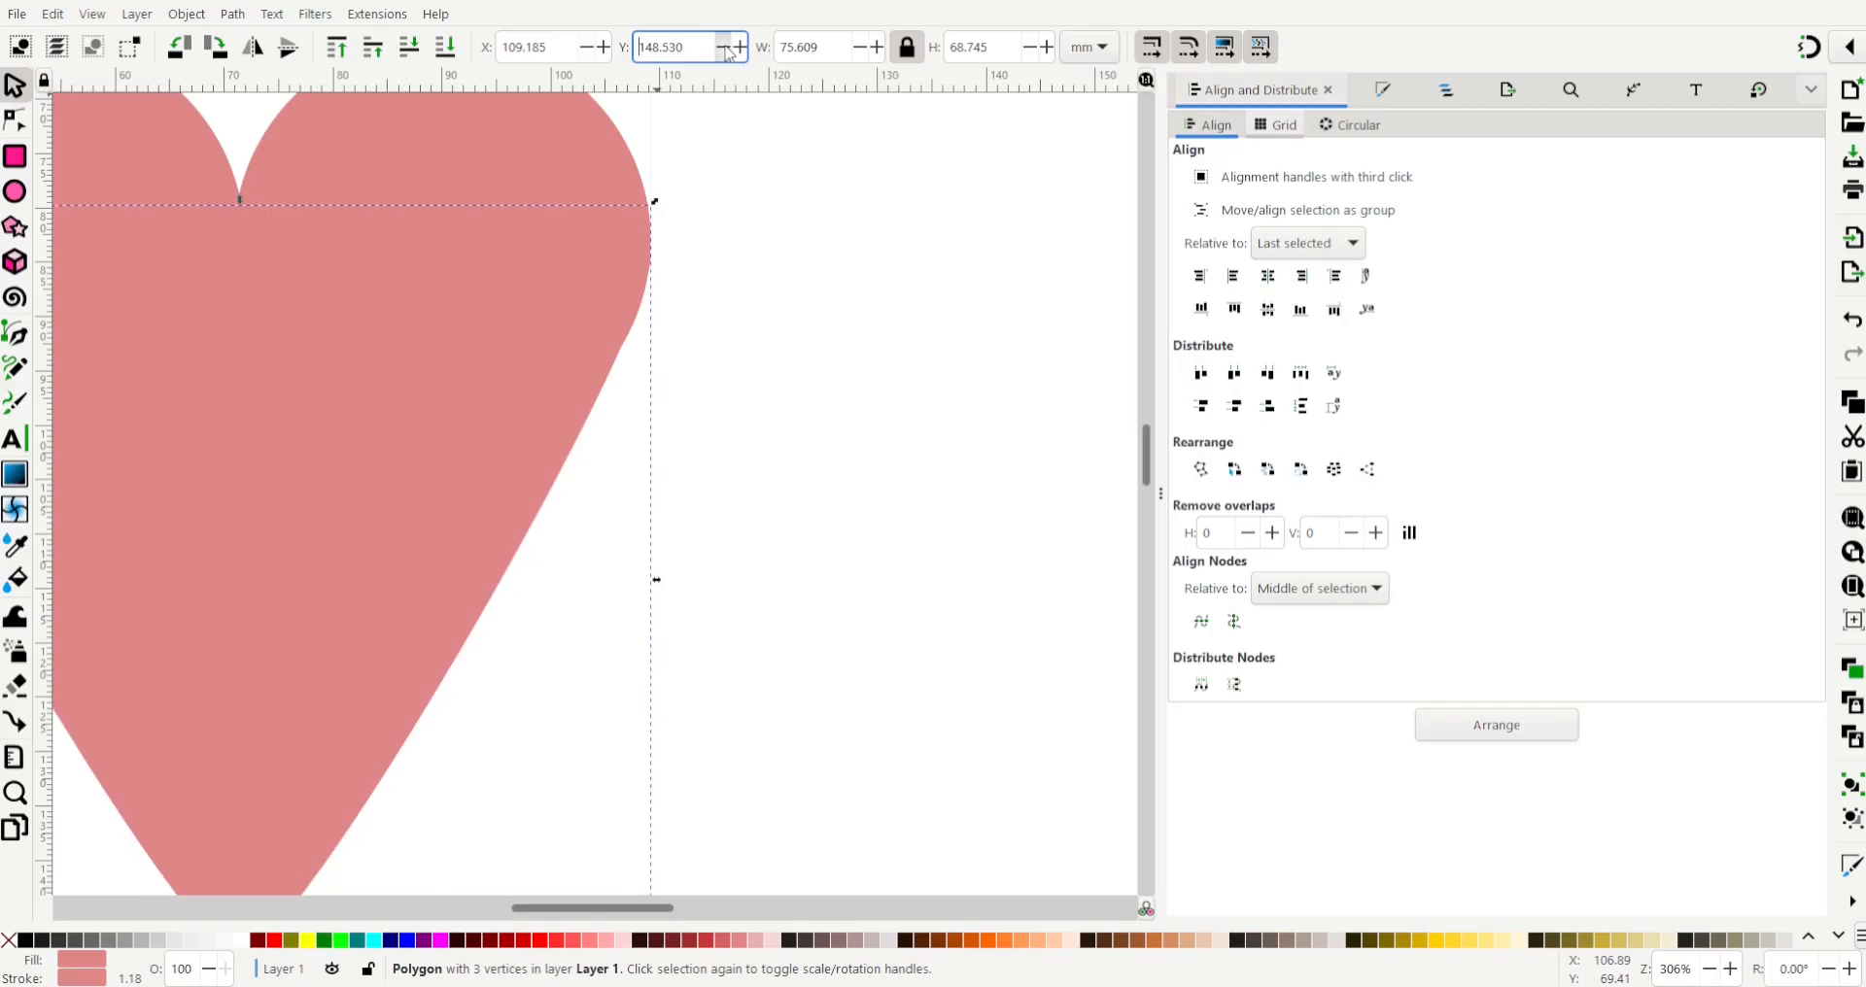
click(740, 652)
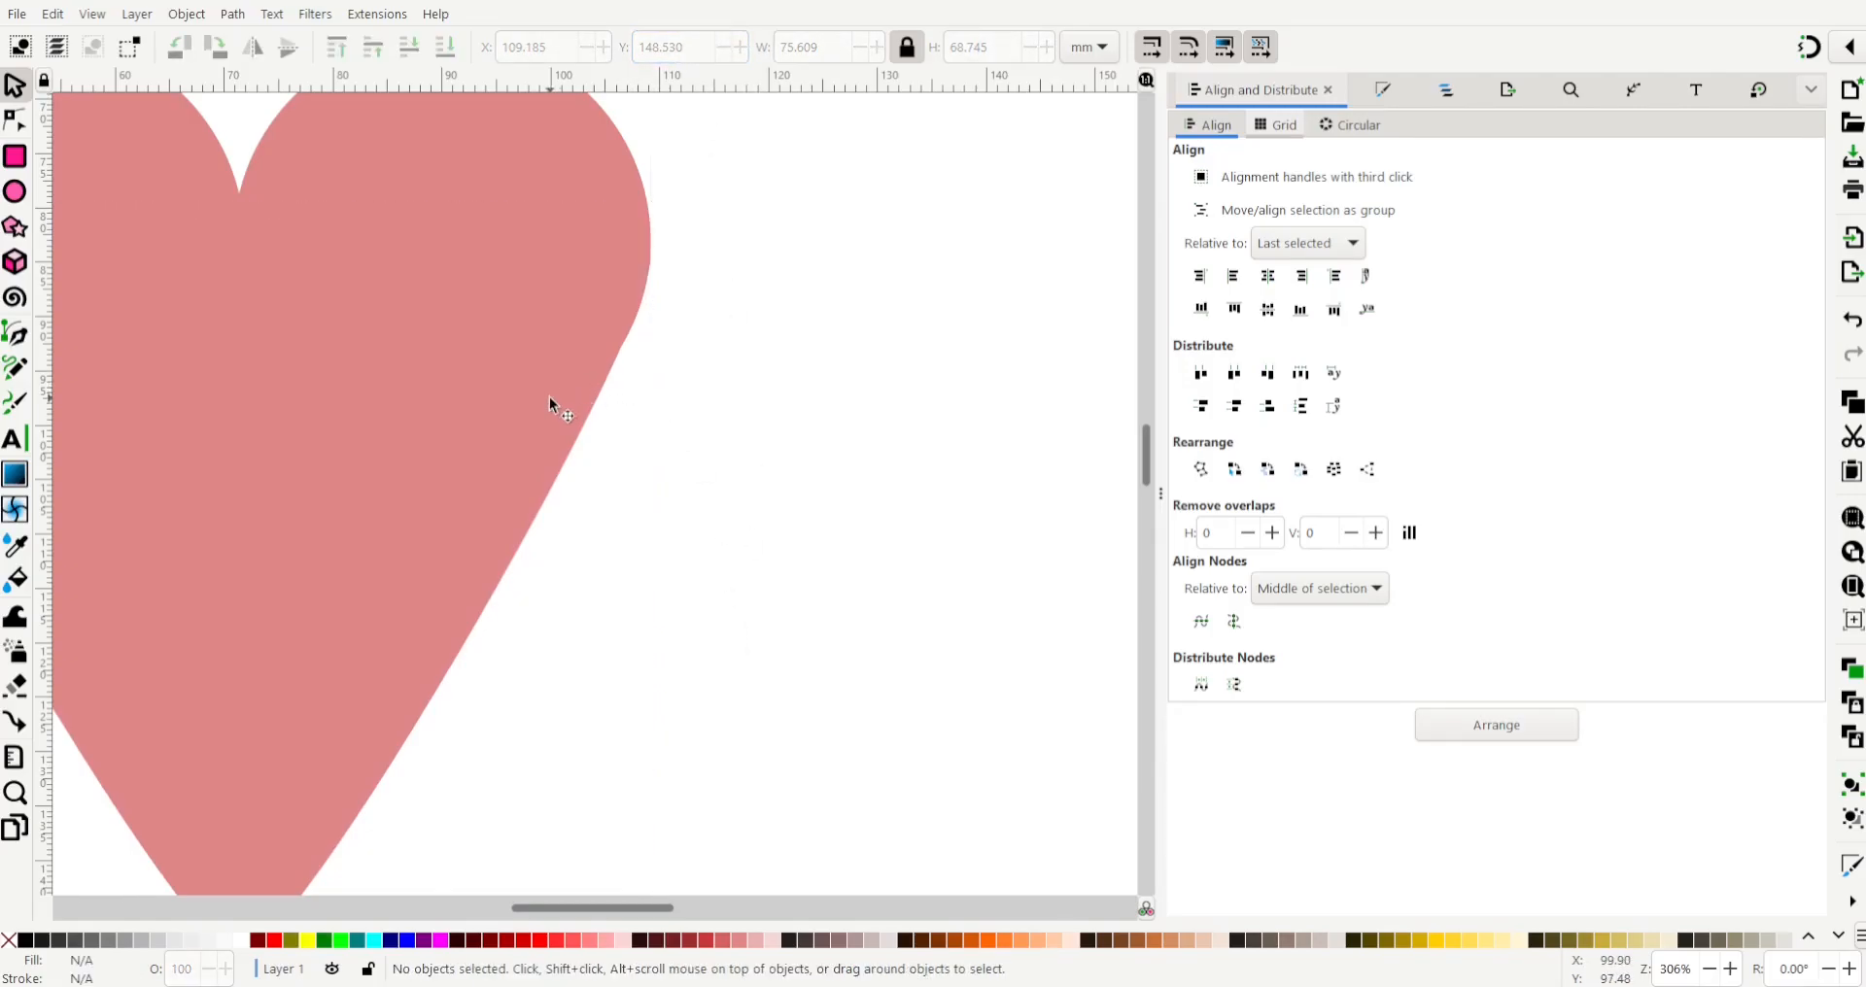
- Try to unite the circle group and the rounded triangle into a single path
scroll(685, 420, down, 2)
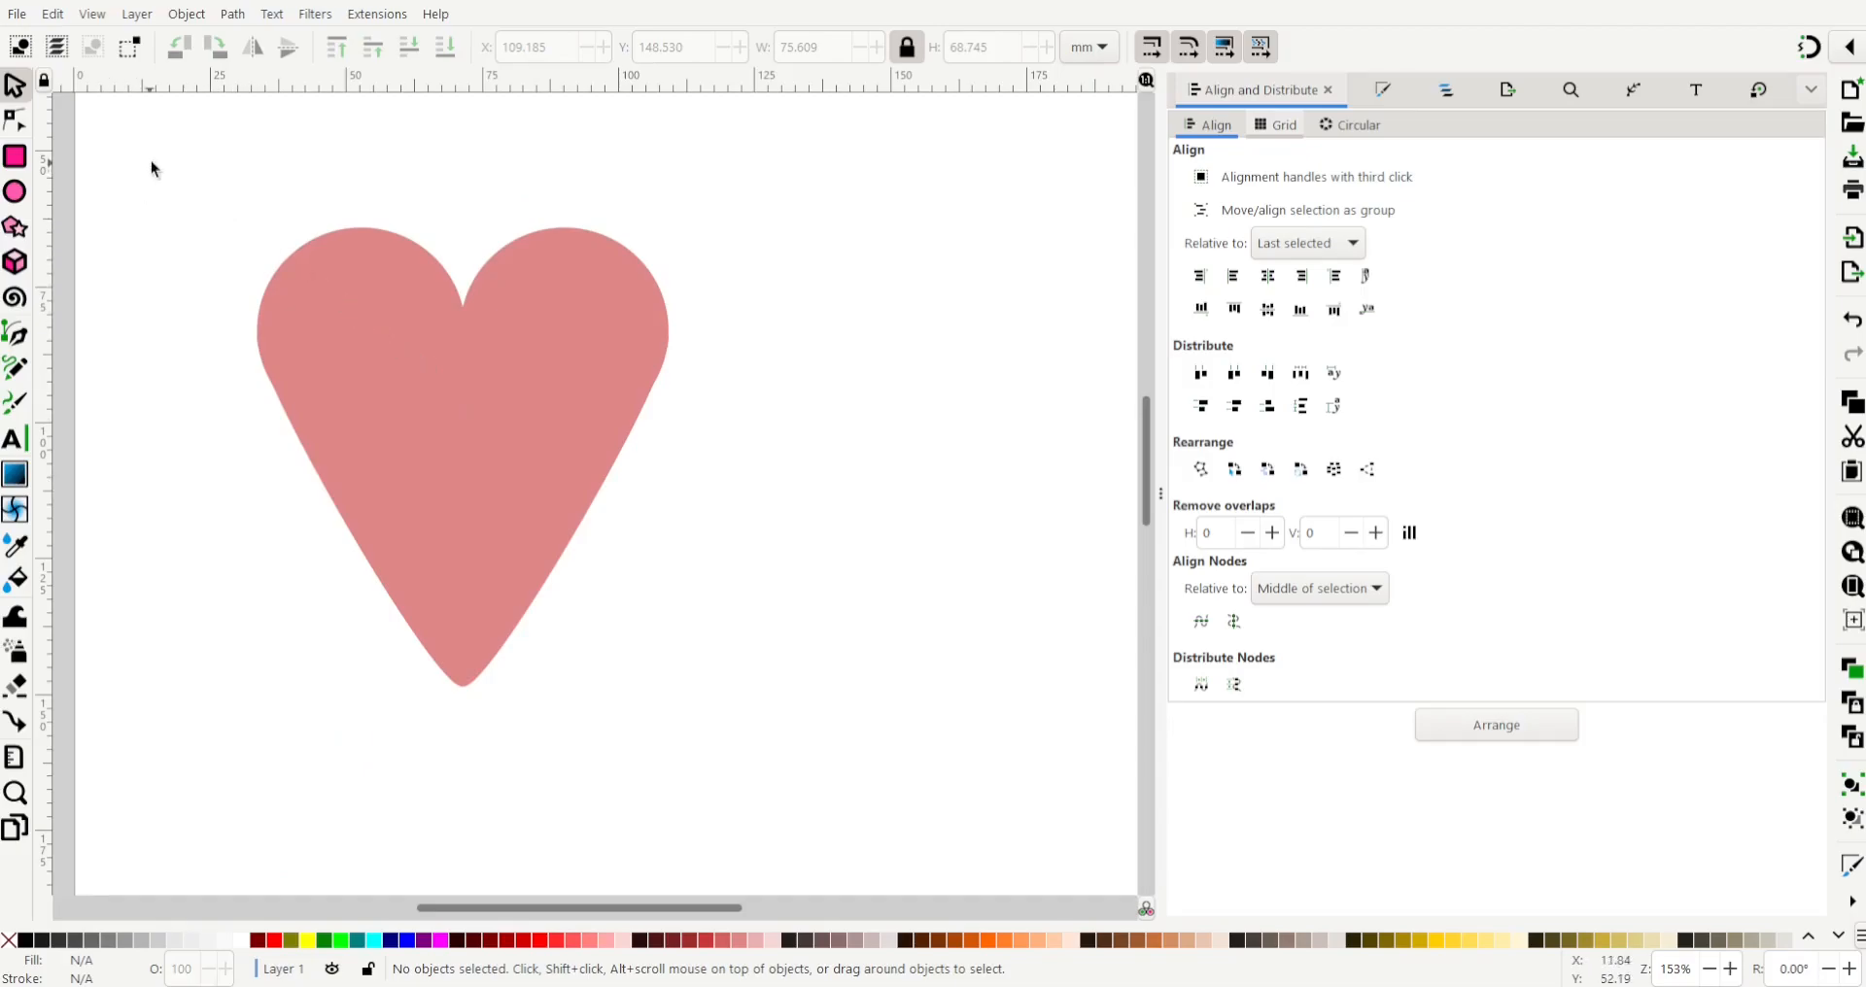
drag(171, 156, 861, 731)
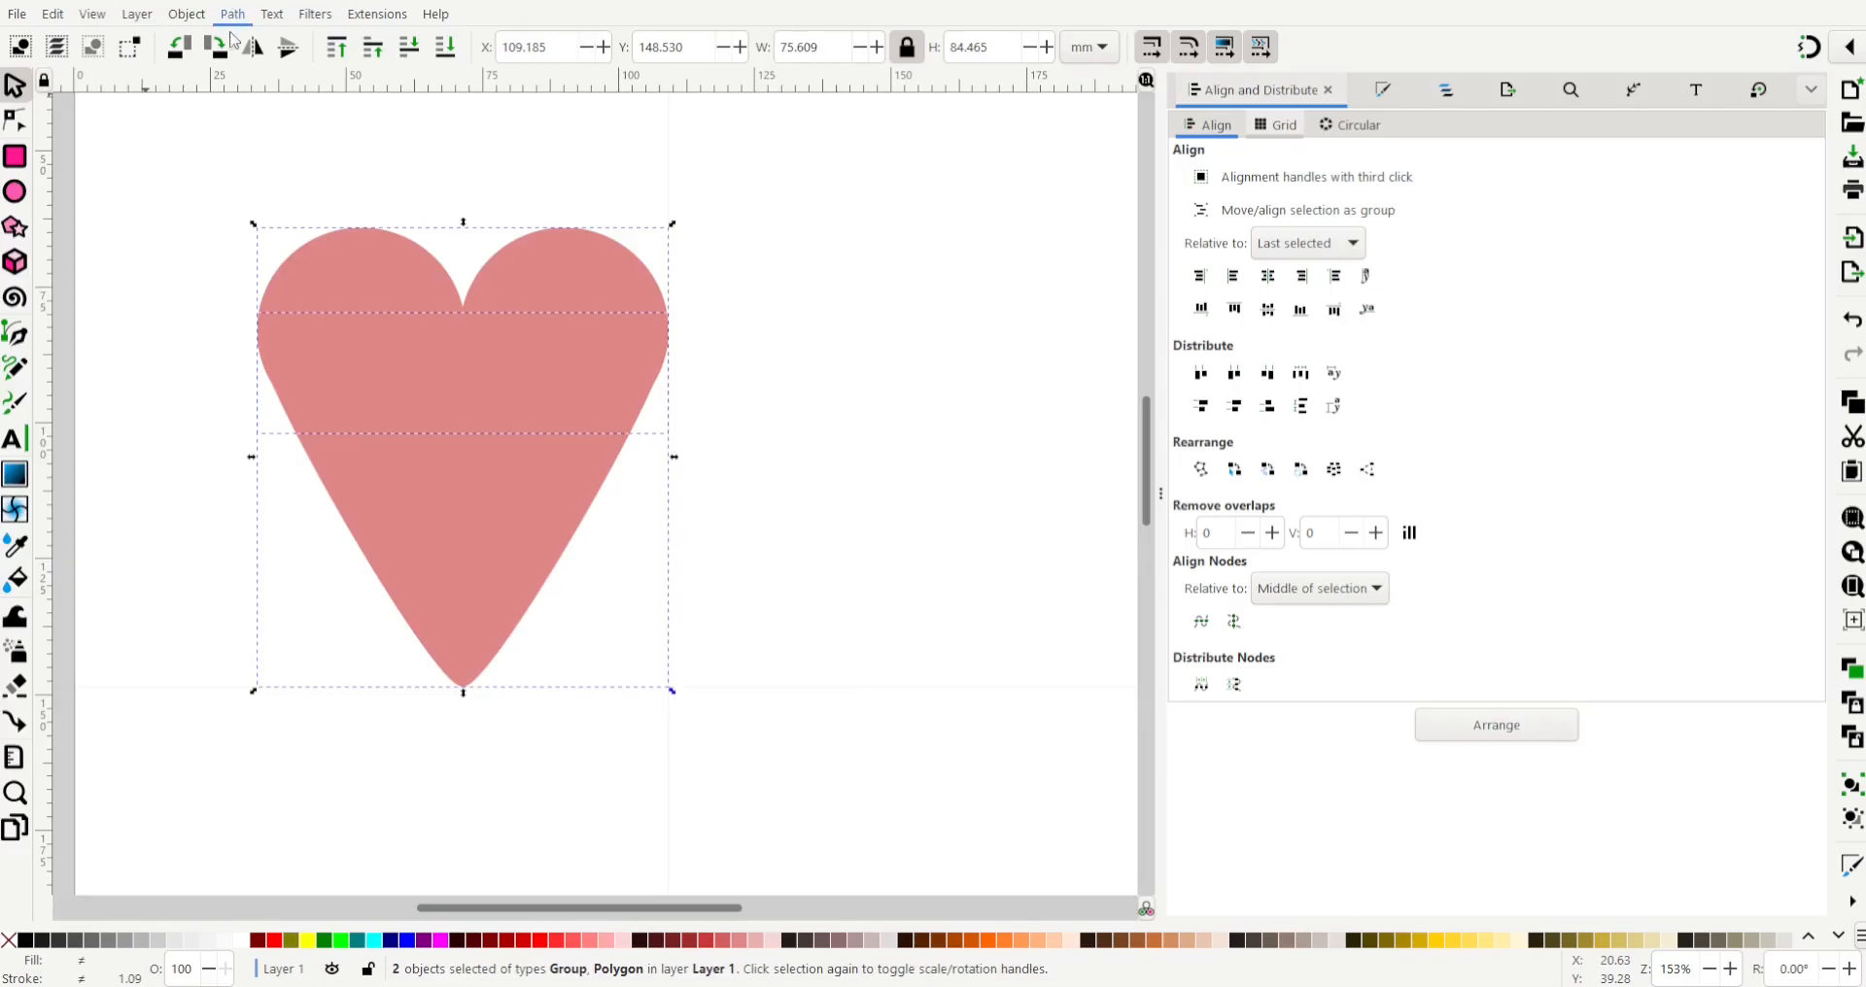
key(ctrl+plus)
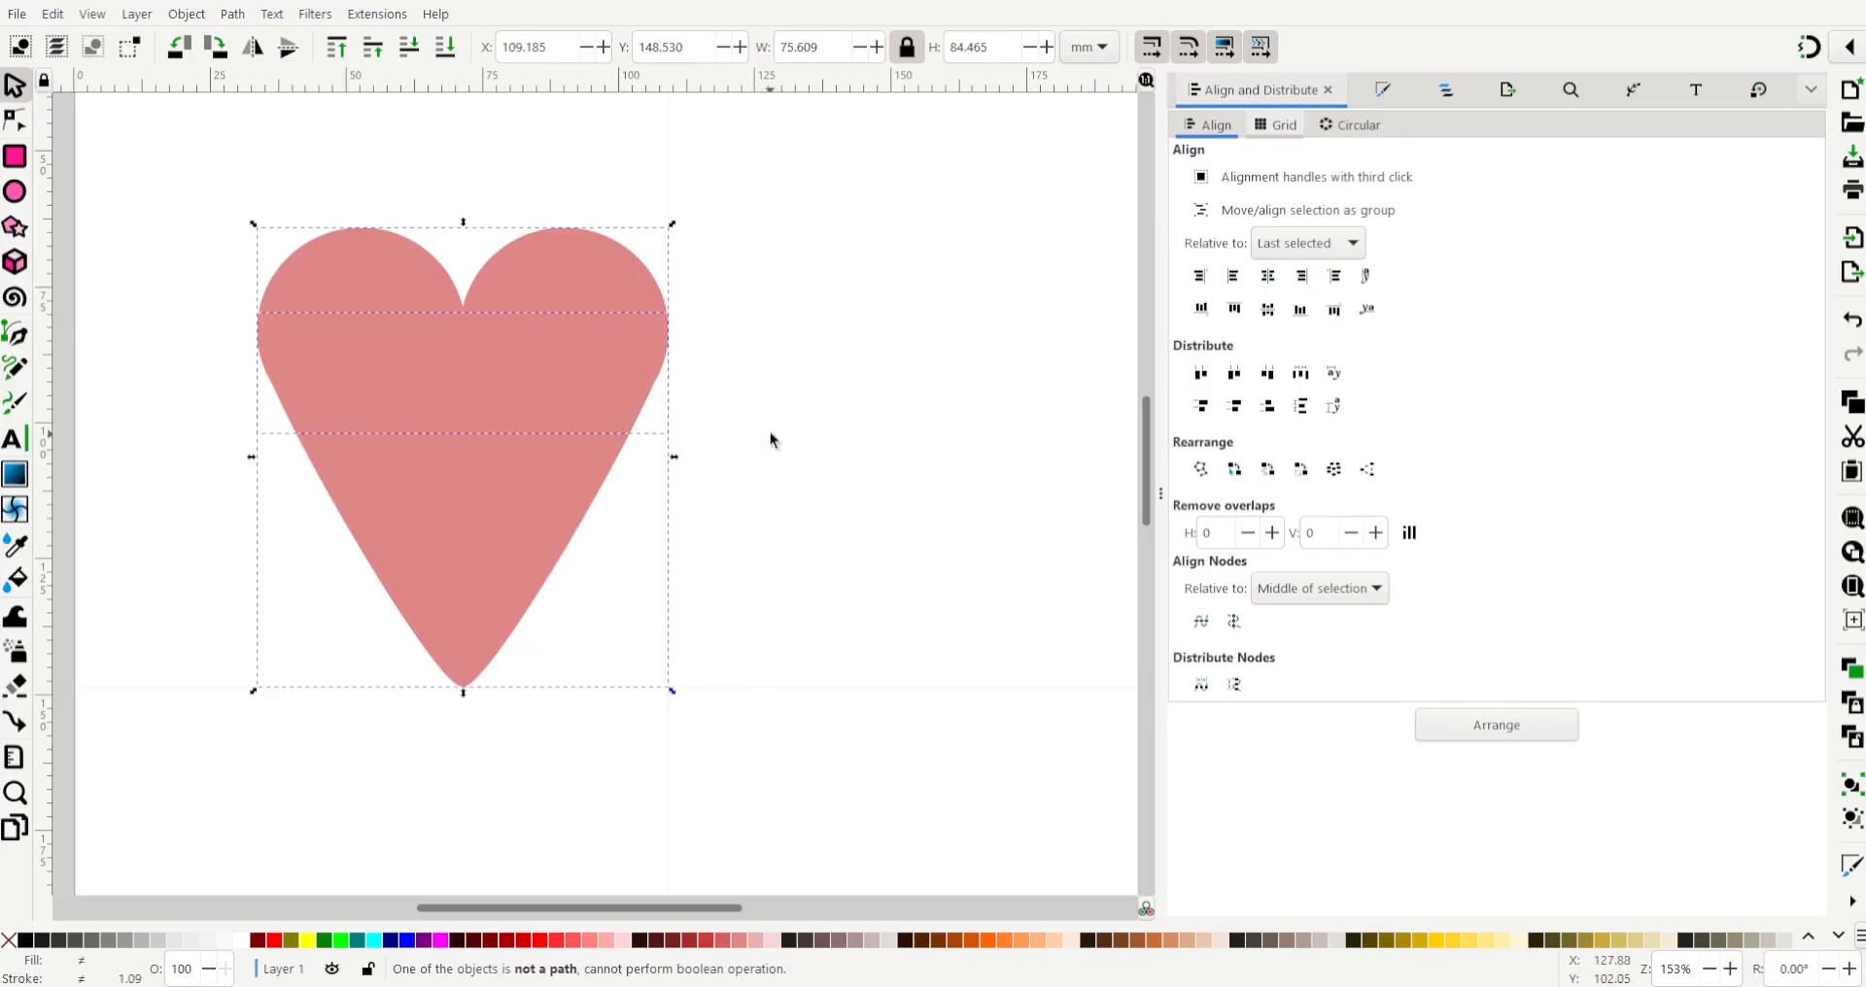
click(822, 289)
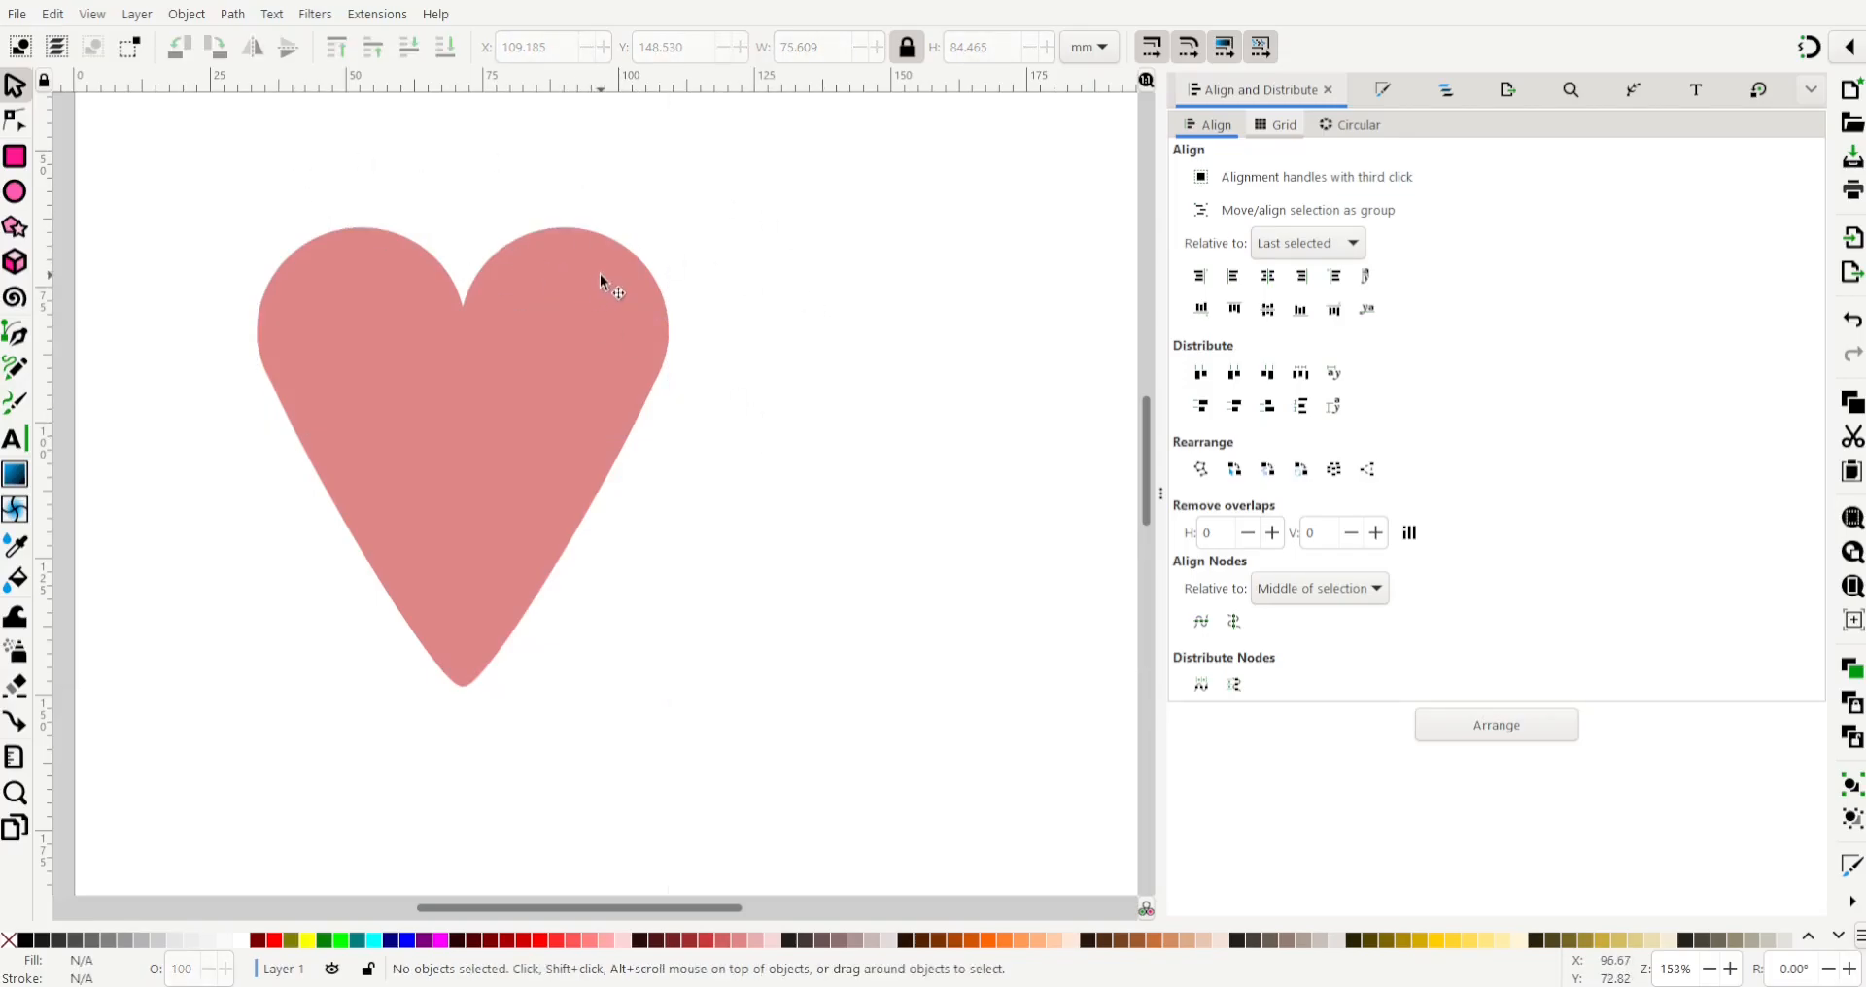
- Ungroup the two circles and unite them with the rounded triangle into one heart path
click(592, 264)
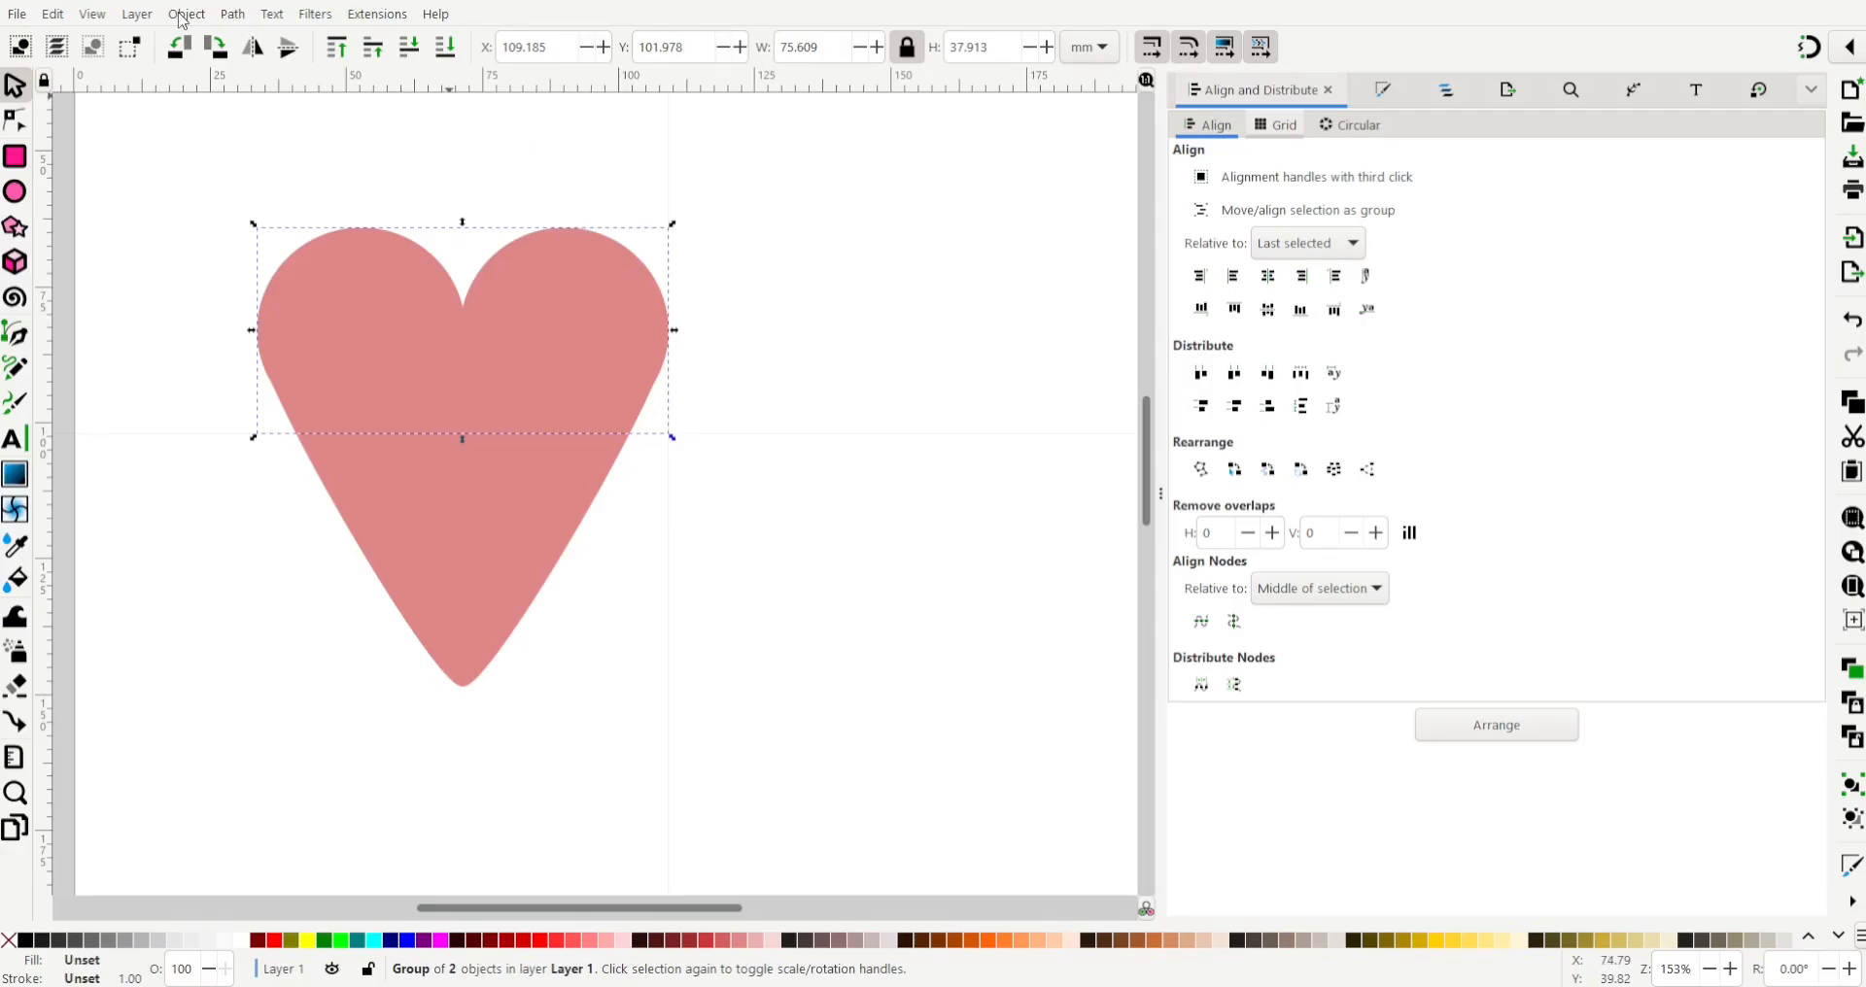
key(ctrl+shift+g)
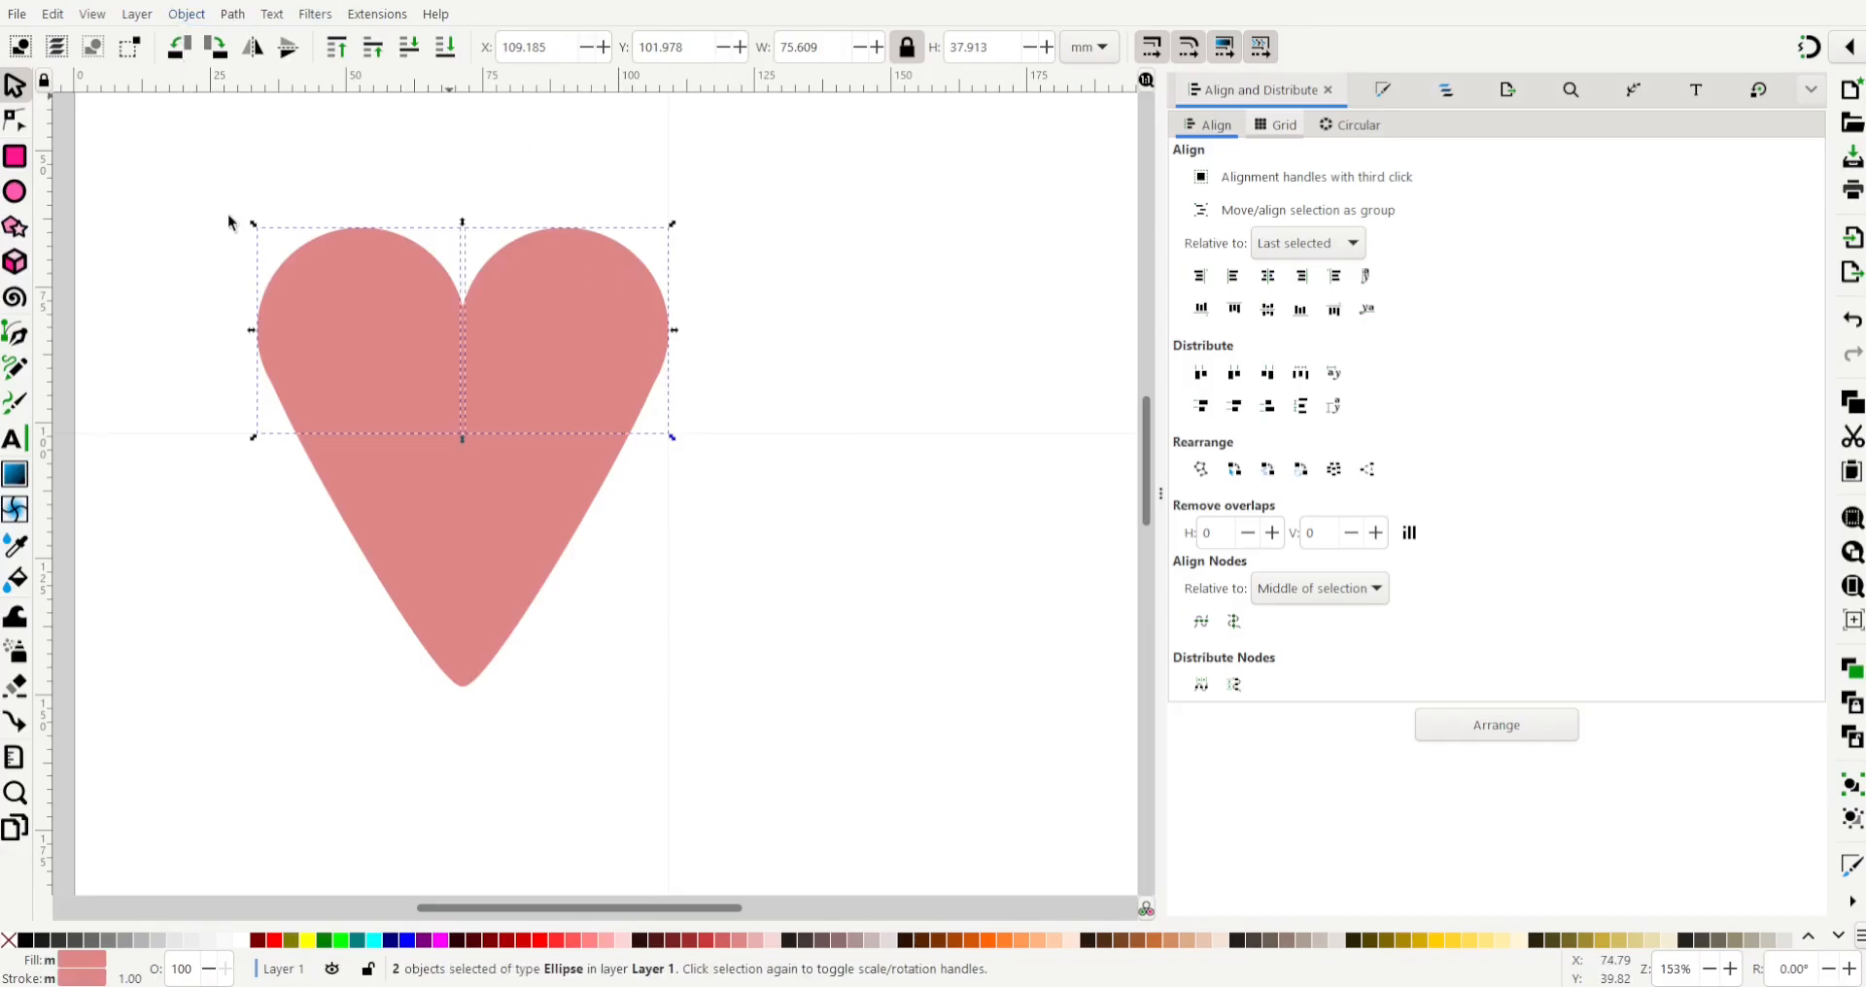
key(shift)
shift+click(446, 525)
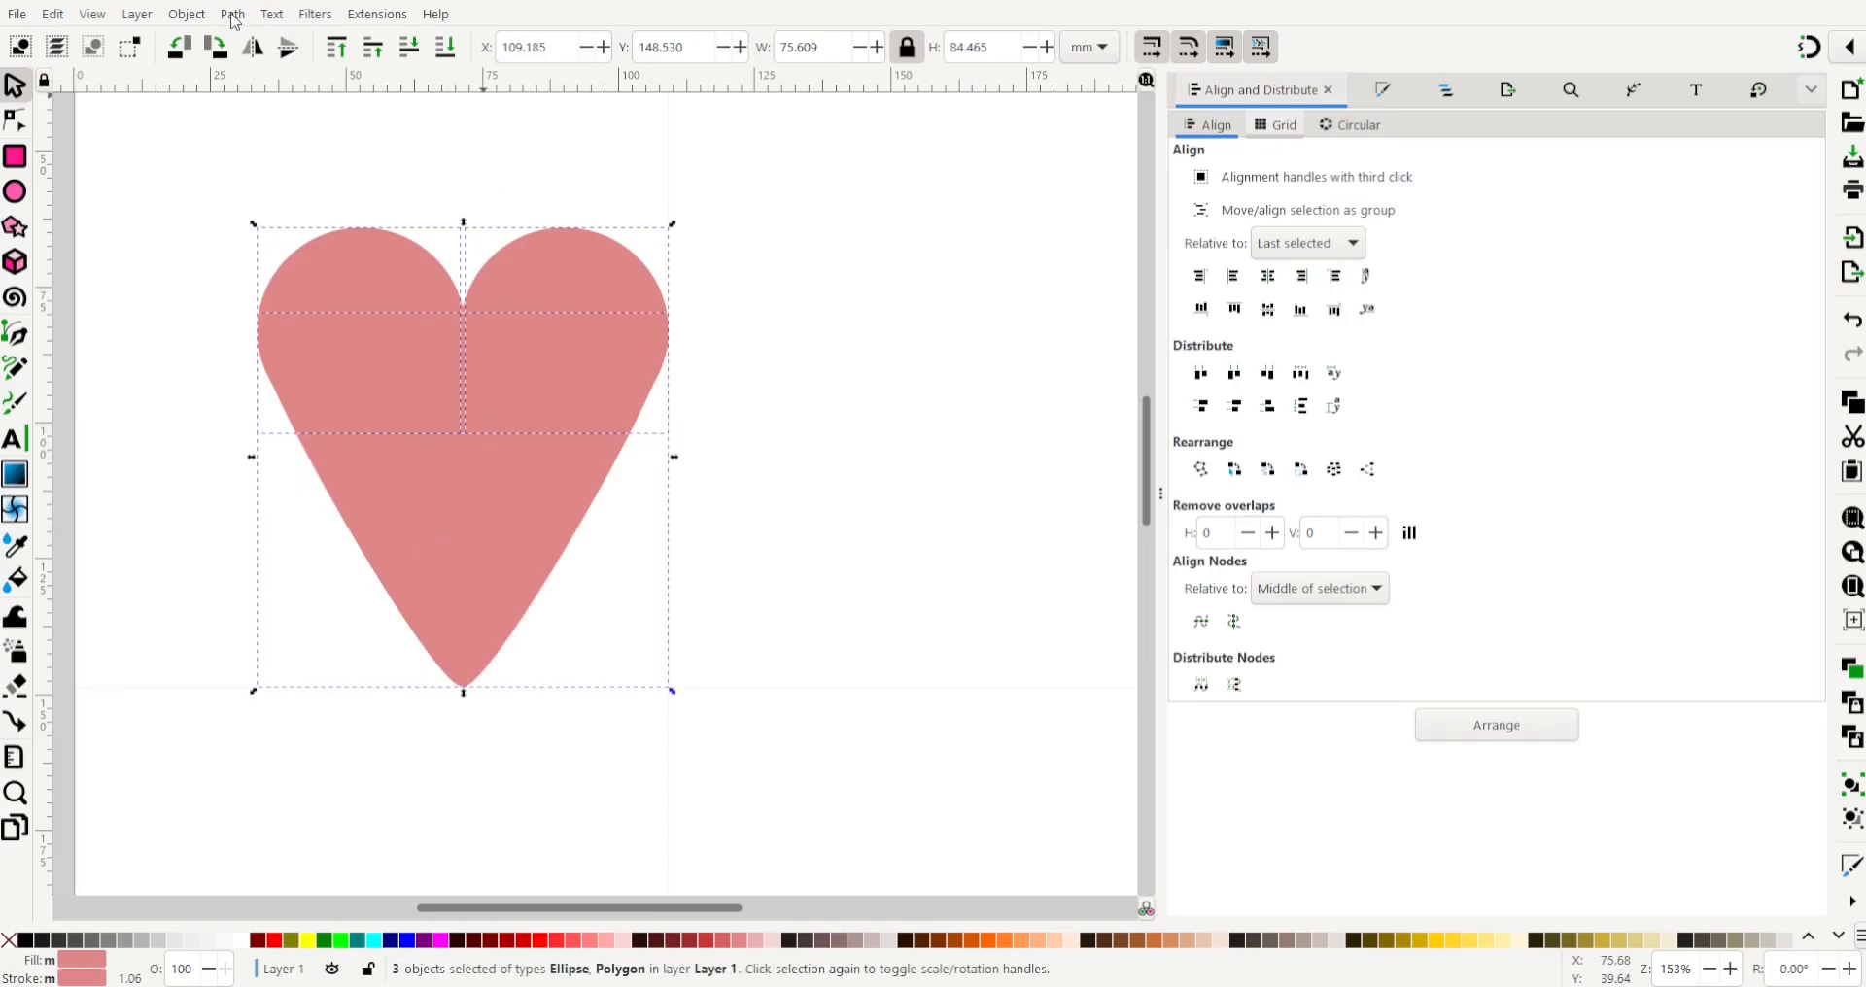
key(ctrl+plus)
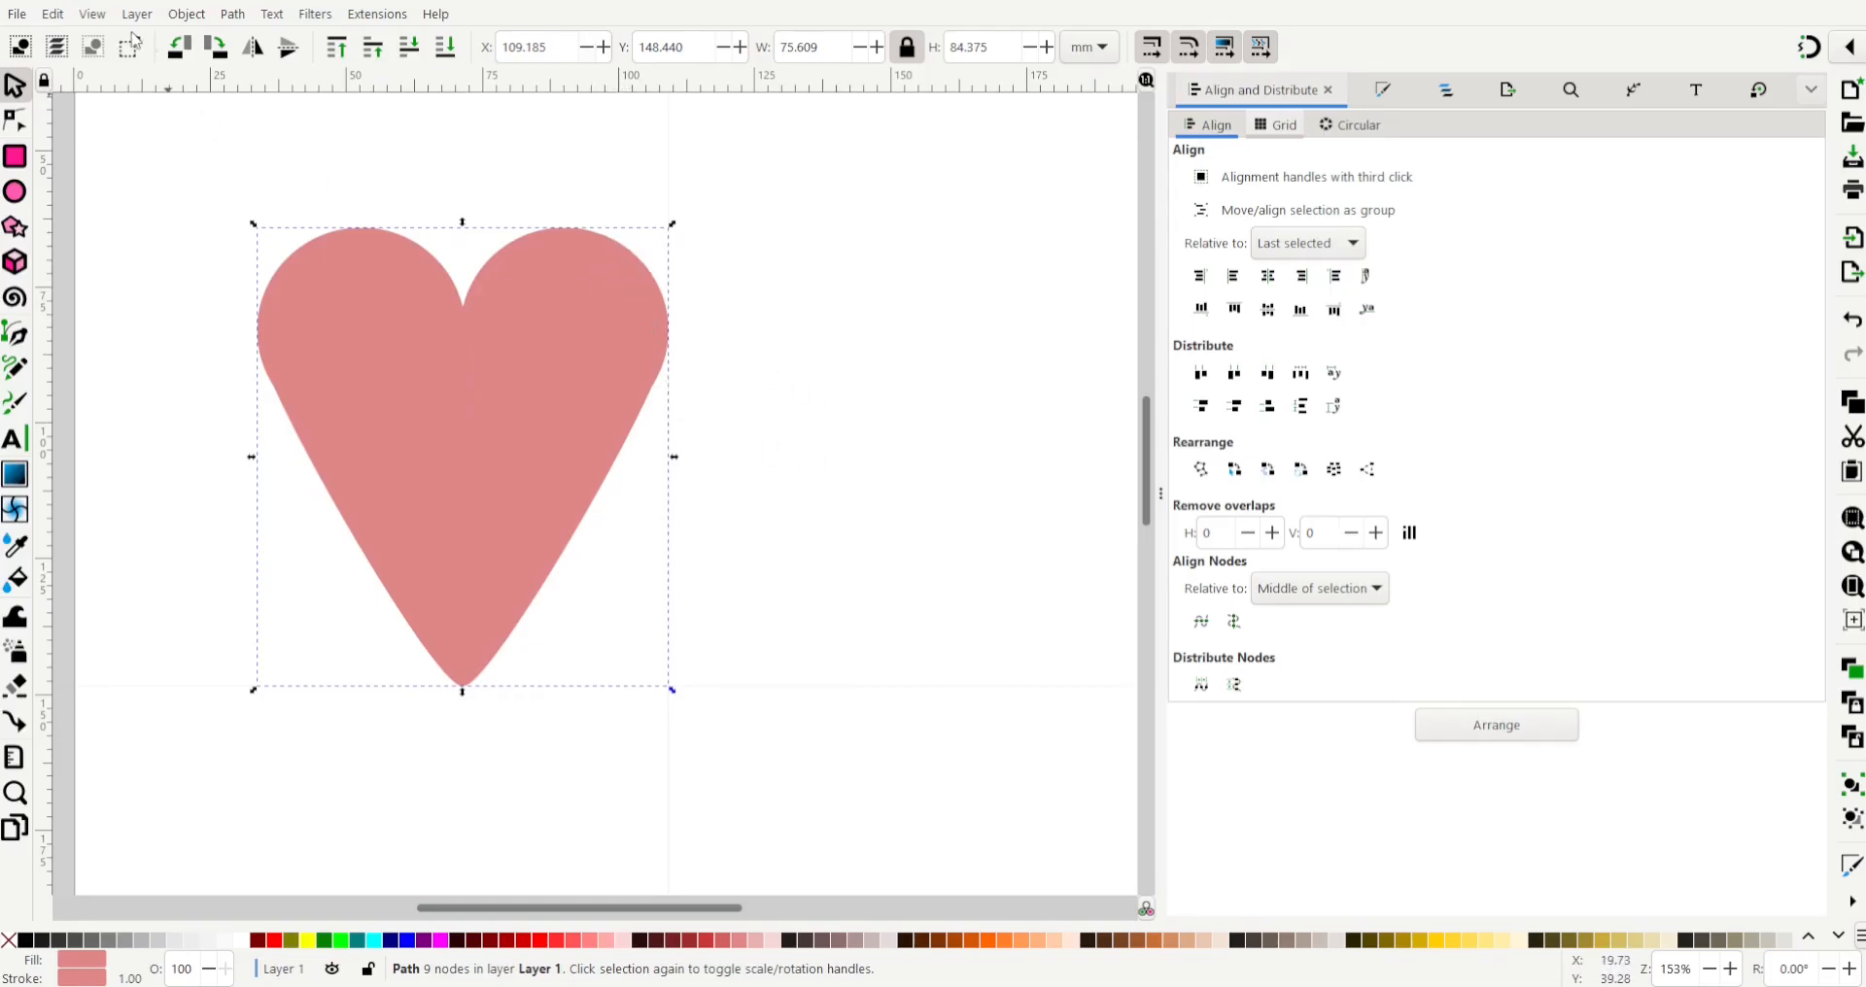
- Stretch the heart upward to about 91.5 mm tall, keeping its width and bottom tip in place
click(14, 118)
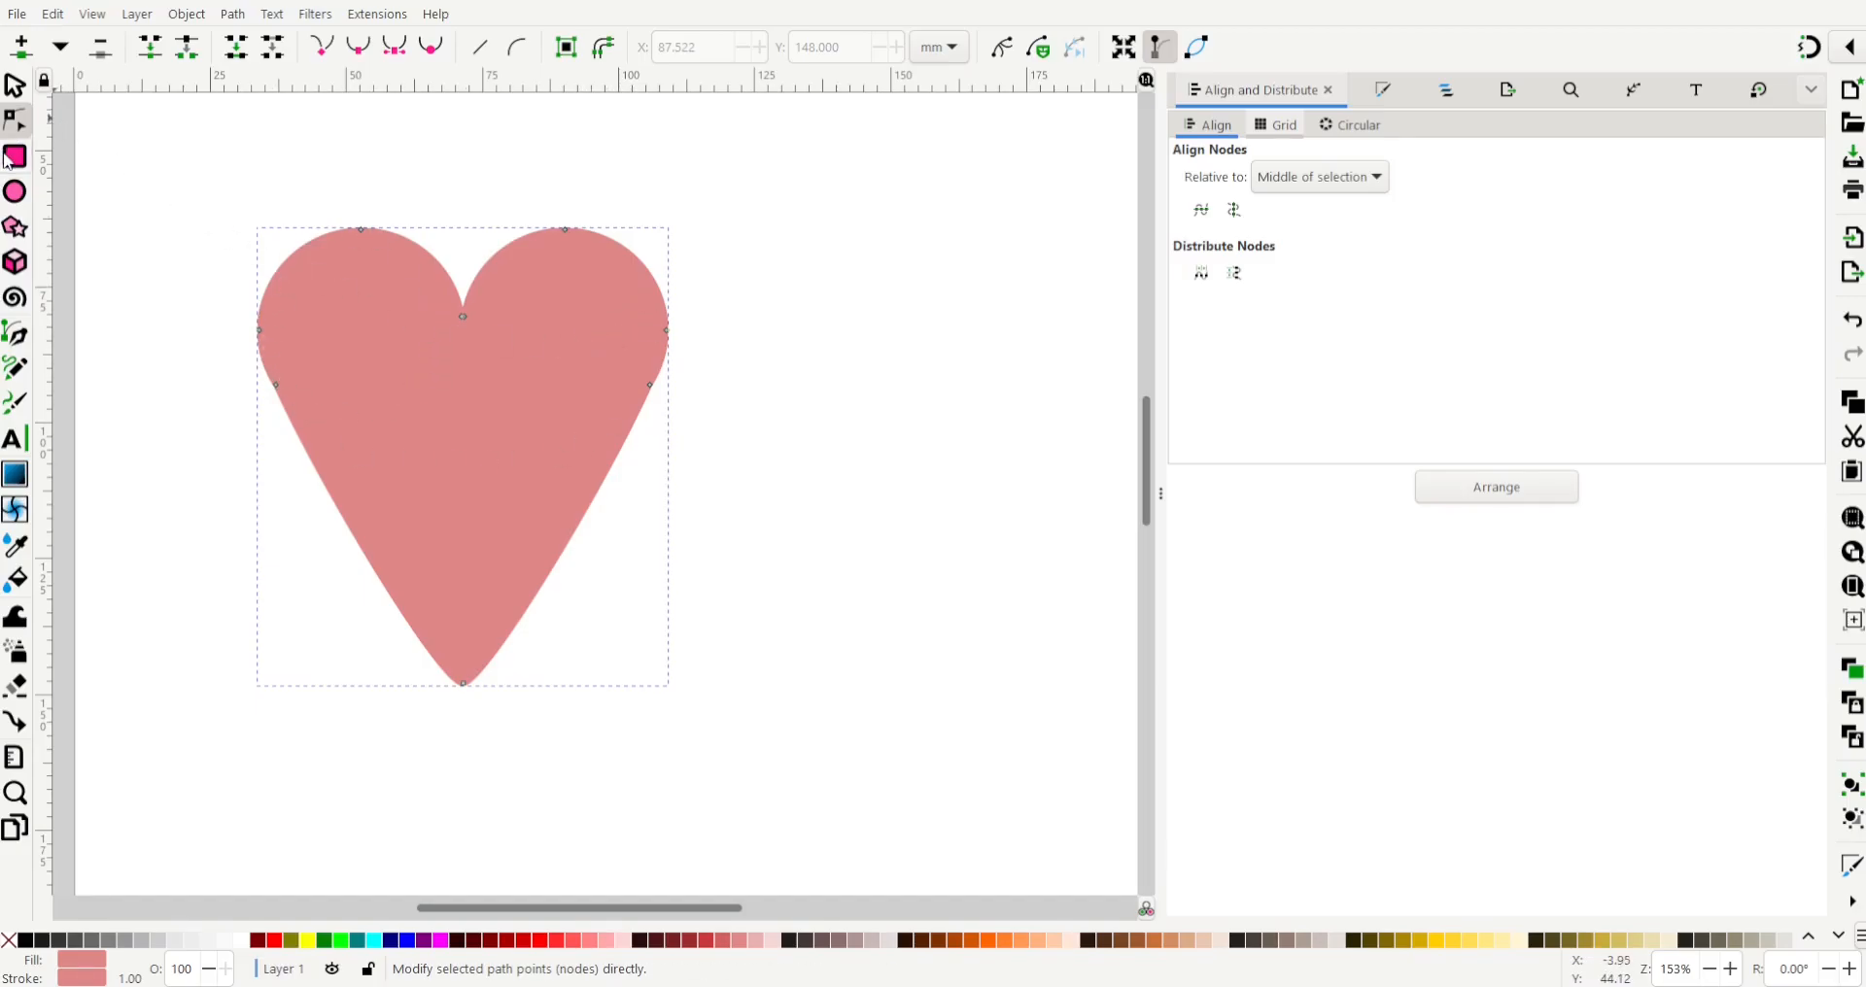
click(14, 85)
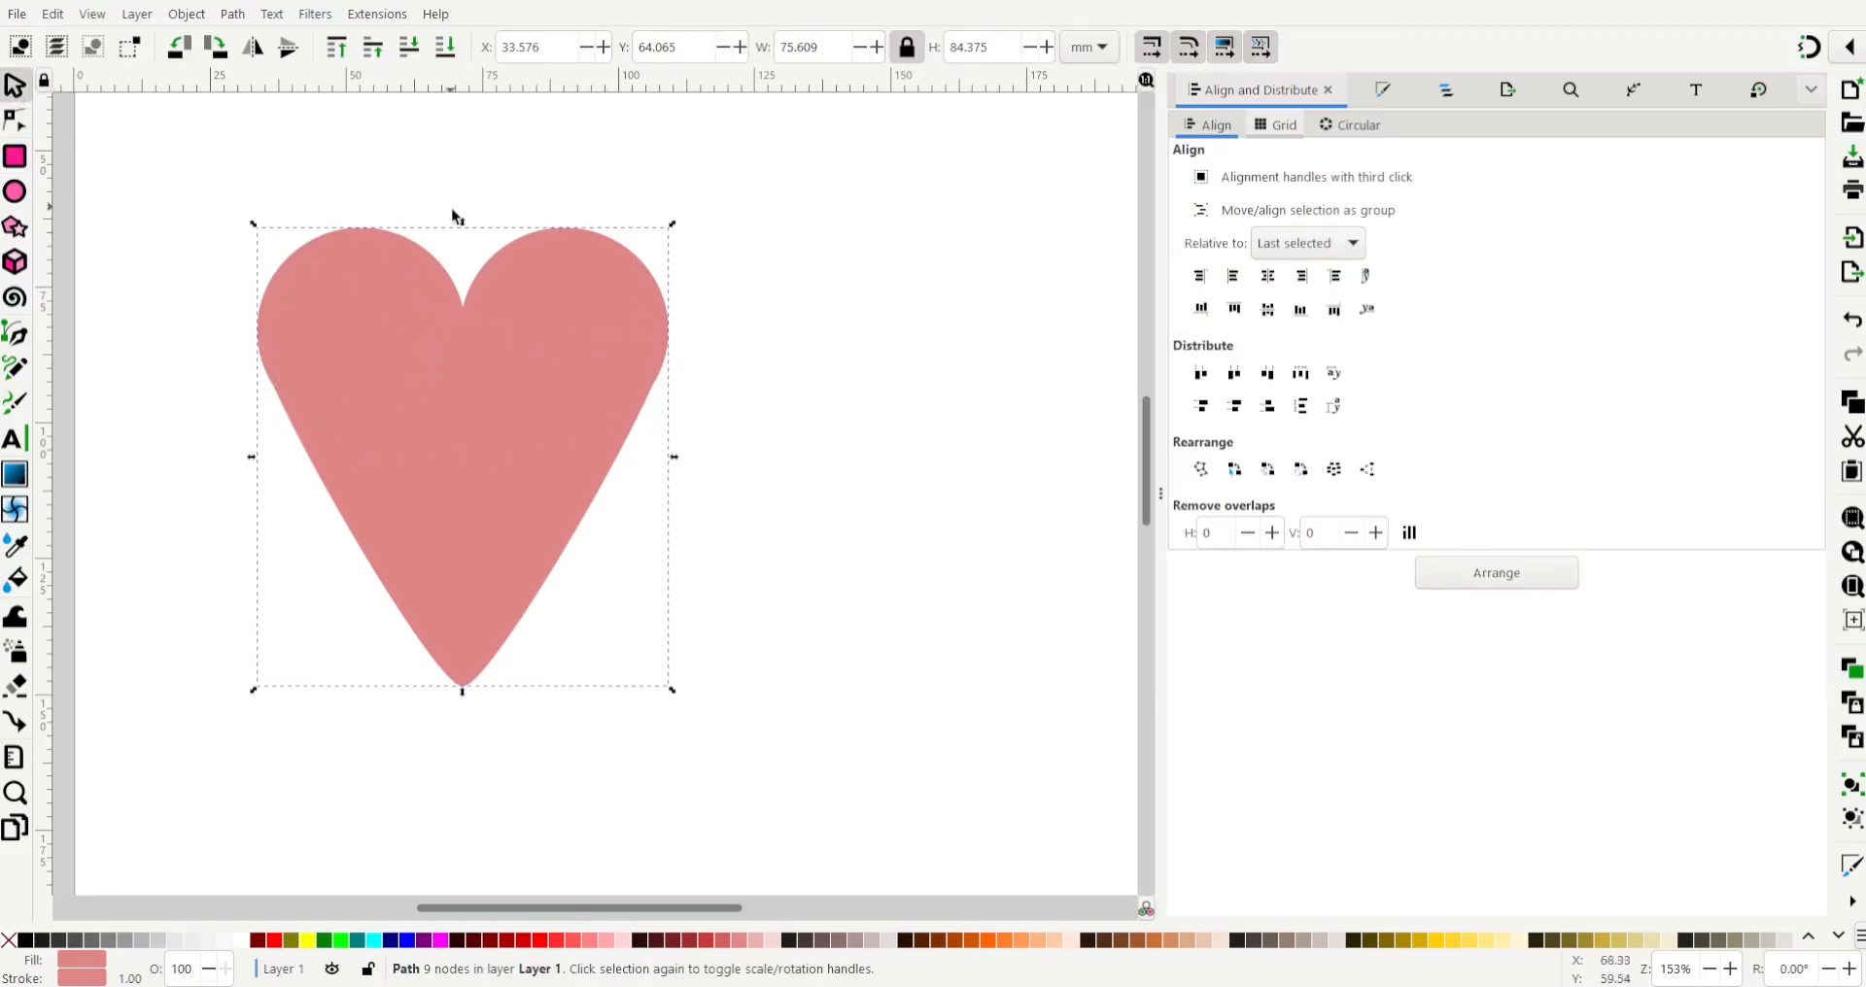
drag(460, 225, 452, 184)
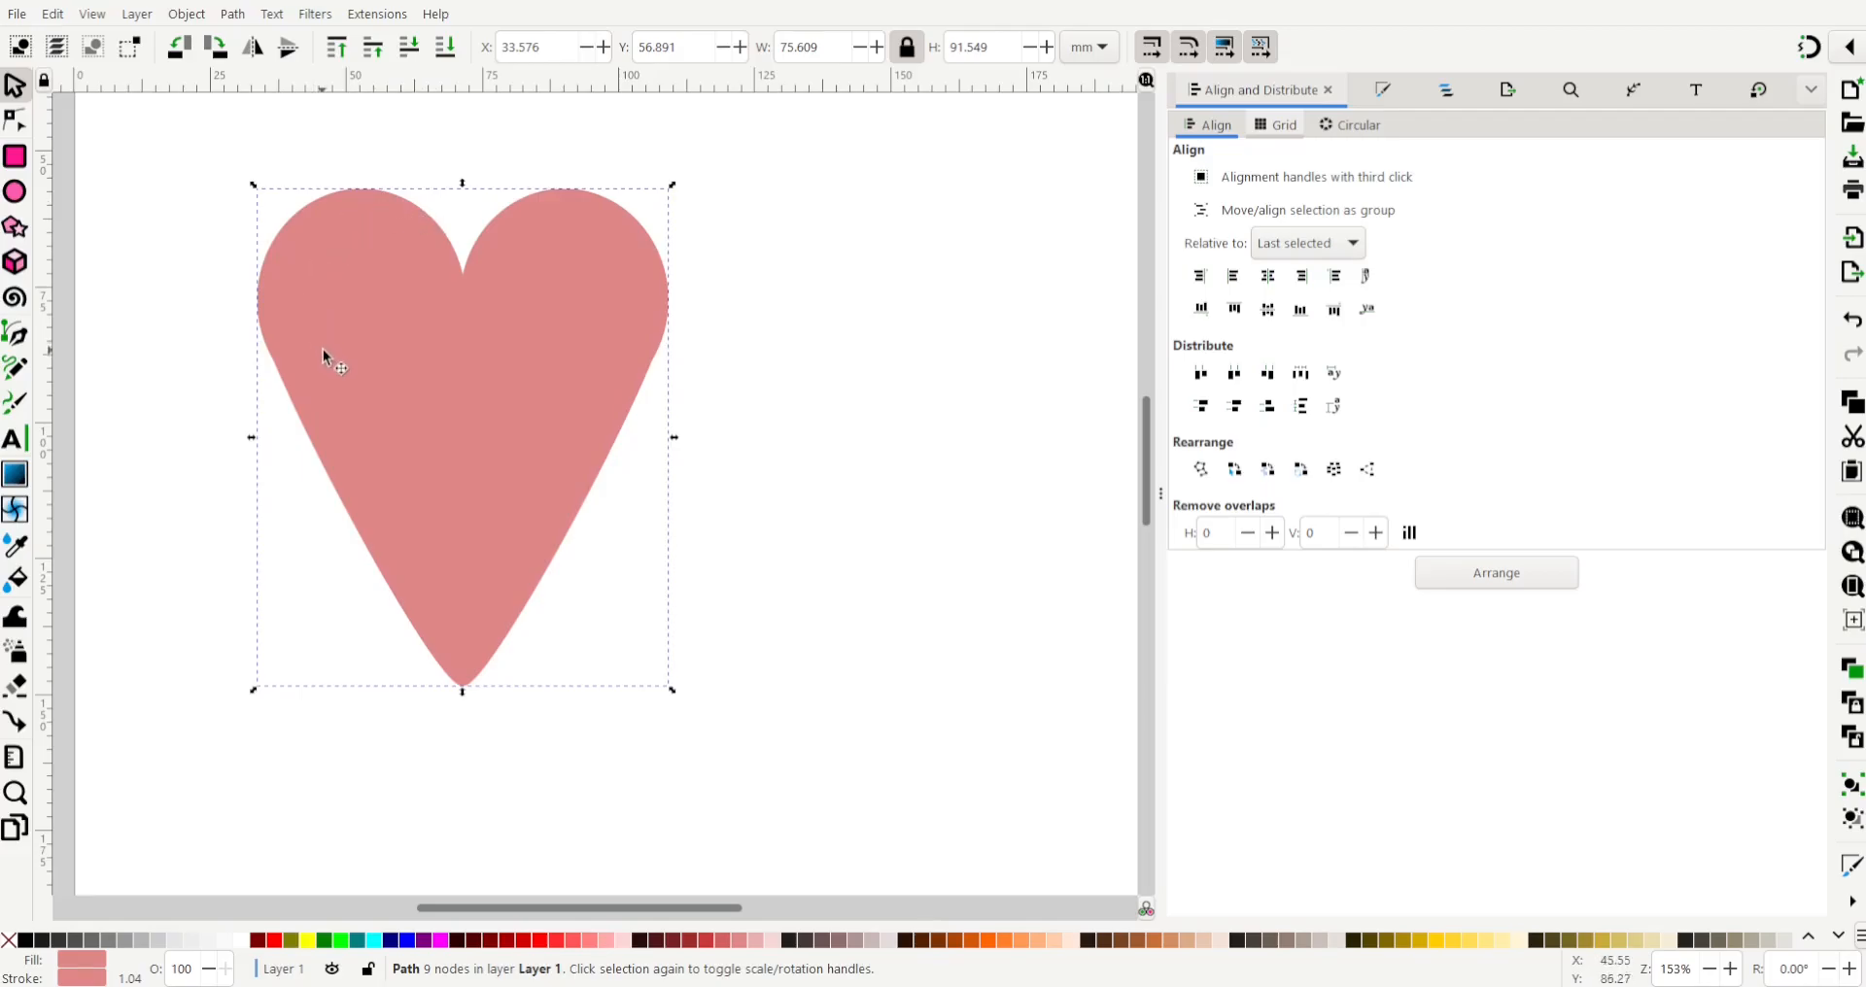
- Shorten the heart by moving its bottom tip node up to about Y 137.7 mm
click(15, 119)
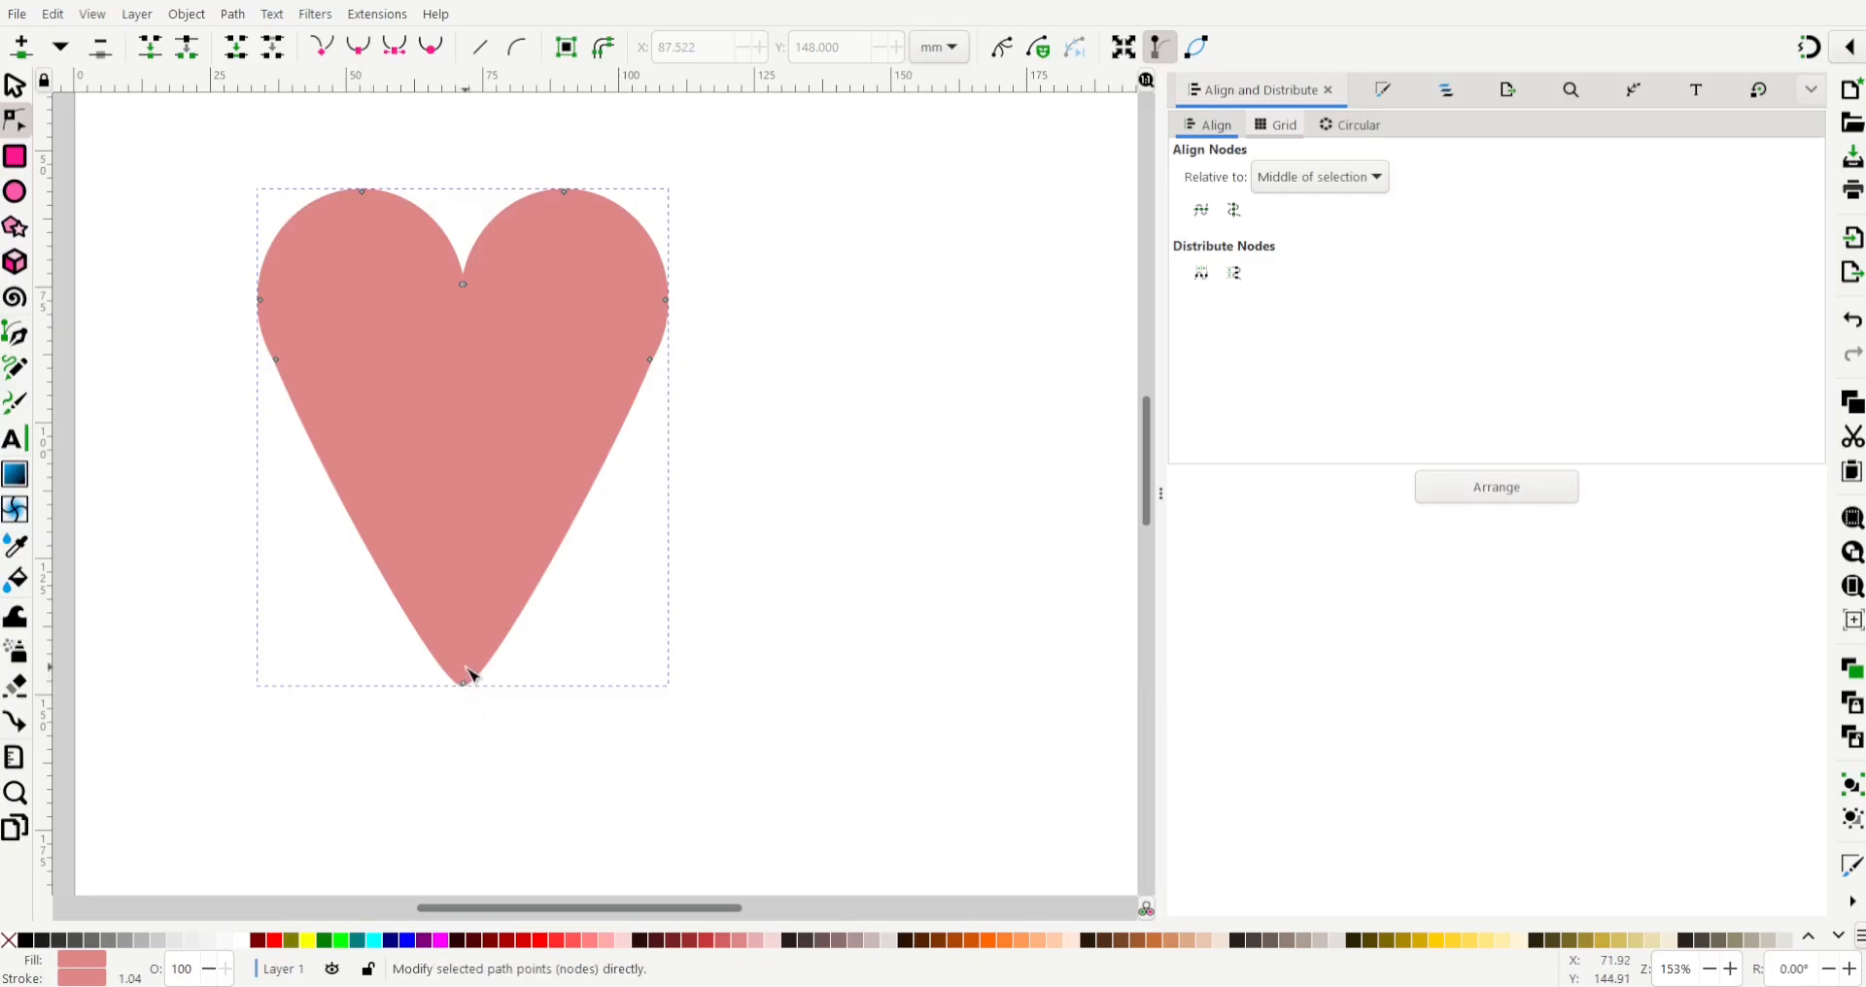
drag(469, 675, 463, 676)
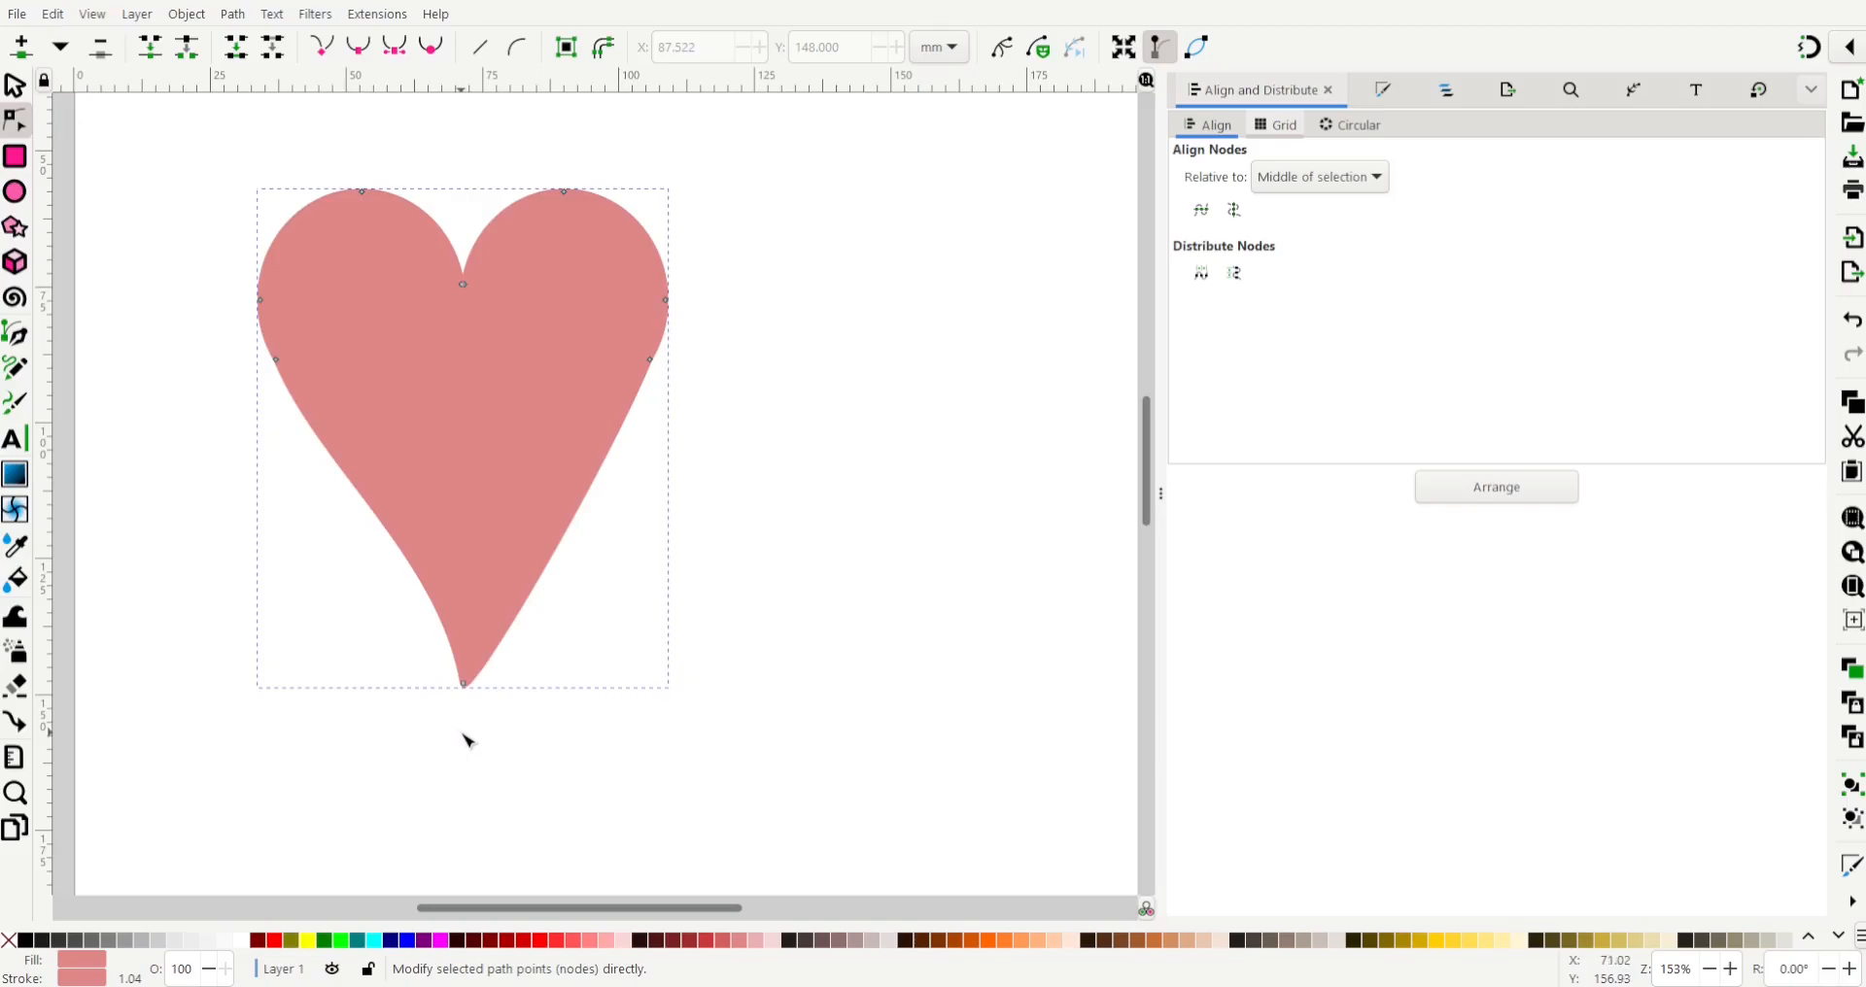
key(ctrl+z)
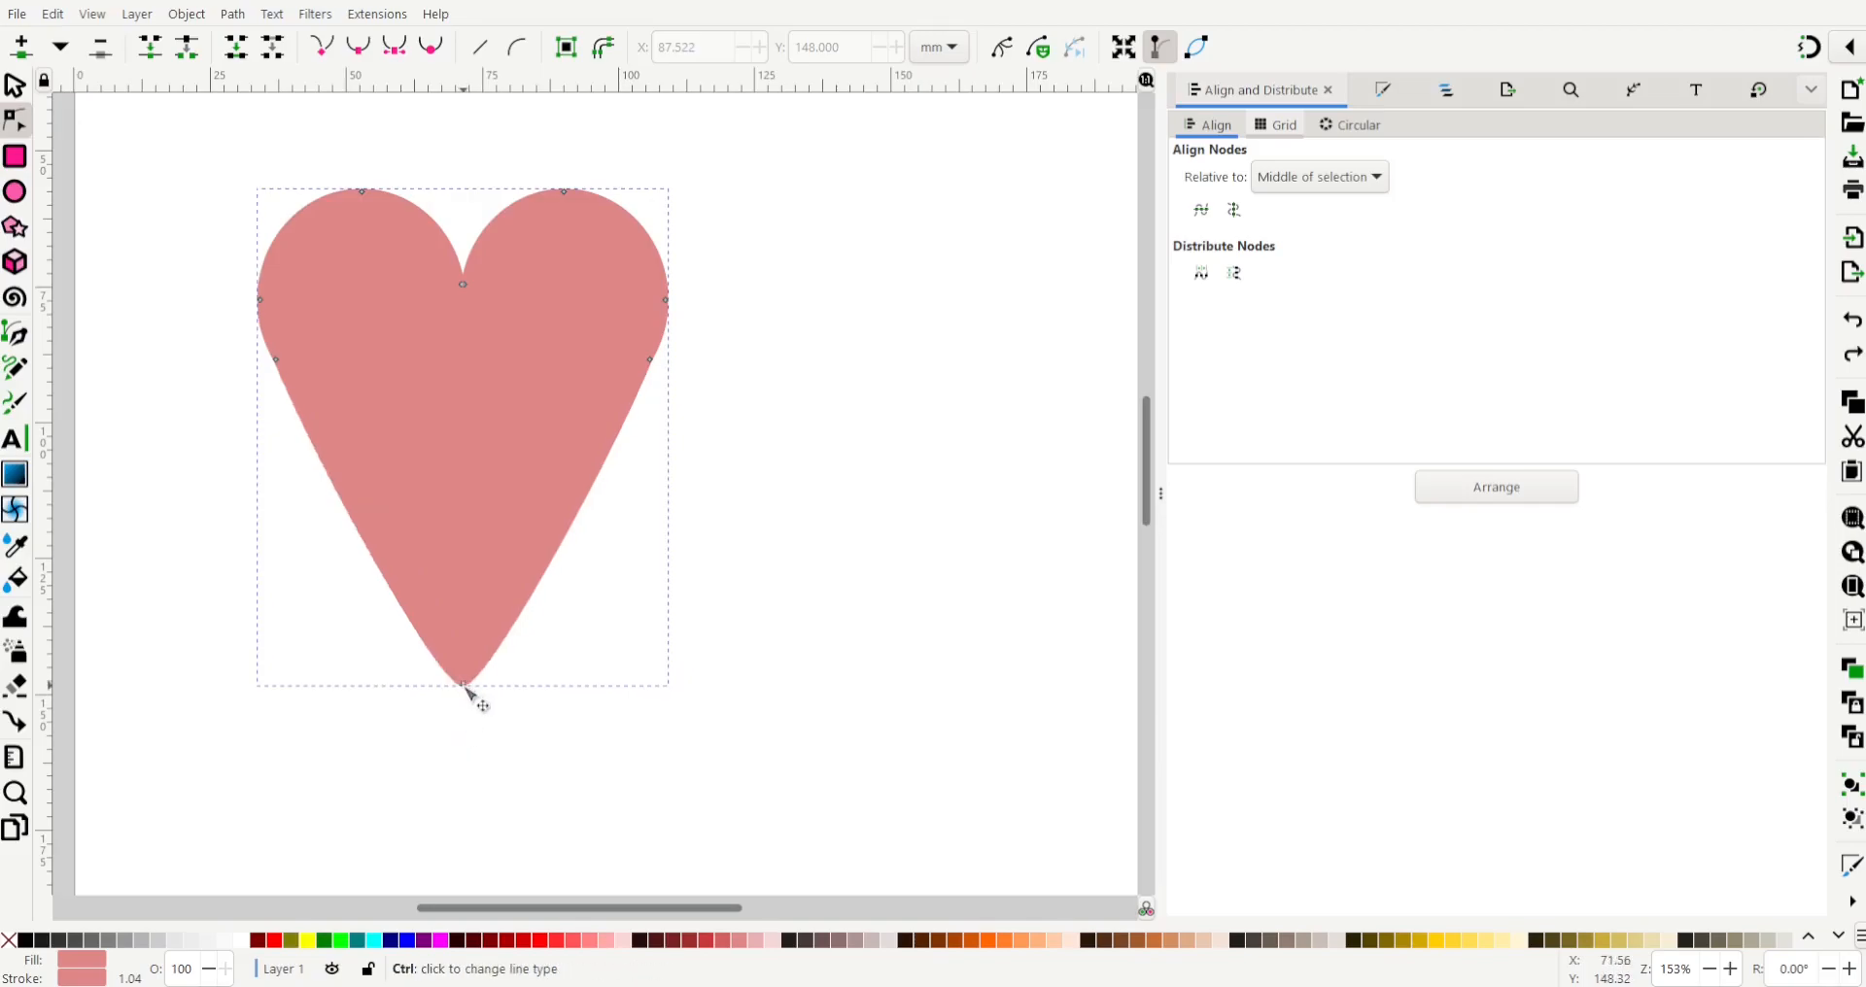
drag(464, 684, 467, 633)
click(457, 714)
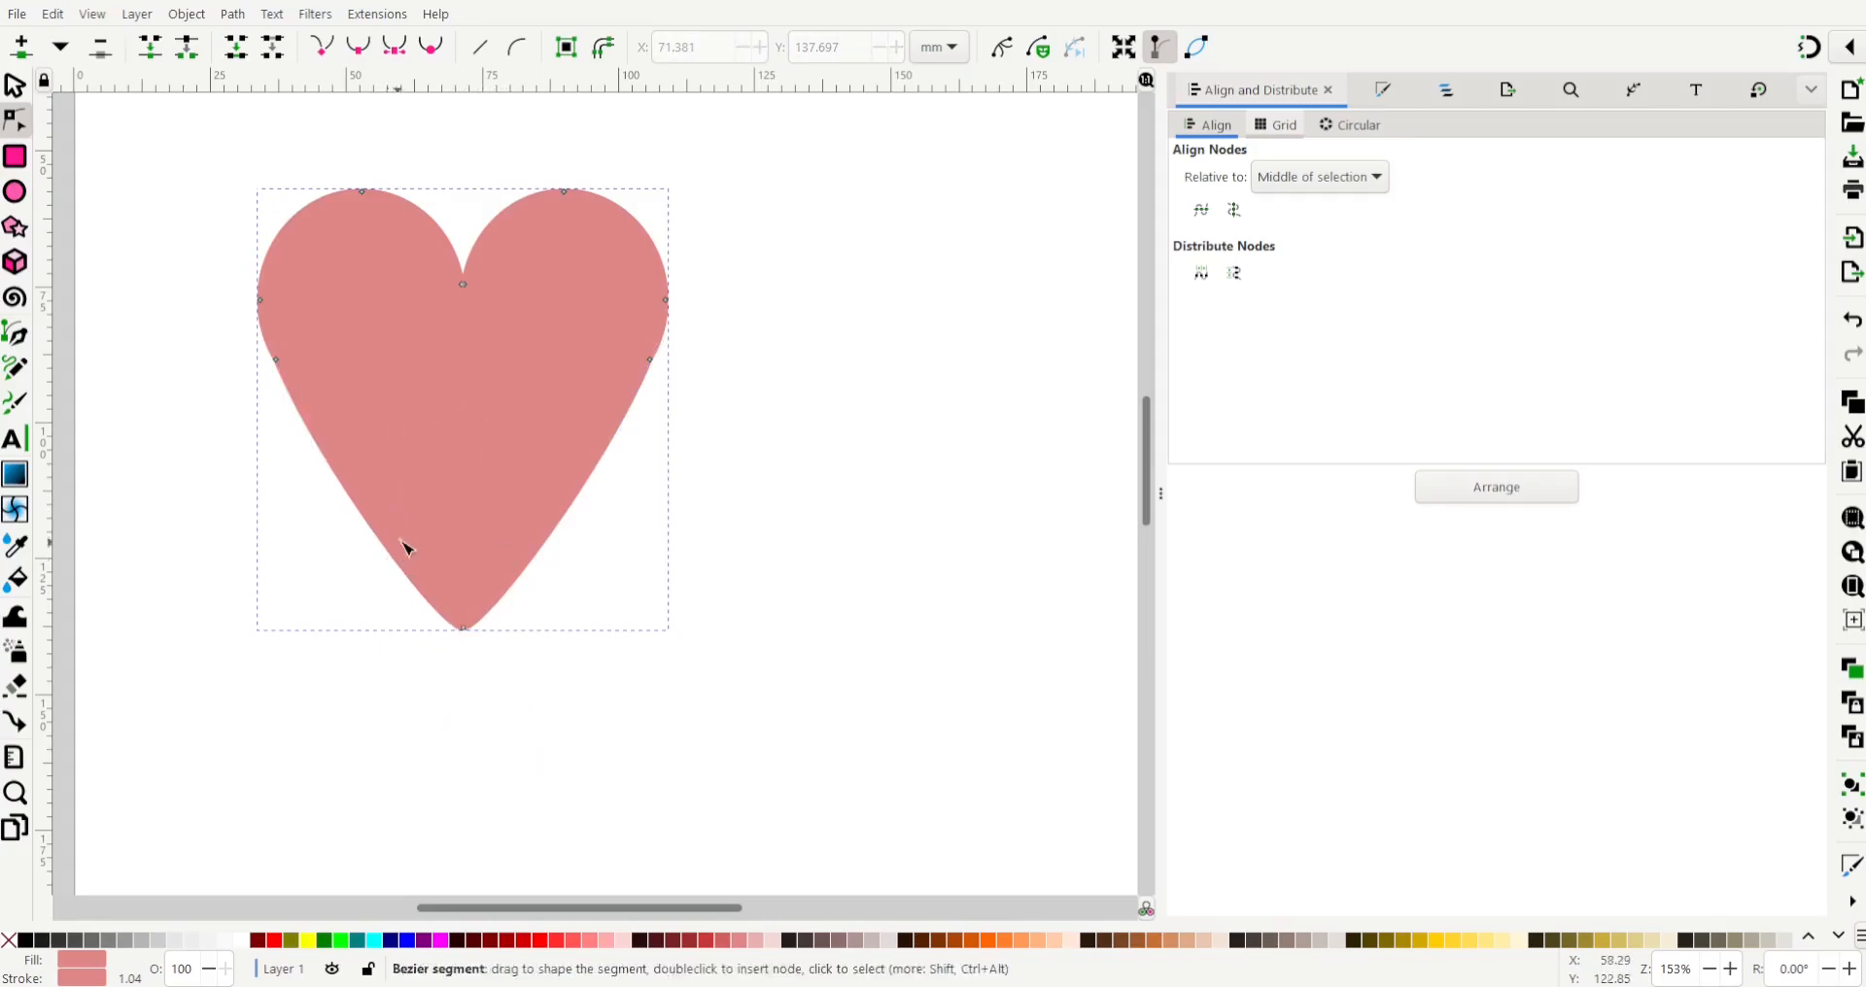
- Bend the heart's lower-left segment slightly inward so it curves into the bottom tip
click(409, 575)
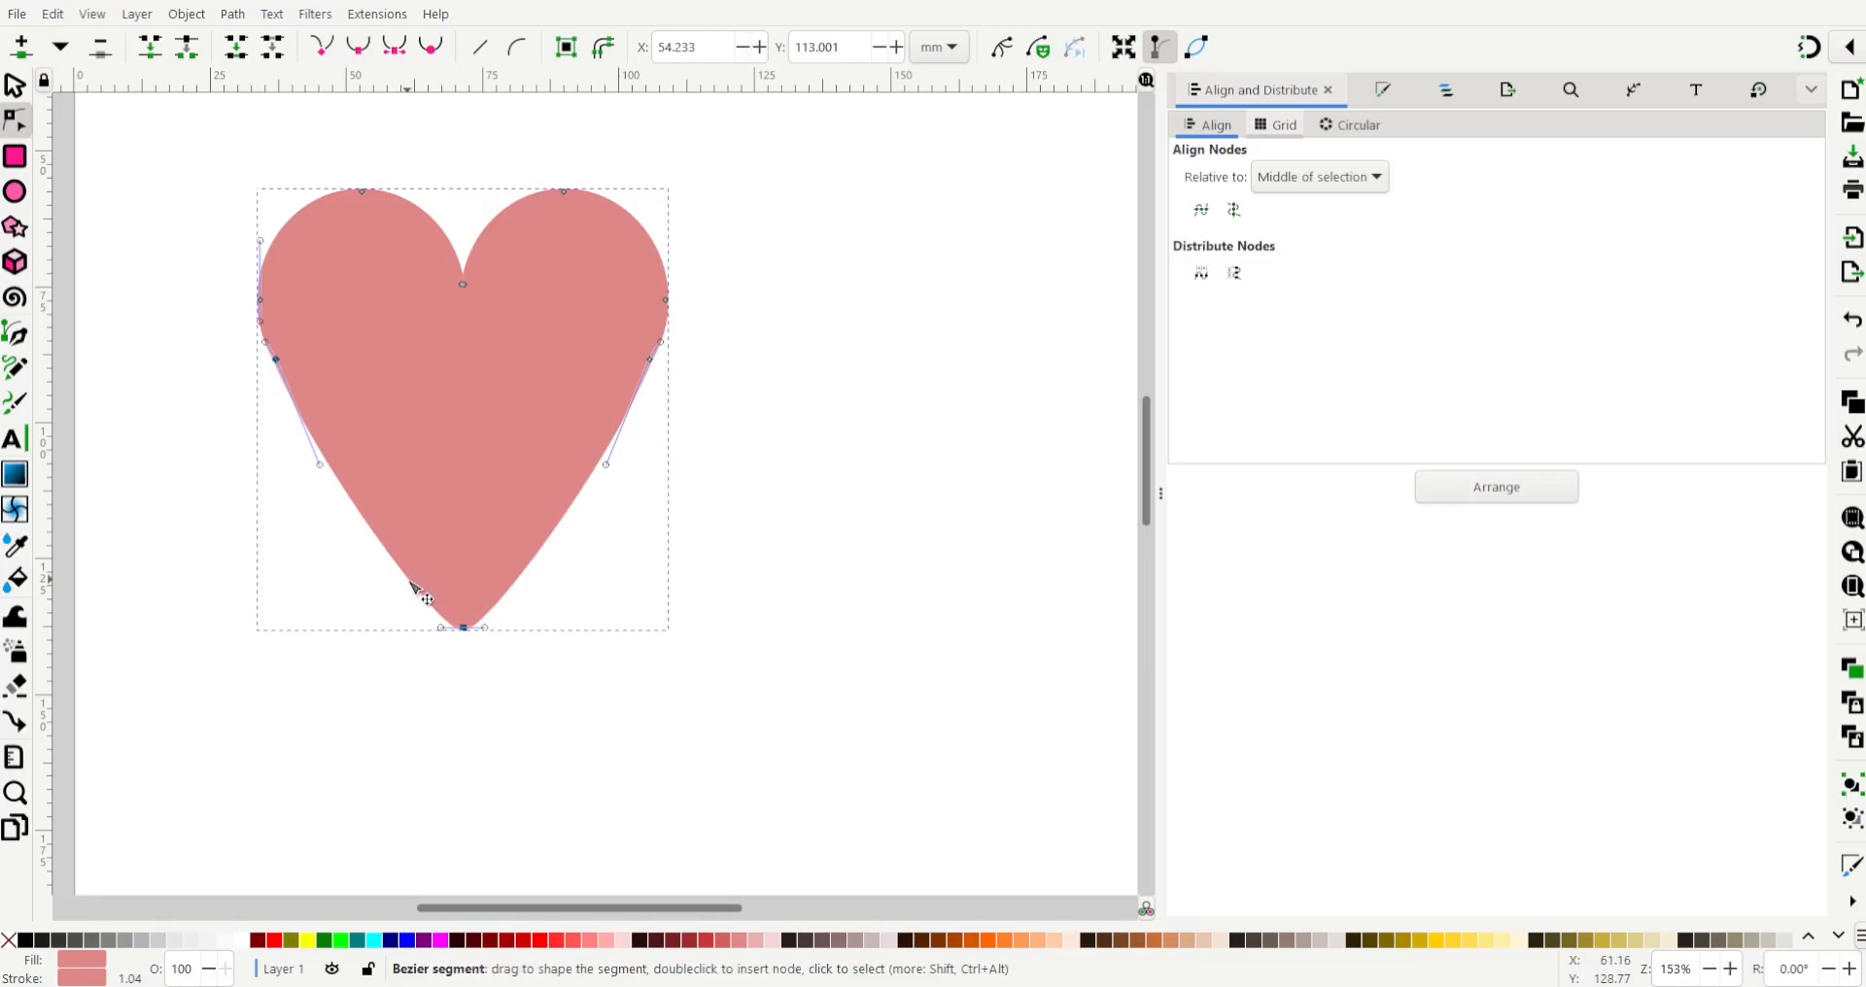
drag(416, 582, 428, 570)
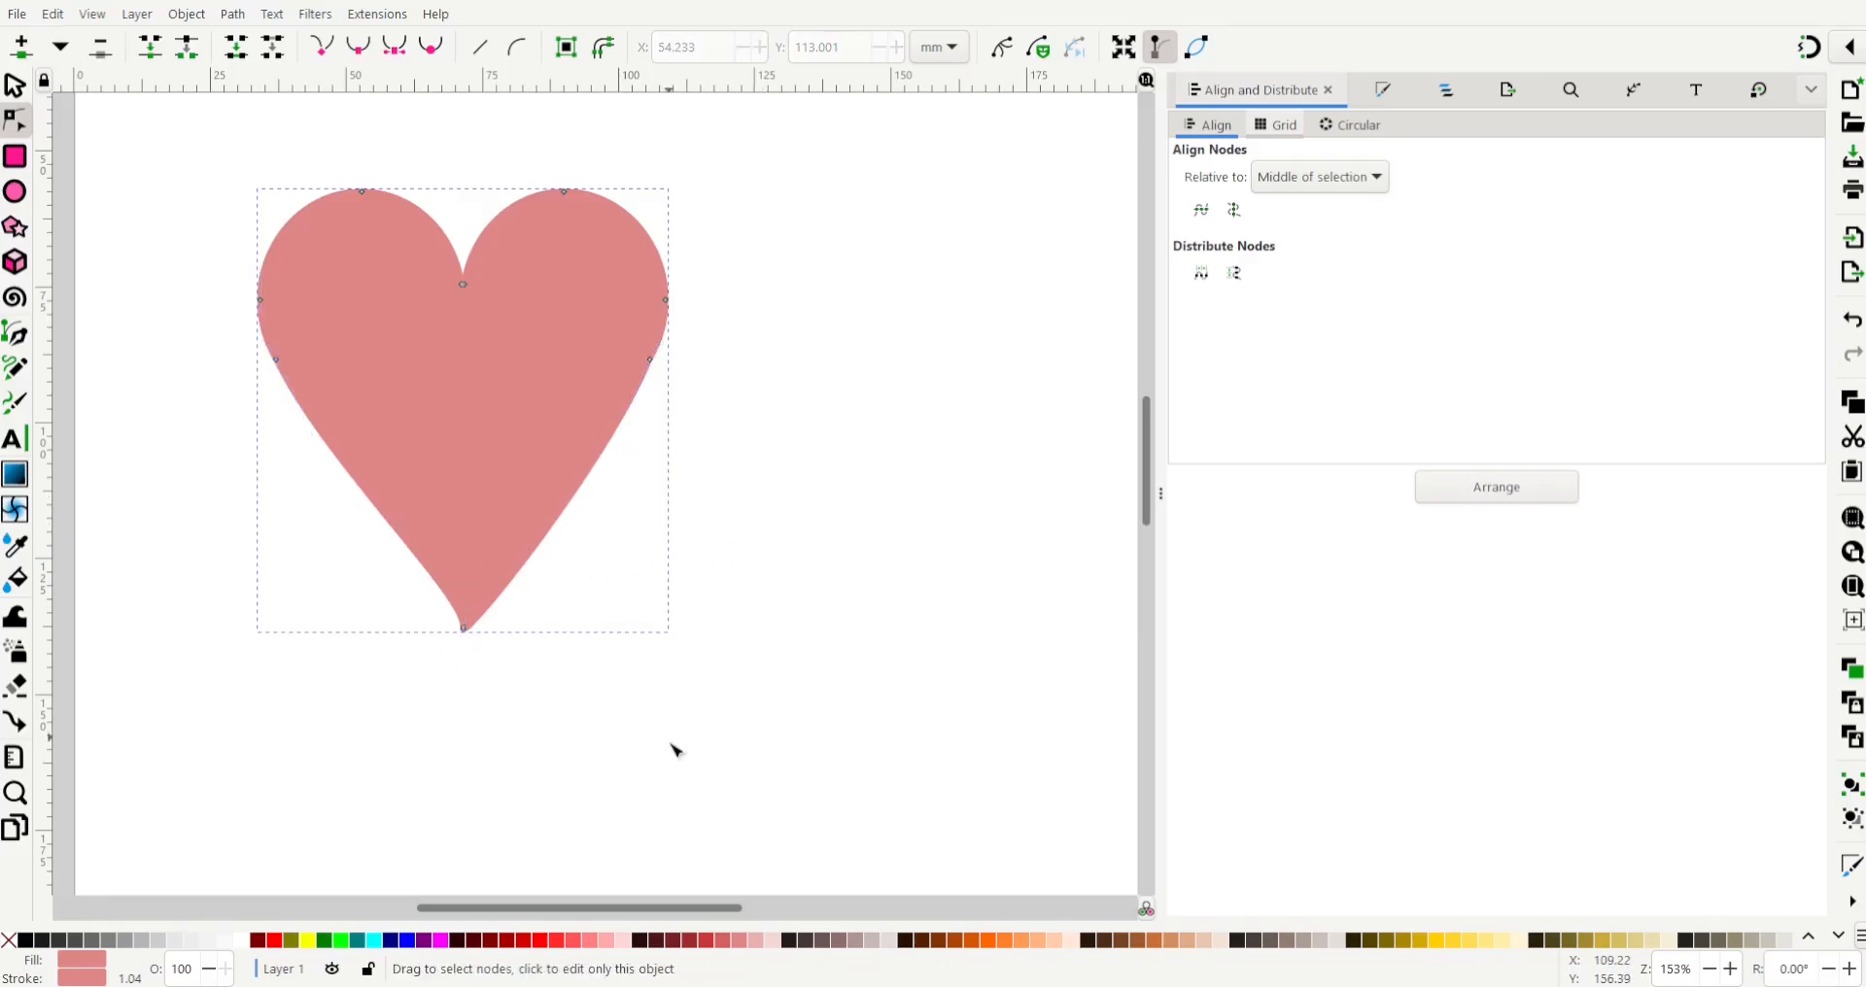
click(701, 712)
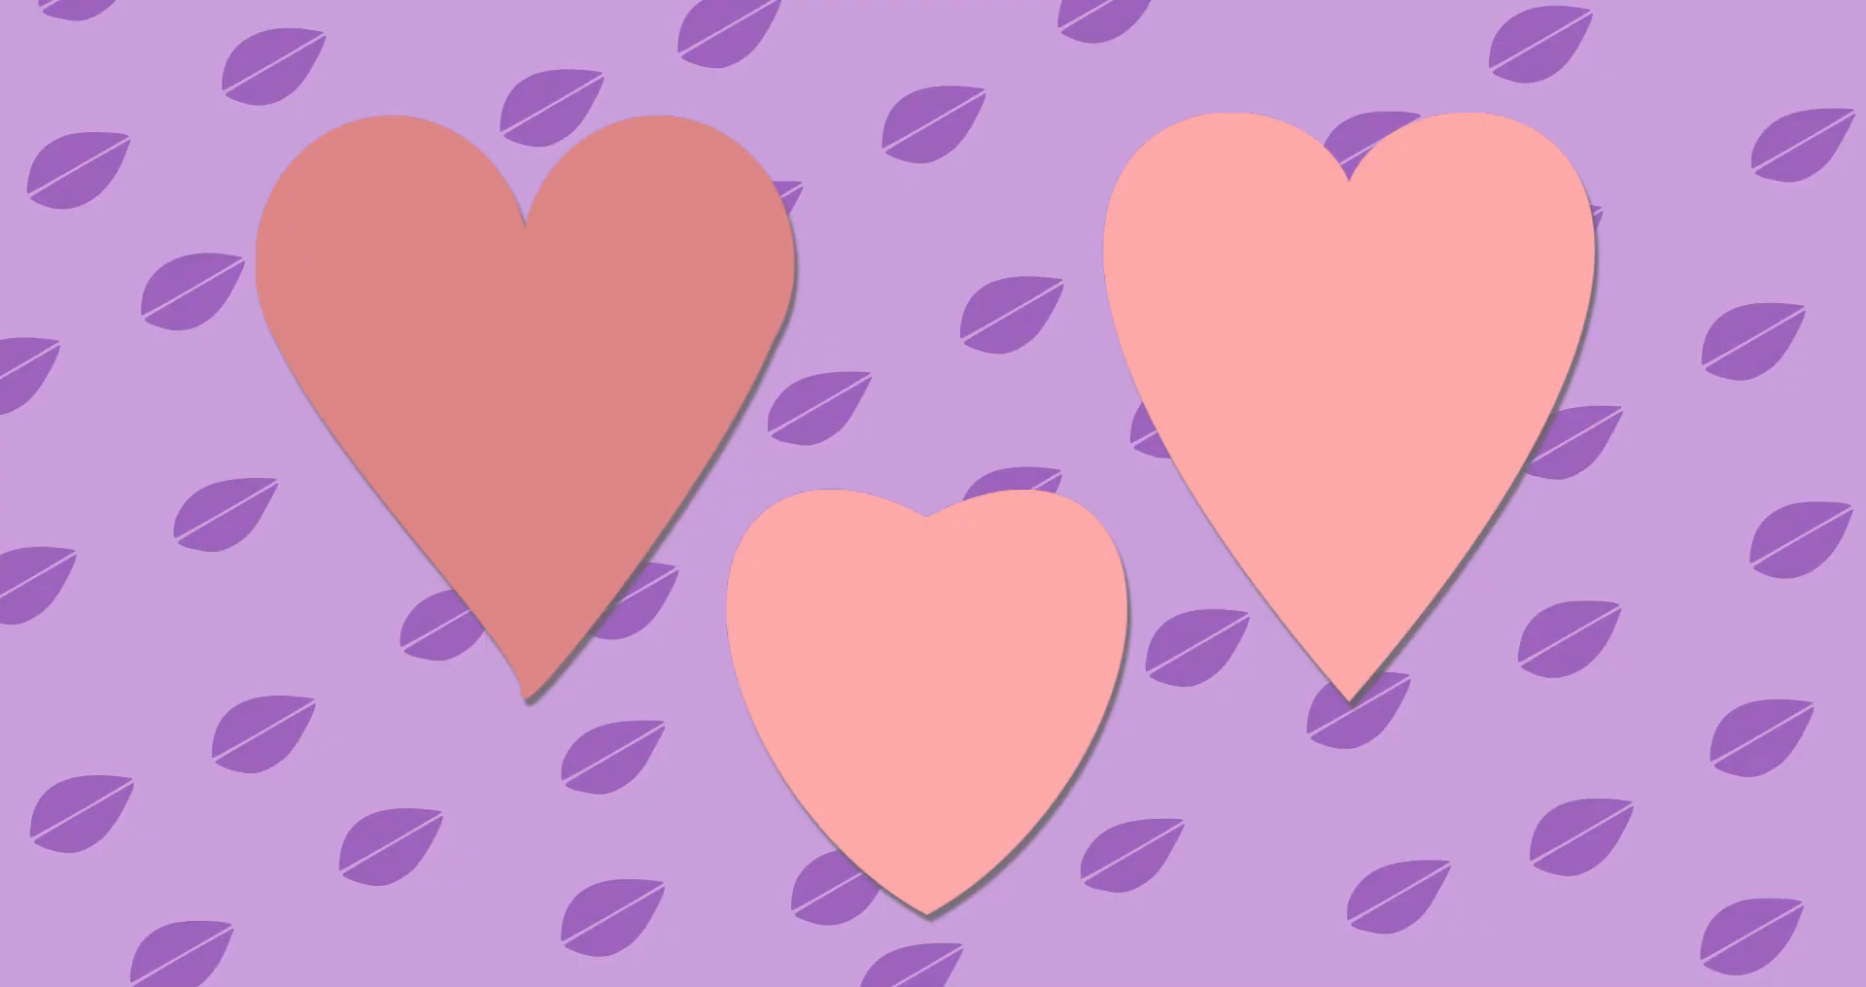